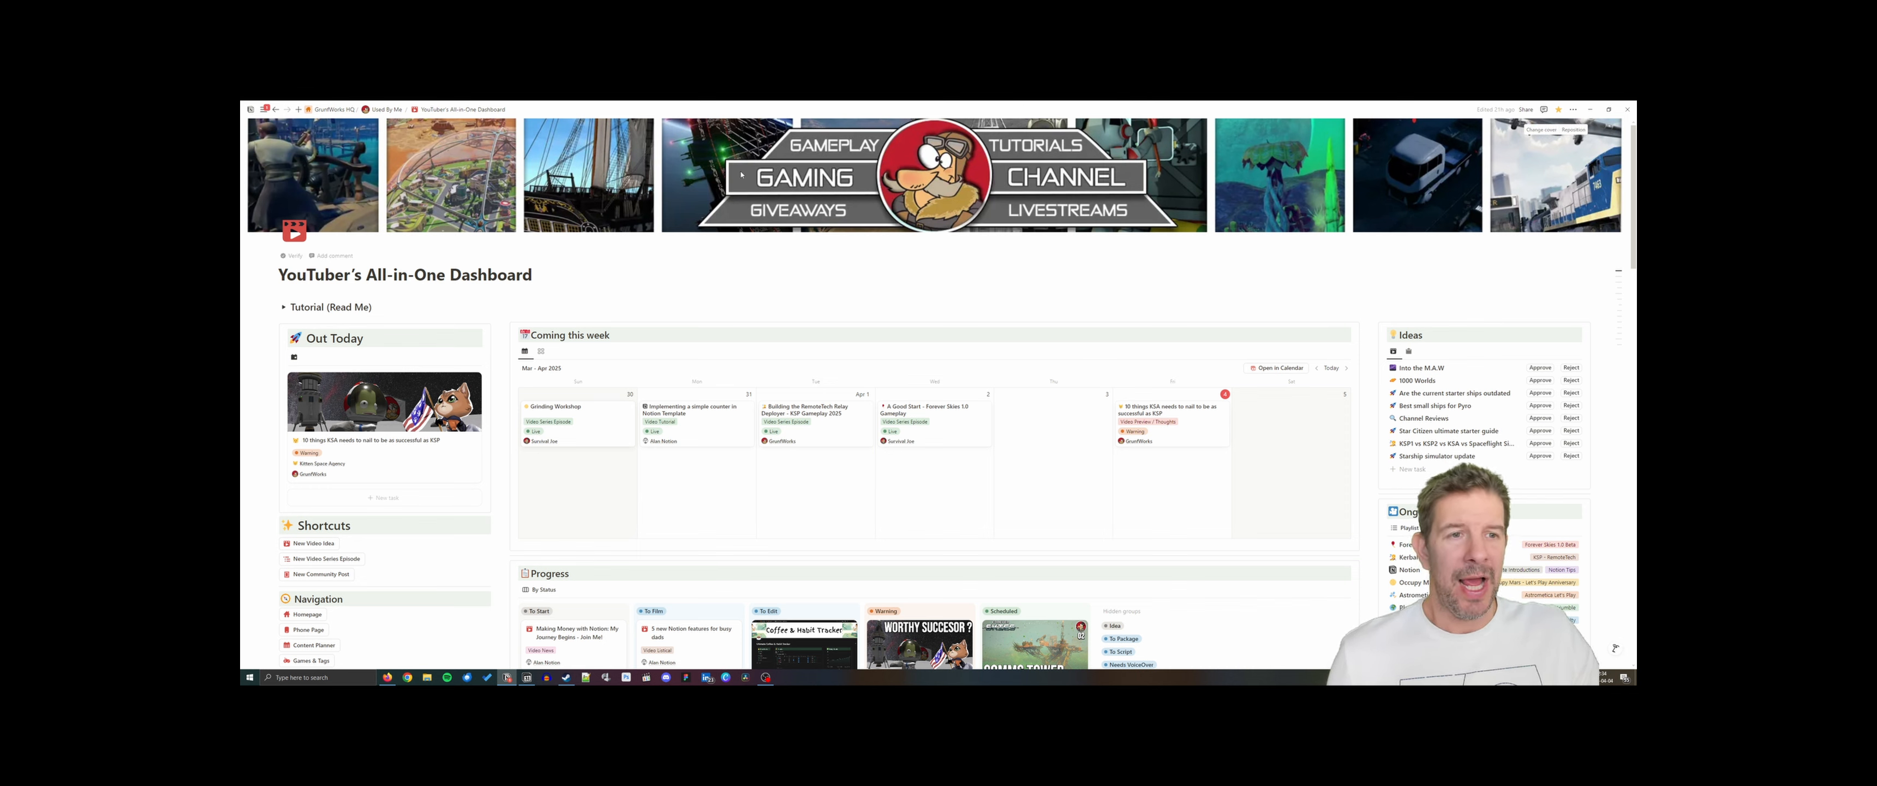
{"action": "scroll", "coordinate": [800, 197], "scroll_direction": "down", "scroll_amount": 1}
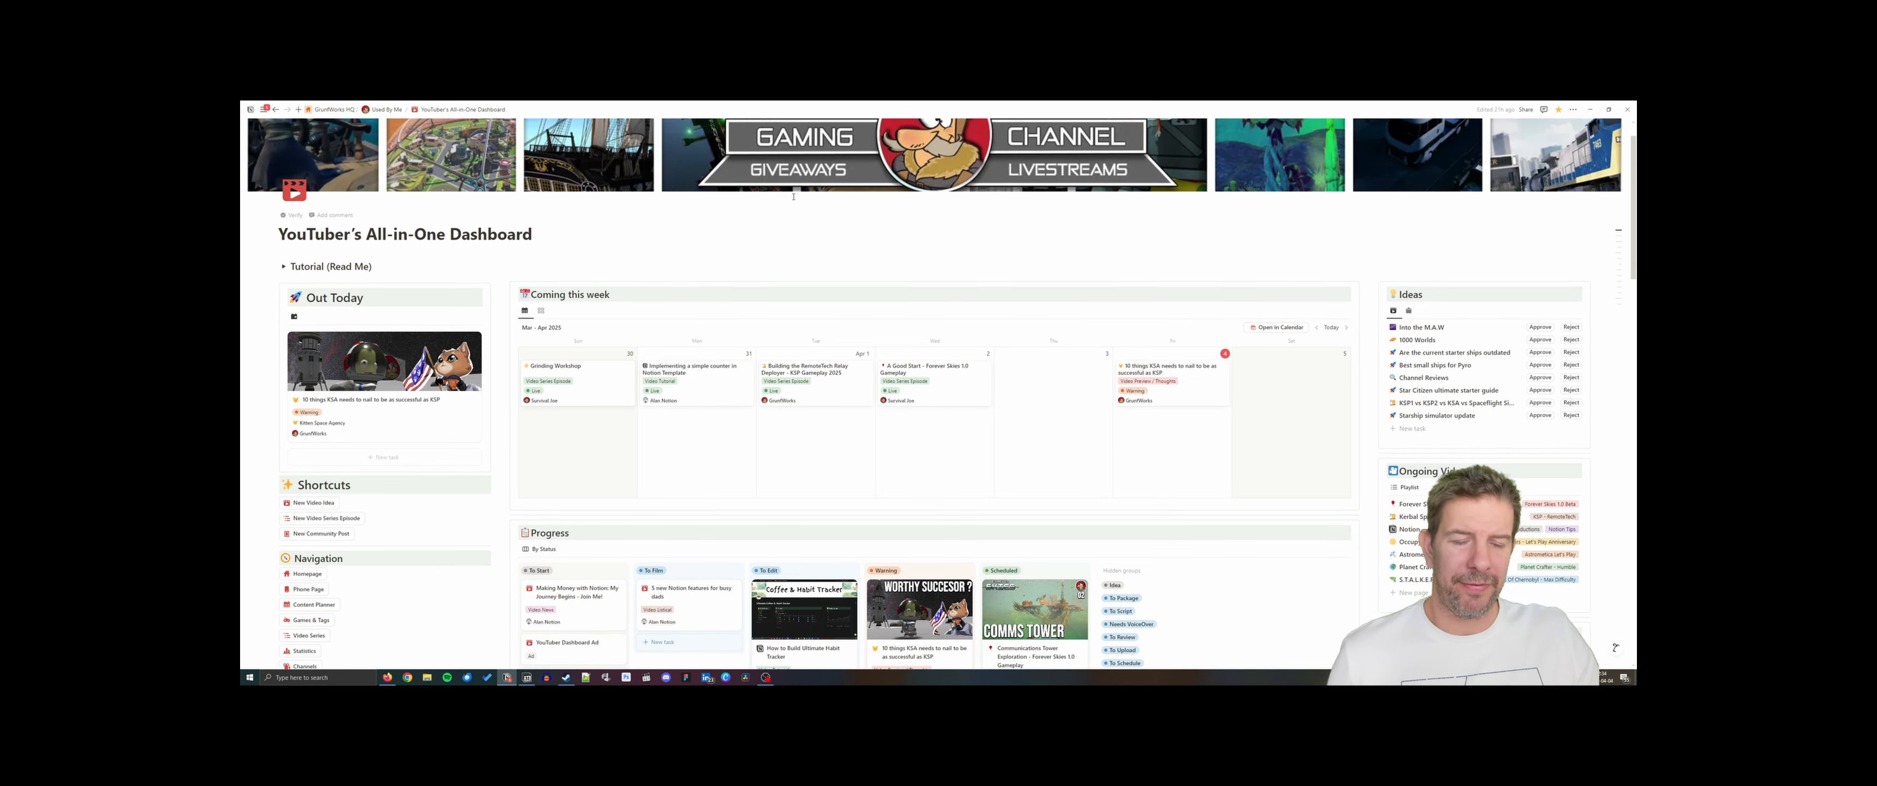
{"action": "scroll", "coordinate": [794, 197], "scroll_direction": "up", "scroll_amount": 1}
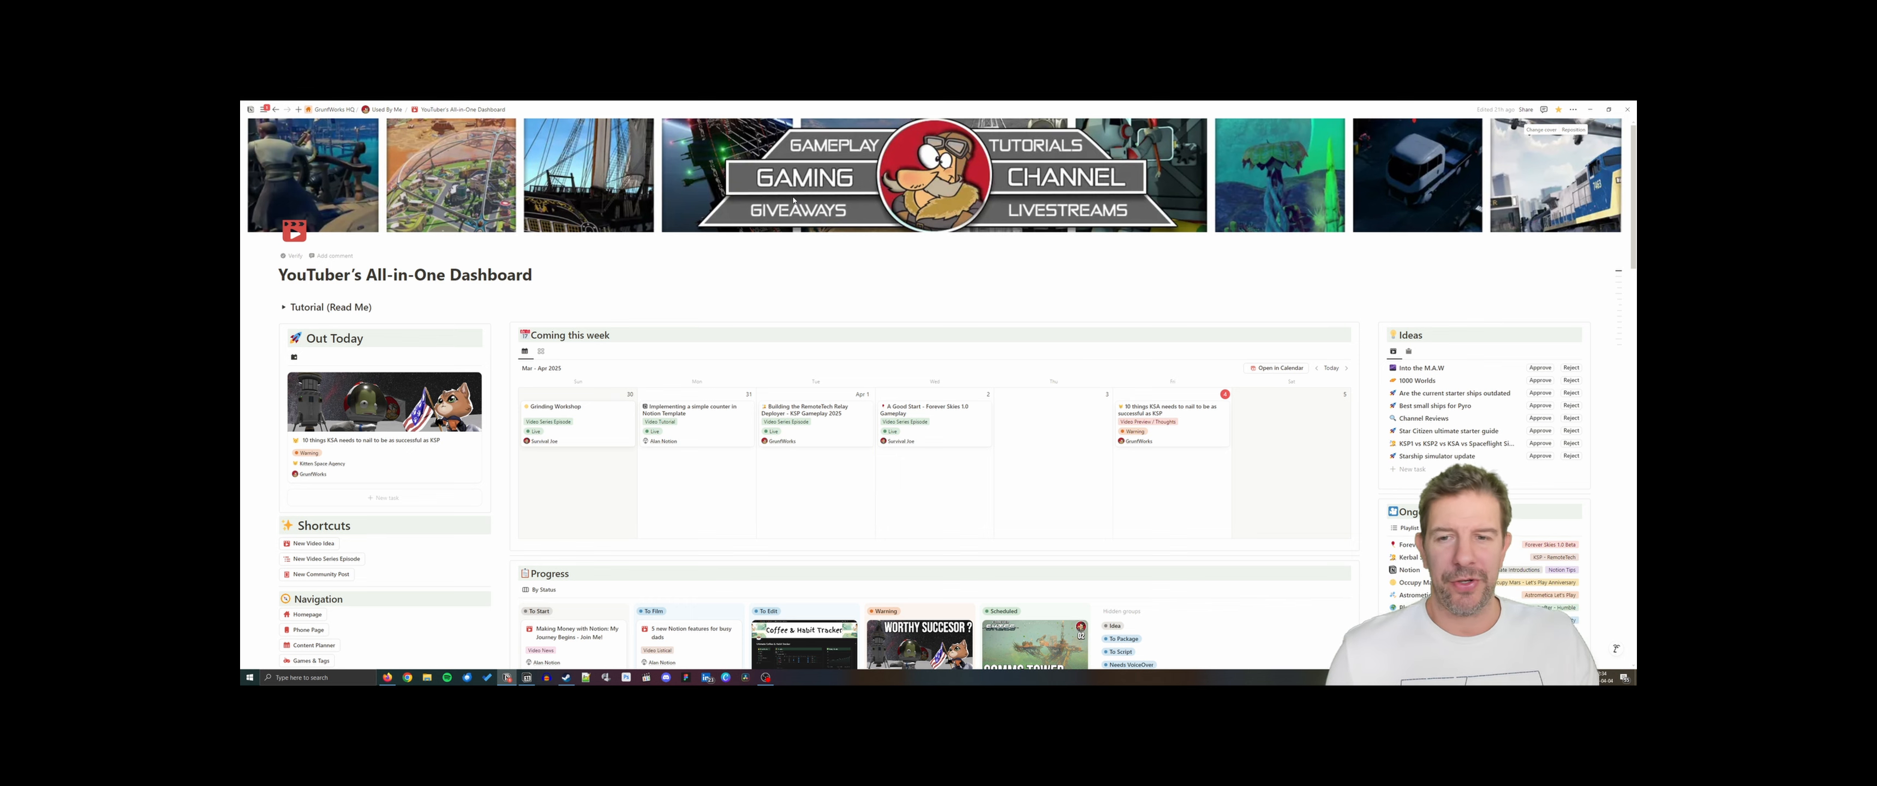
{"action": "scroll", "coordinate": [782, 189], "scroll_direction": "down", "scroll_amount": 1}
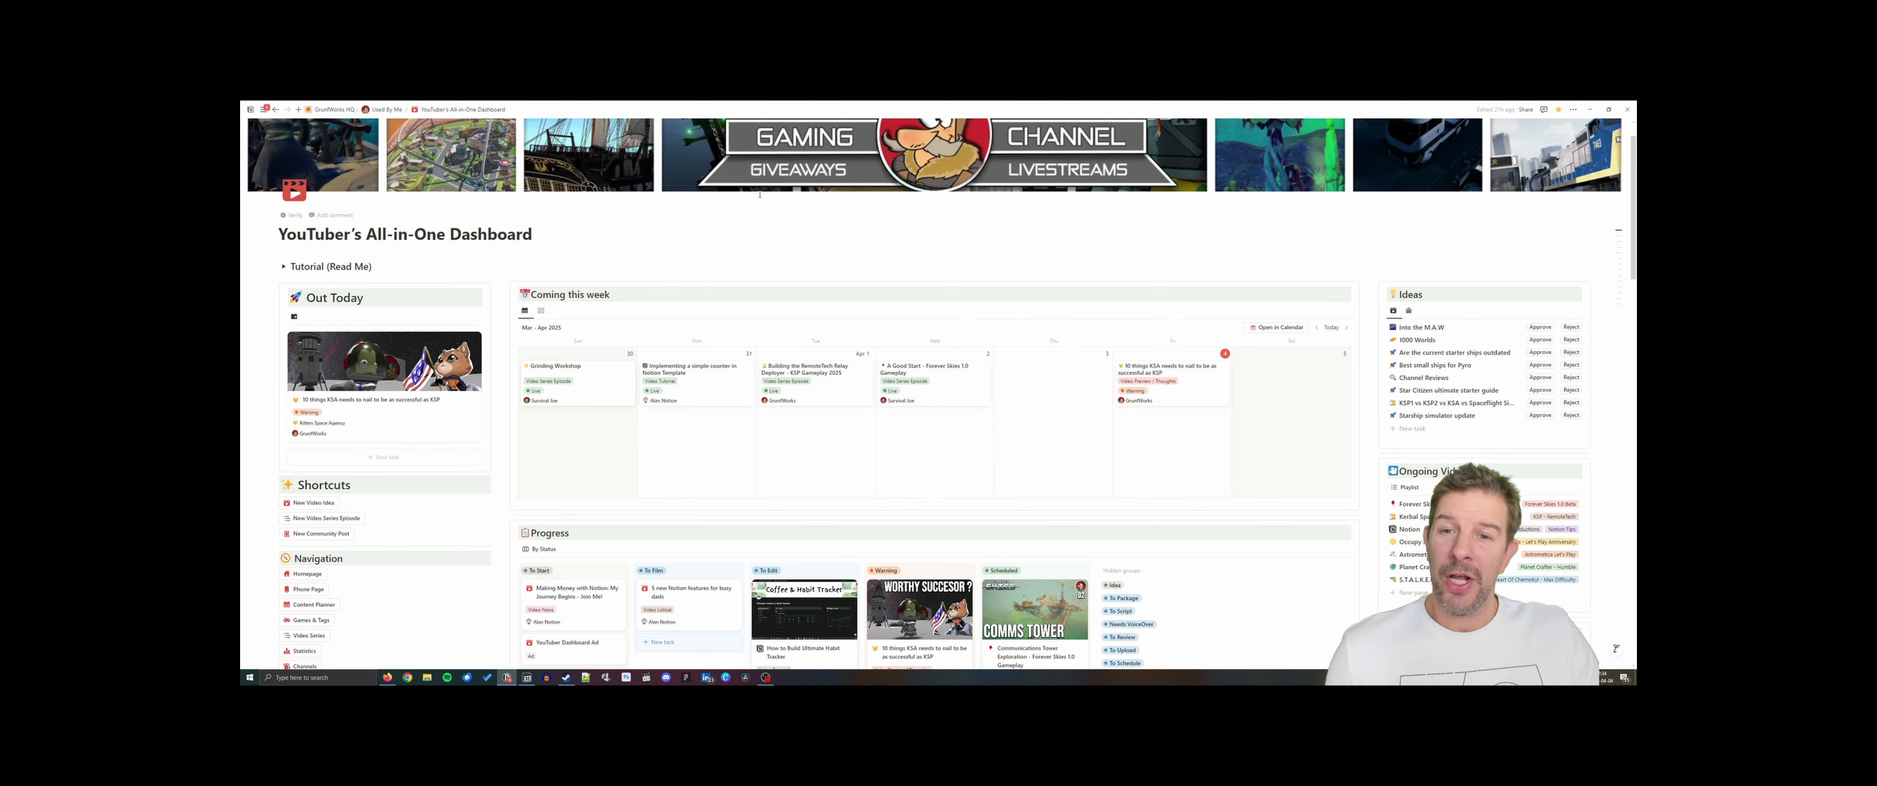
{"action": "scroll", "coordinate": [758, 194], "scroll_direction": "up", "scroll_amount": 1}
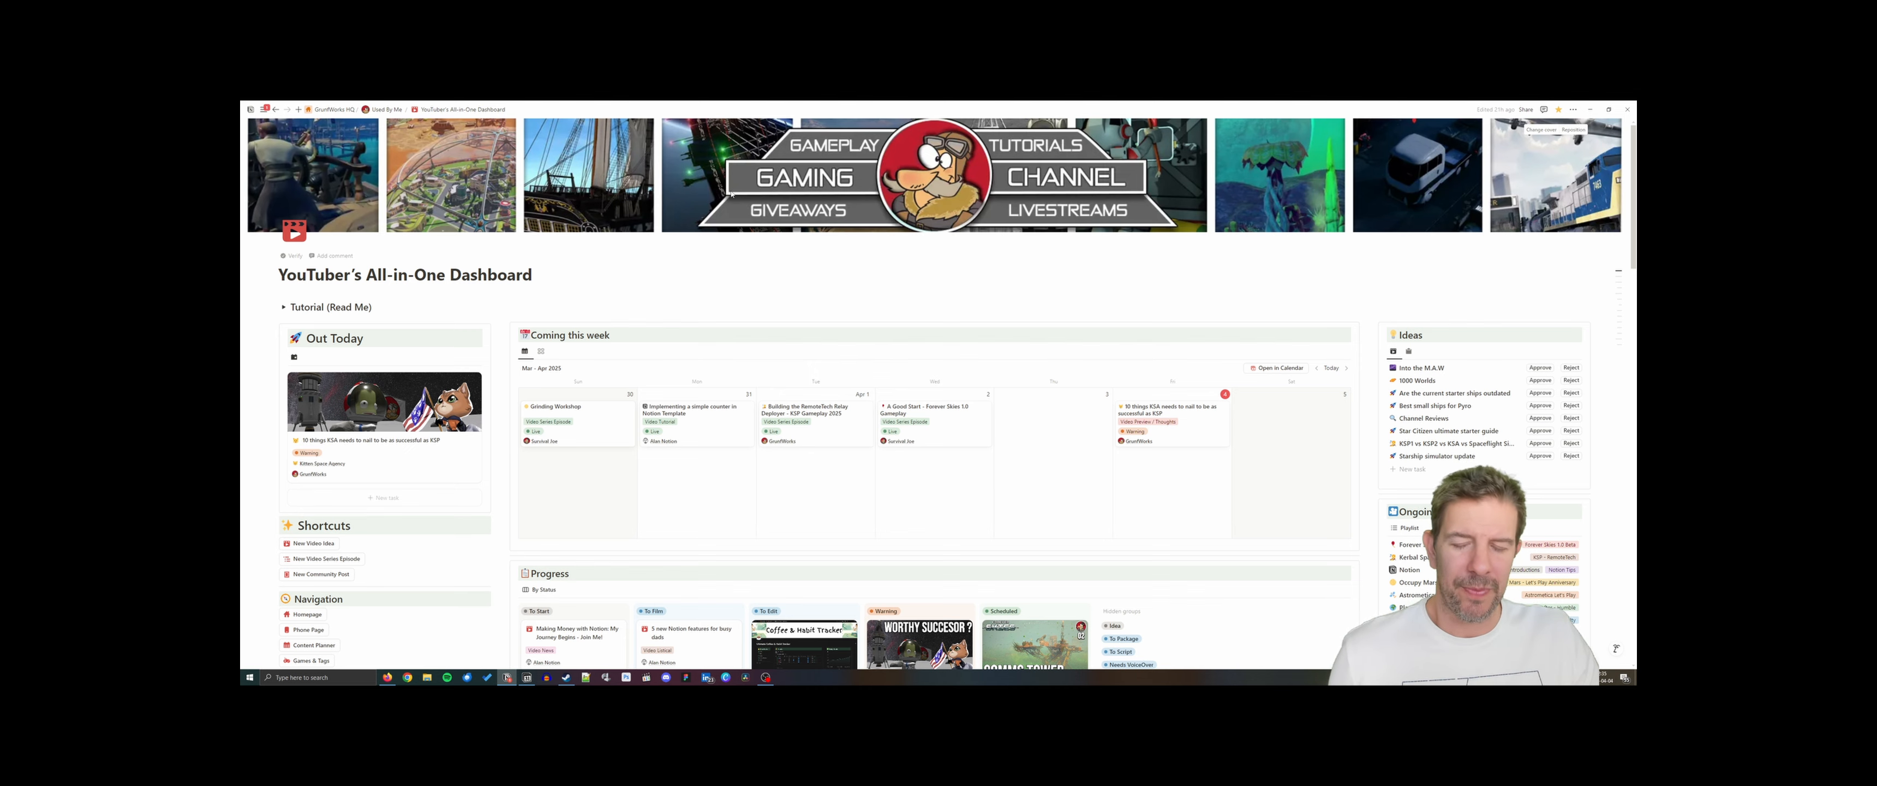
{"action": "scroll", "coordinate": [729, 191], "scroll_direction": "down", "scroll_amount": 1}
{"action": "scroll", "coordinate": [729, 188], "scroll_direction": "up", "scroll_amount": 1}
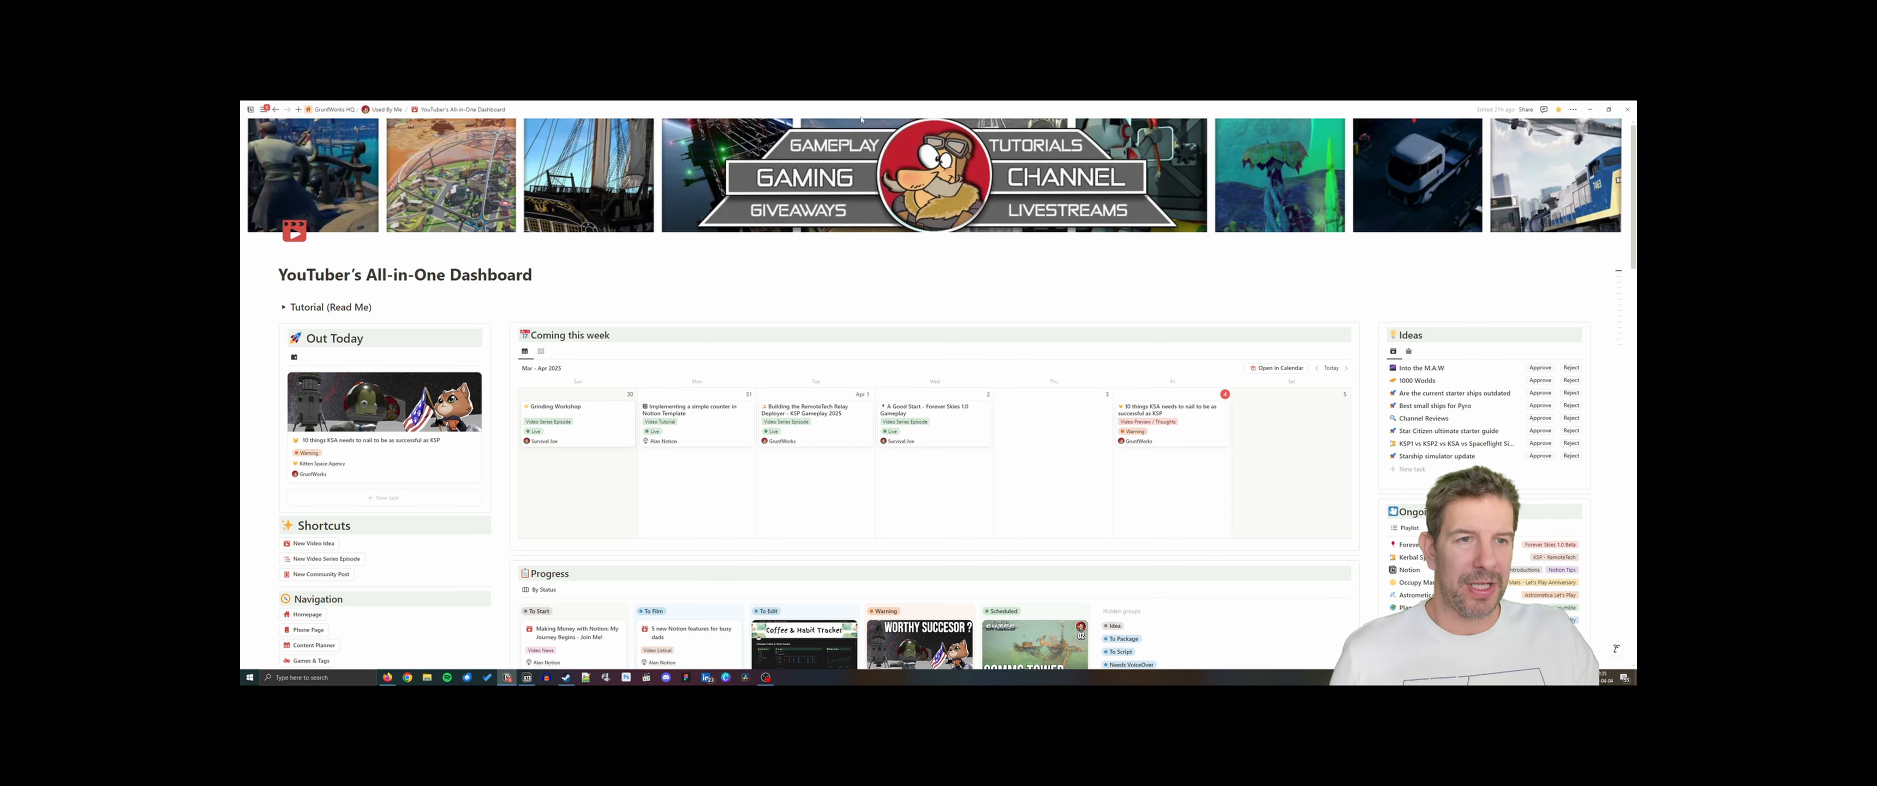
Shrink the dashboard to a smaller window to check how its layout adapts, and maximize it again
{"action": "left_click_drag", "start_coordinate": [853, 109], "coordinate": [854, 147]}
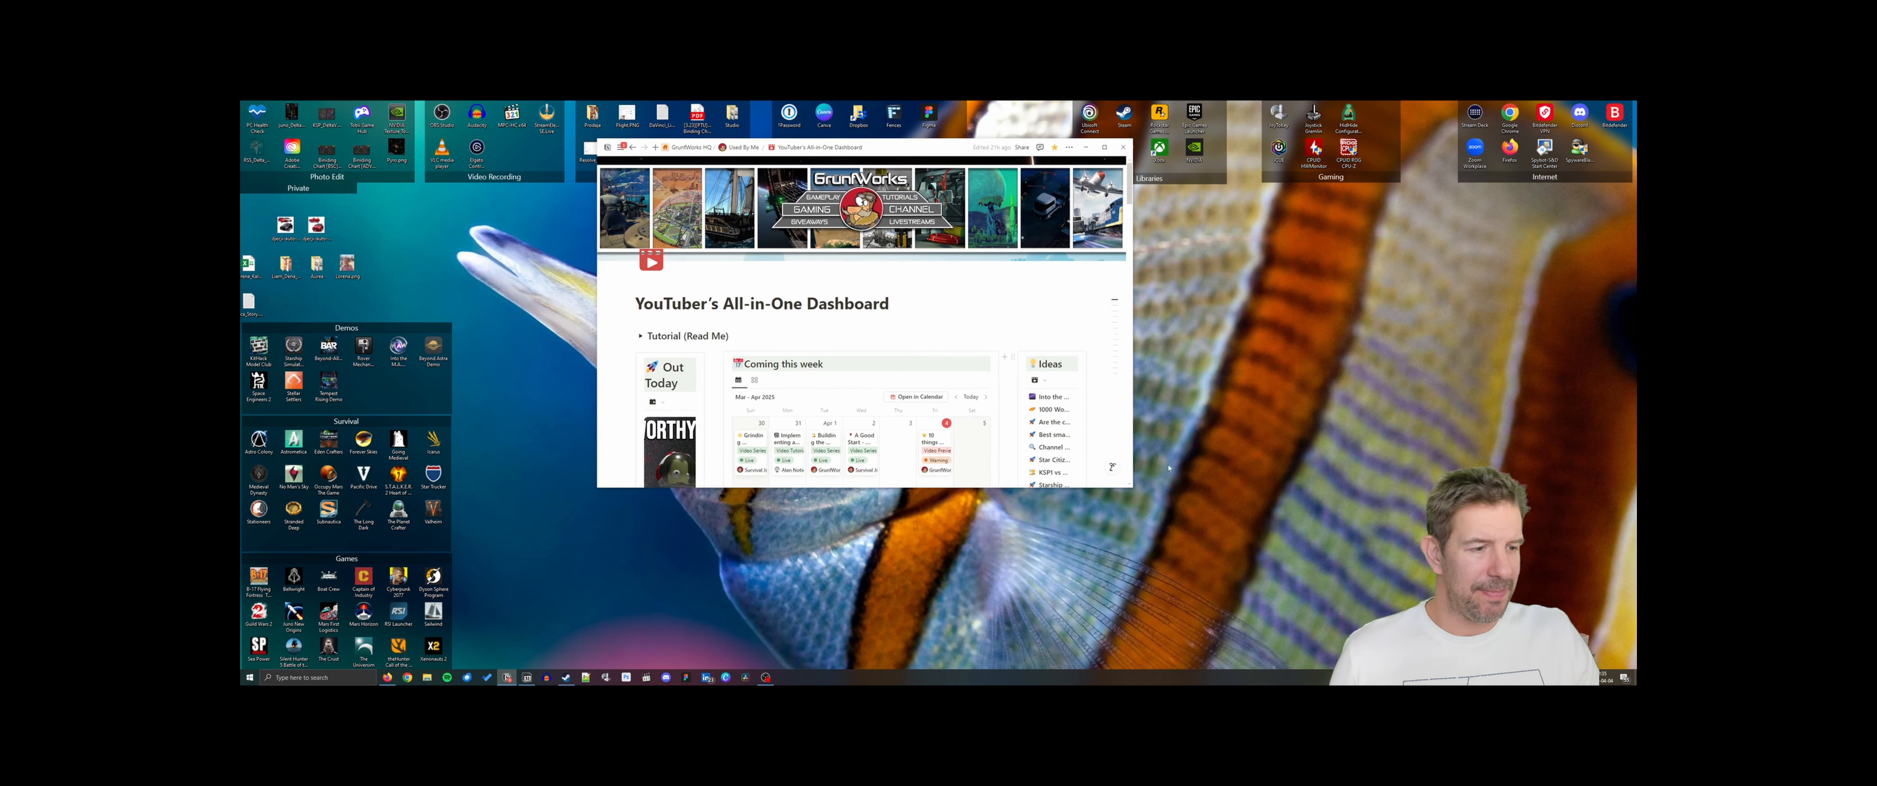
{"action": "left_click_drag", "start_coordinate": [1135, 489], "coordinate": [1388, 620]}
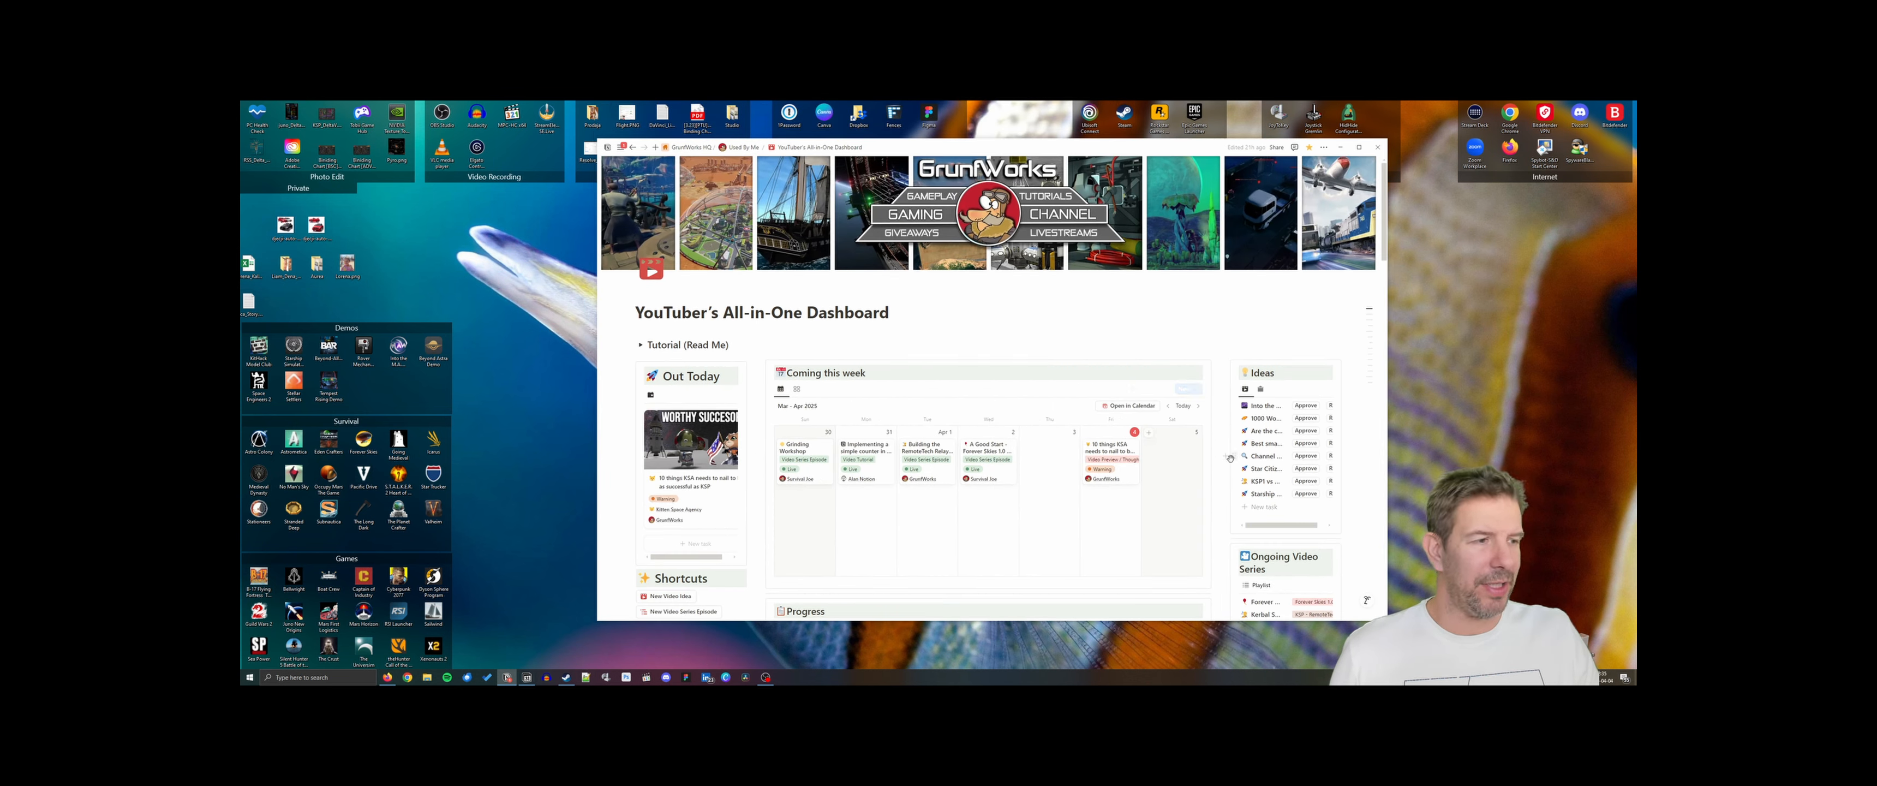
{"action": "left_click", "coordinate": [1359, 147]}
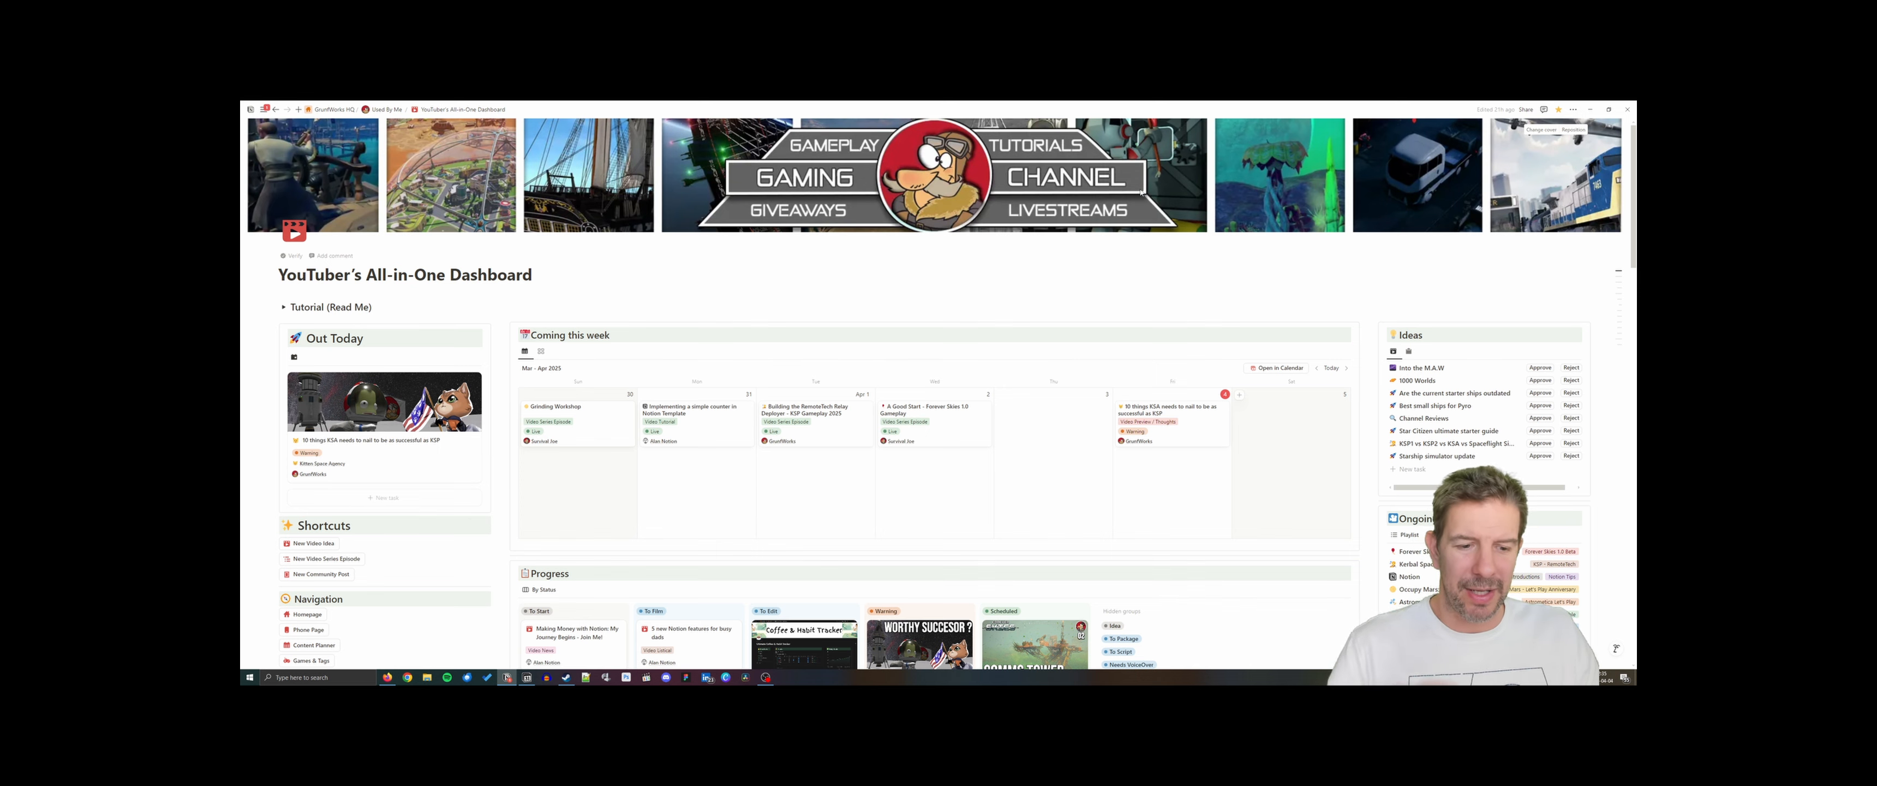
Expand the Tutorial (Read Me) section to view its videos and instructions, and collapse it again
{"action": "scroll", "coordinate": [1127, 189], "scroll_direction": "down", "scroll_amount": 1}
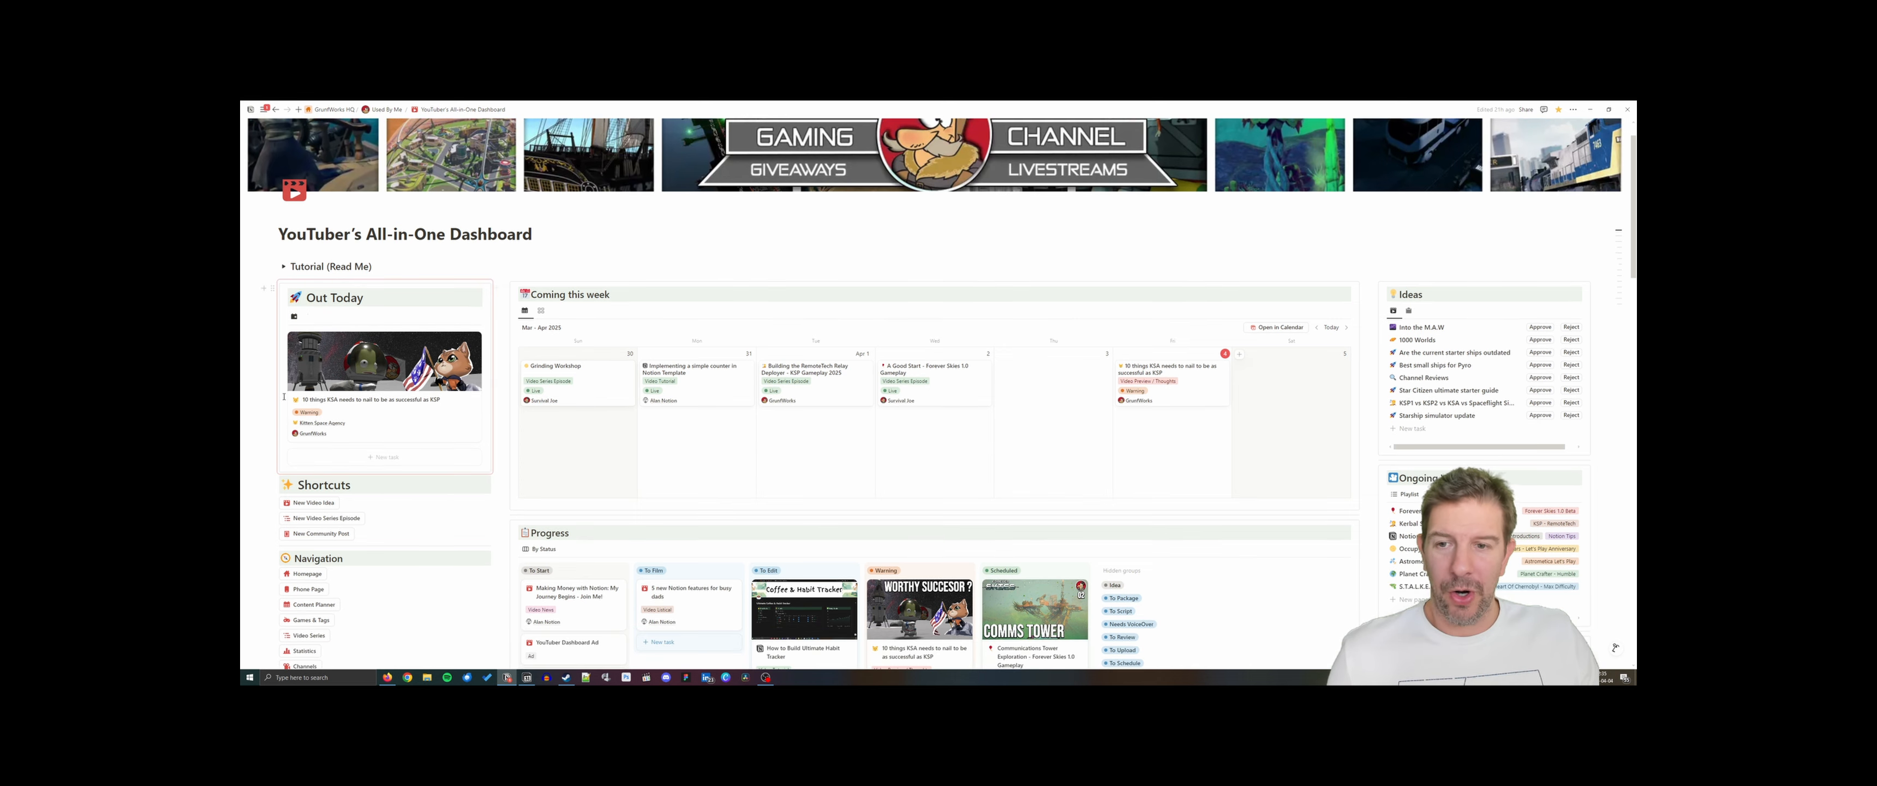
{"action": "left_click", "coordinate": [282, 267]}
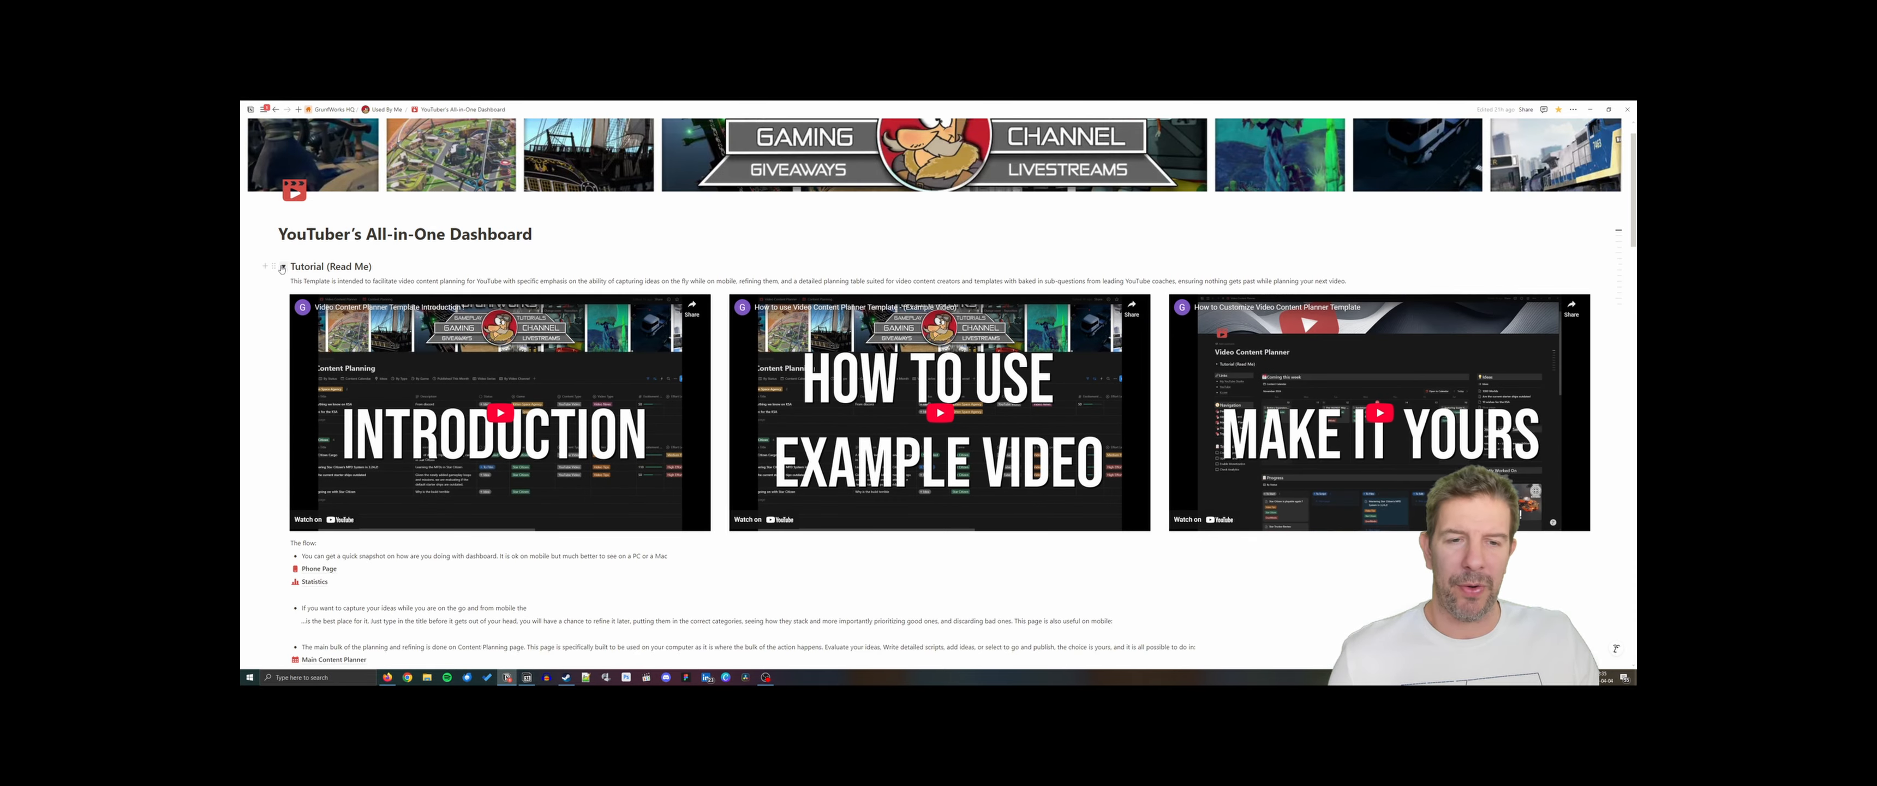
{"action": "left_click", "coordinate": [282, 267]}
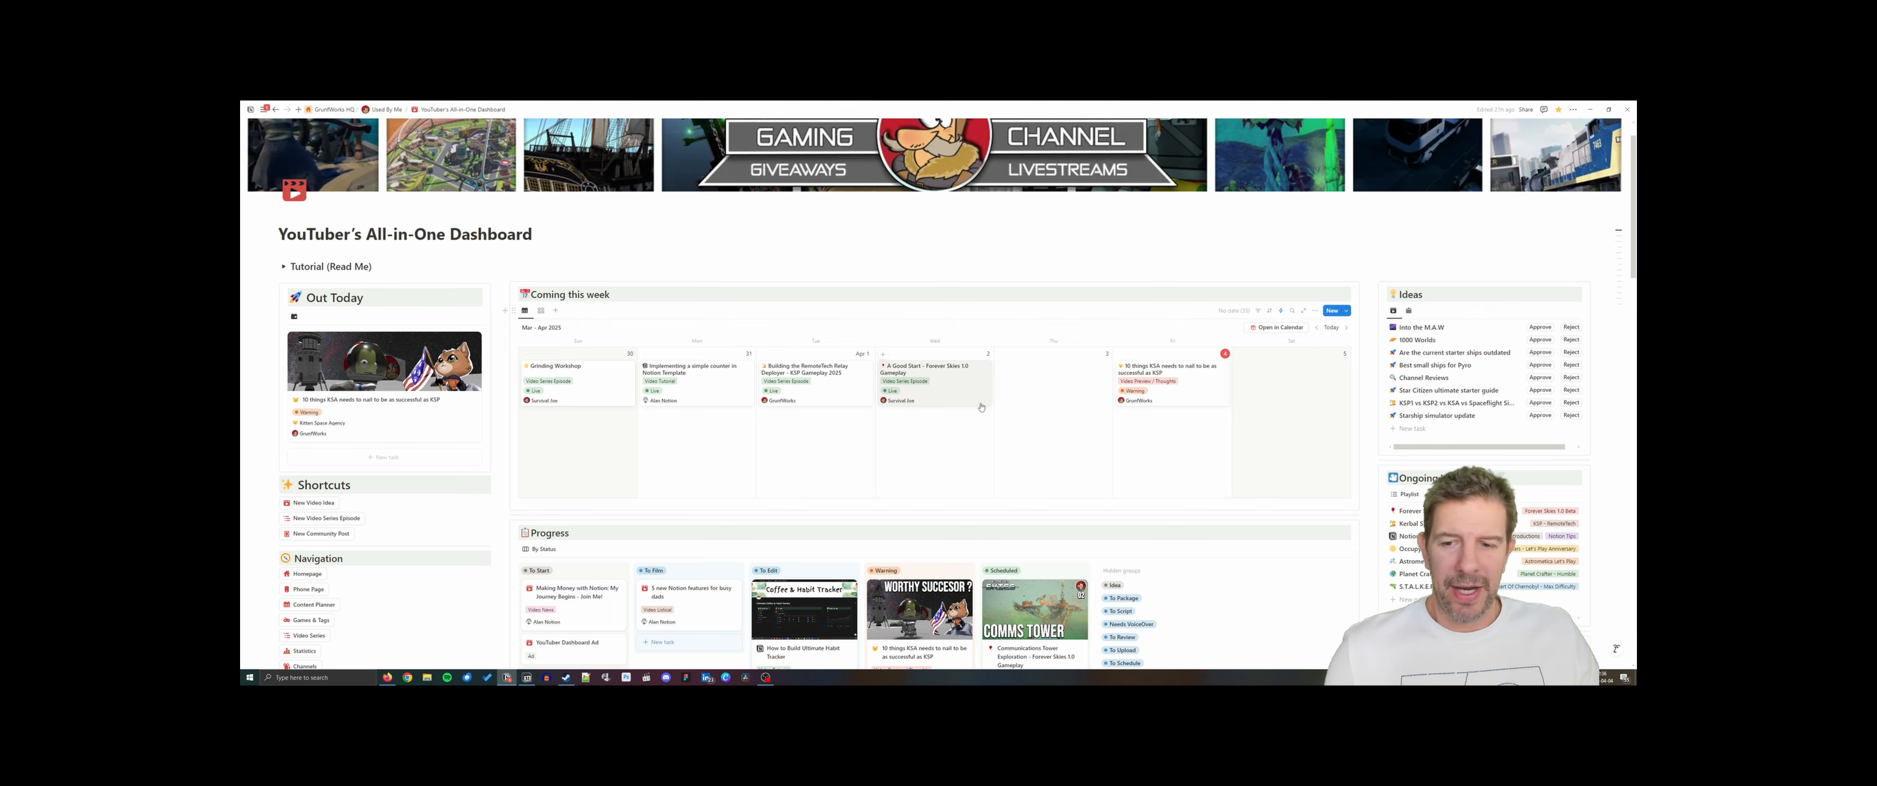
Mark the first task in the dashboard's To Do's list as done
{"action": "scroll", "coordinate": [981, 407], "scroll_direction": "down", "scroll_amount": 3}
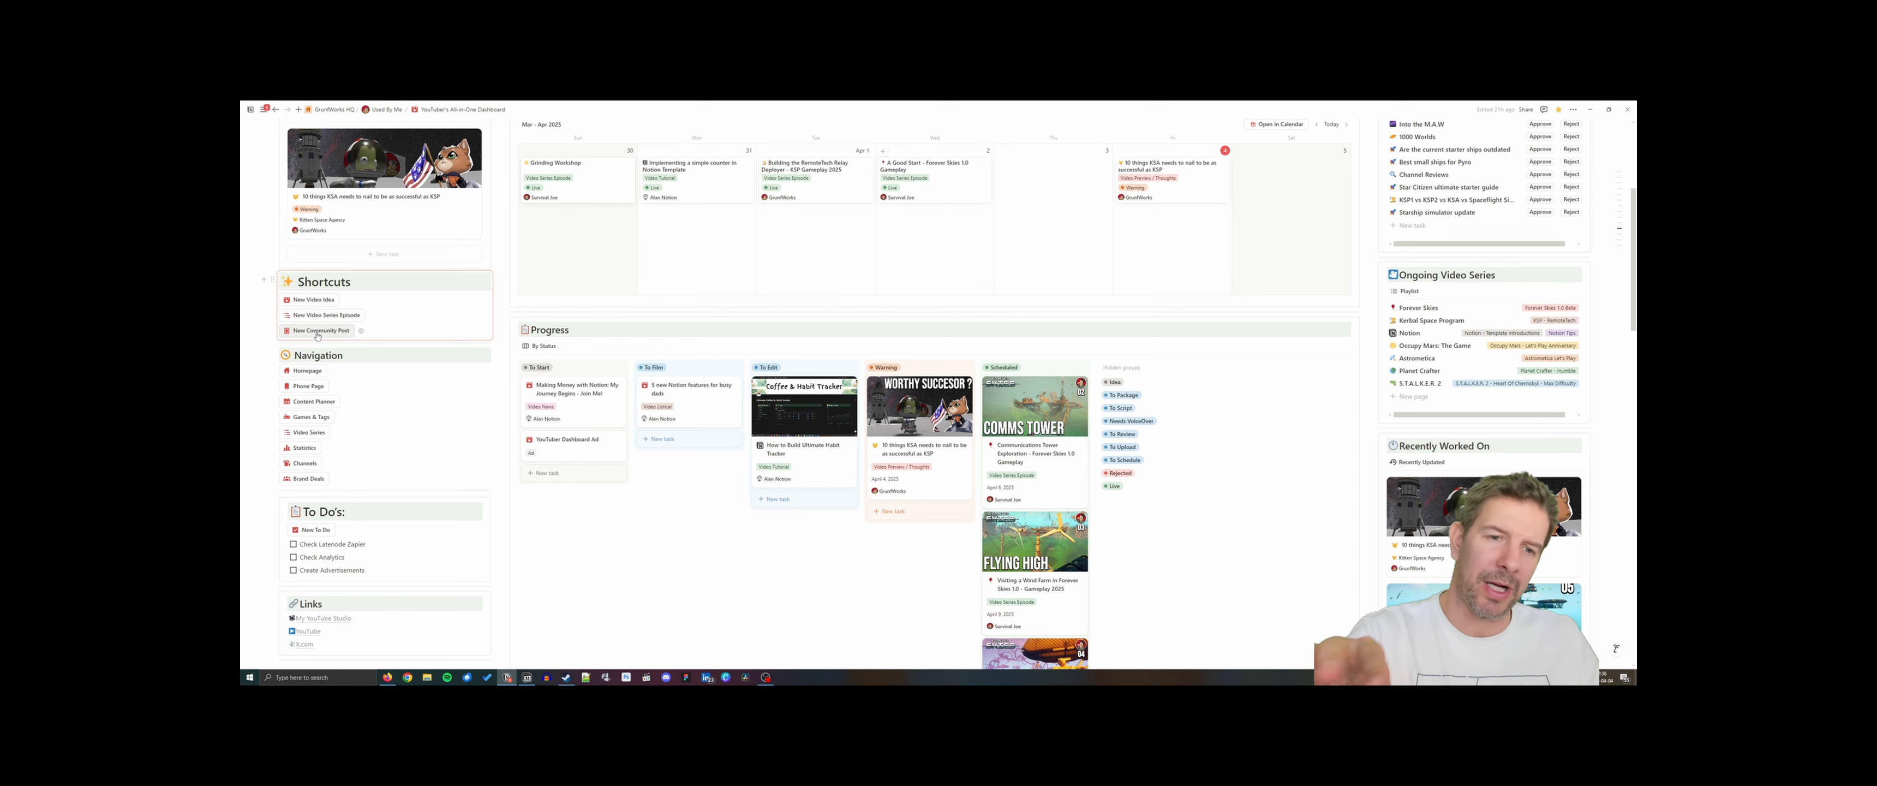
{"action": "scroll", "coordinate": [321, 306], "scroll_direction": "down", "scroll_amount": 1}
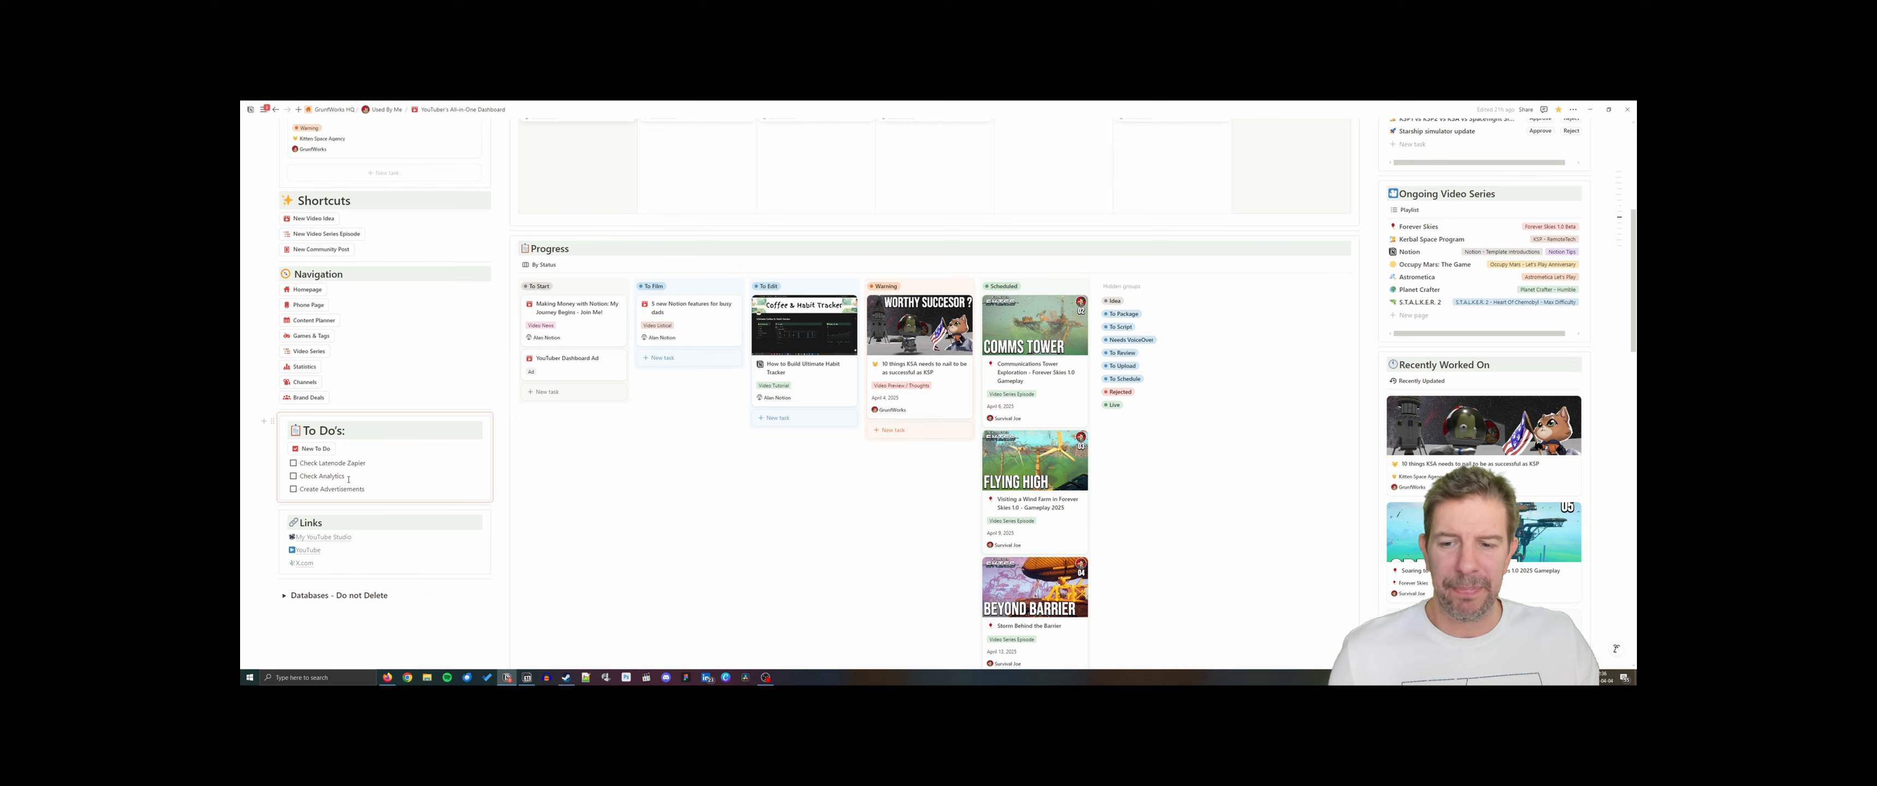
{"action": "left_click", "coordinate": [293, 463]}
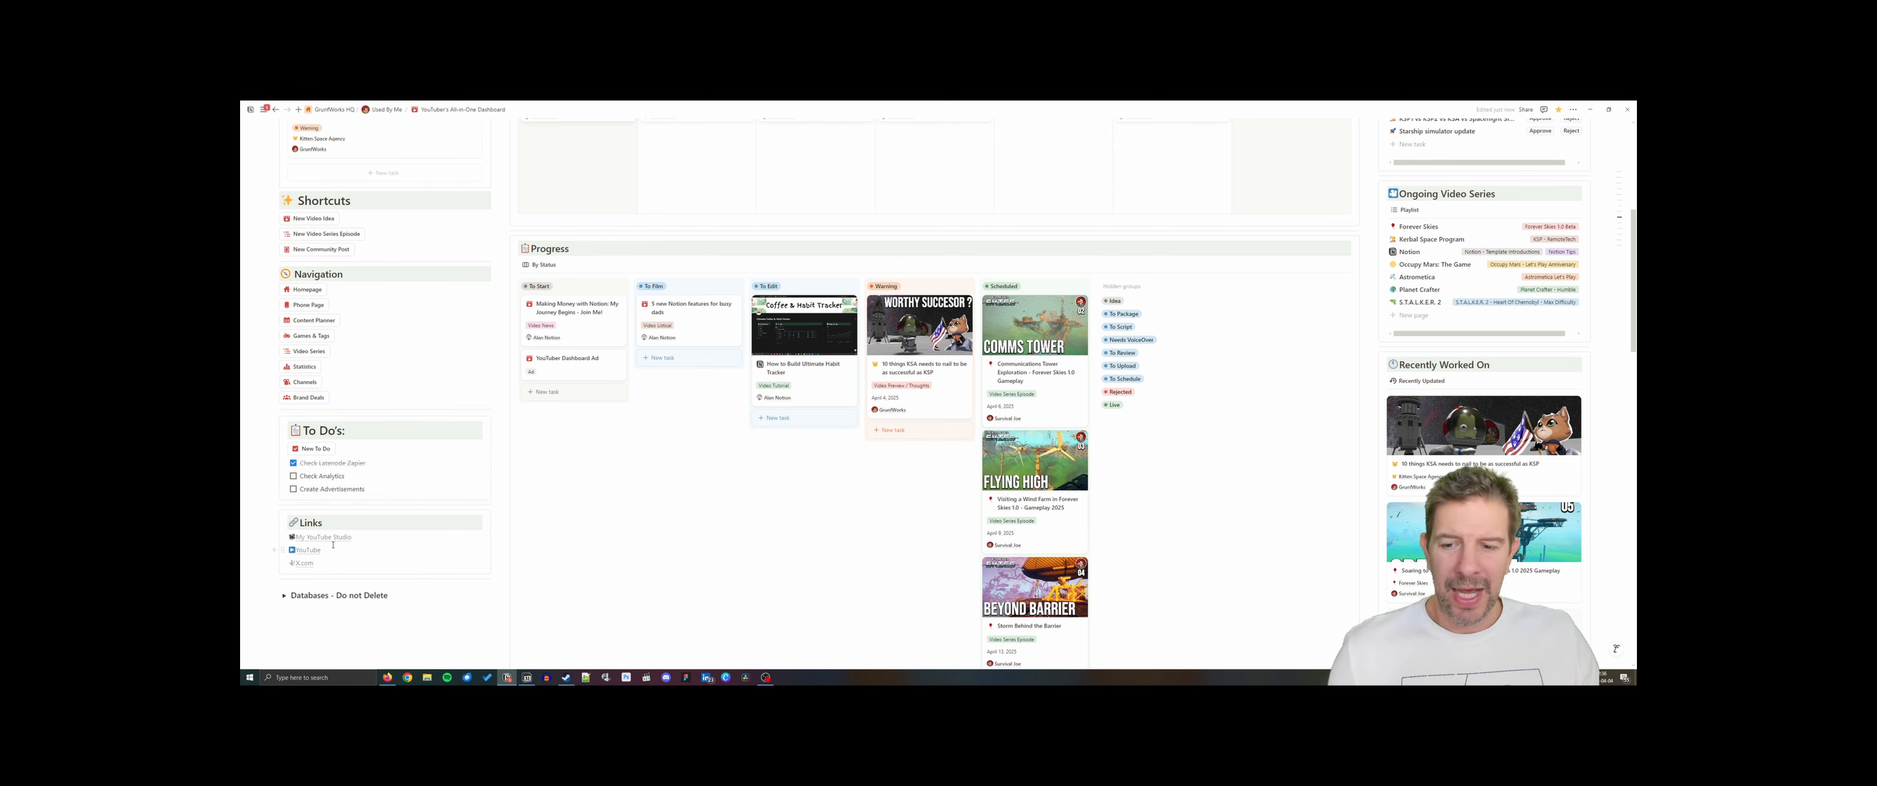
Examine the Links list, the Progress board with its scheduled videos, and the Ideas section of the dashboard
{"action": "mouse_move", "coordinate": [318, 539]}
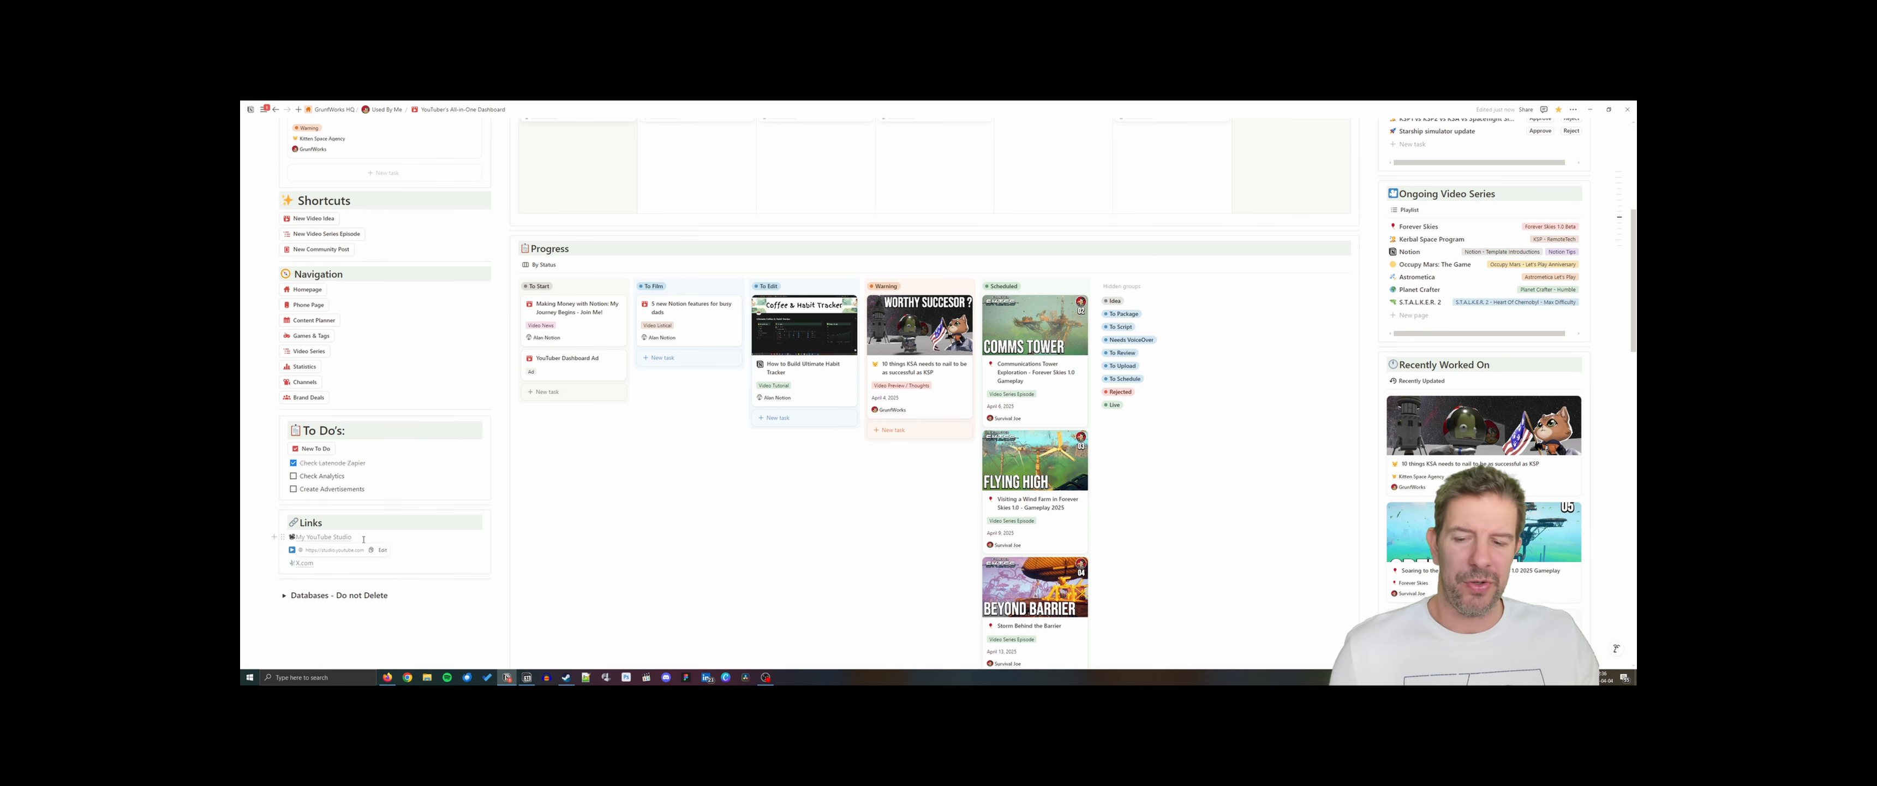
{"action": "mouse_move", "coordinate": [305, 562]}
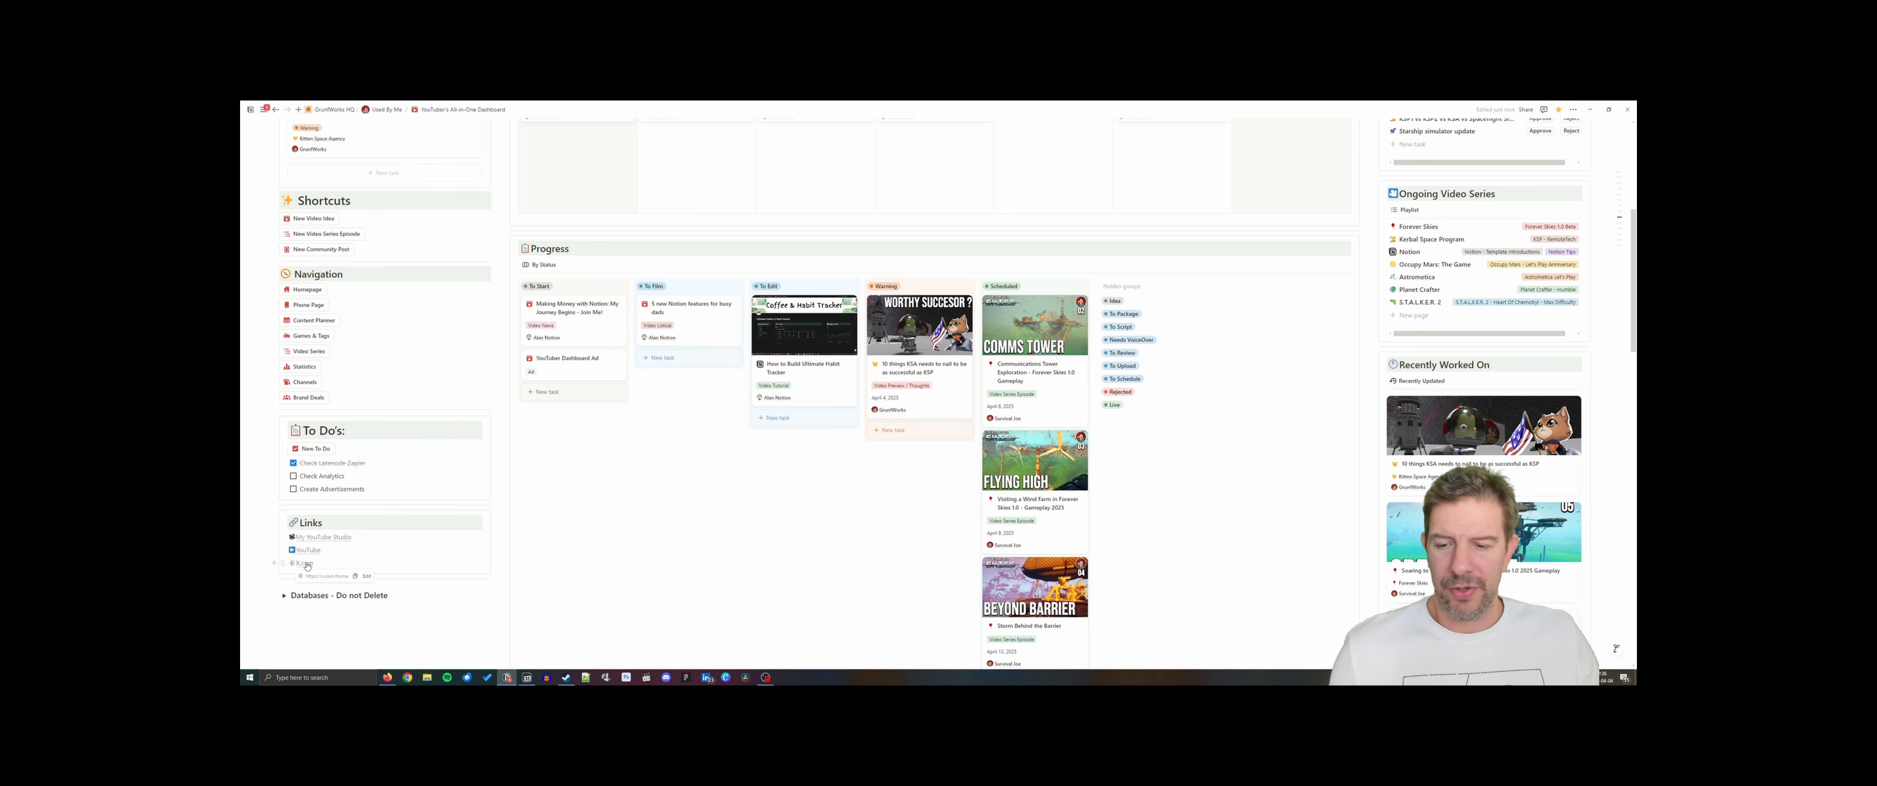
{"action": "scroll", "coordinate": [383, 555], "scroll_direction": "up", "scroll_amount": 3}
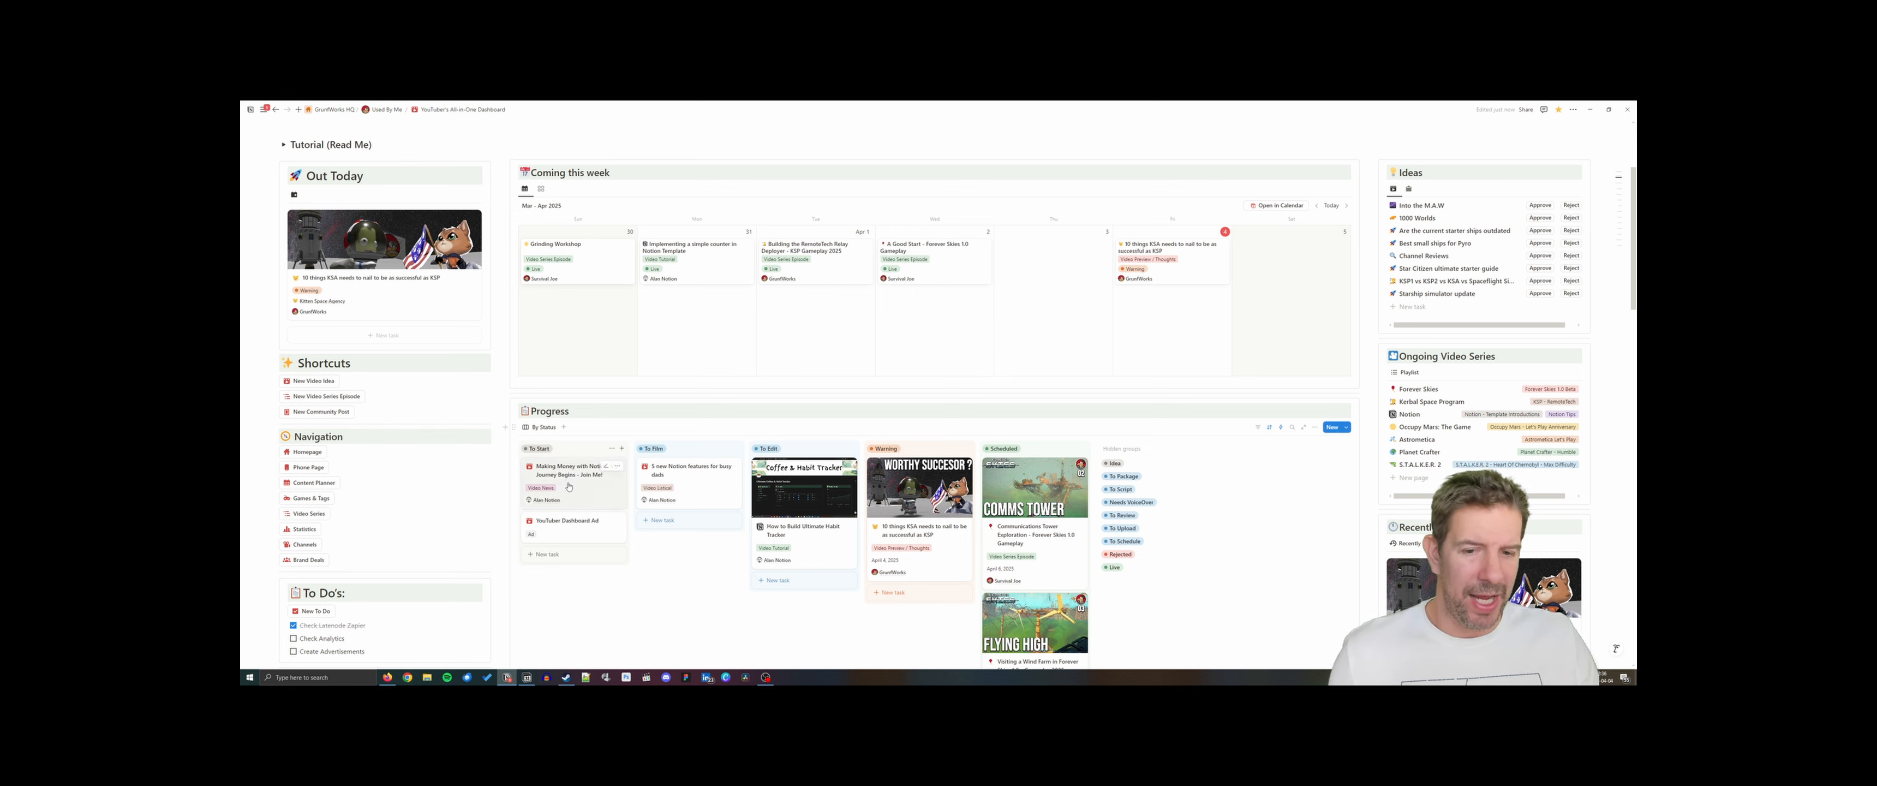
{"action": "scroll", "coordinate": [1073, 556], "scroll_direction": "down", "scroll_amount": 1}
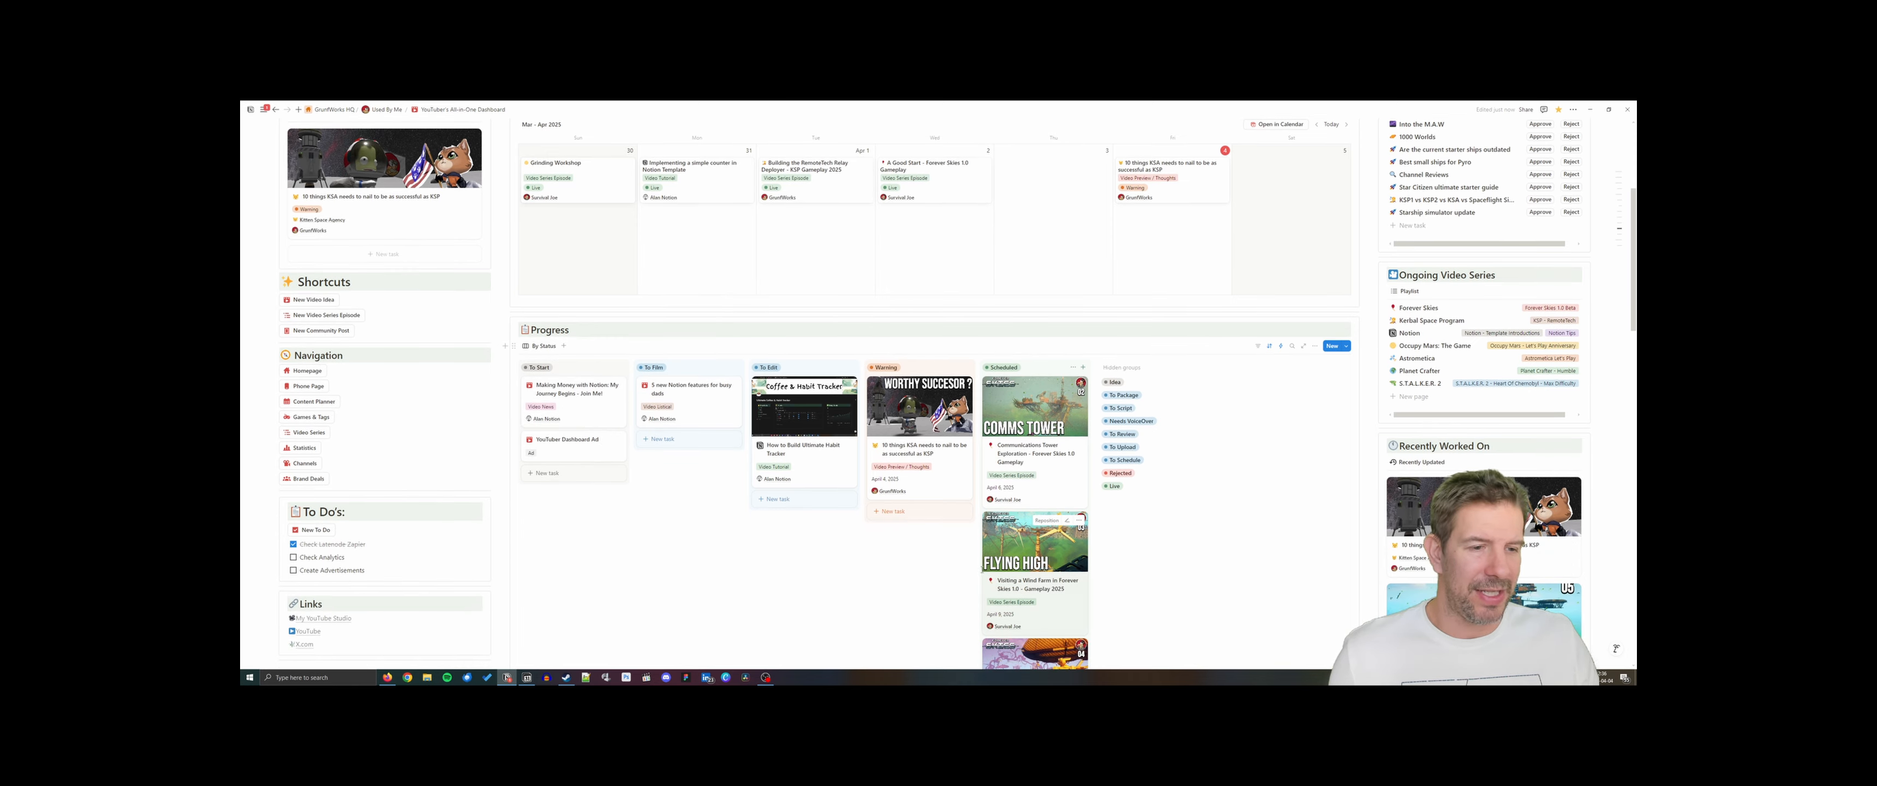
{"action": "scroll", "coordinate": [1073, 558], "scroll_direction": "down", "scroll_amount": 2}
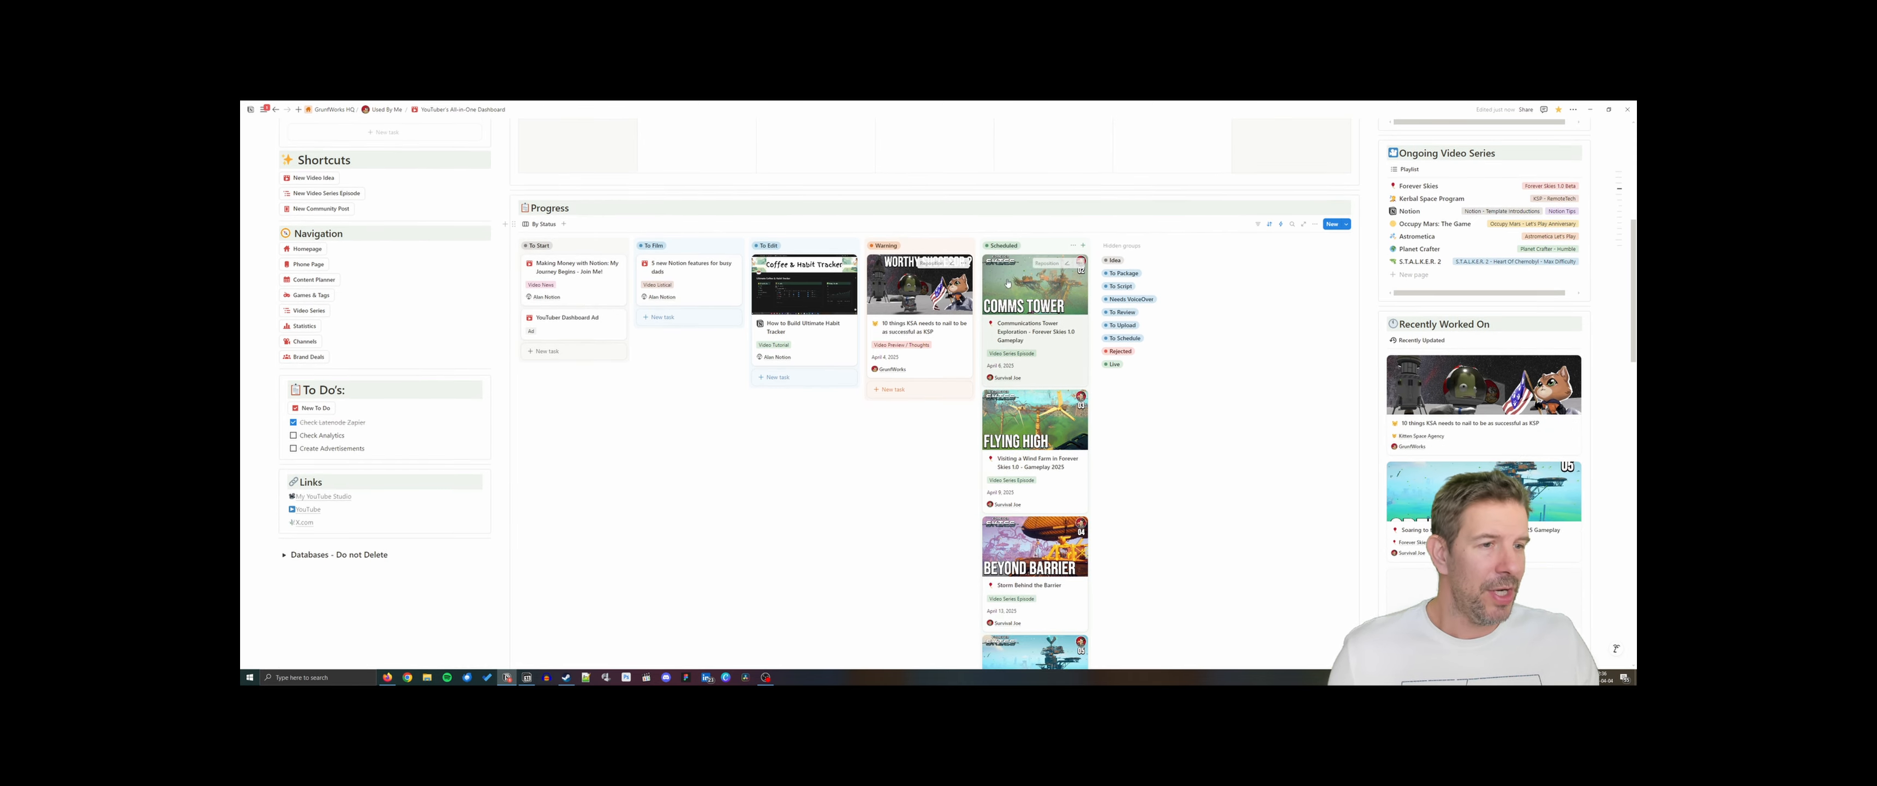
{"action": "scroll", "coordinate": [1040, 441], "scroll_direction": "down", "scroll_amount": 2}
{"action": "scroll", "coordinate": [1040, 440], "scroll_direction": "up", "scroll_amount": 2}
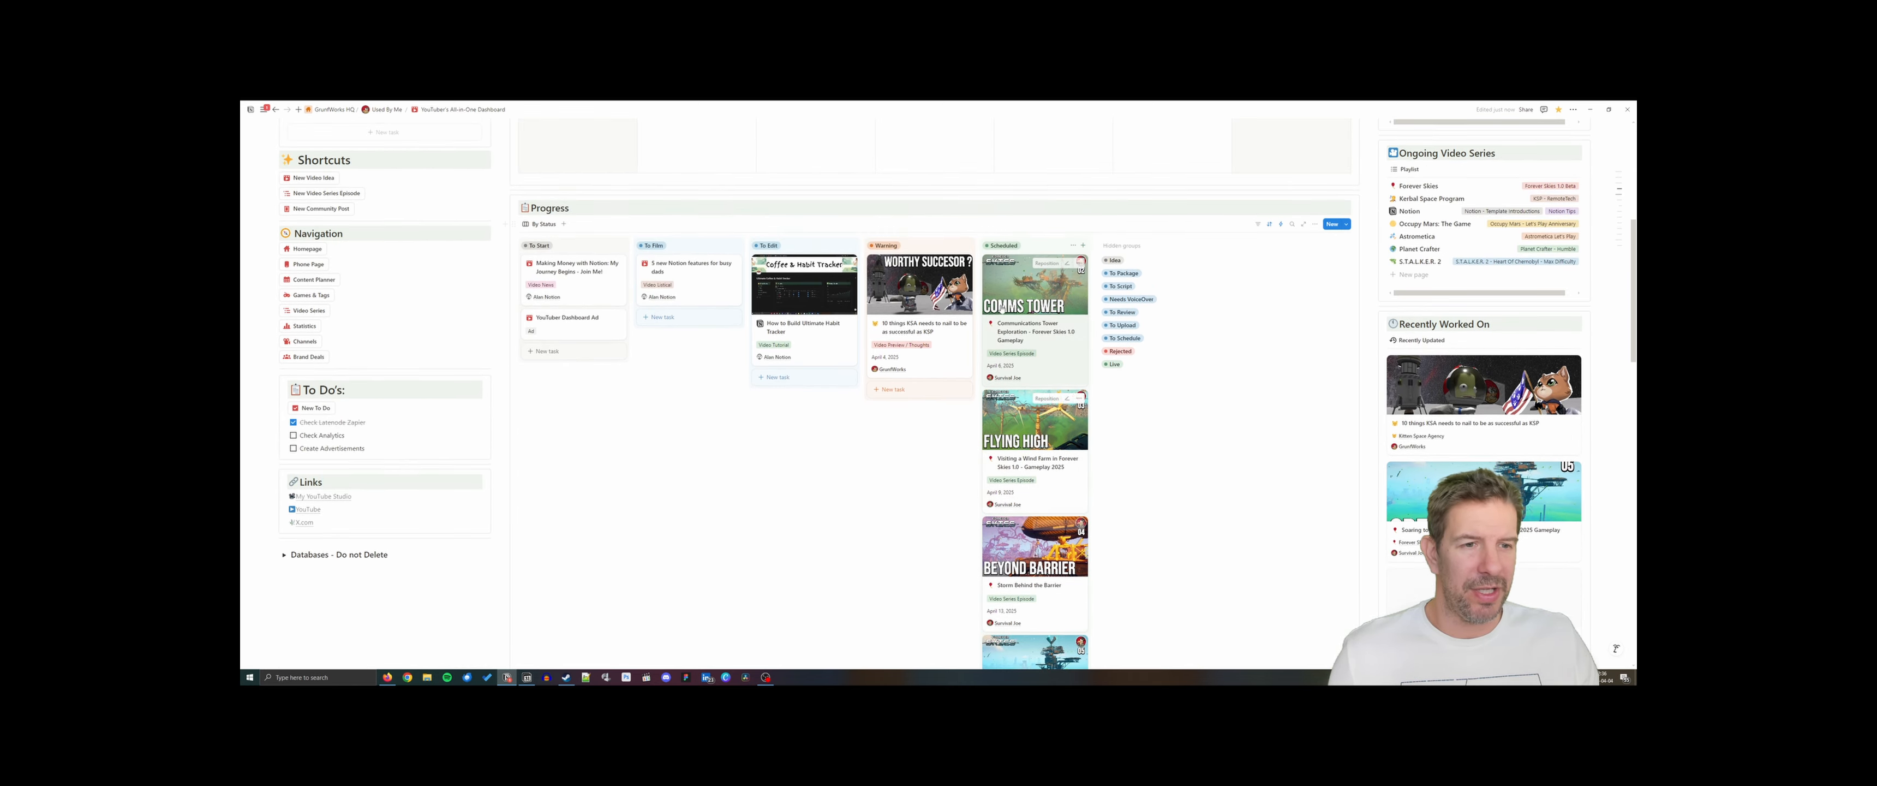
{"action": "scroll", "coordinate": [747, 285], "scroll_direction": "up", "scroll_amount": 4}
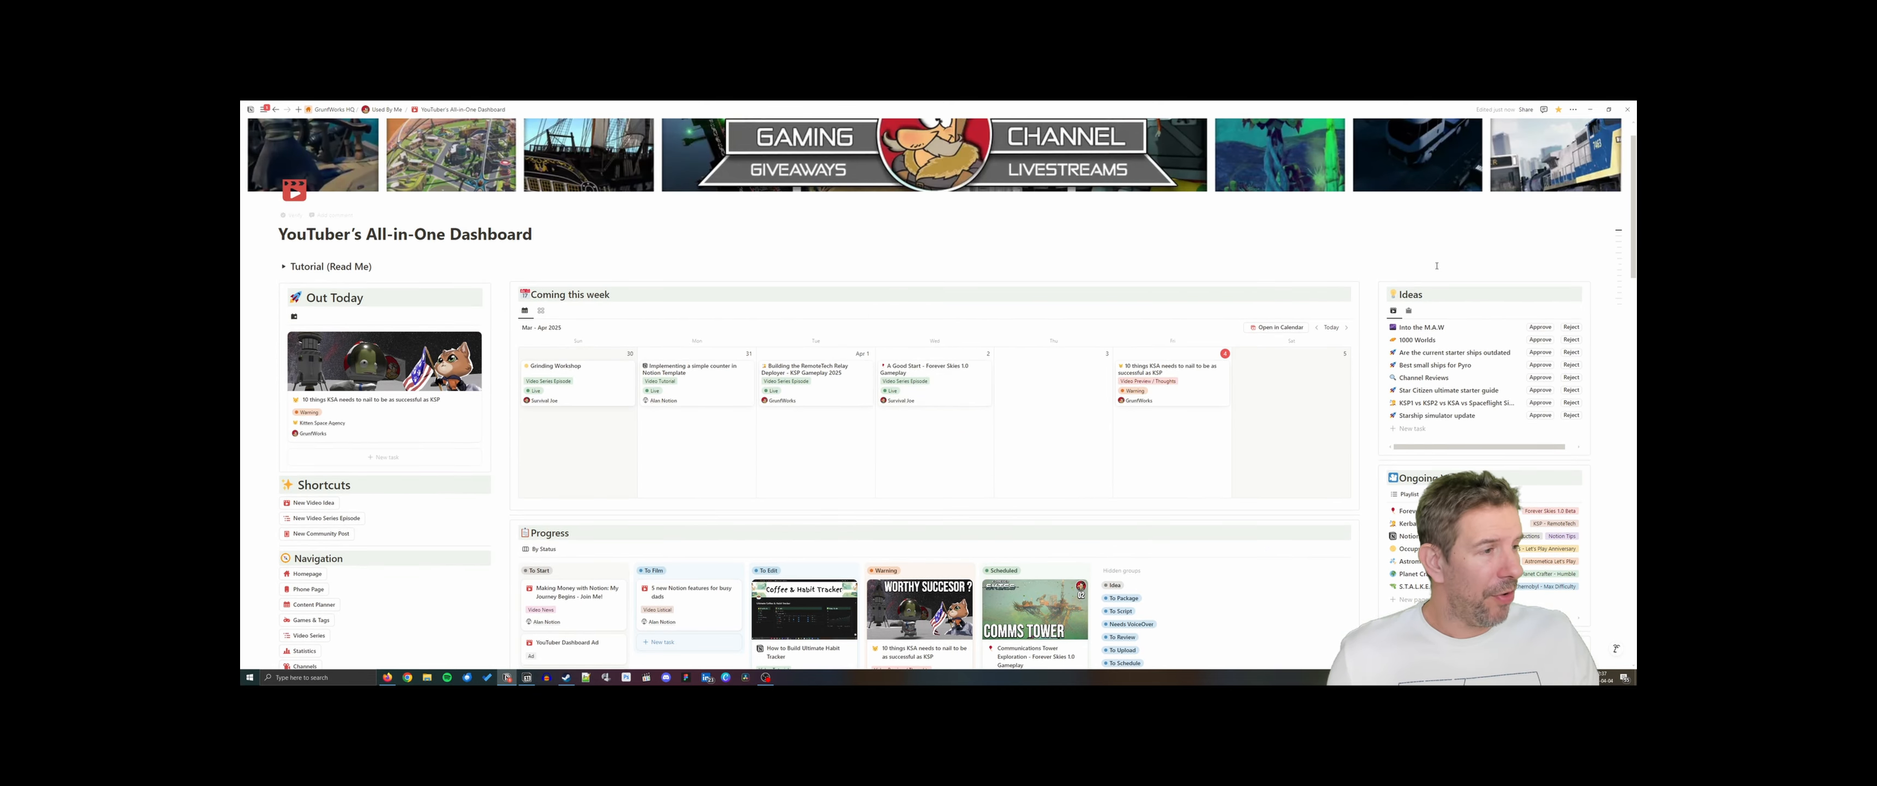
Create a new video series episode from the dashboard shortcuts and title it "KSP Station Science"
{"action": "scroll", "coordinate": [1448, 325], "scroll_direction": "down", "scroll_amount": 1}
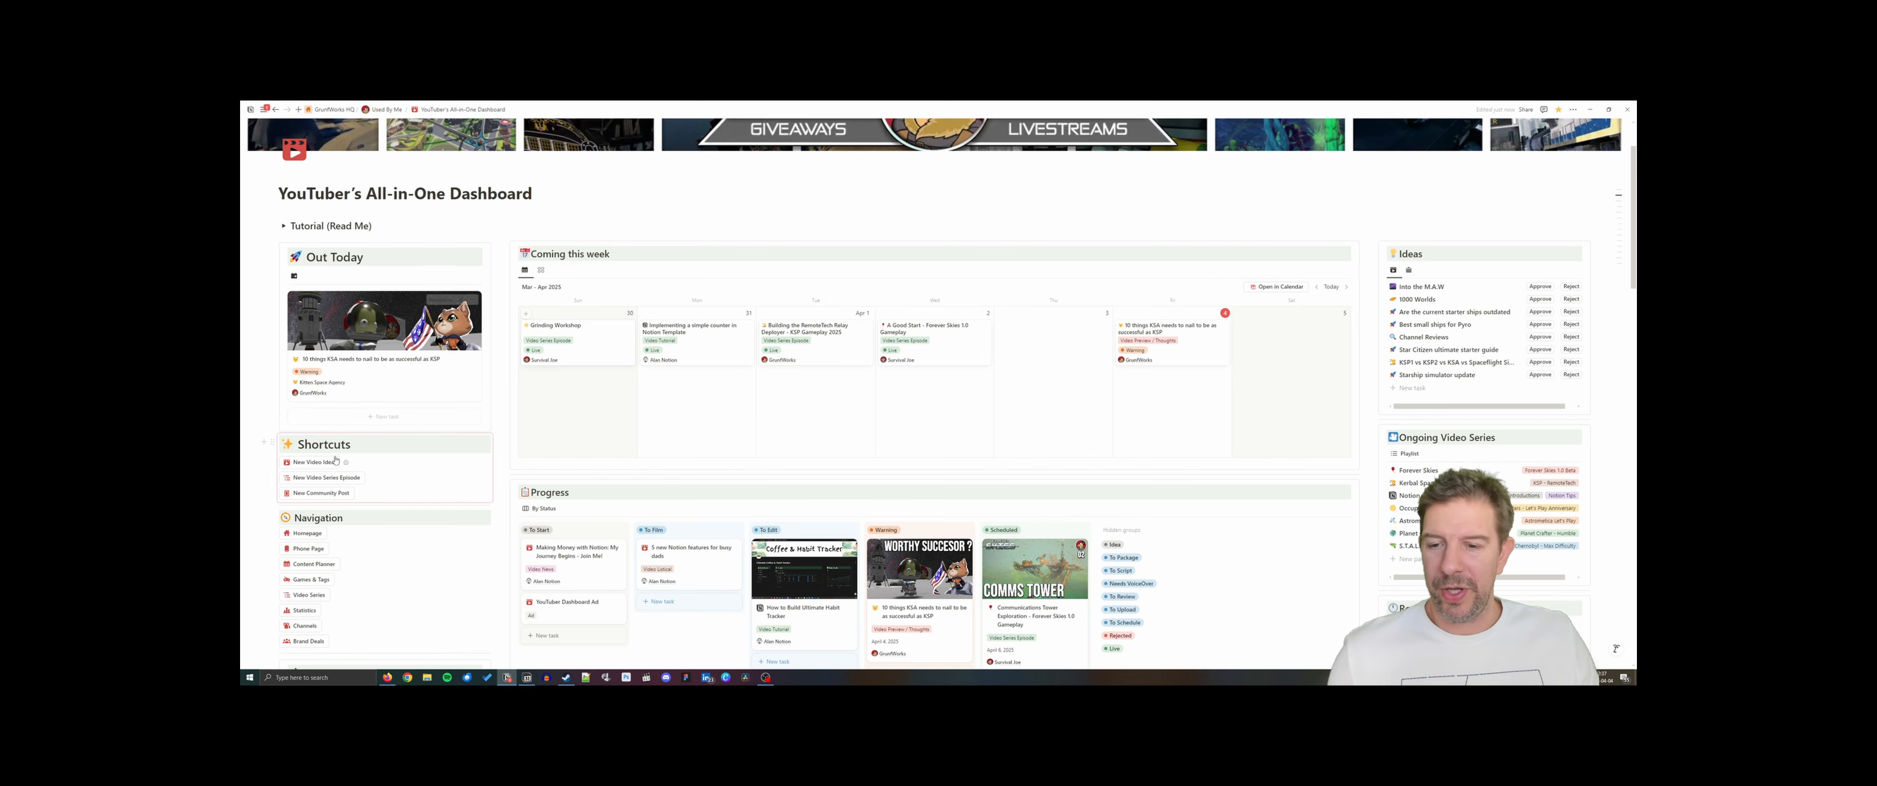
{"action": "left_click", "coordinate": [327, 477]}
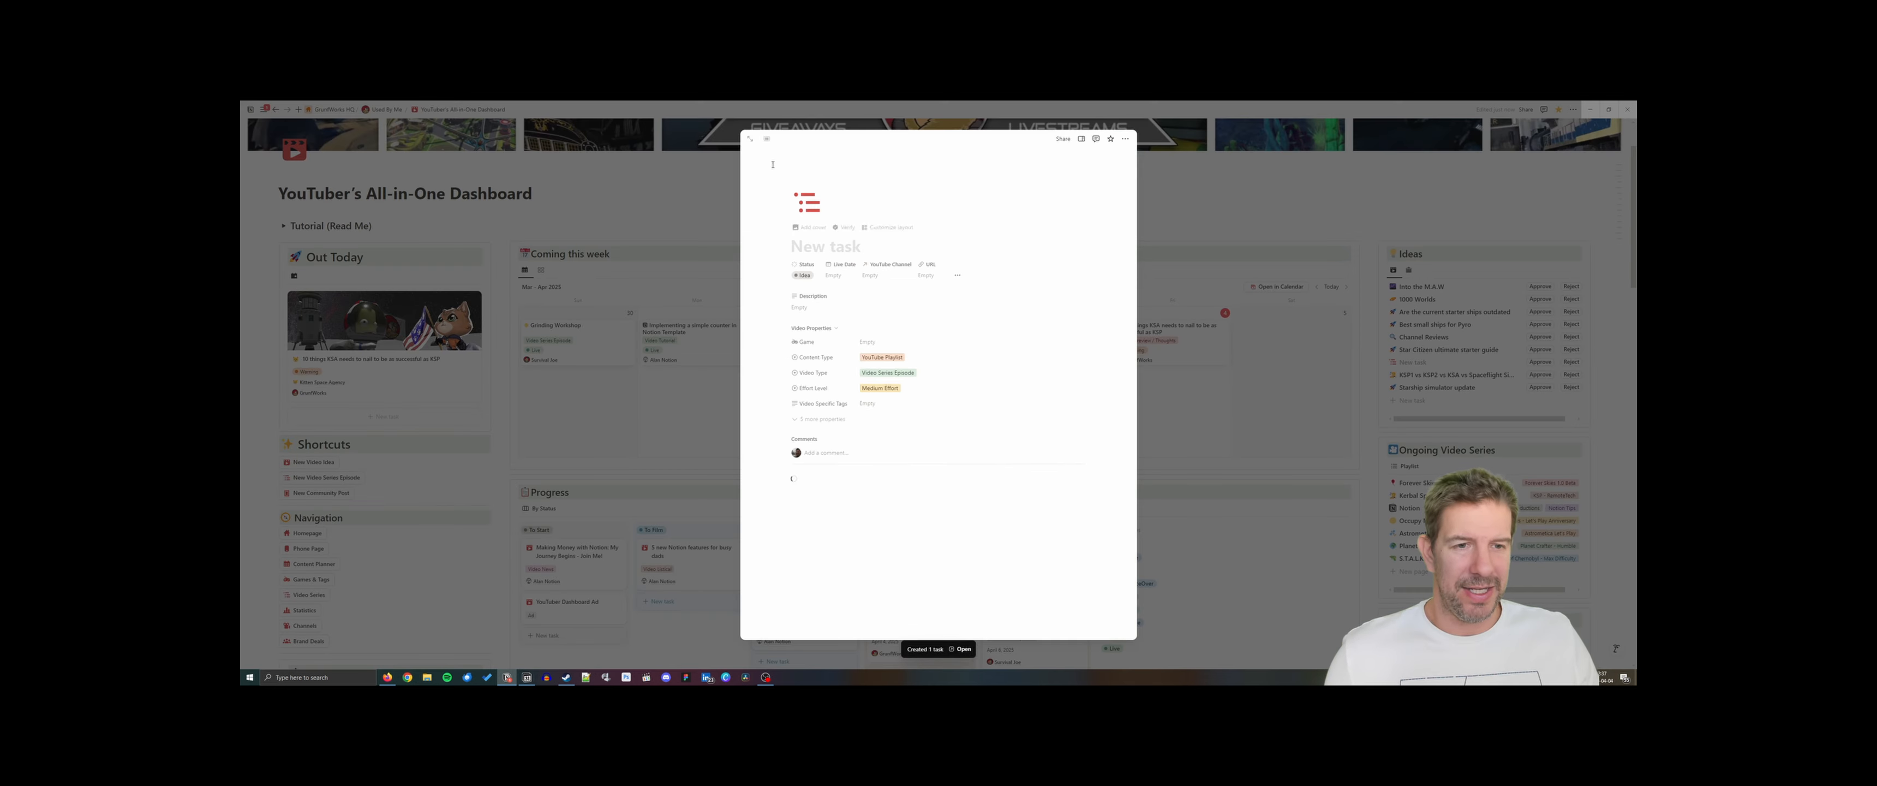
{"action": "type", "text": "KSP Station Science"}
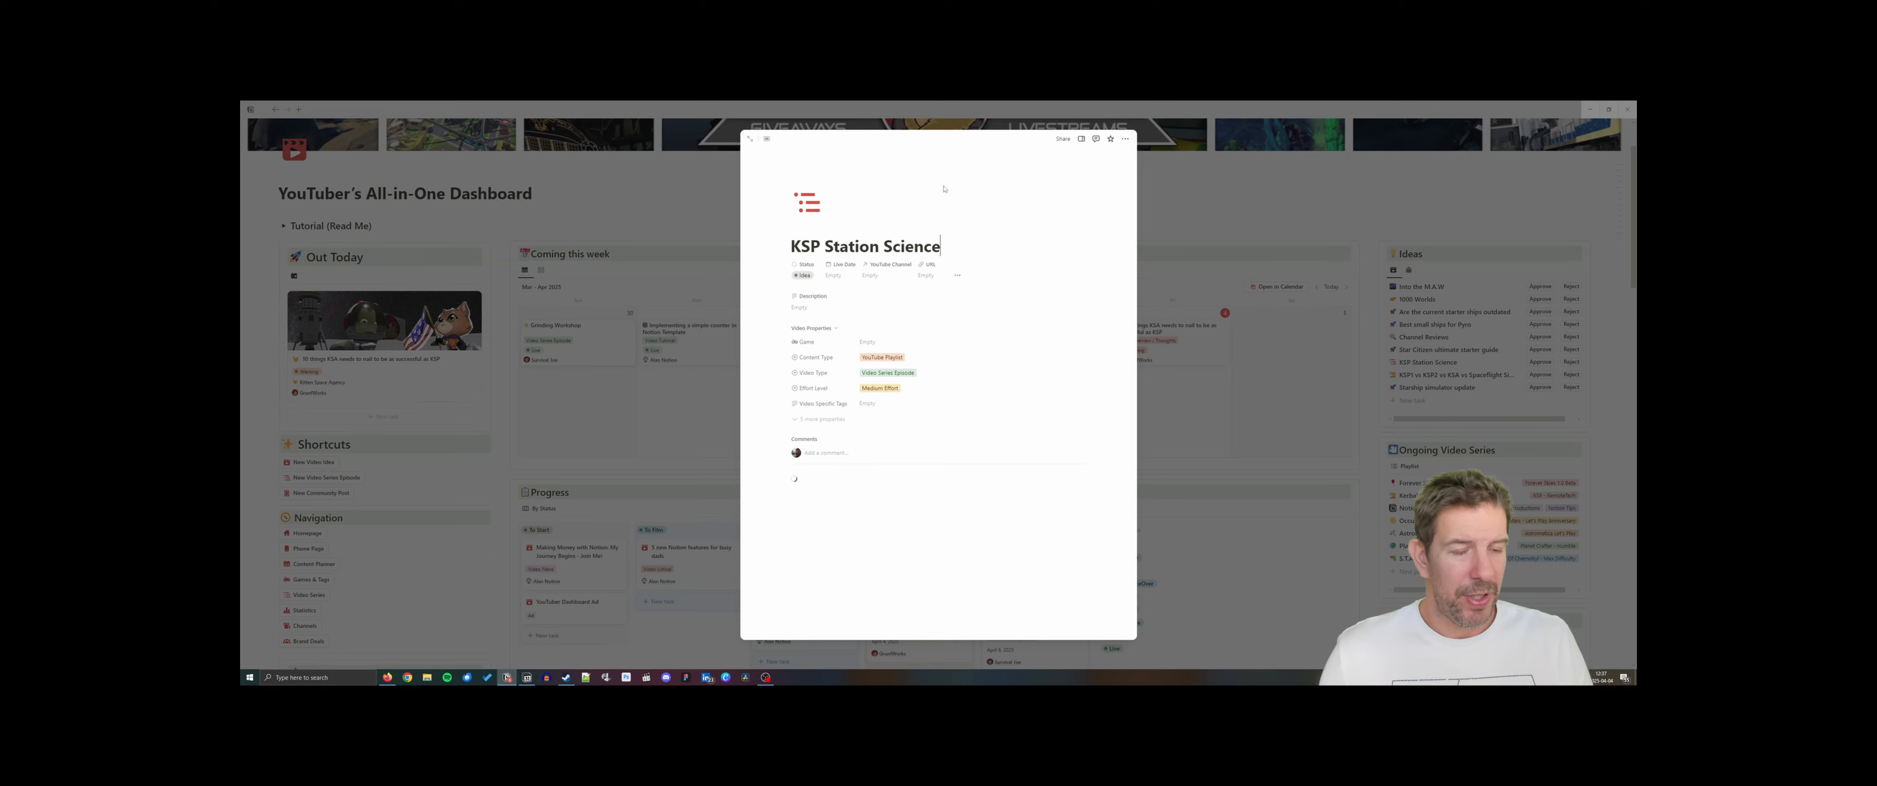
Replace the KSP Station Science page's list icon with a person emoji
{"action": "left_click", "coordinate": [814, 205]}
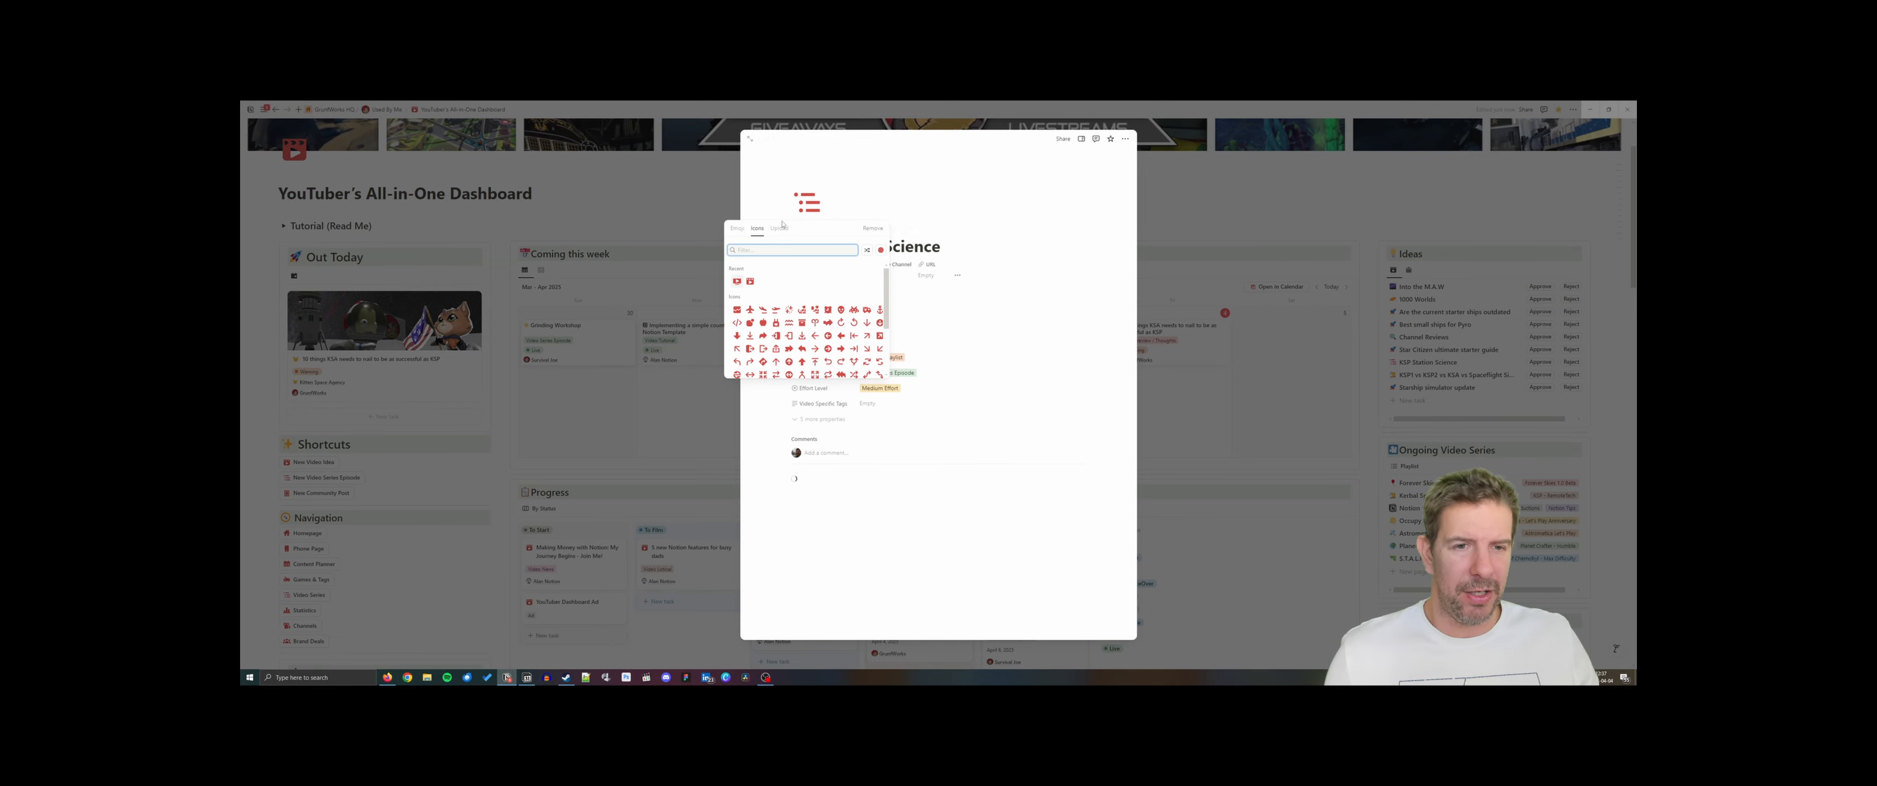
{"action": "left_click", "coordinate": [736, 228]}
{"action": "left_click", "coordinate": [806, 298]}
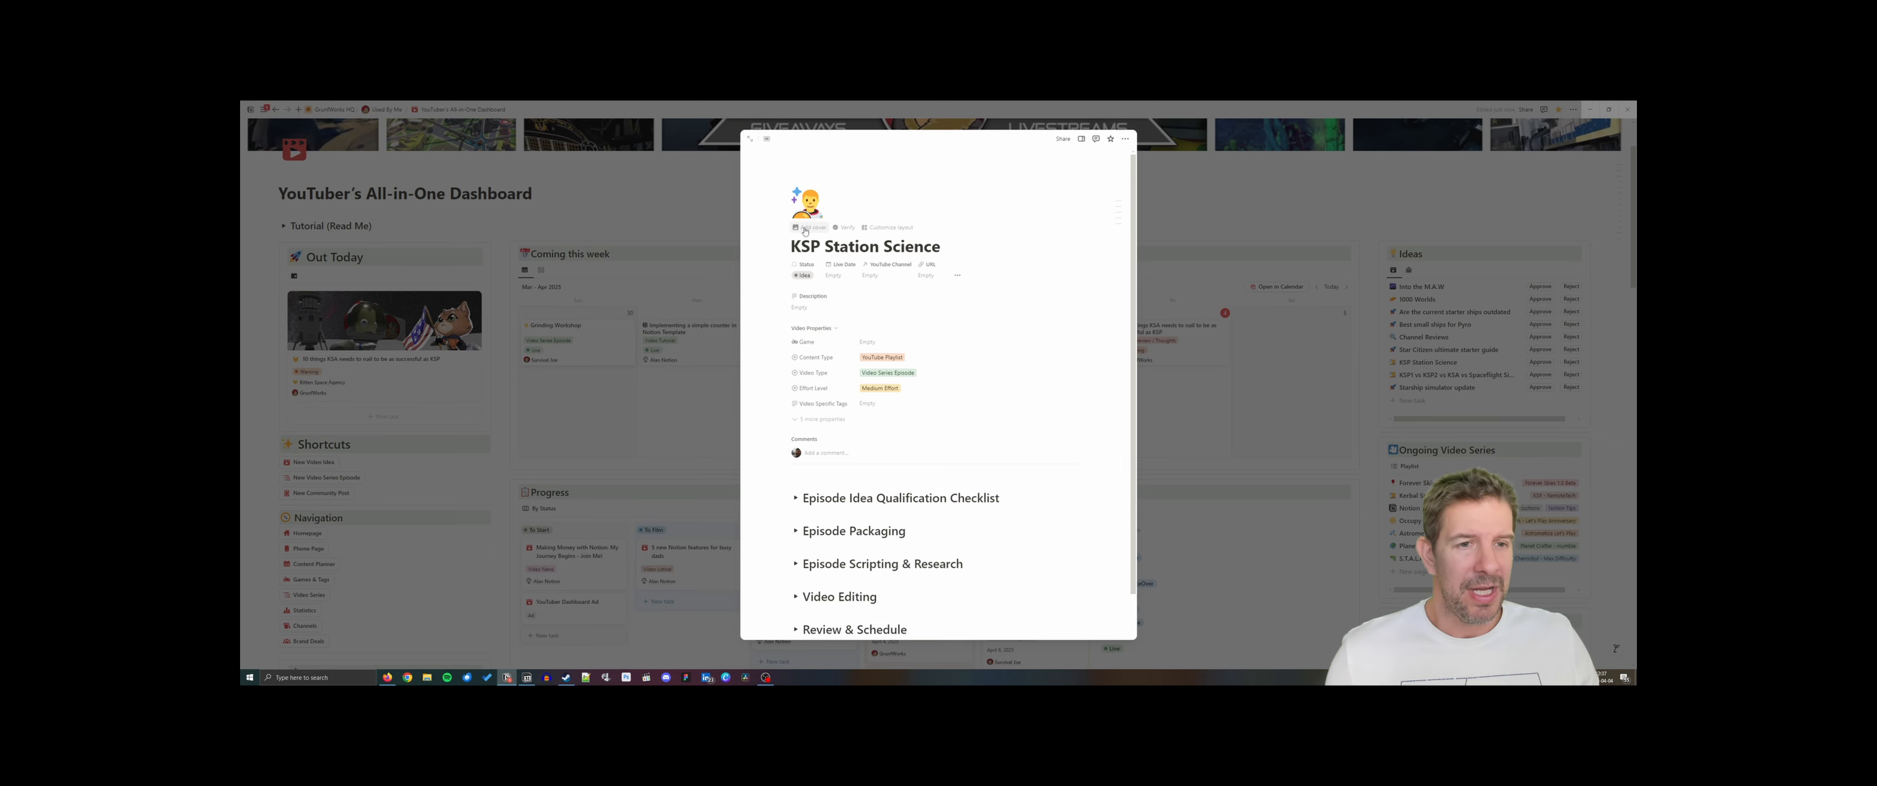
Add a cover to the episode page and replace it with an uploaded KSP space station image
{"action": "left_click", "coordinate": [805, 231]}
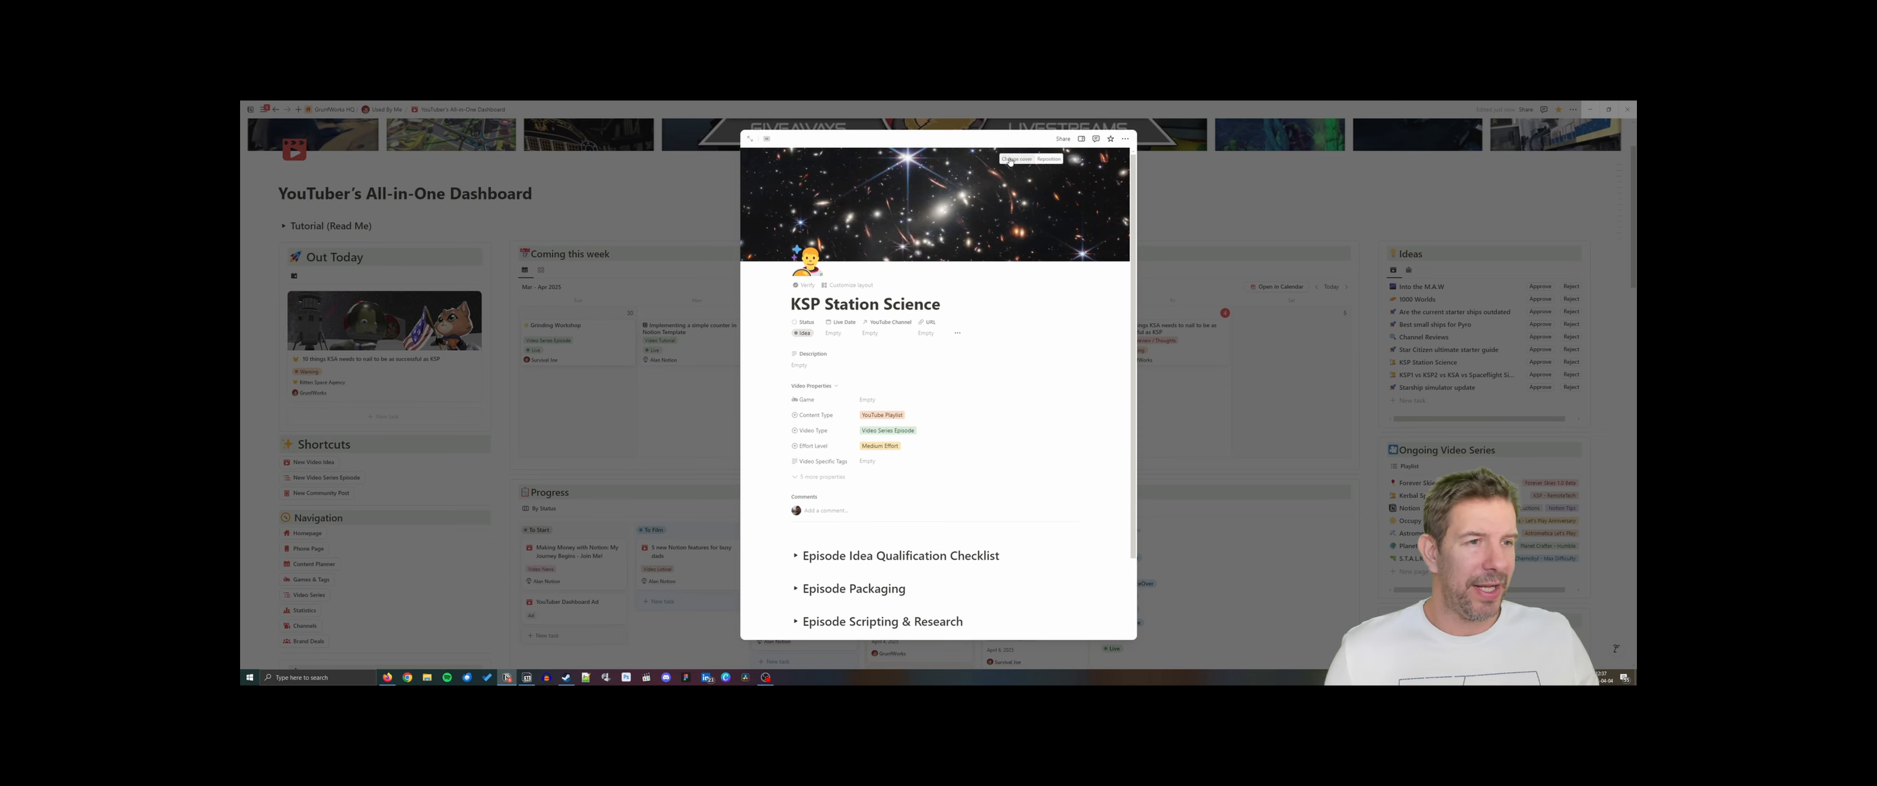
{"action": "left_click", "coordinate": [1010, 160]}
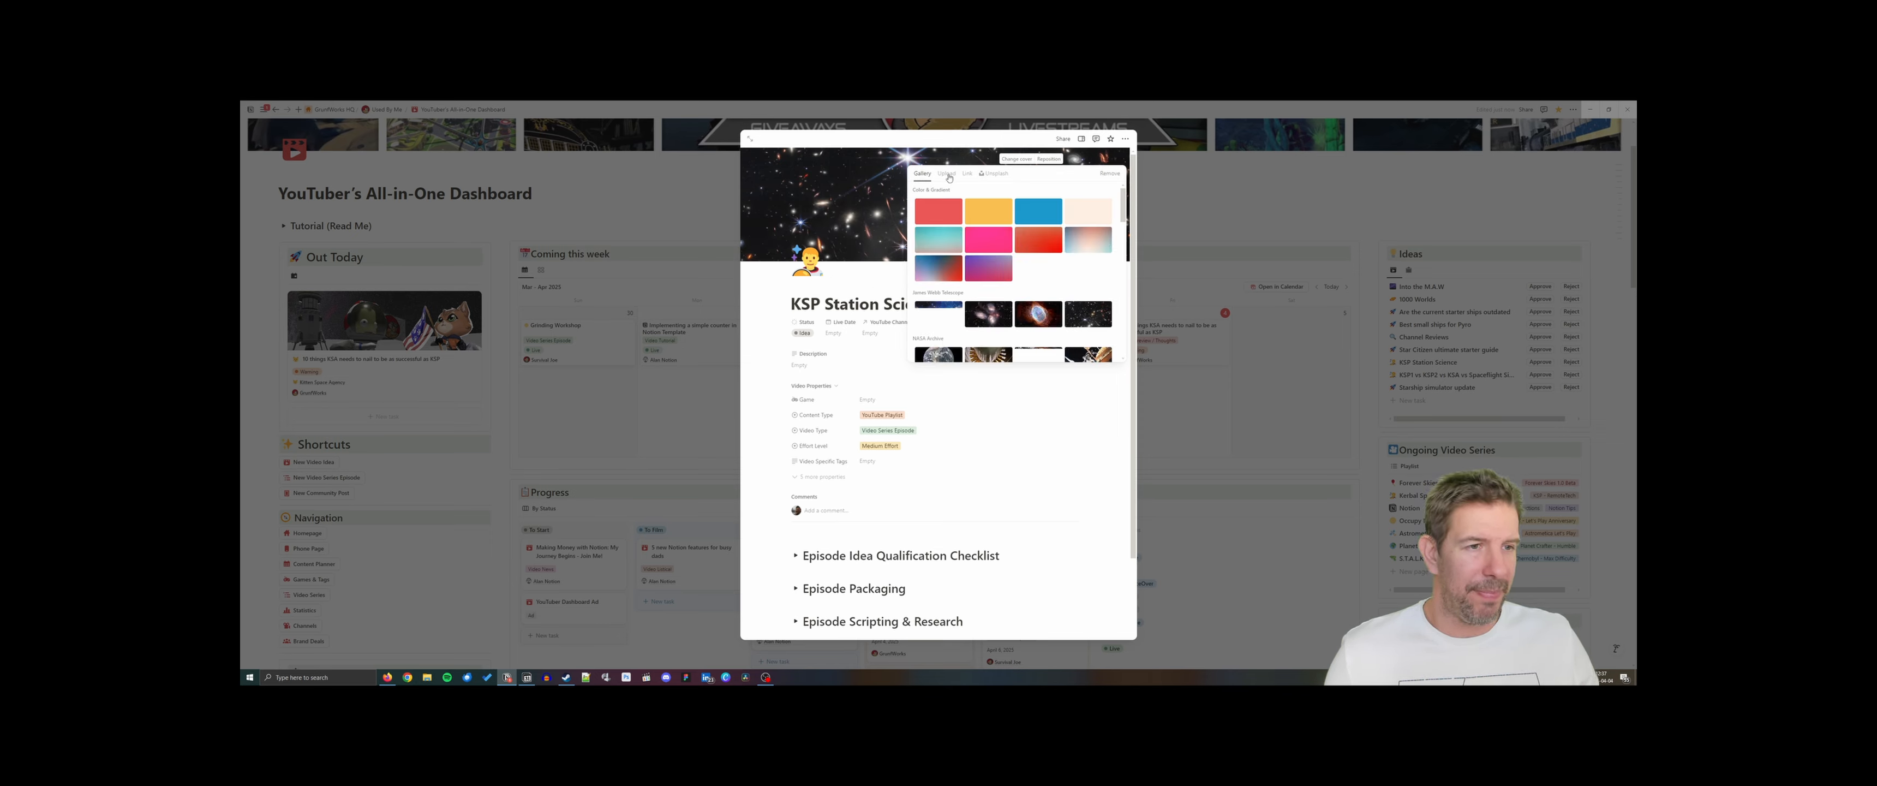
{"action": "left_click", "coordinate": [947, 174]}
{"action": "left_click", "coordinate": [969, 190]}
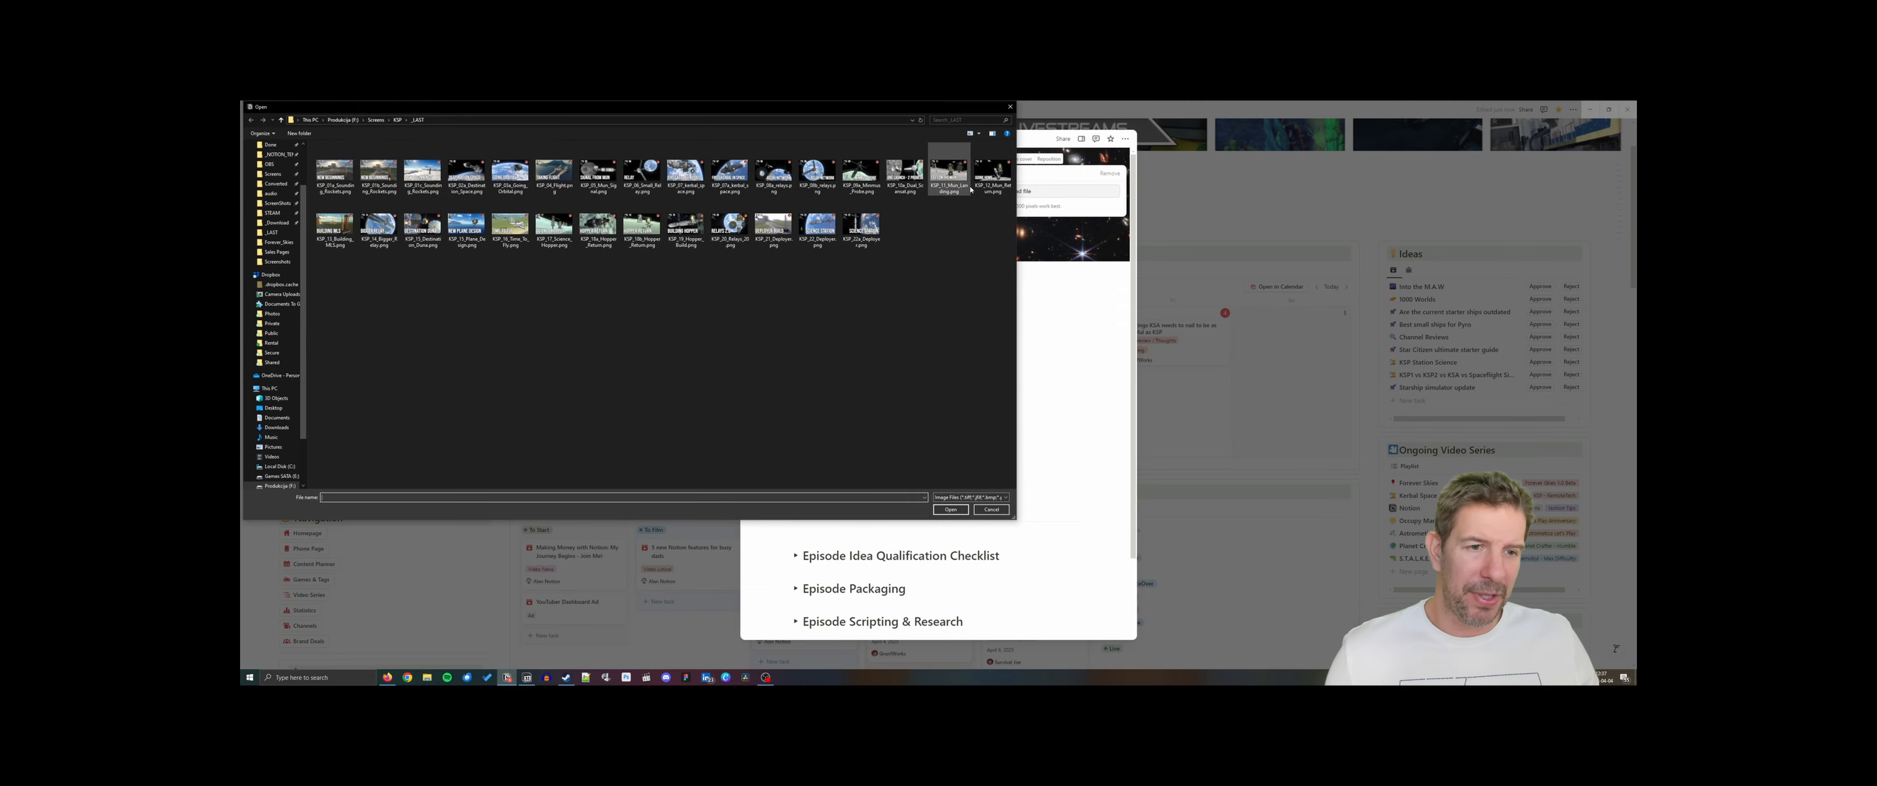
{"action": "left_click", "coordinate": [861, 226]}
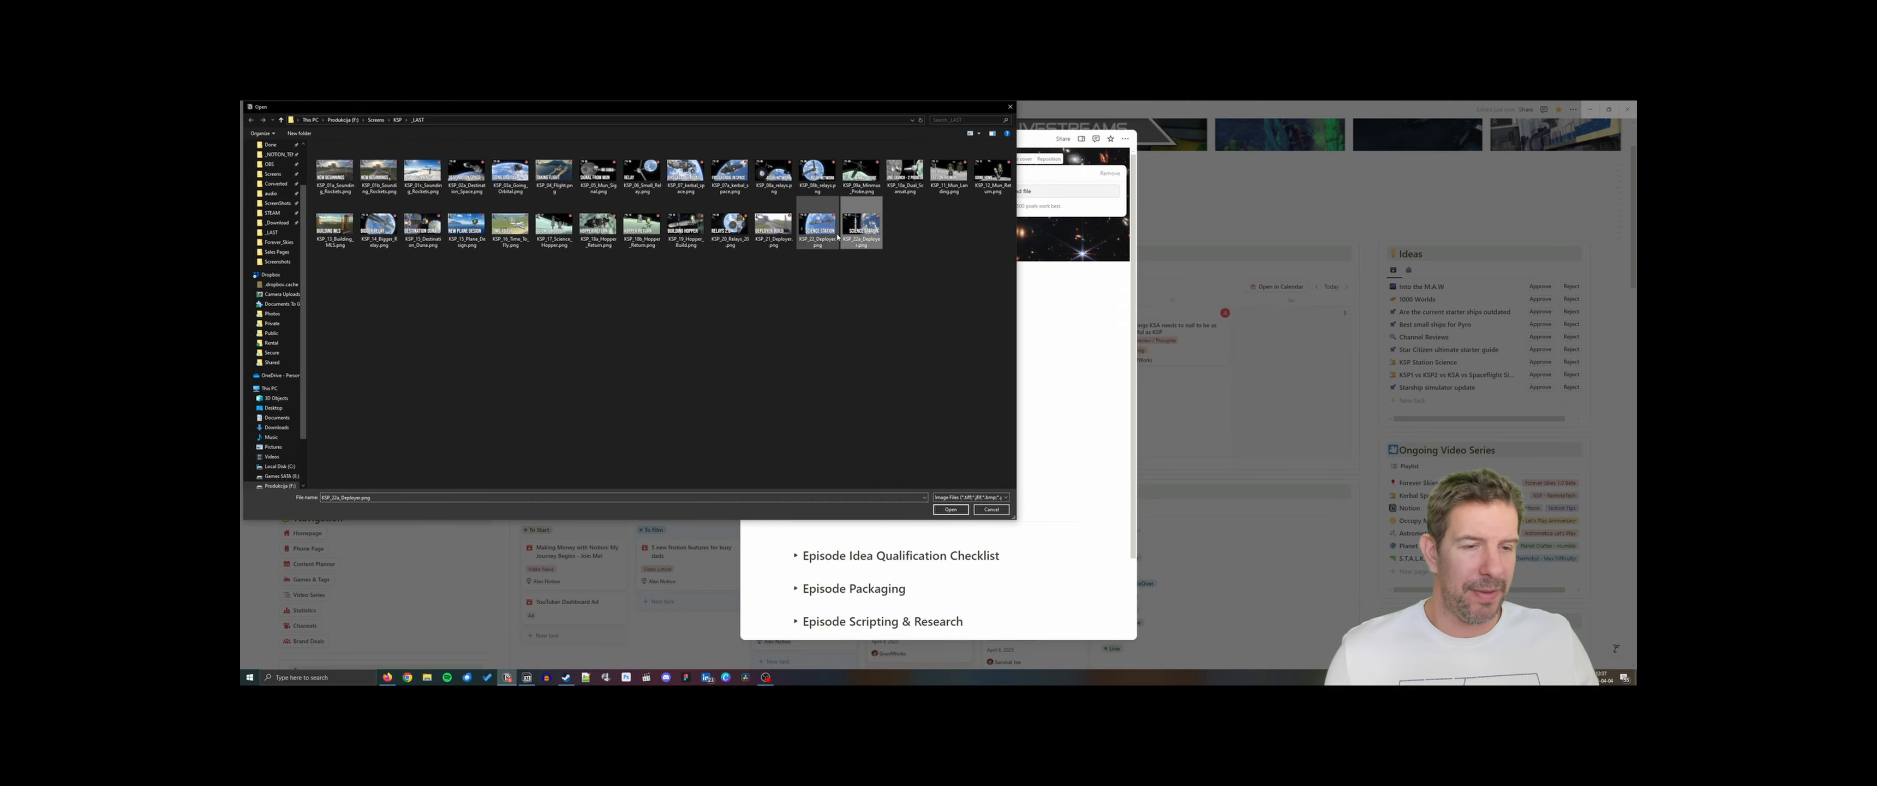
{"action": "left_click", "coordinate": [950, 508]}
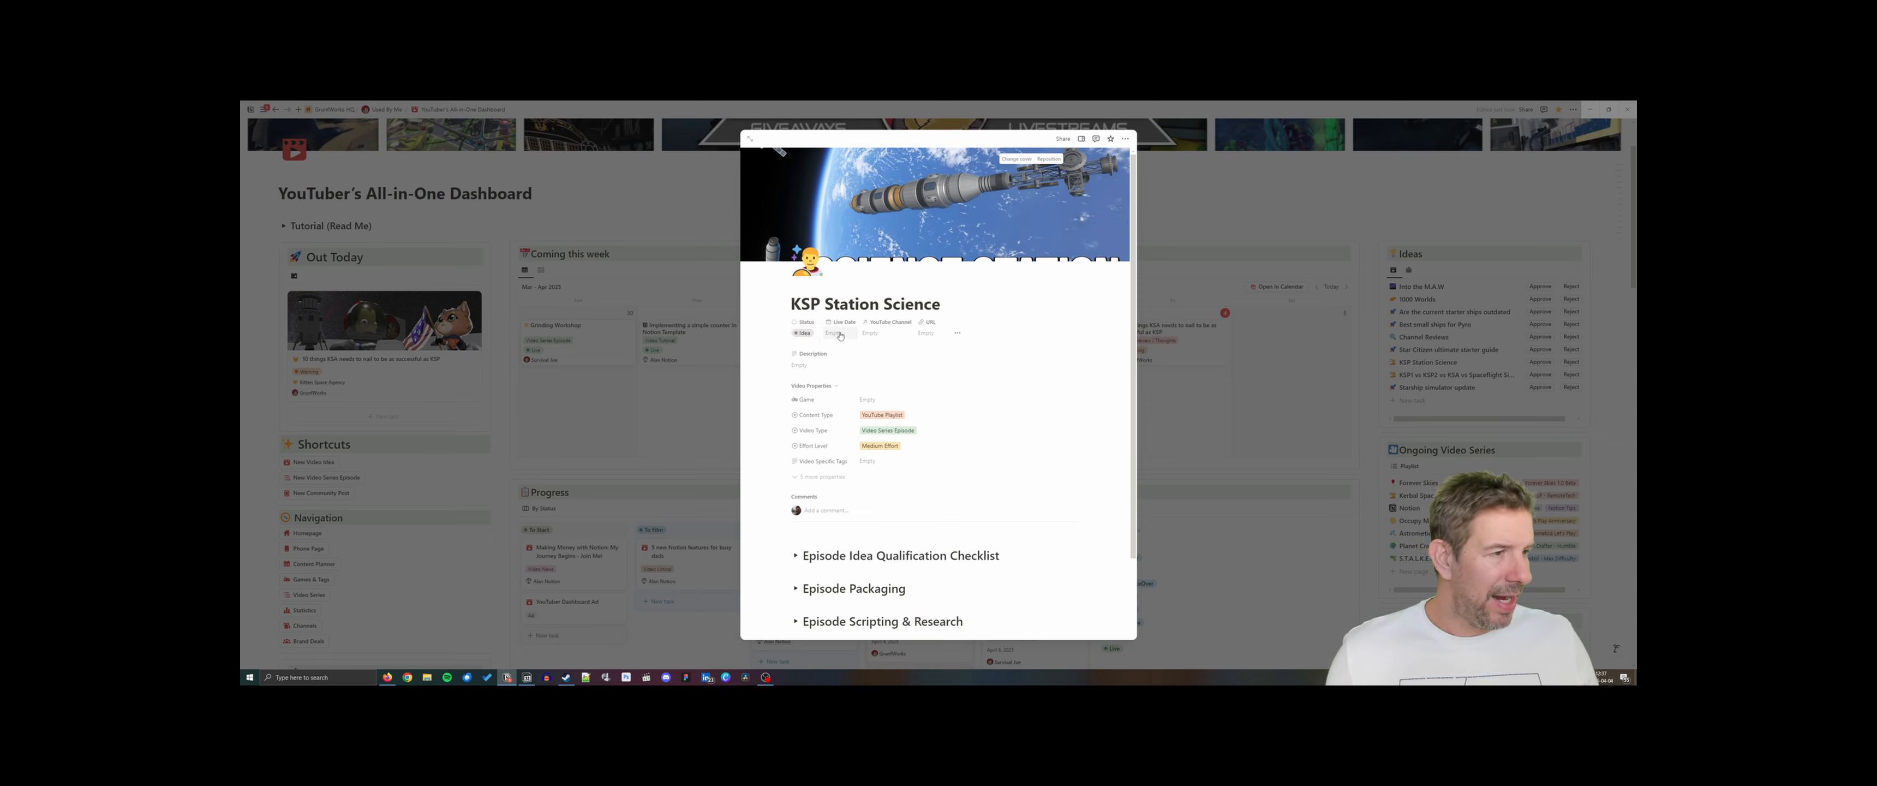
Set the episode's Live Date to April 5, 2025 and its YouTube Channel to GruntWorks
{"action": "left_click", "coordinate": [836, 333]}
{"action": "left_click", "coordinate": [915, 391]}
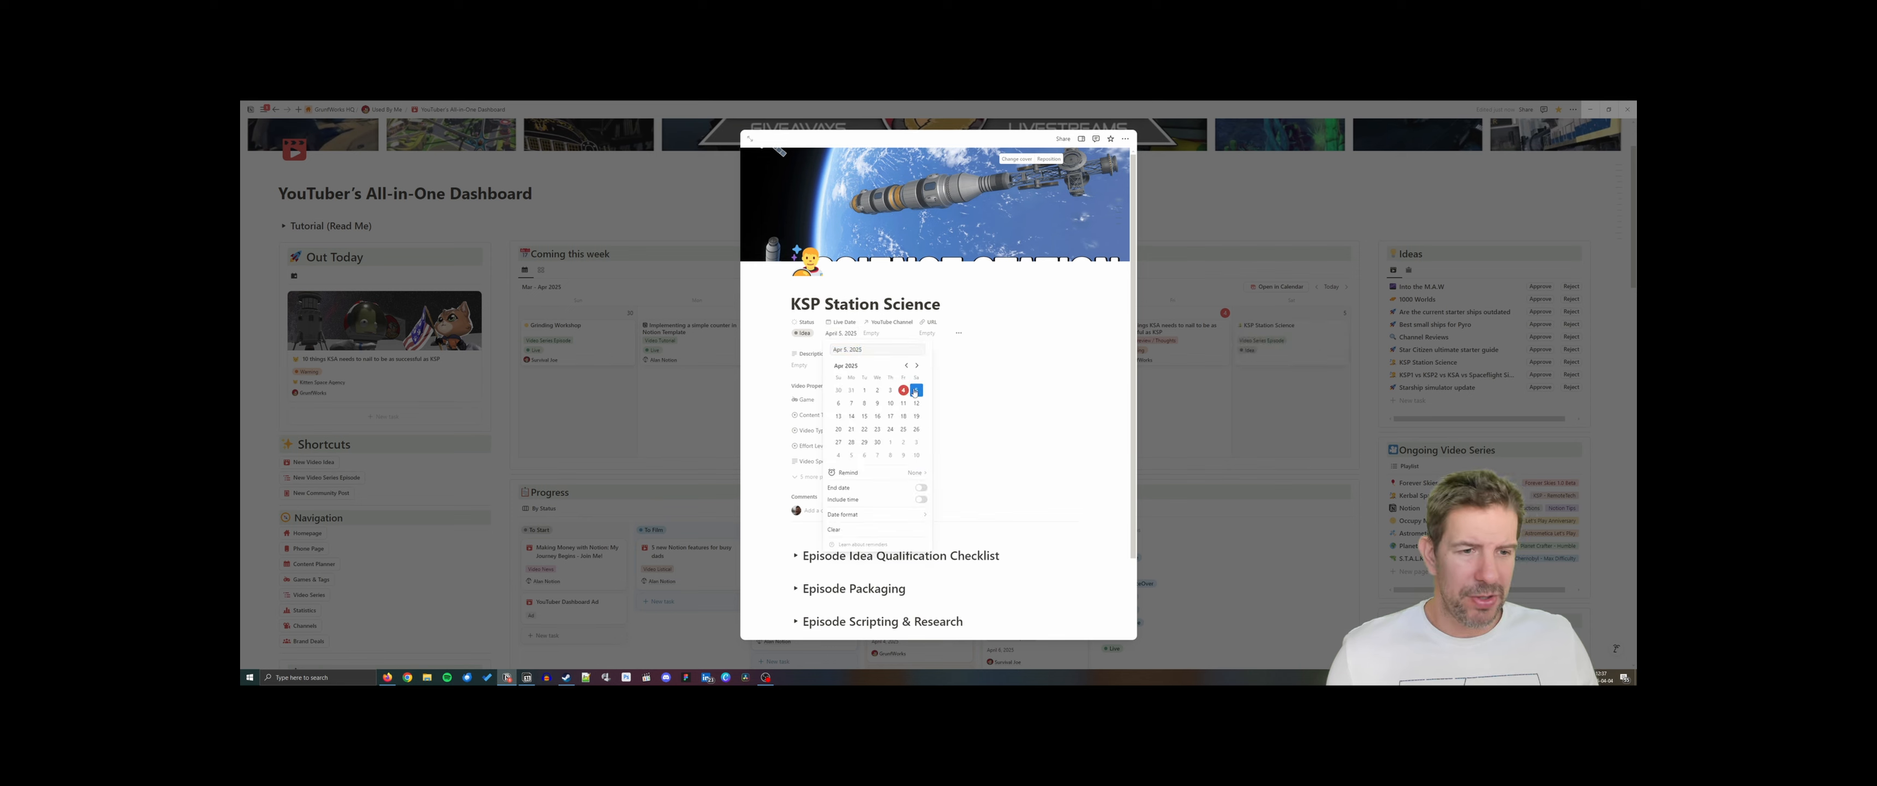
{"action": "left_click", "coordinate": [887, 333]}
{"action": "left_click", "coordinate": [874, 333]}
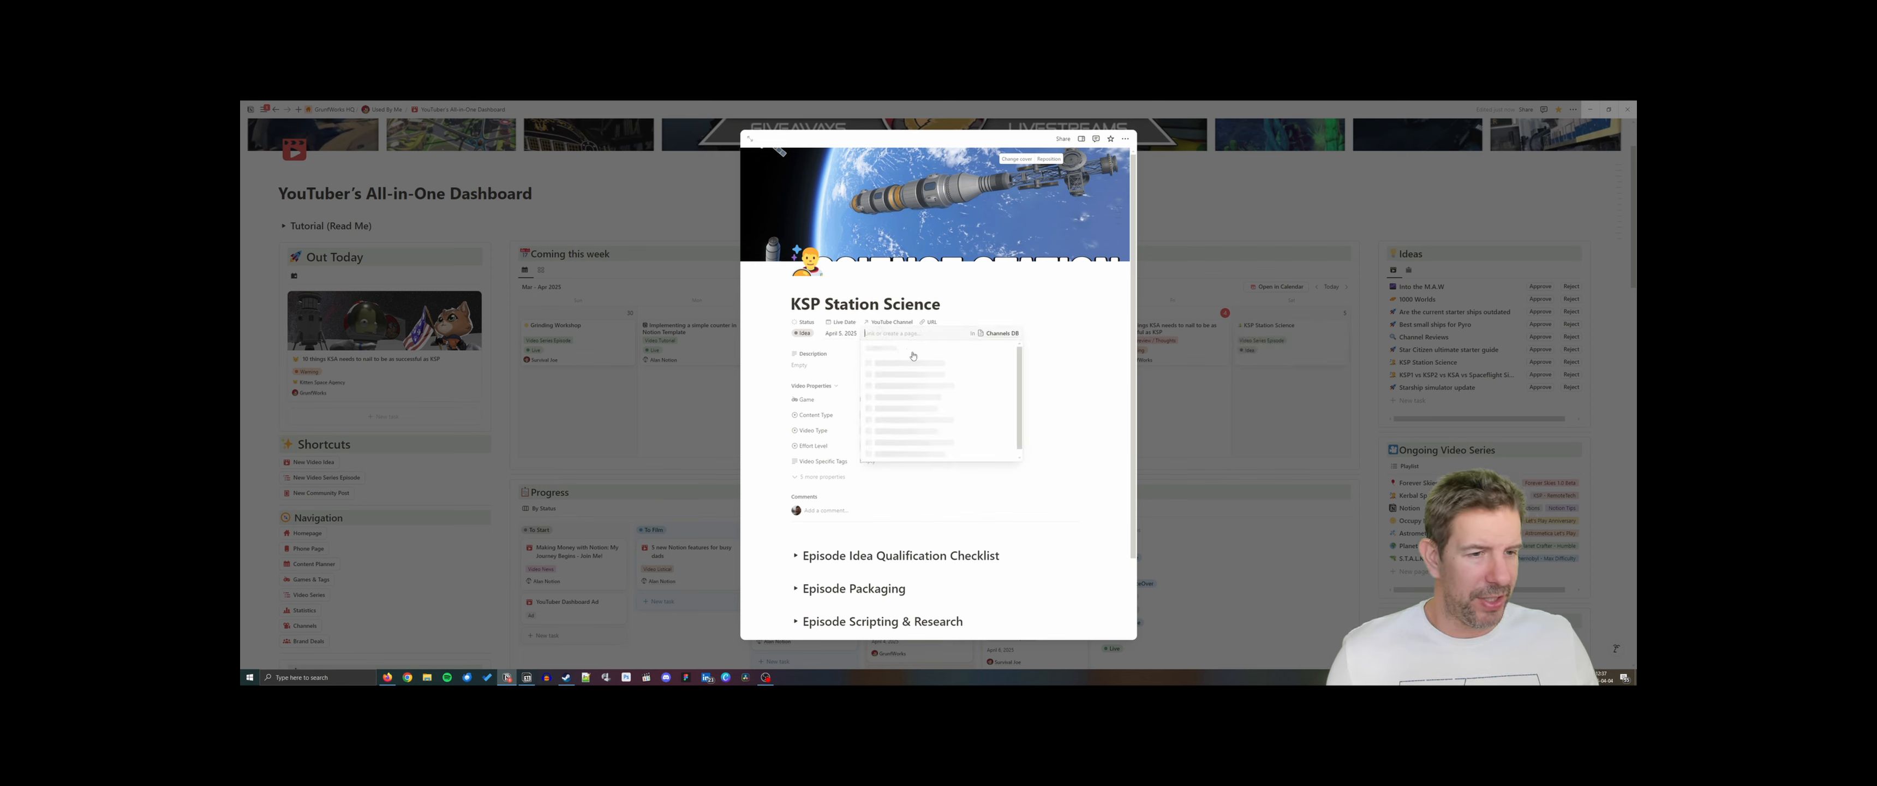
{"action": "left_click", "coordinate": [891, 350]}
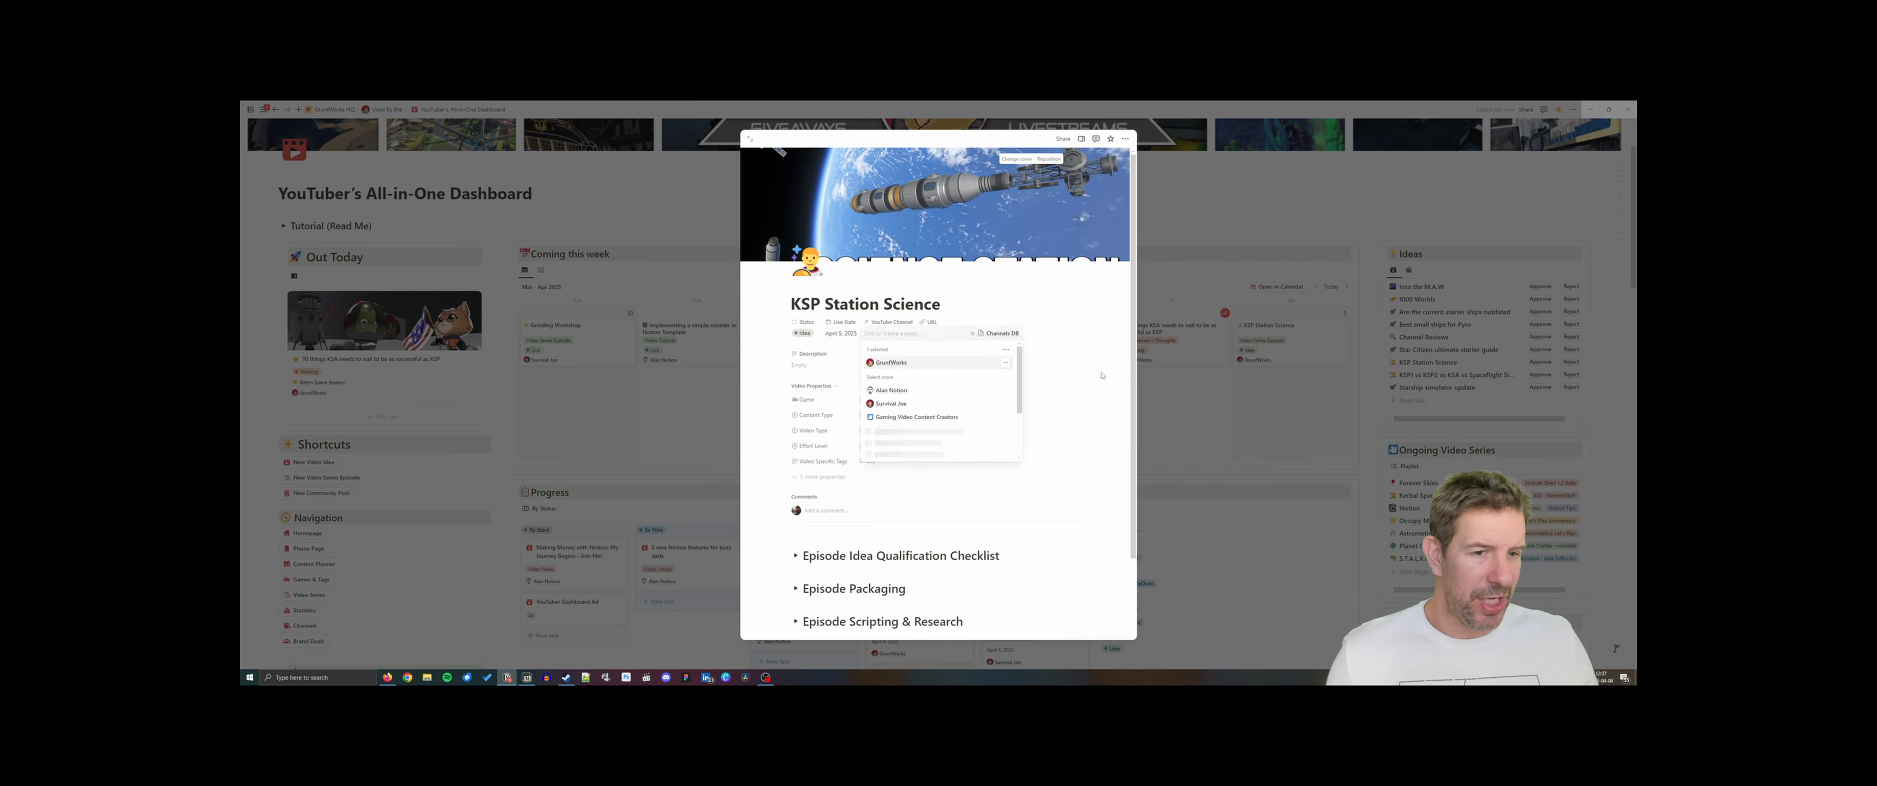
{"action": "key", "text": "Escape"}
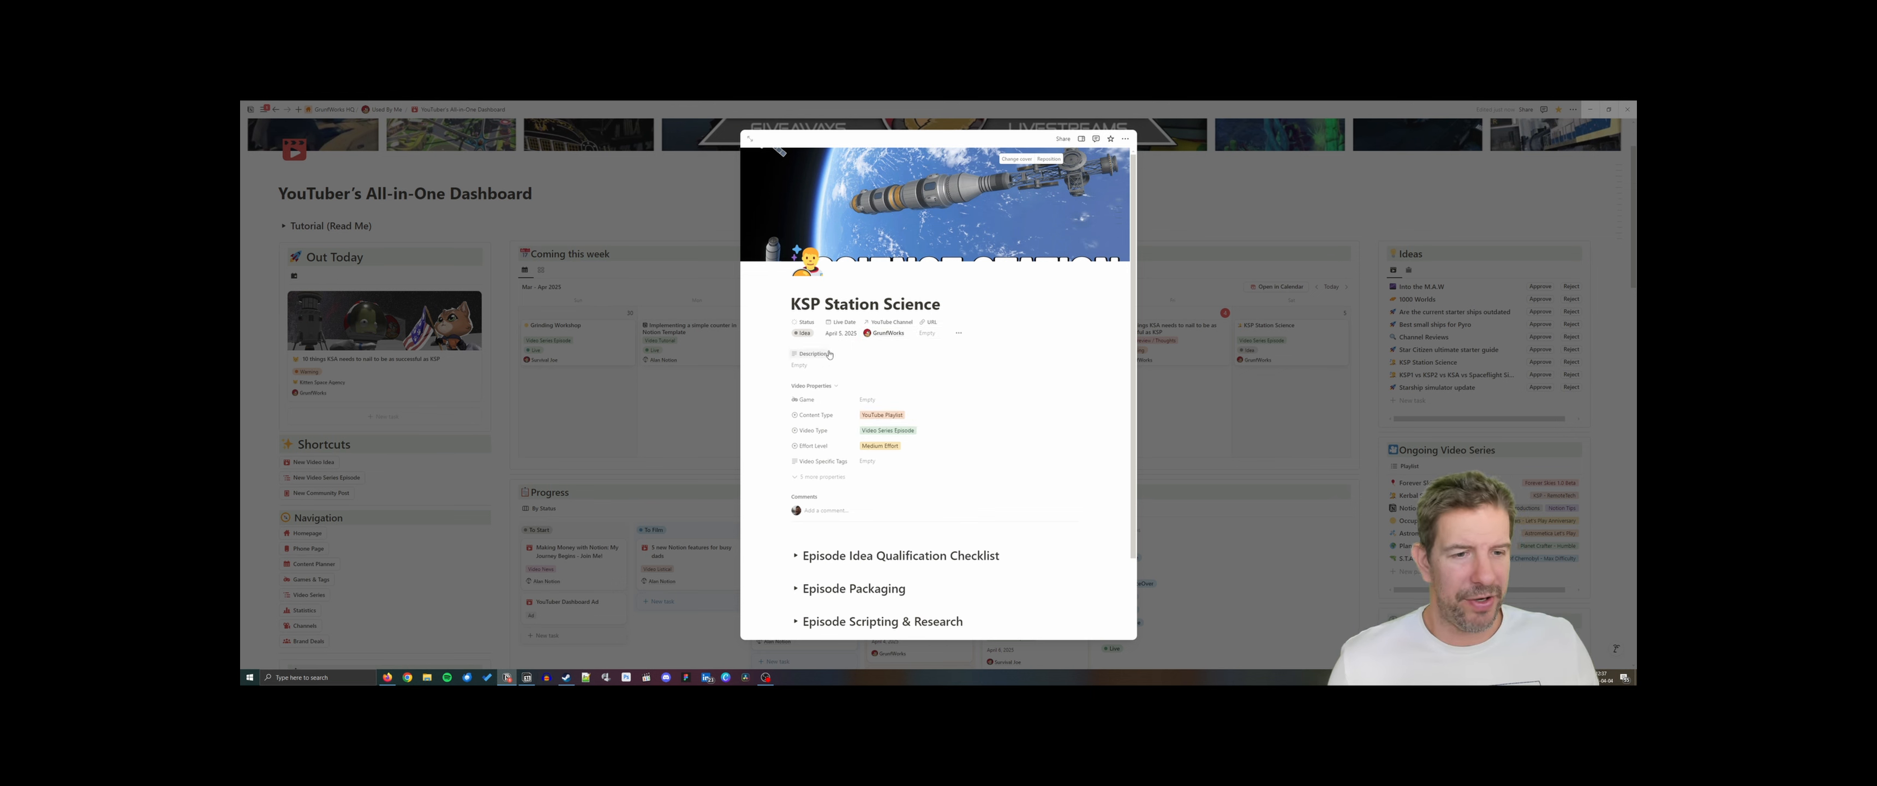
Set the episode's Game to Kerbal Space Program and its Video Specific Tags to "ksp station science, ksp low orbit station"
{"action": "left_click", "coordinate": [886, 399]}
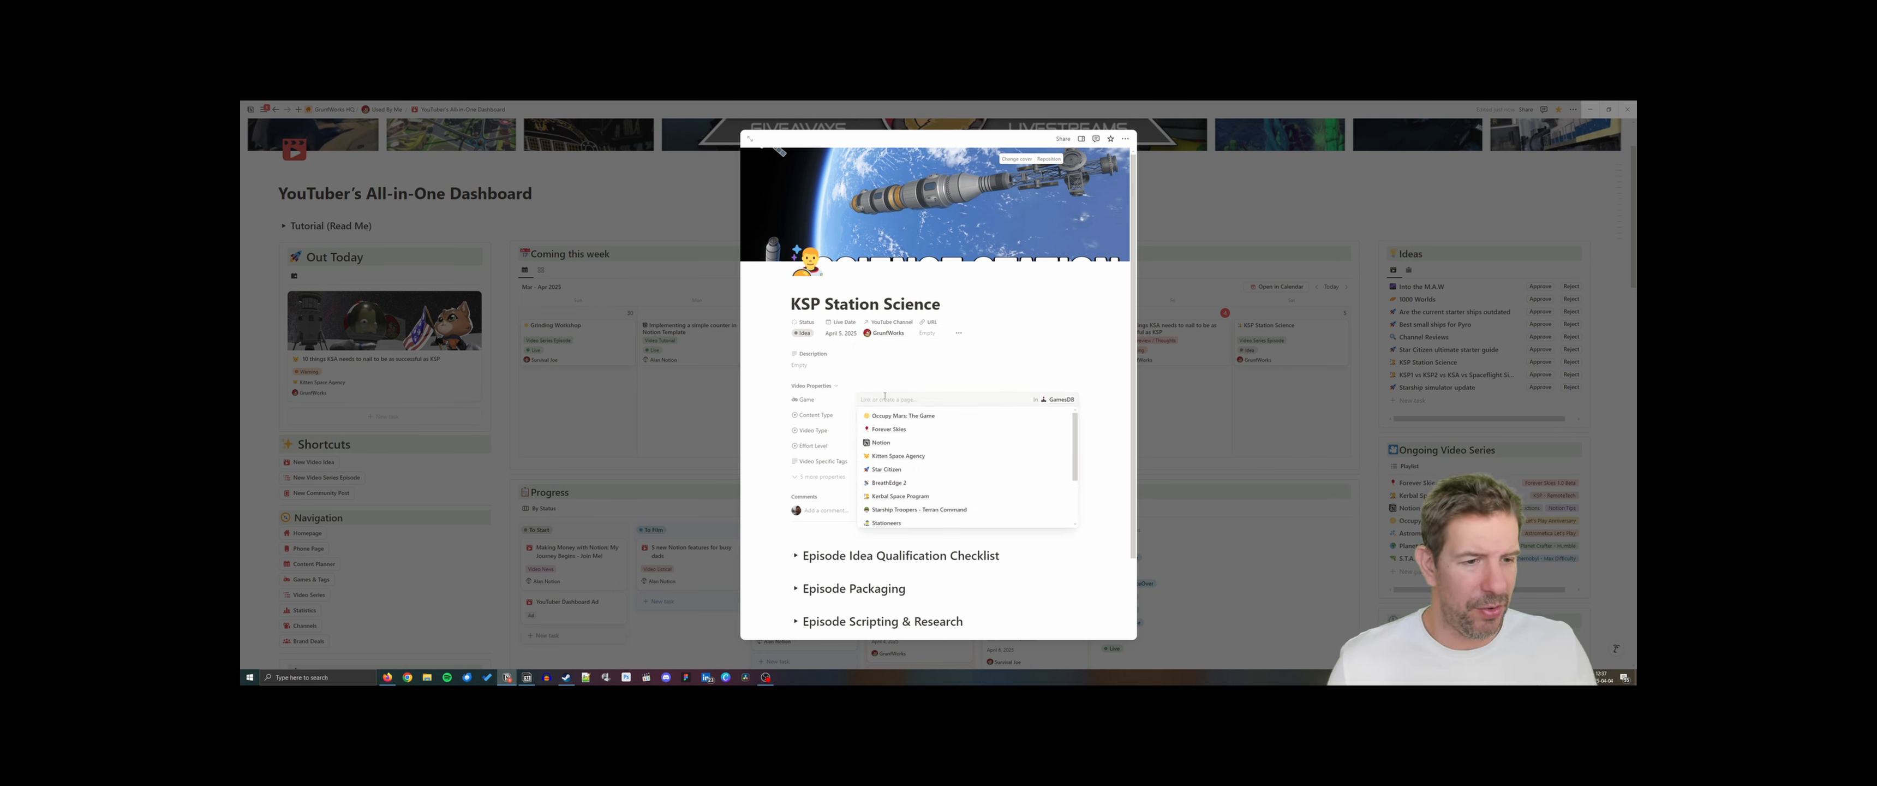
{"action": "left_click", "coordinate": [934, 498]}
{"action": "left_click", "coordinate": [877, 461]}
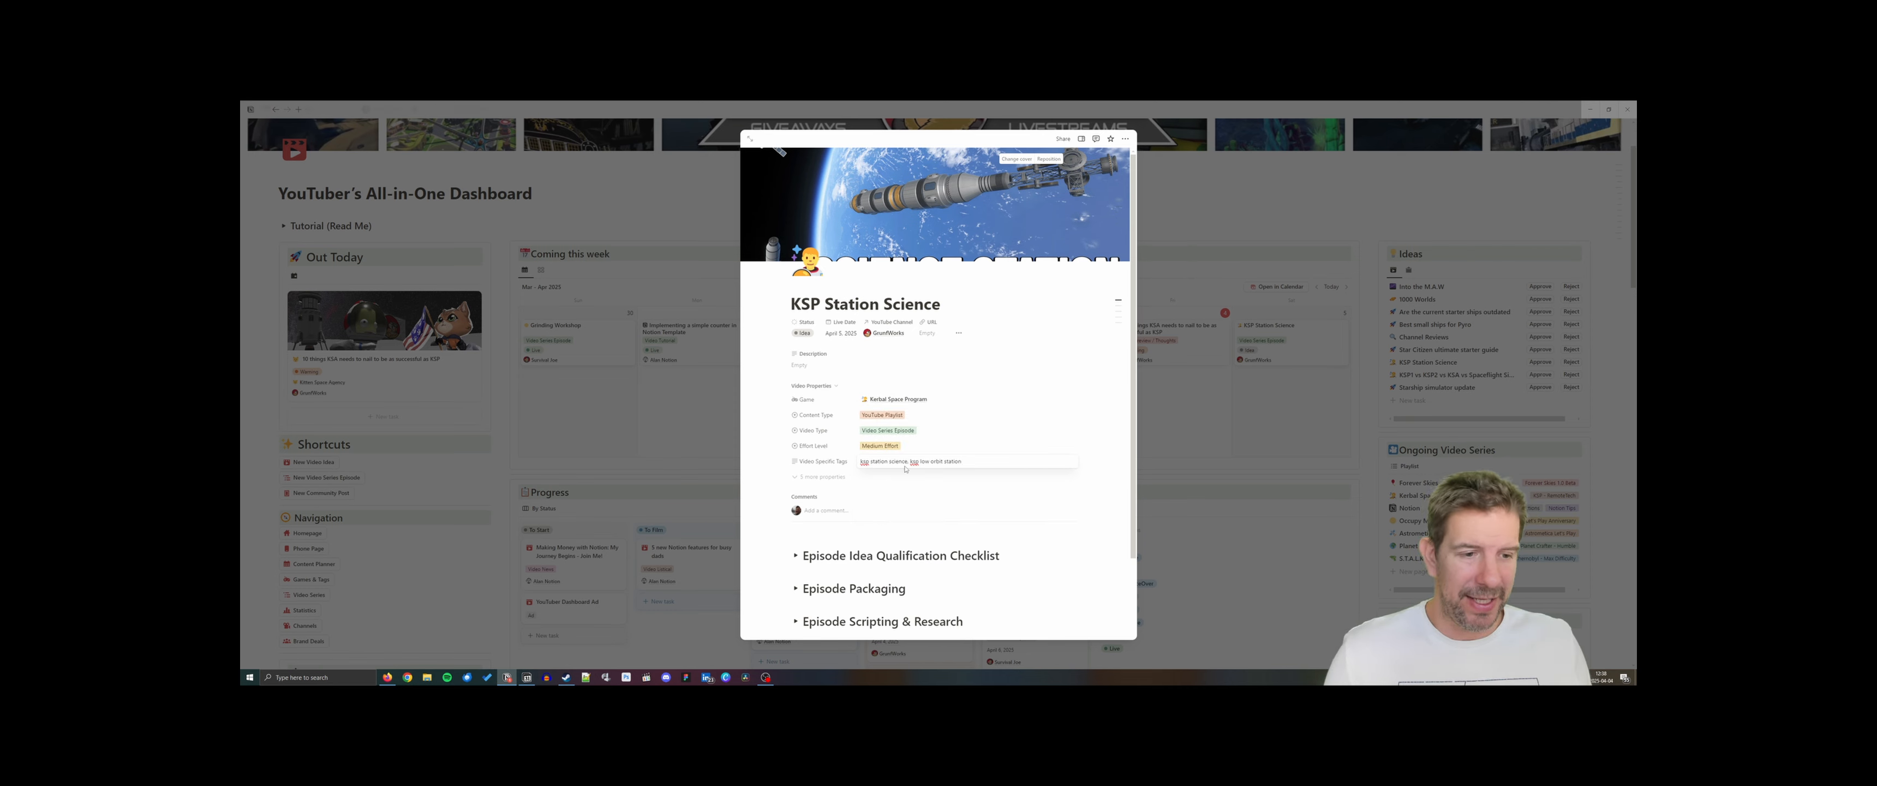
{"action": "left_click", "coordinate": [971, 434]}
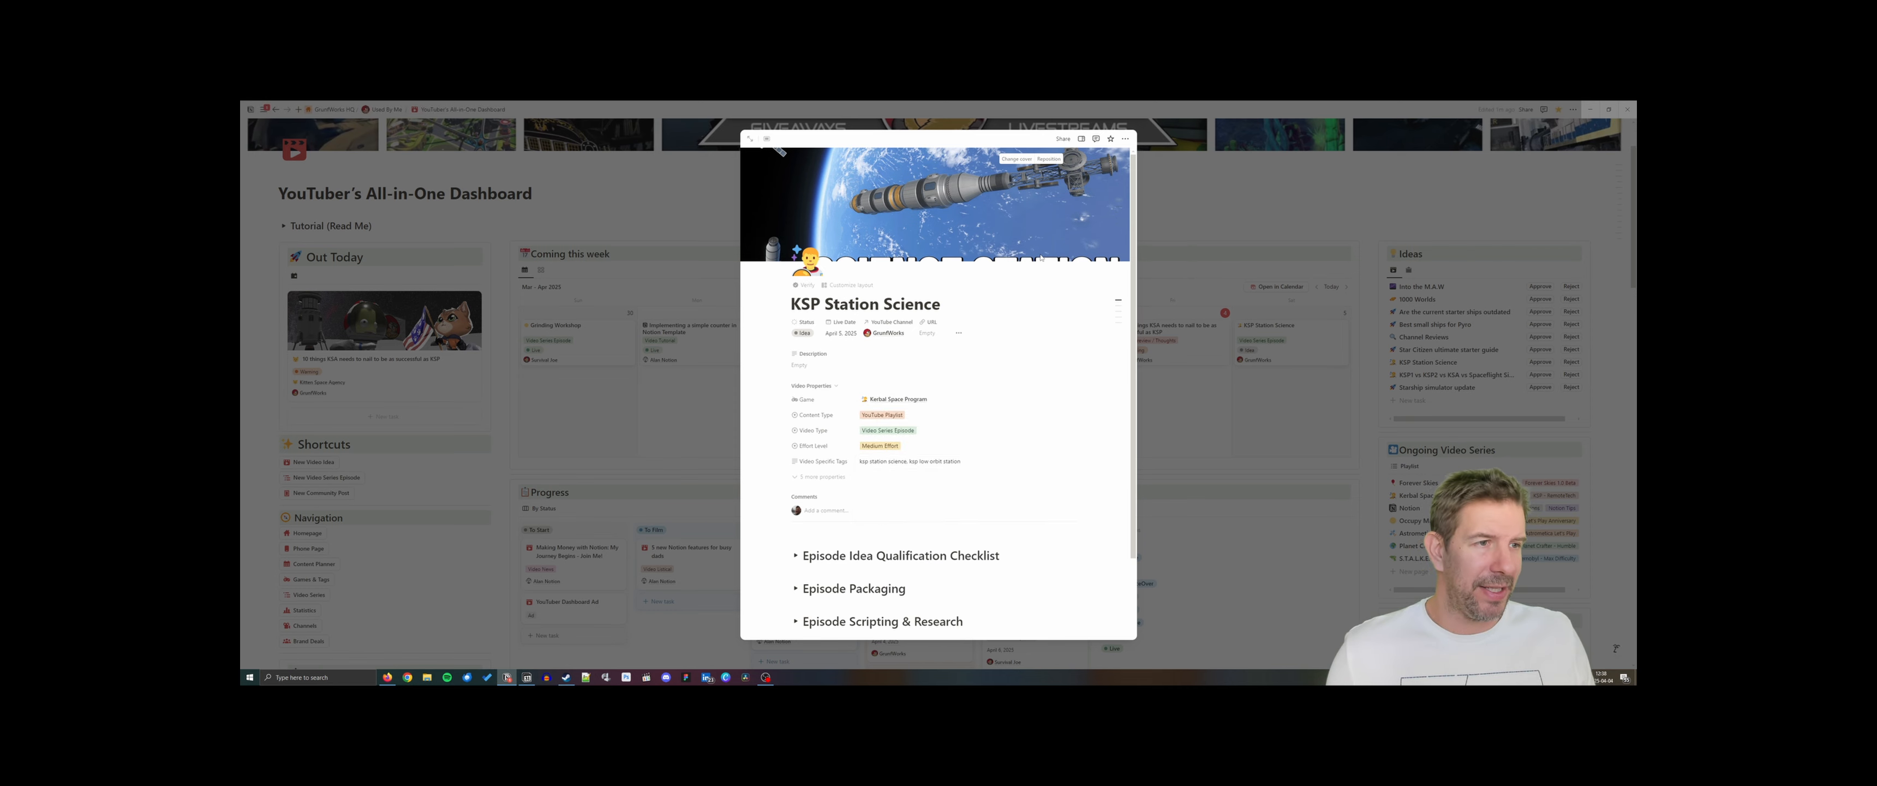
Show the episode's page details and set Ongoing Video Series to KSP - RemoteTech and the episode number to 15
{"action": "left_click", "coordinate": [1082, 139]}
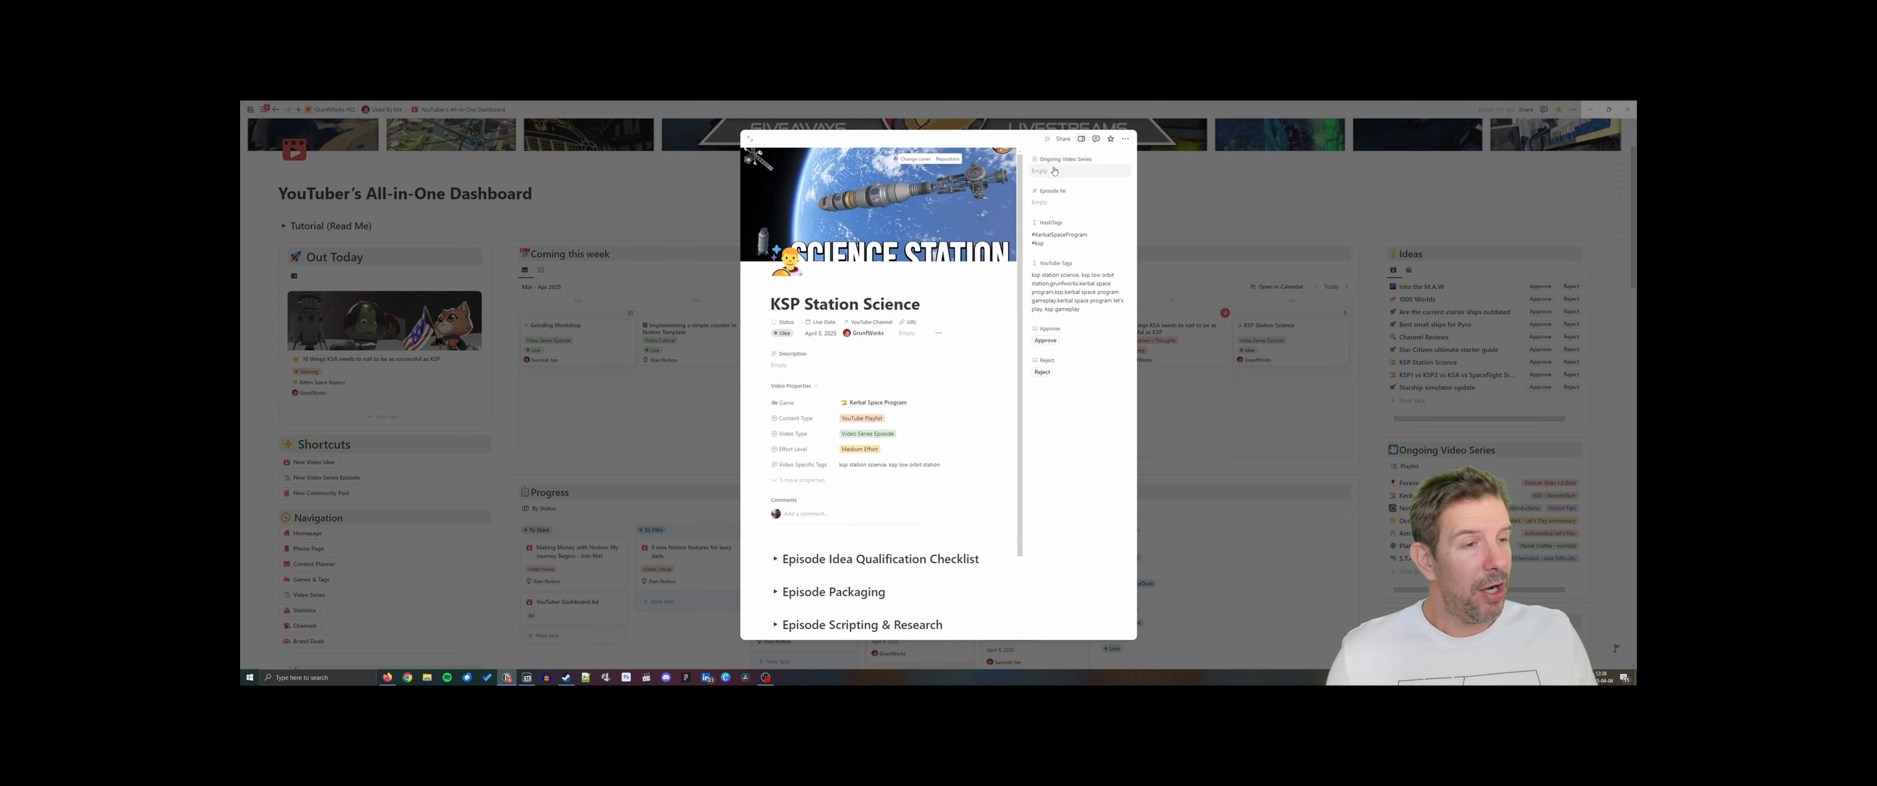
{"action": "left_click", "coordinate": [1054, 169]}
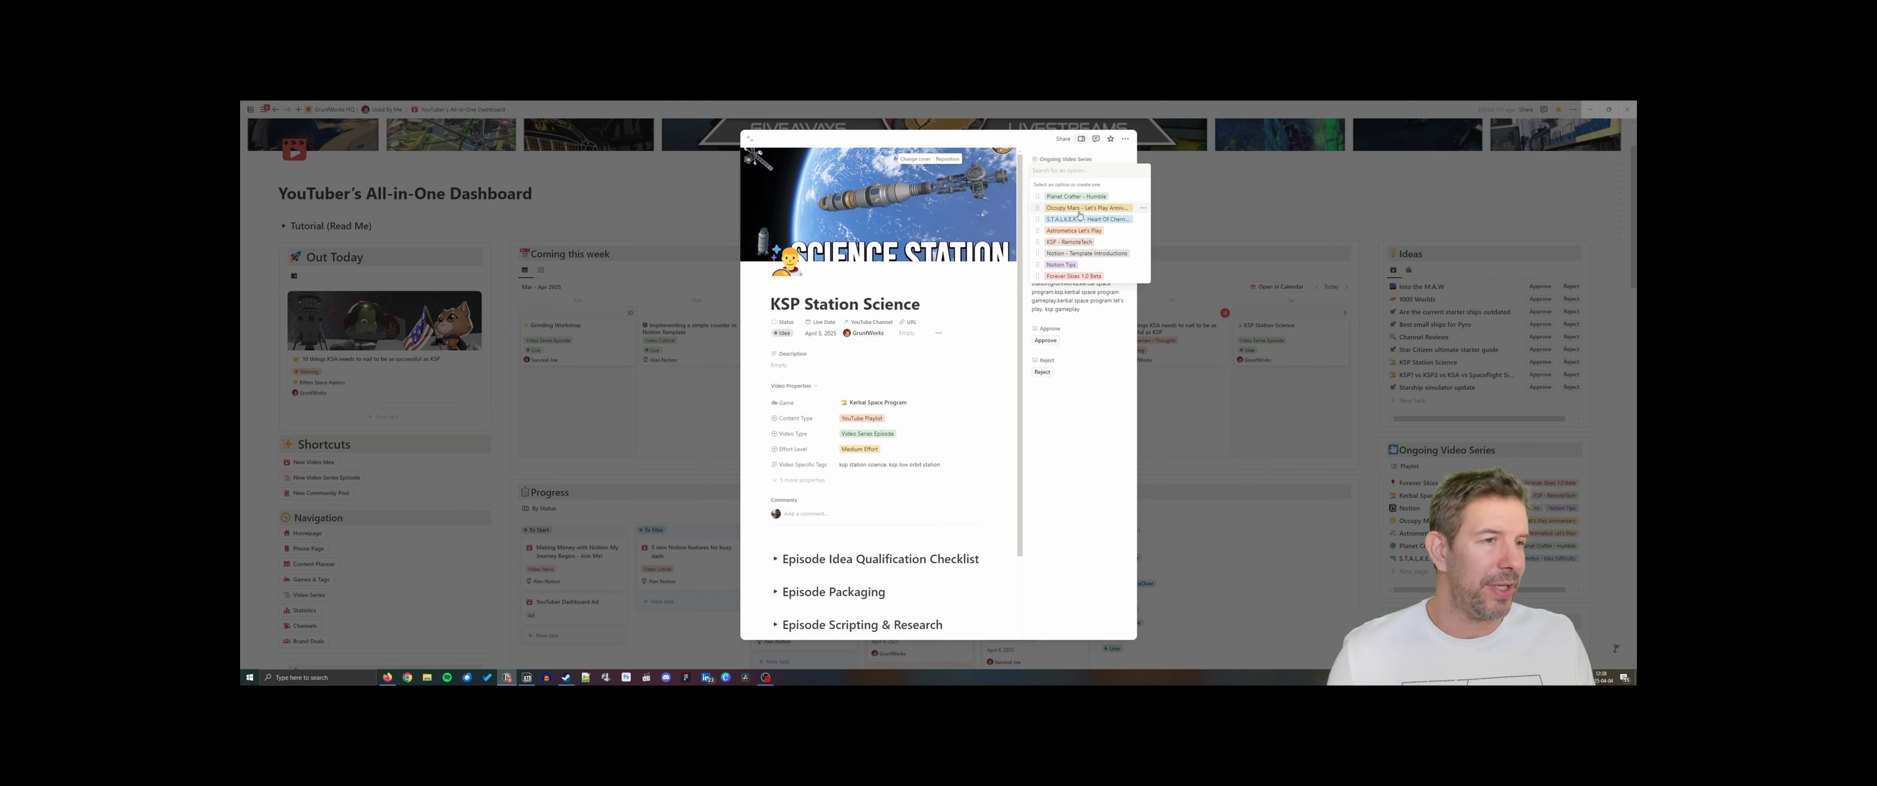
{"action": "left_click", "coordinate": [1076, 242]}
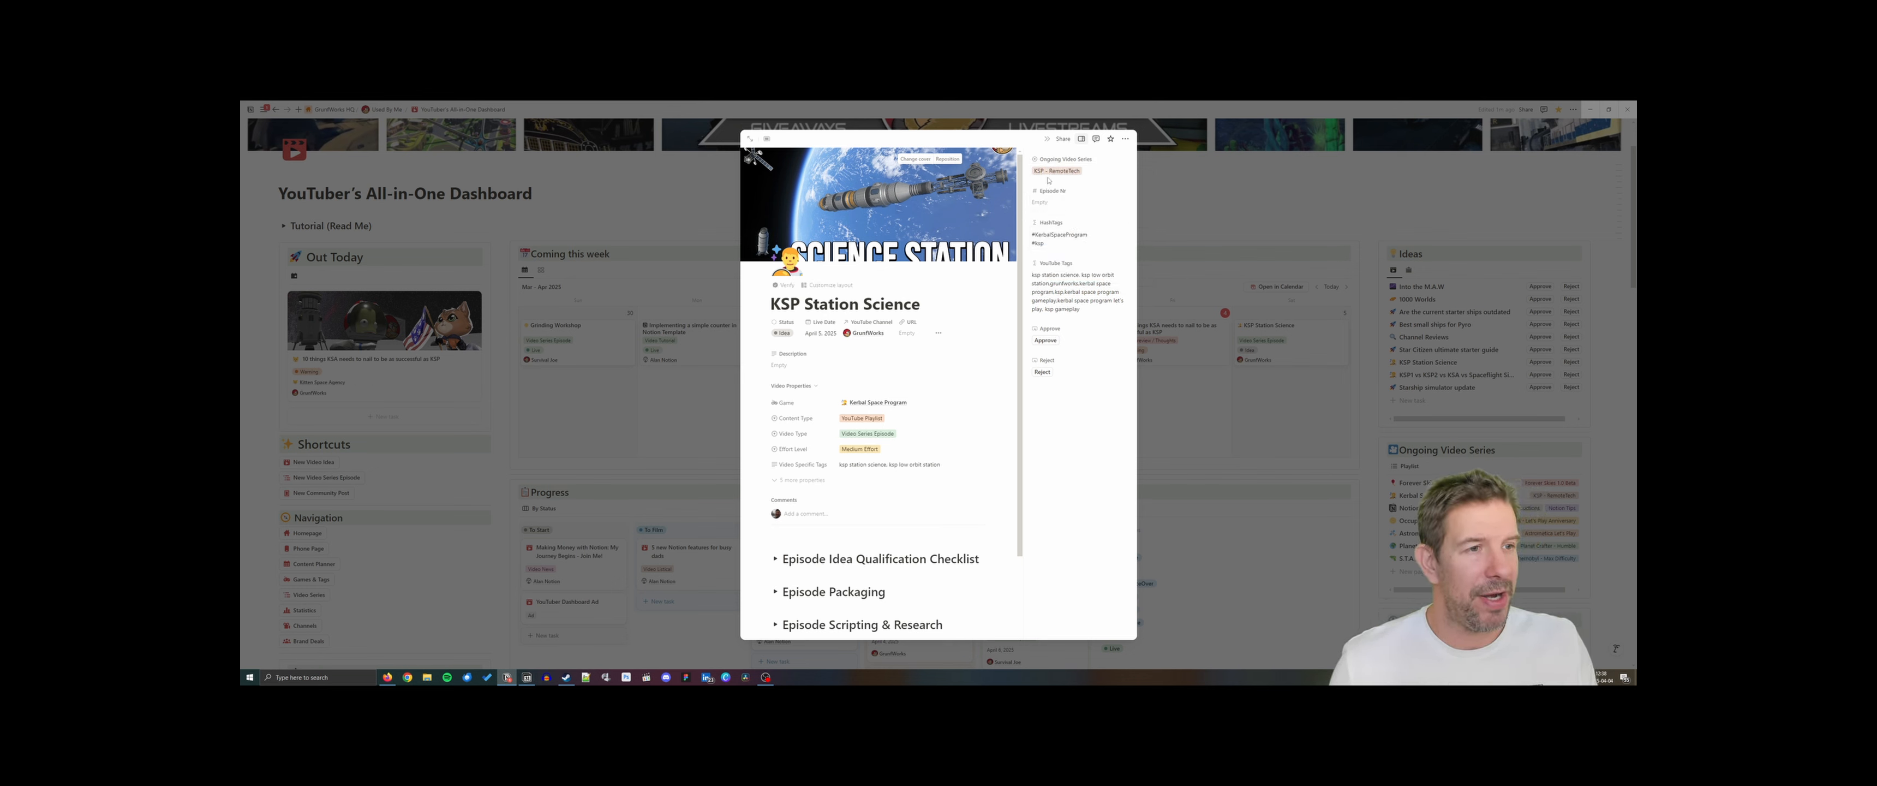
{"action": "left_click", "coordinate": [1052, 206]}
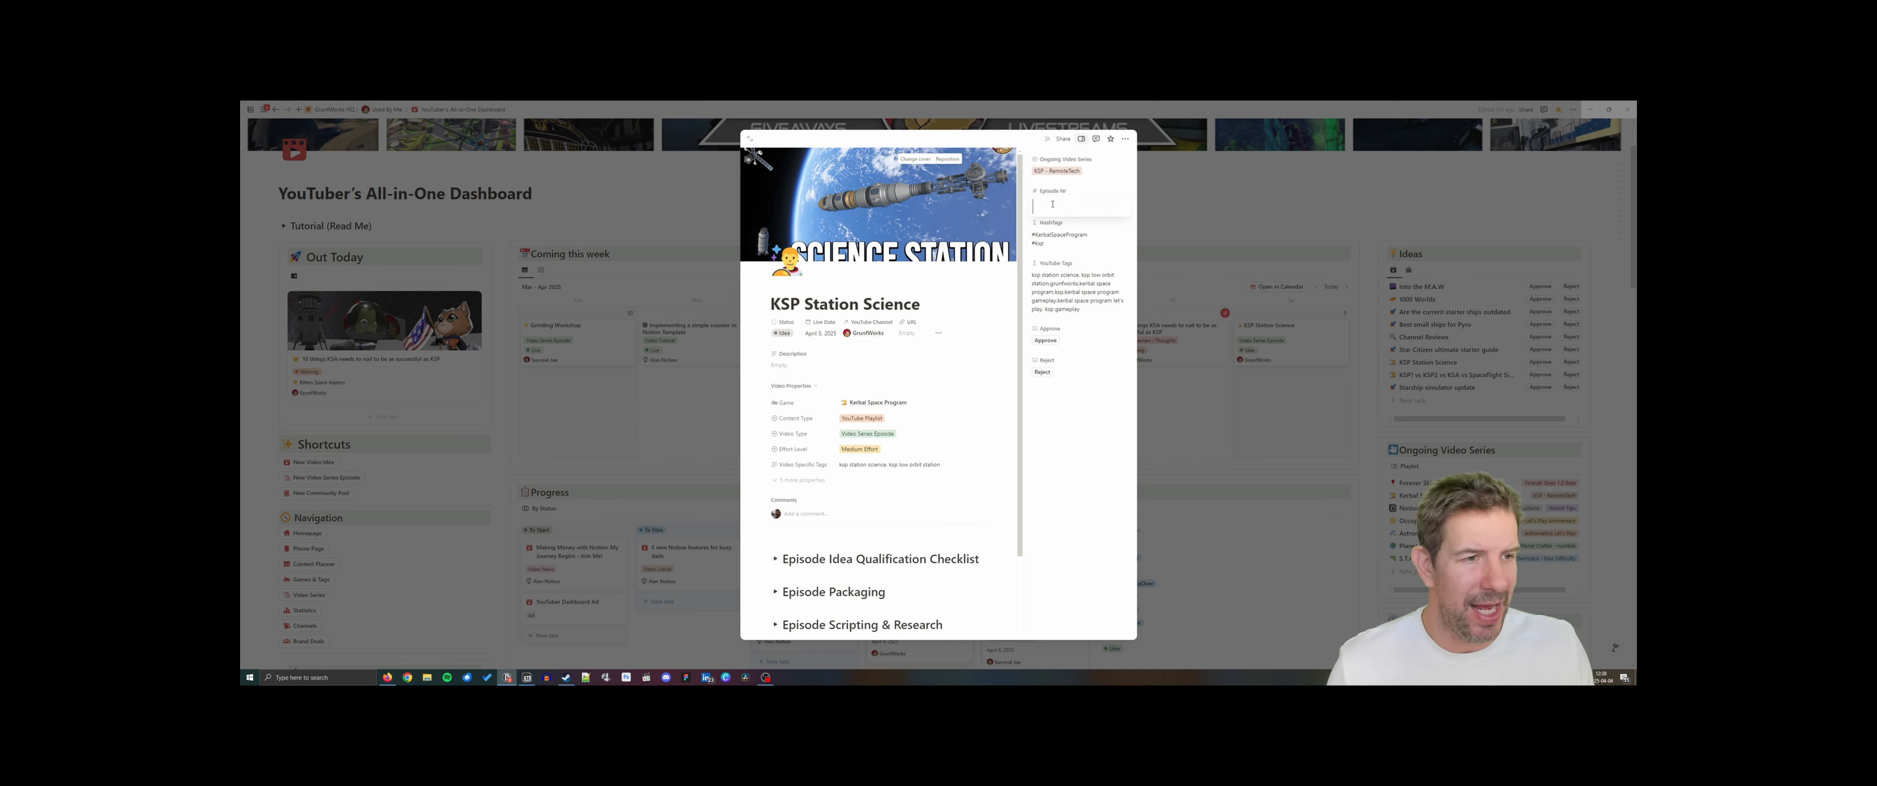
{"action": "type", "text": "15"}
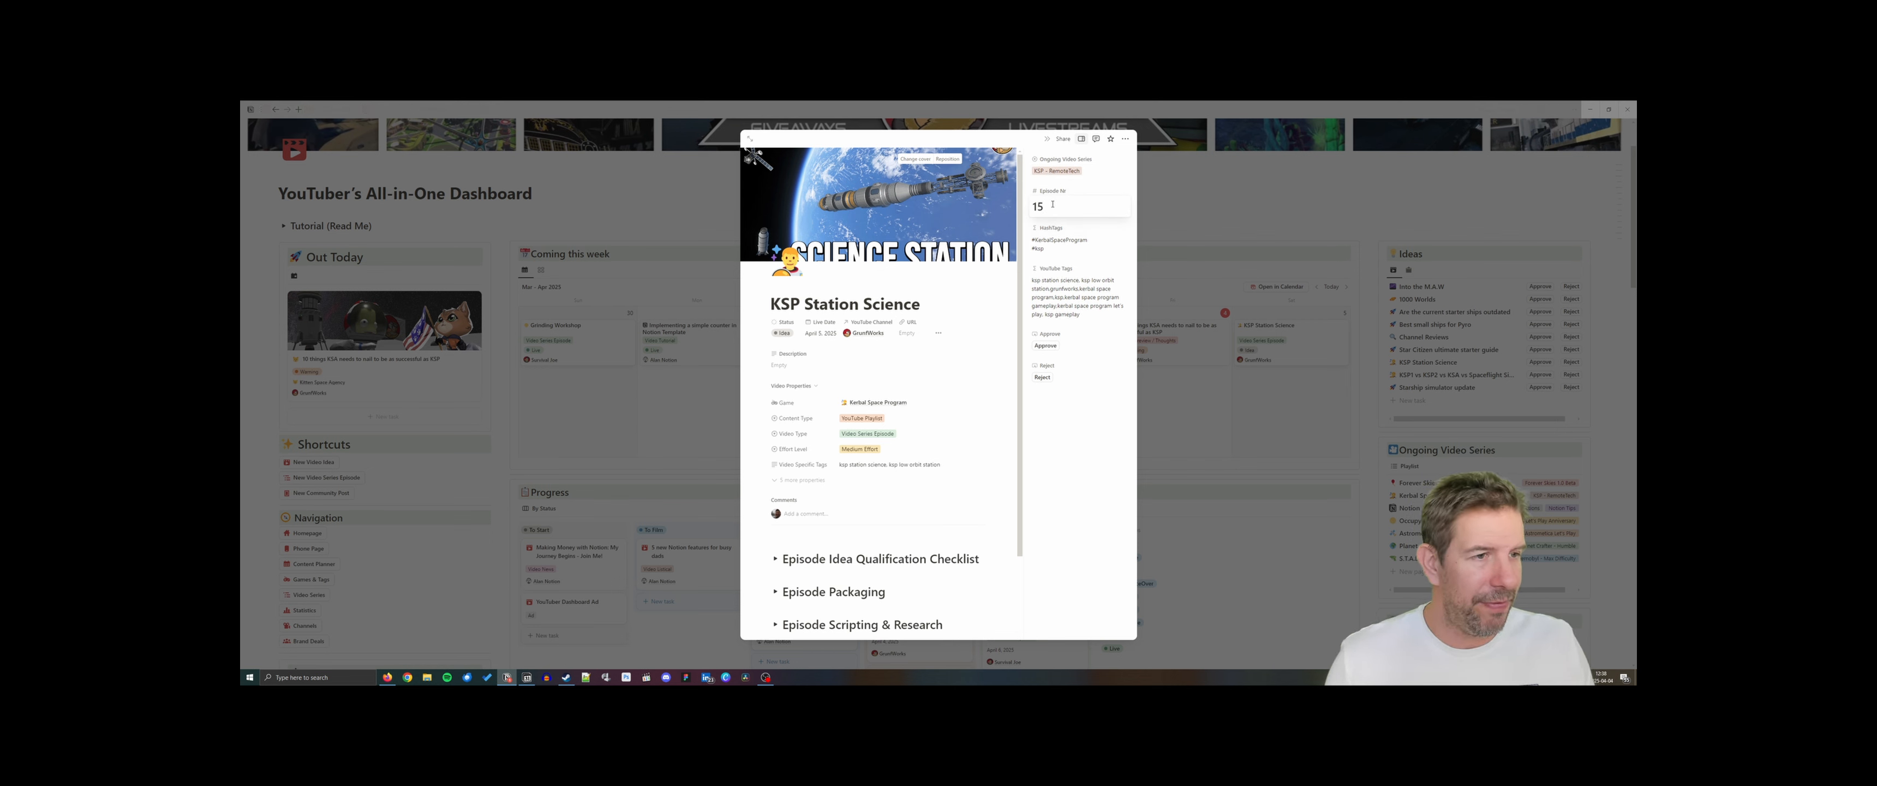
{"action": "key", "text": "Return"}
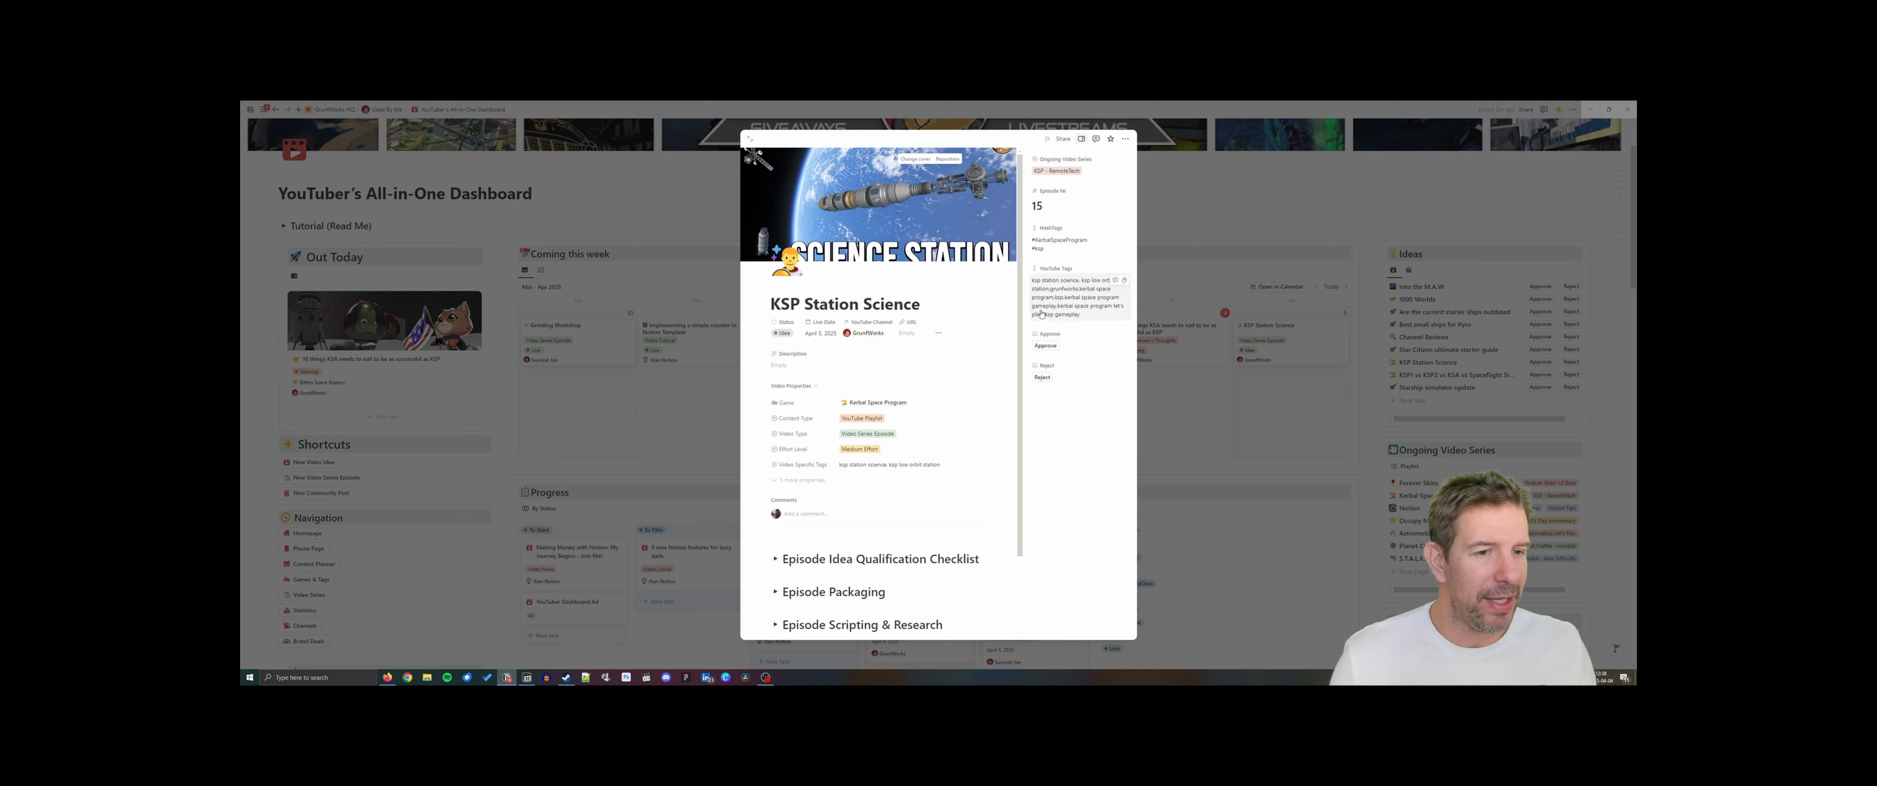
Check the linked Kerbal Space Program game page and approve the KSP Station Science idea in the dashboard's Ideas list
{"action": "left_click", "coordinate": [867, 404]}
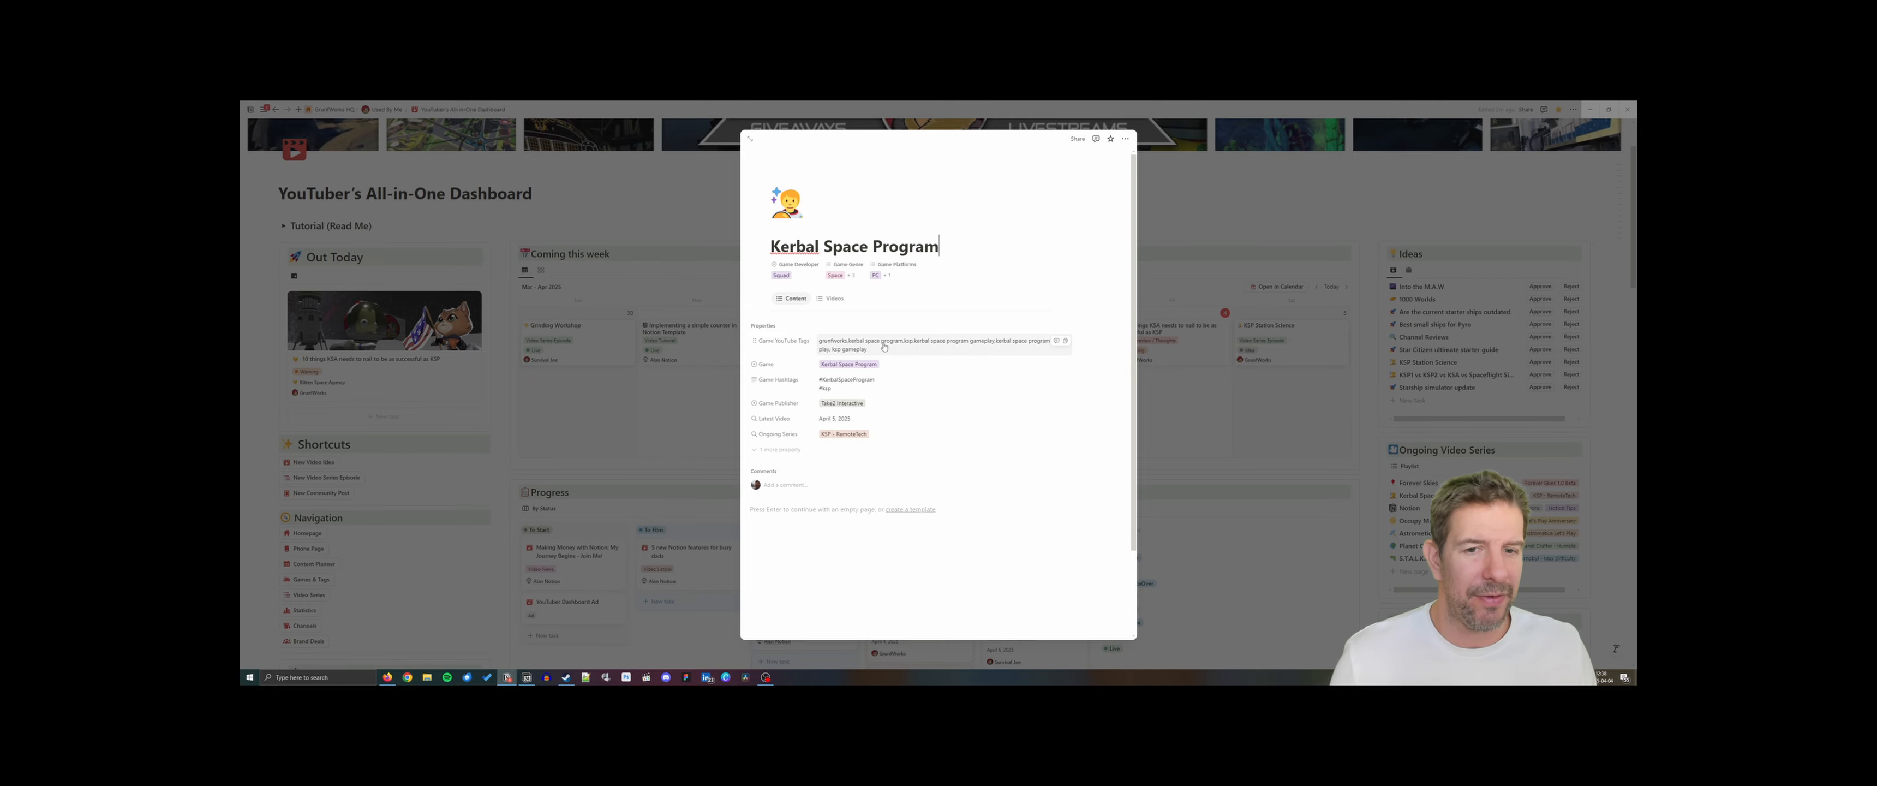
{"action": "left_click", "coordinate": [1238, 313]}
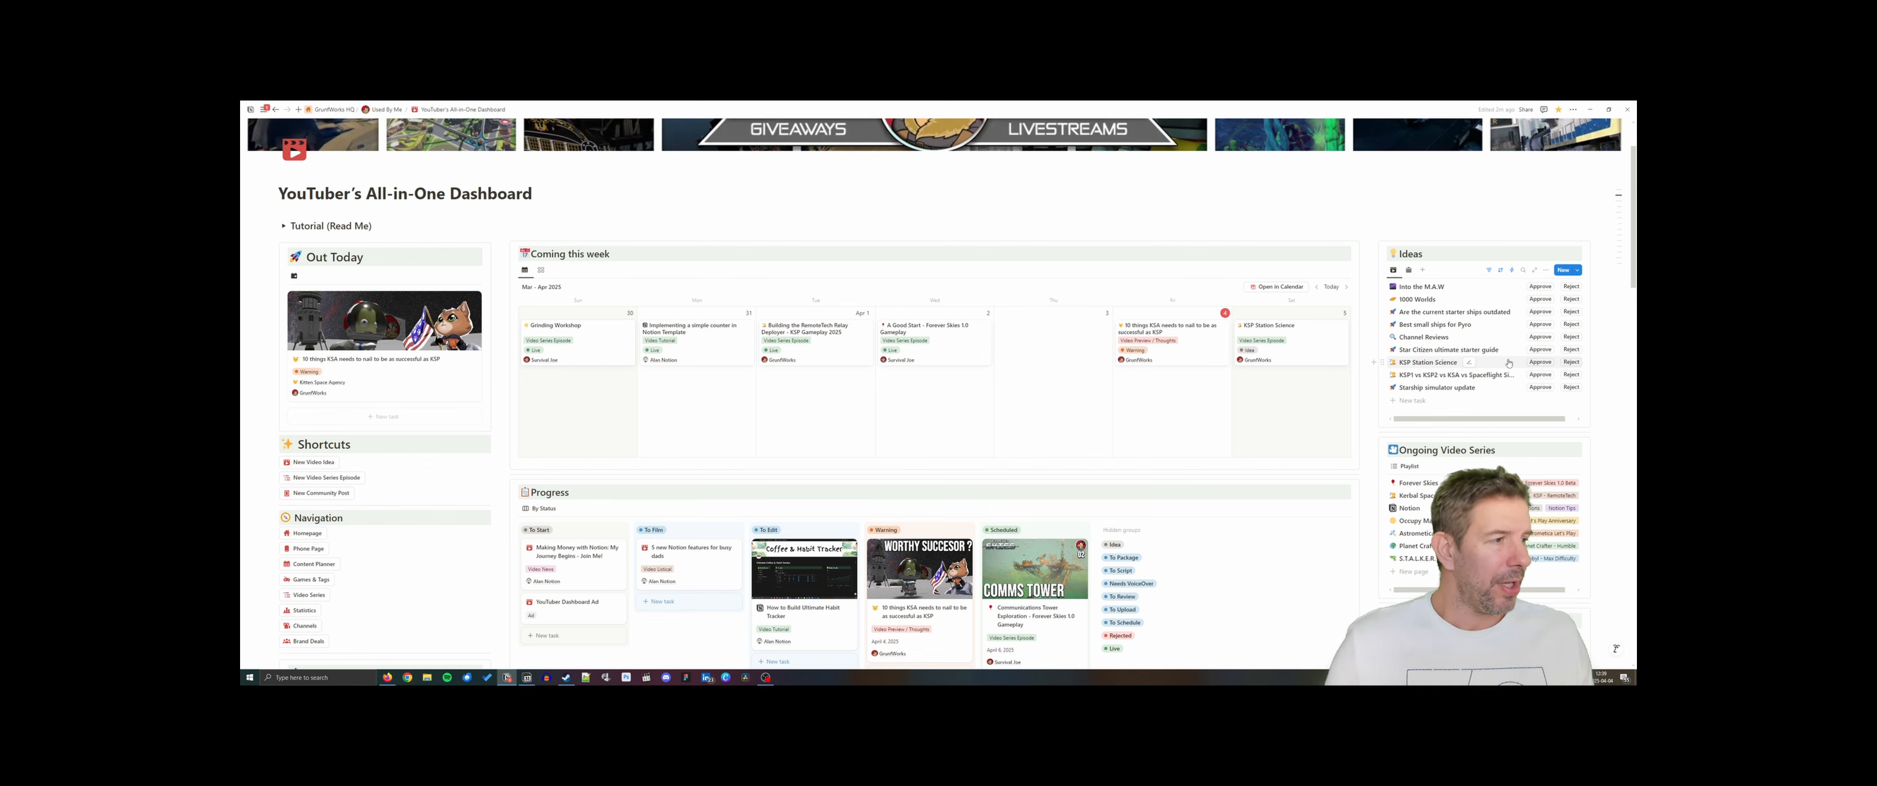
{"action": "left_click", "coordinate": [1539, 368]}
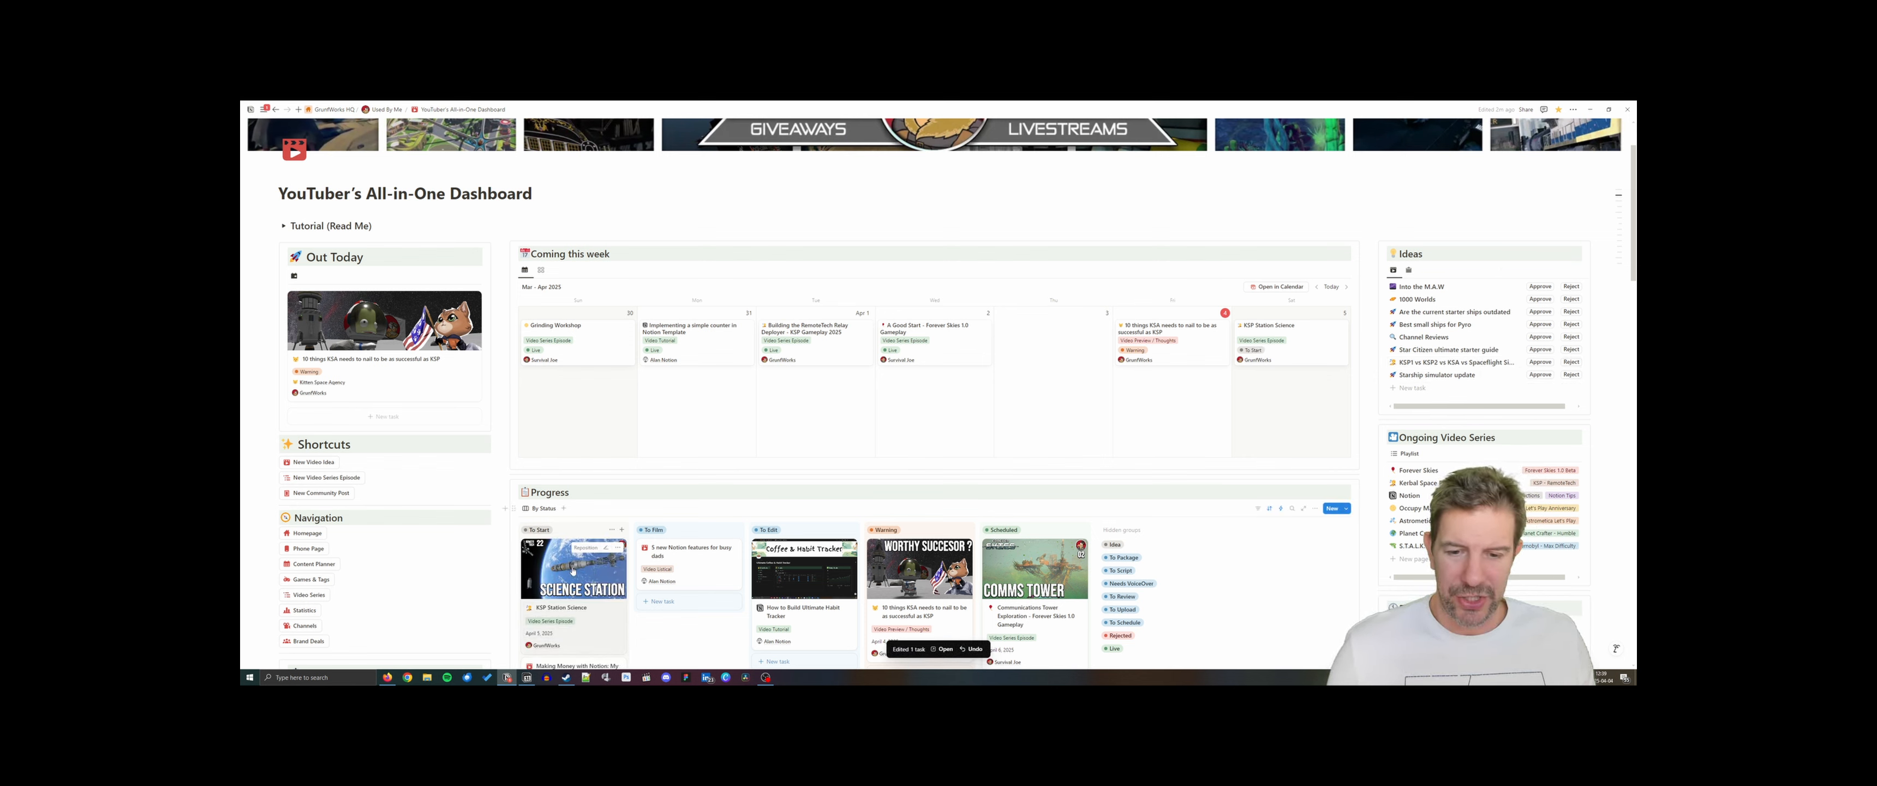
Open the KSP Station Science card from Progress and enter the description "First Kerbin orbital station in KSP RemoteTech Series"
{"action": "scroll", "coordinate": [573, 571], "scroll_direction": "down", "scroll_amount": 2}
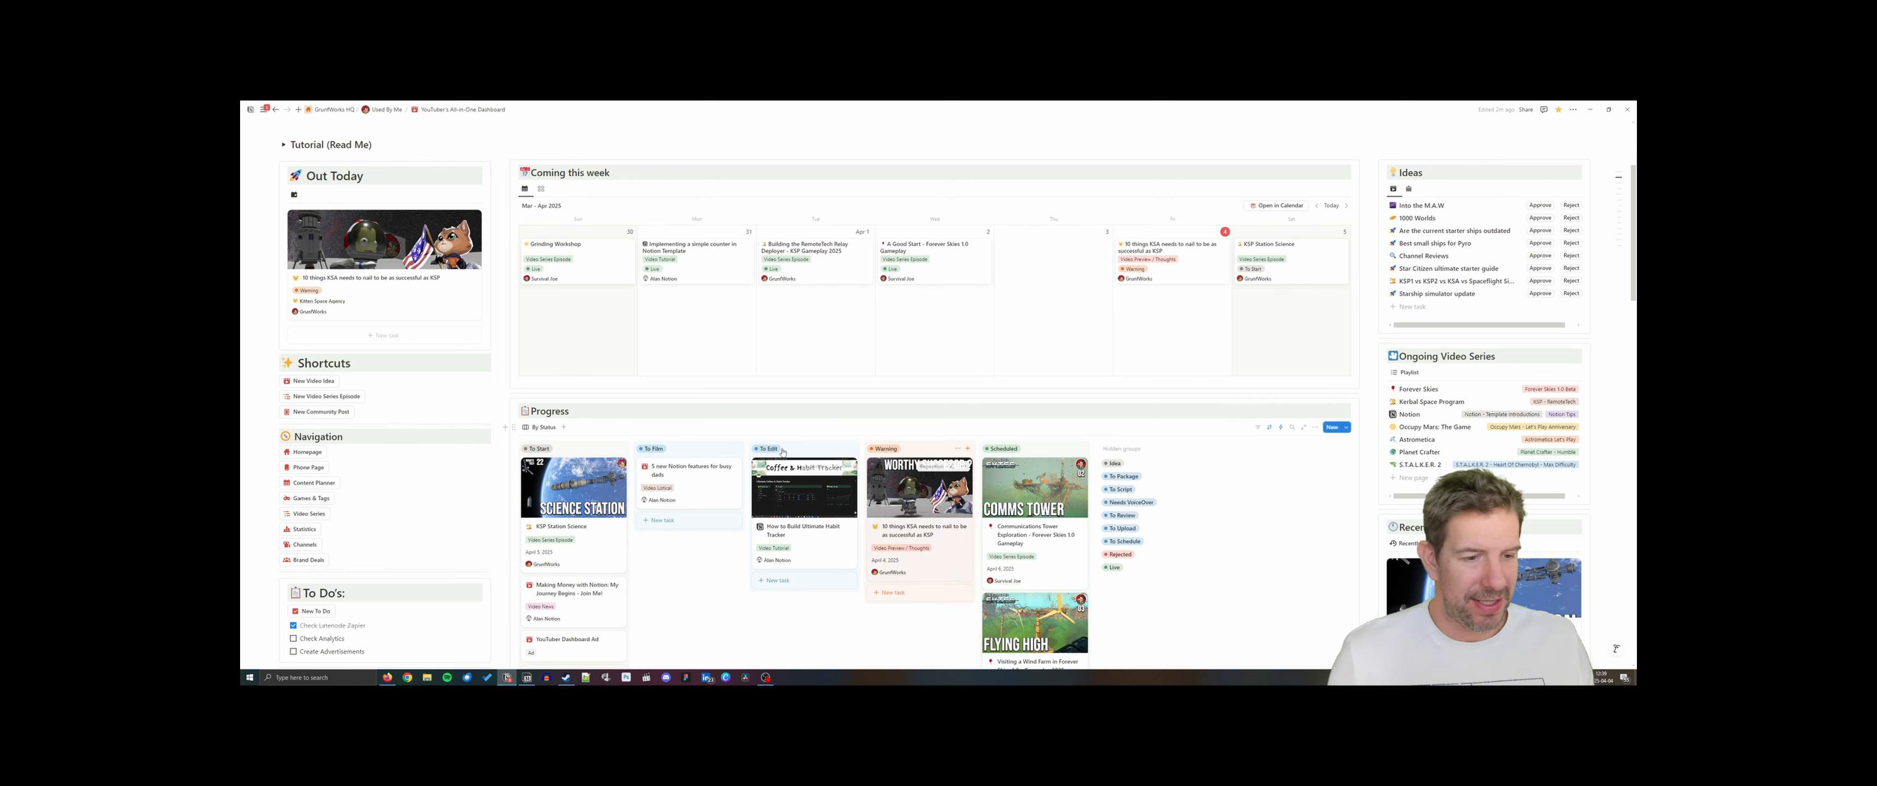
{"action": "left_click", "coordinate": [598, 545]}
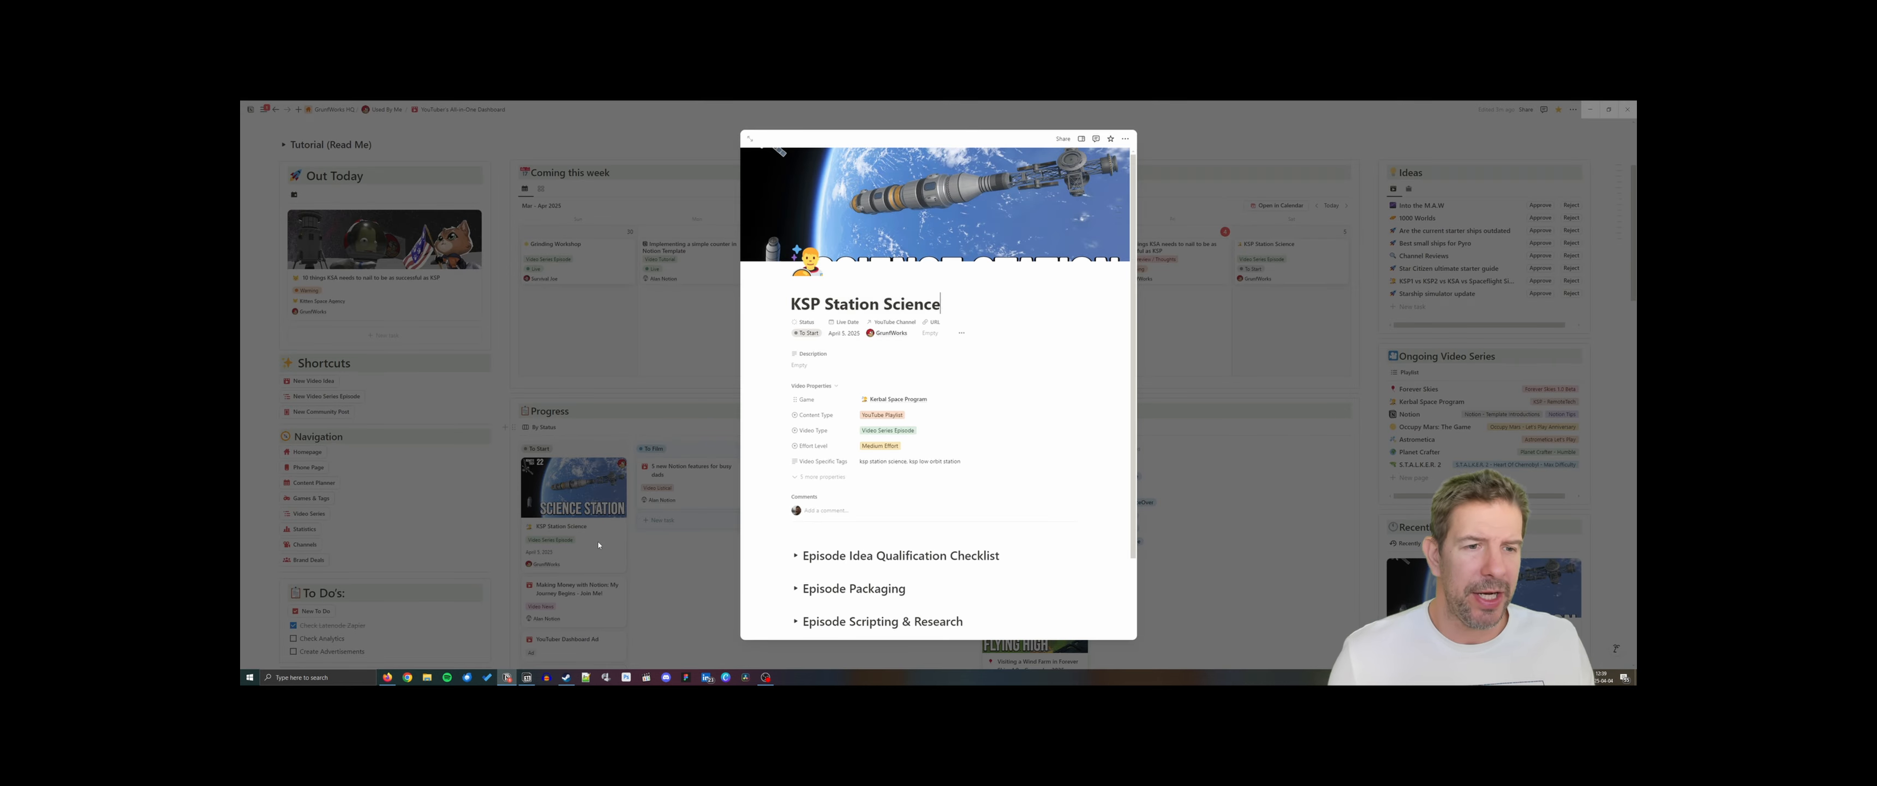
{"action": "left_click", "coordinate": [813, 367]}
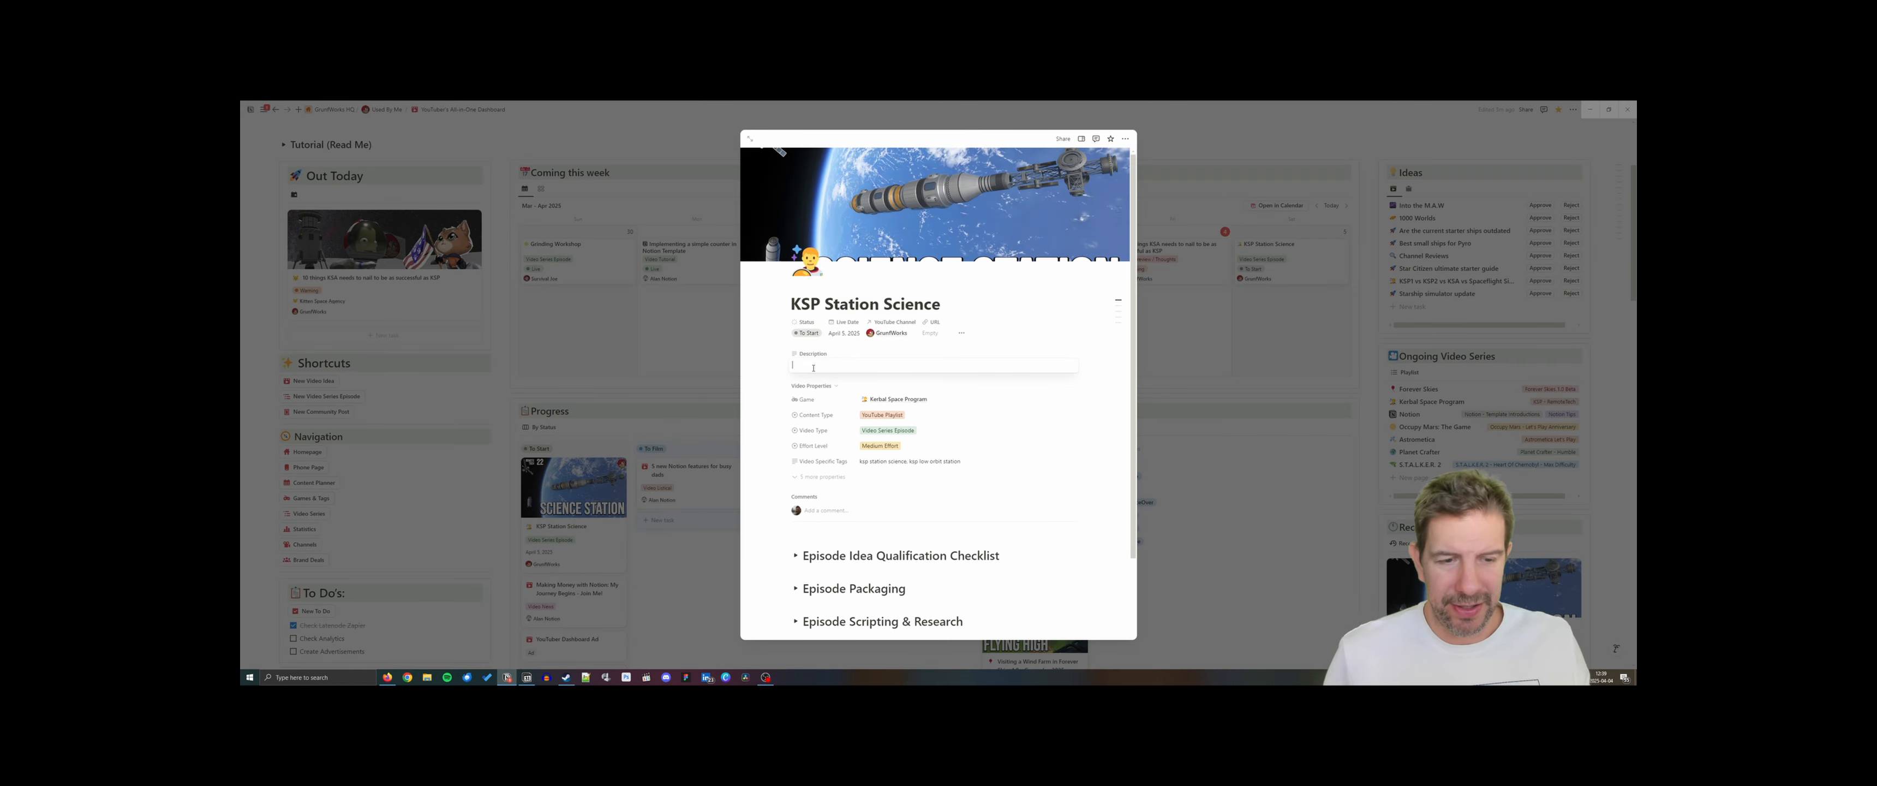
{"action": "type", "text": "First Kerbin orbital station in KSP RemoteTech Series"}
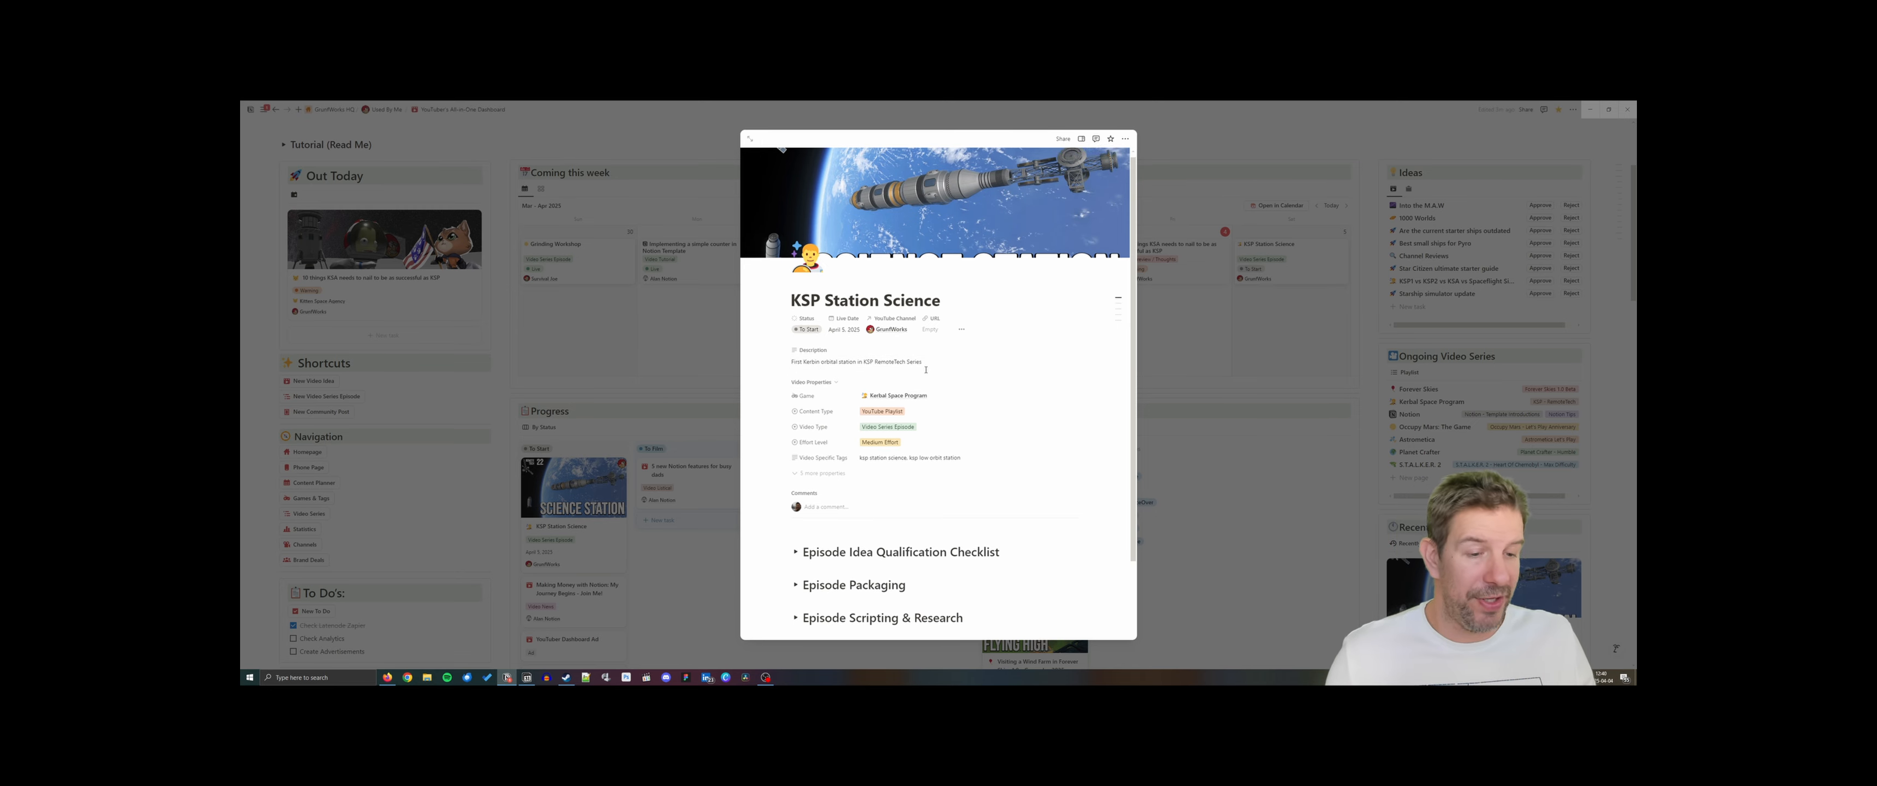
{"action": "scroll", "coordinate": [926, 376], "scroll_direction": "down", "scroll_amount": 2}
{"action": "scroll", "coordinate": [922, 364], "scroll_direction": "up", "scroll_amount": 2}
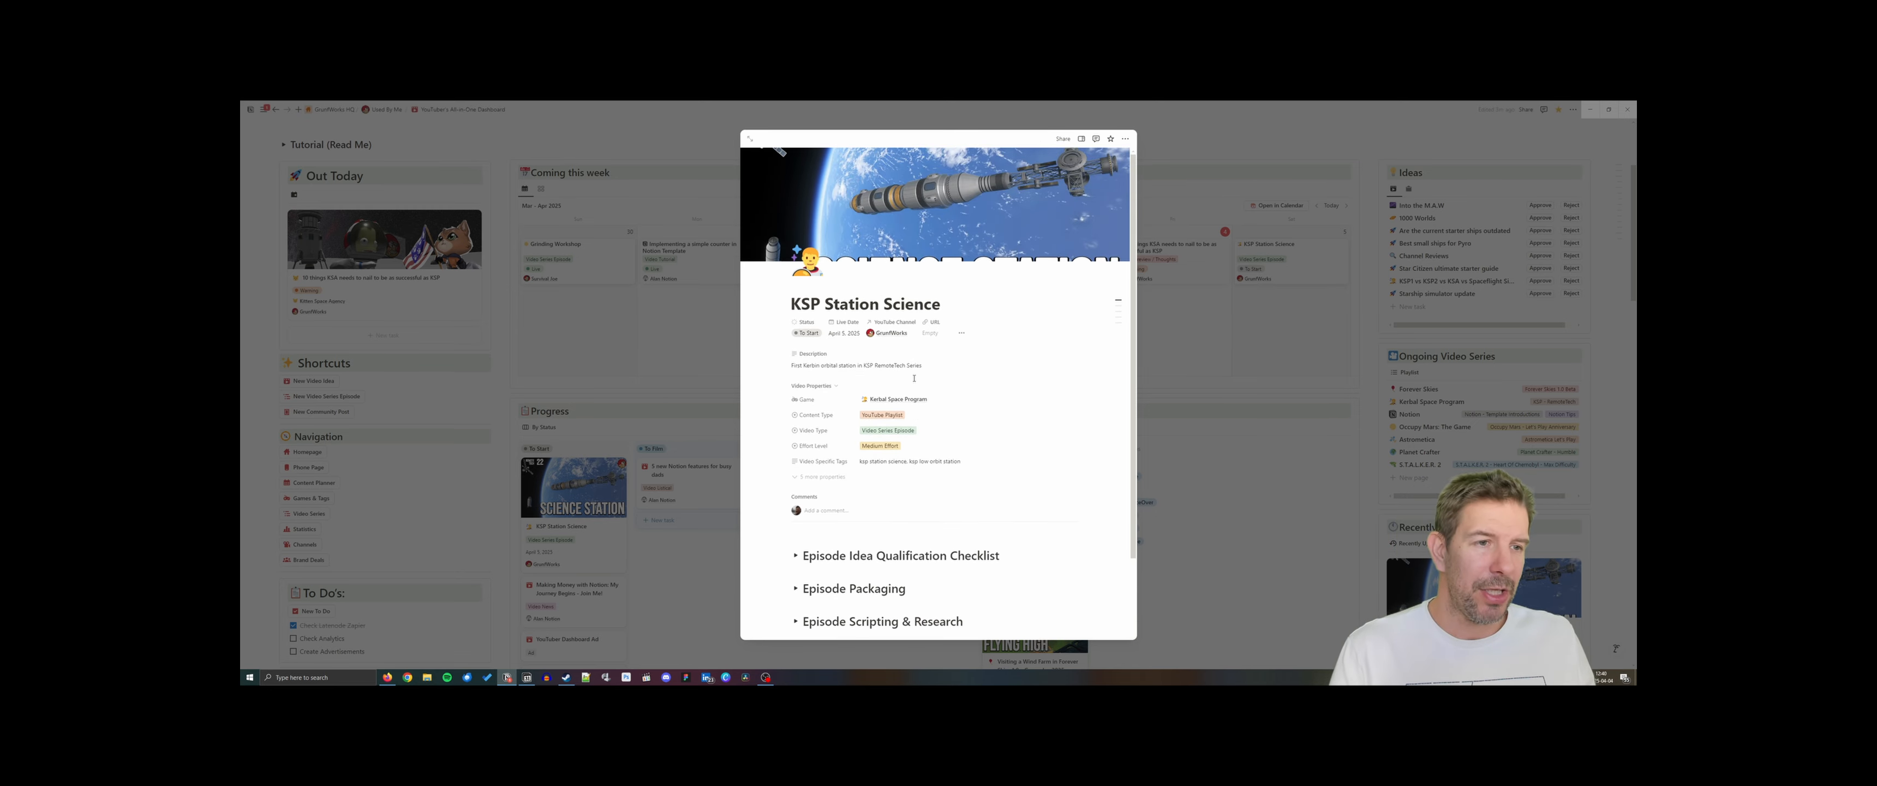
Fill in the idea qualification checklist: one-liner "First Orbital Station", previous episode "We developed the station", problem "We need to launch it"
{"action": "scroll", "coordinate": [903, 392], "scroll_direction": "down", "scroll_amount": 2}
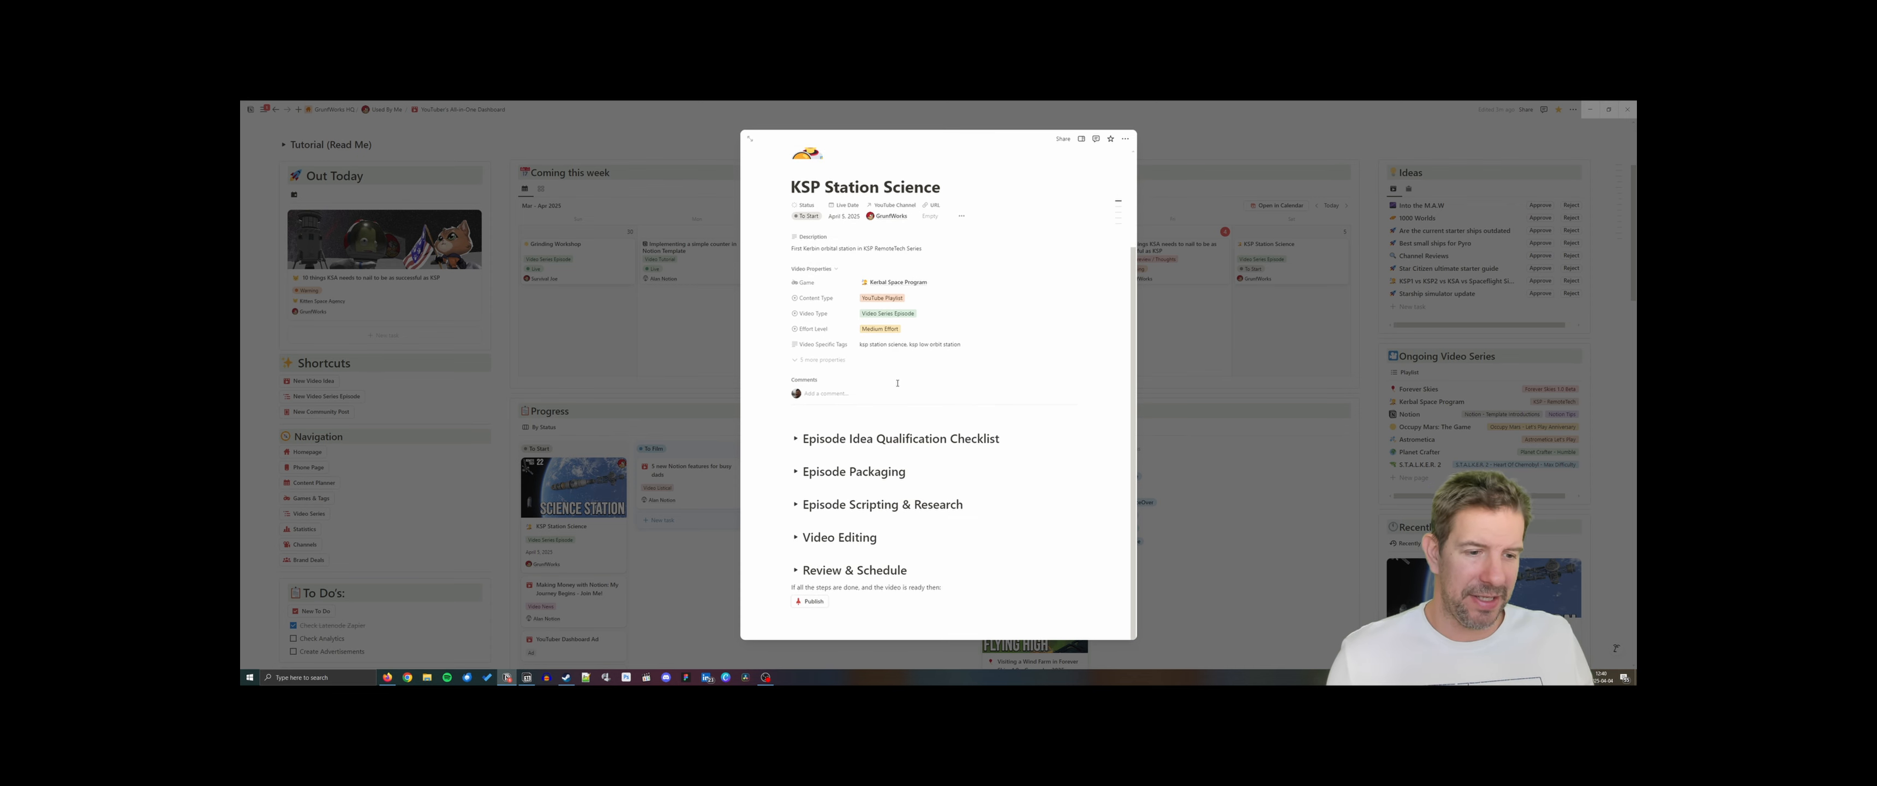
{"action": "left_click", "coordinate": [796, 439]}
{"action": "scroll", "coordinate": [913, 449], "scroll_direction": "down", "scroll_amount": 3}
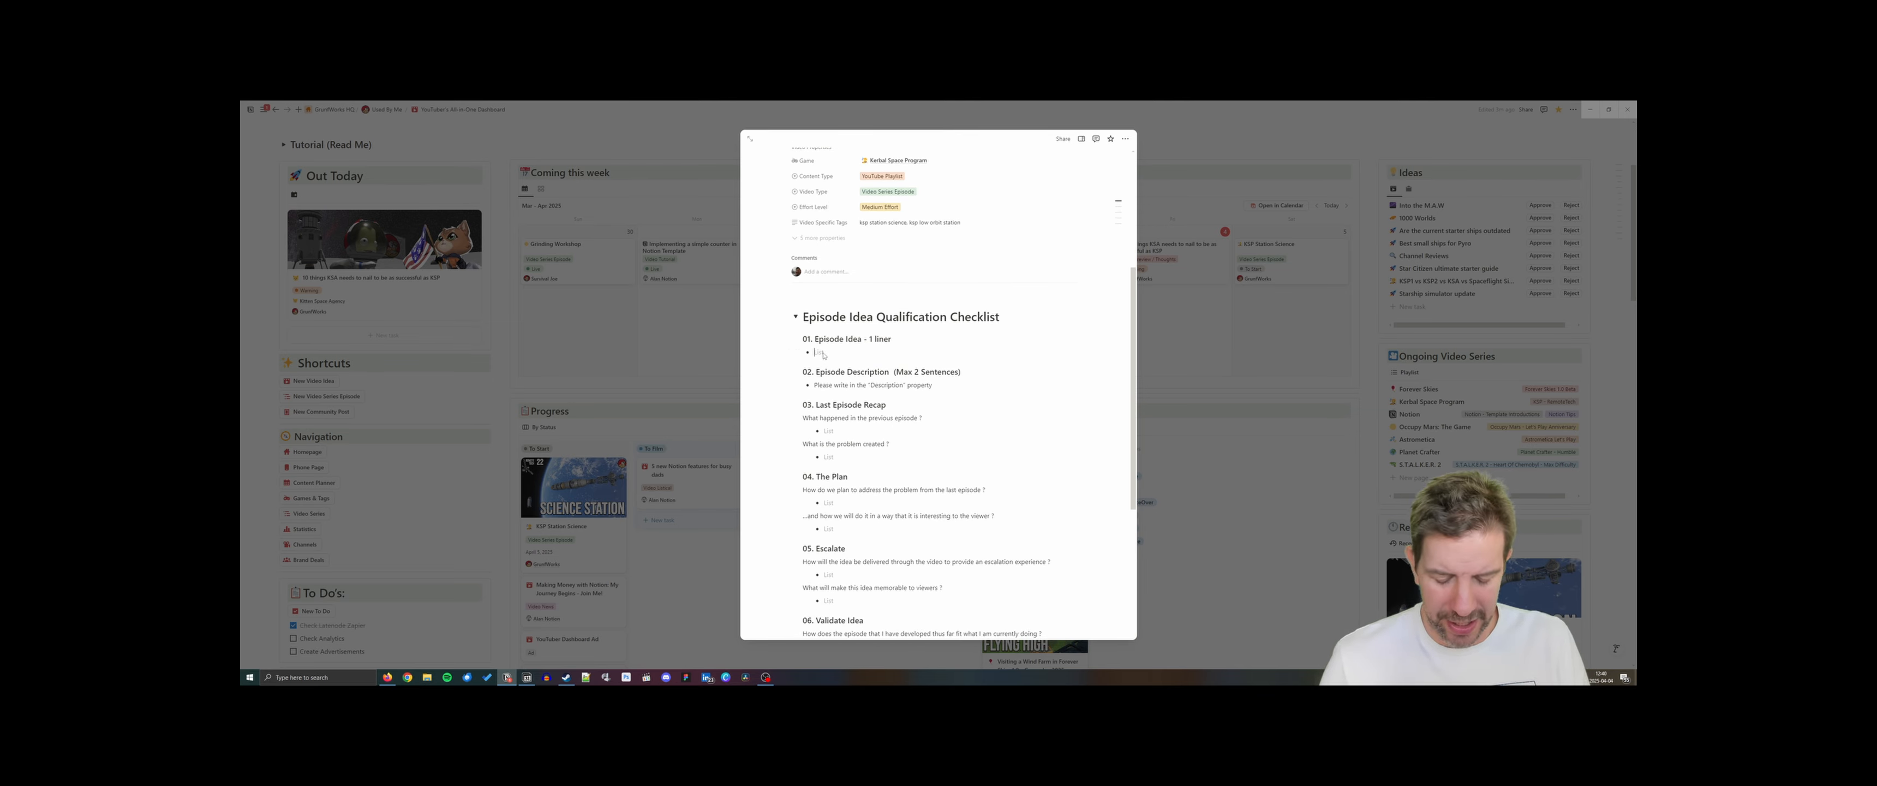
{"action": "type", "text": "irst Orbital Station"}
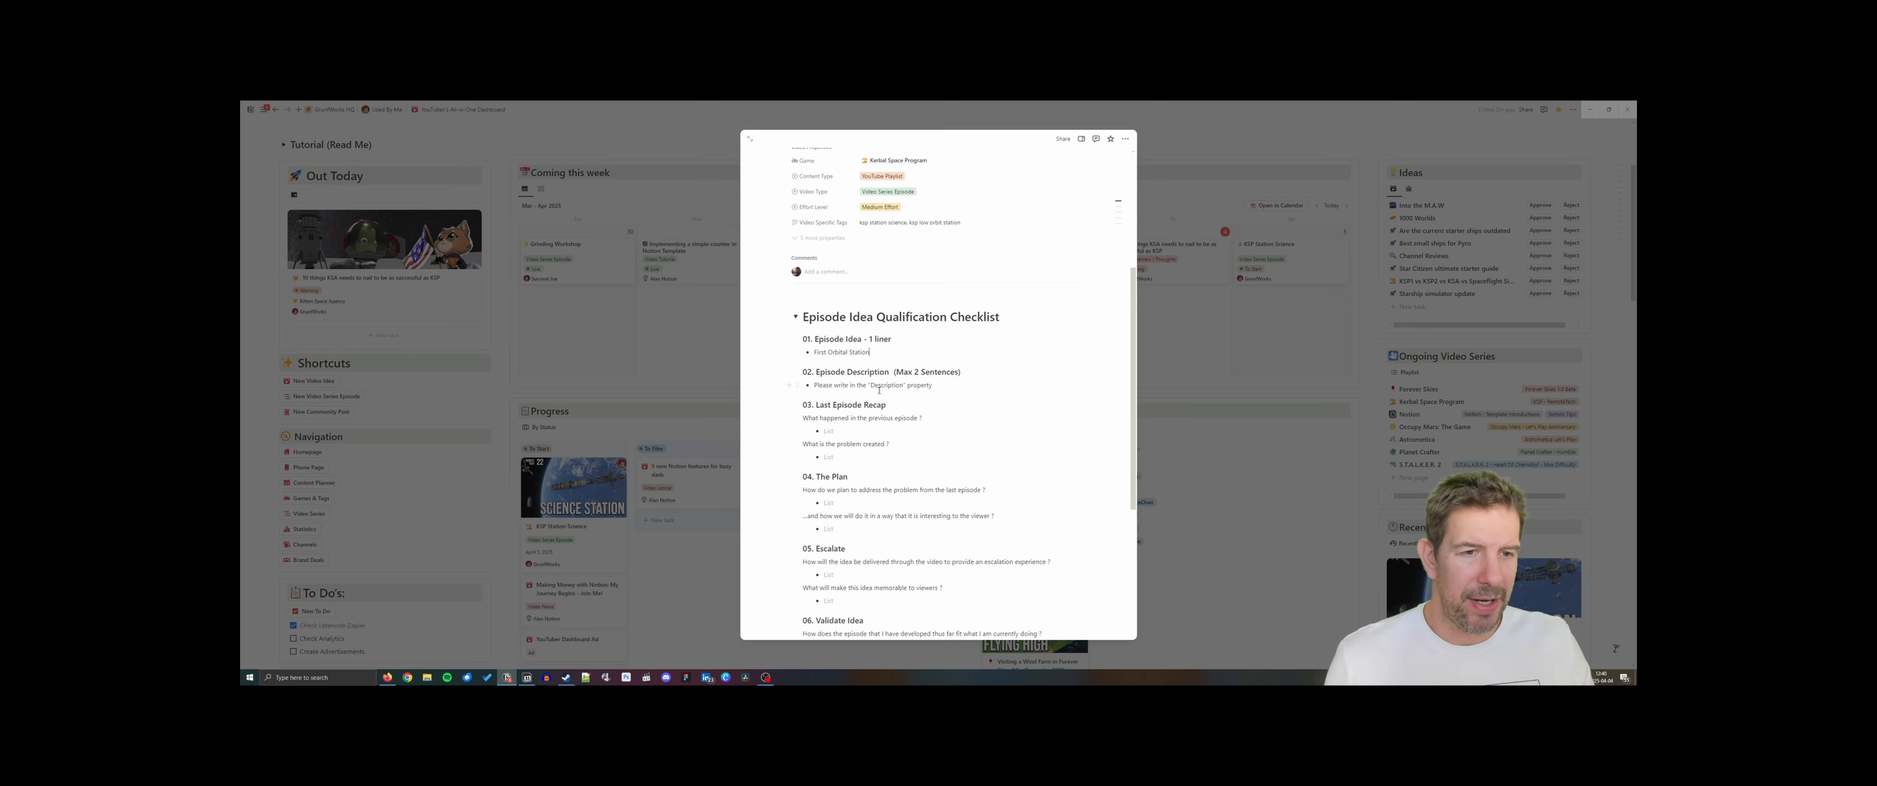
{"action": "left_click", "coordinate": [862, 432]}
{"action": "type", "text": "We developed the statio"}
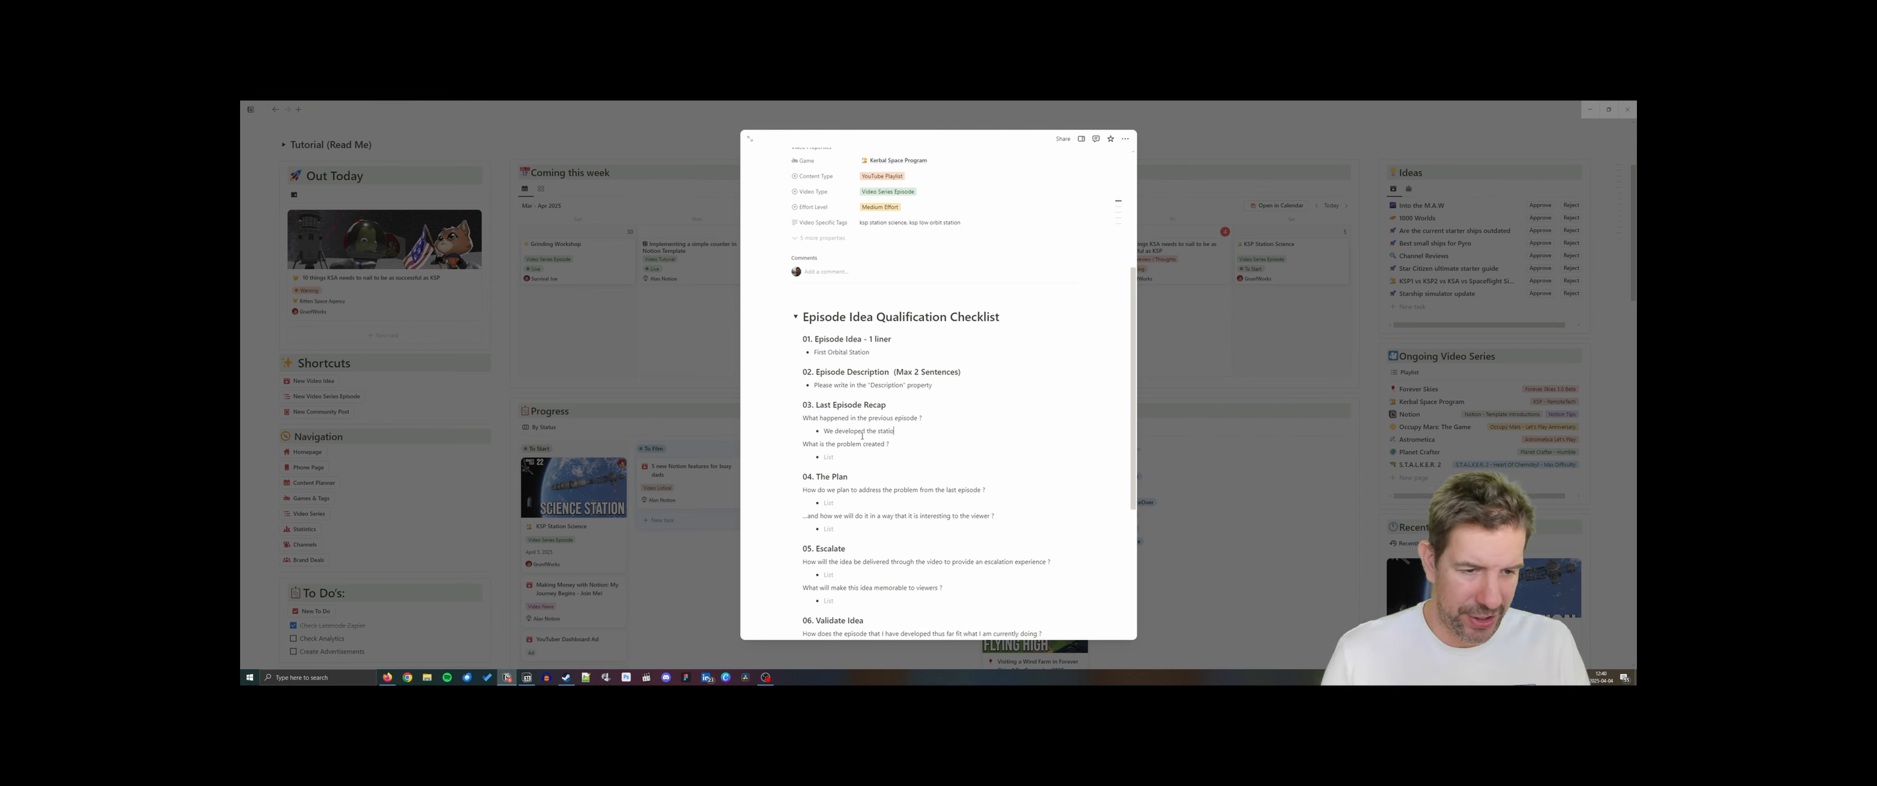
{"action": "type", "text": "We need to launch it"}
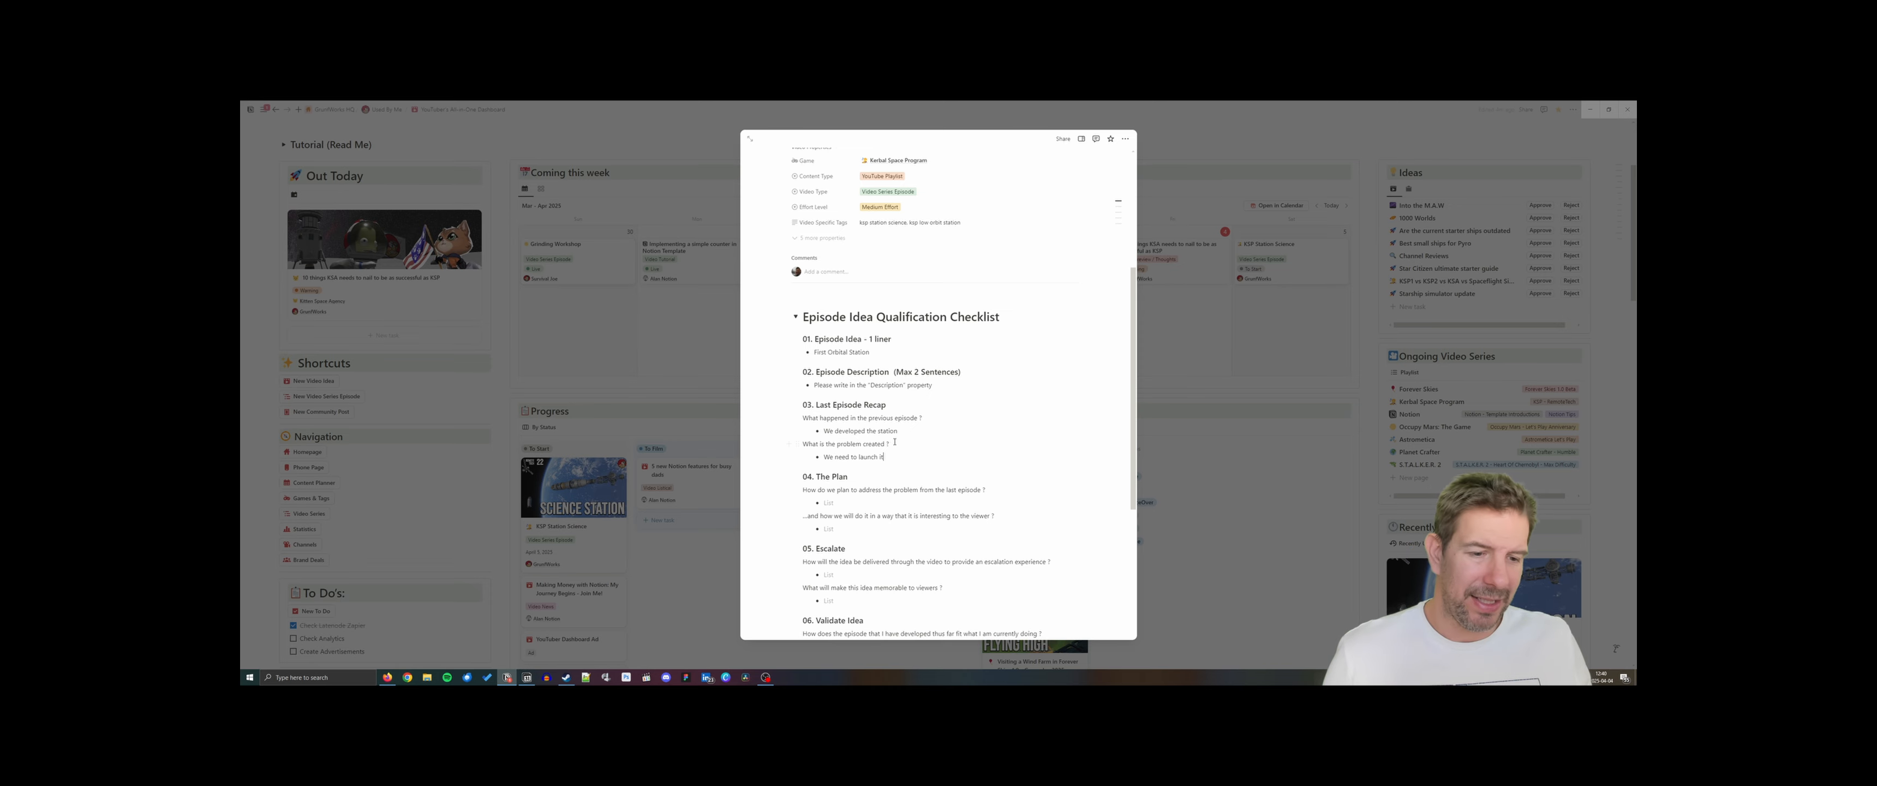
Look through the checklist's remaining Plan, Escalate and Validate Idea questions and collapse the Episode Idea Qualification Checklist
{"action": "scroll", "coordinate": [895, 441], "scroll_direction": "down", "scroll_amount": 1}
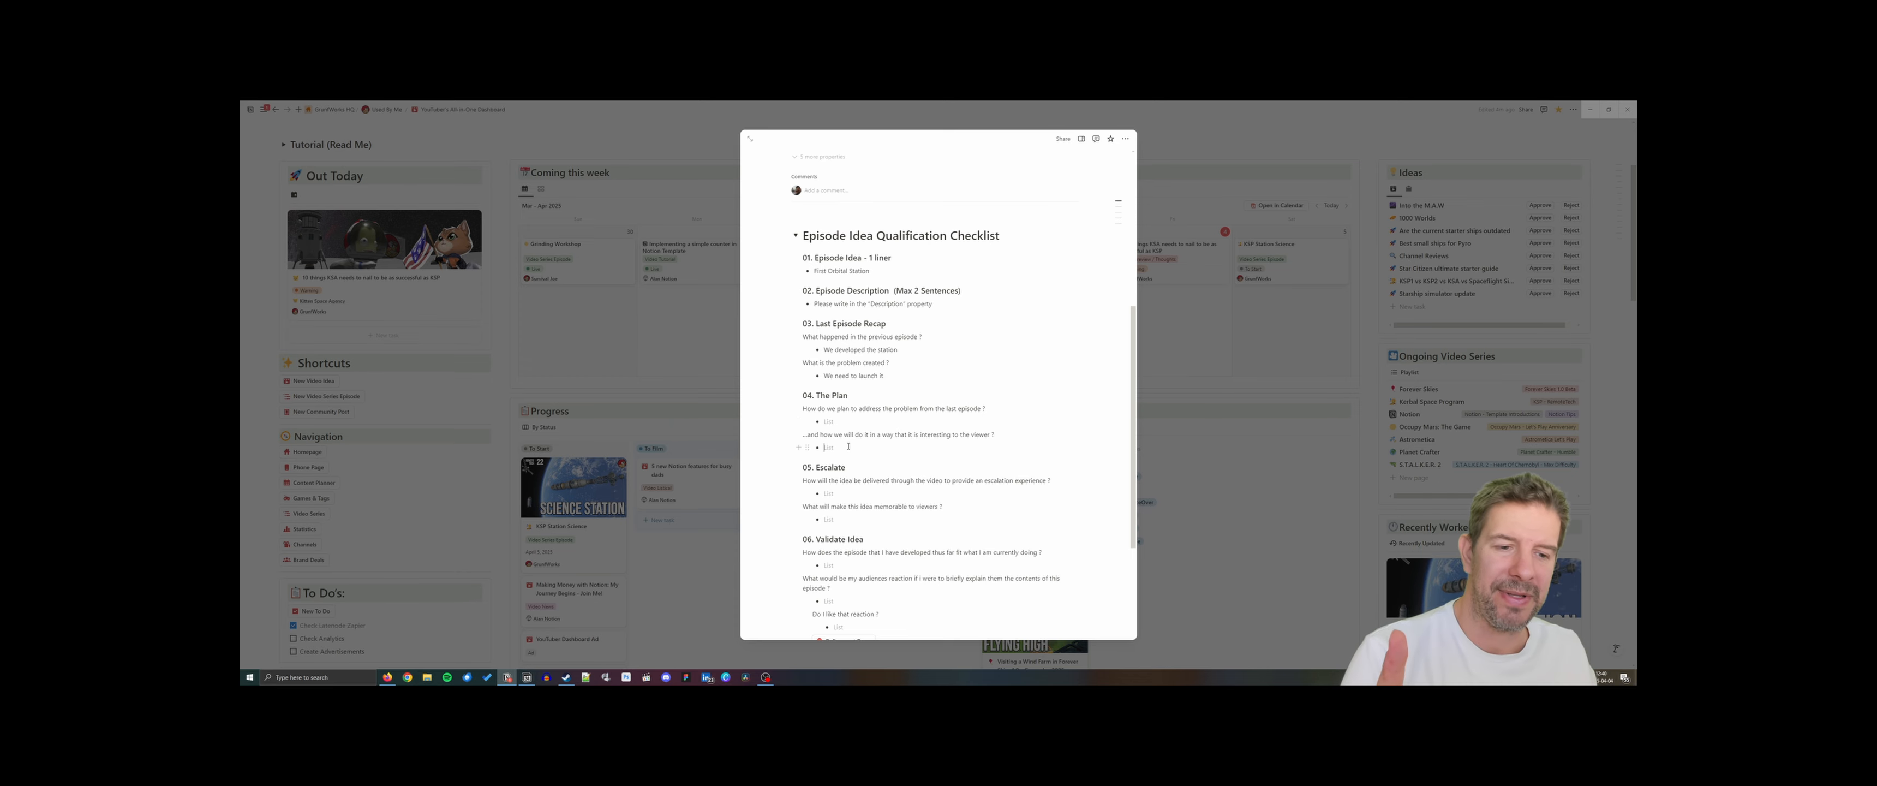
{"action": "scroll", "coordinate": [848, 447], "scroll_direction": "down", "scroll_amount": 3}
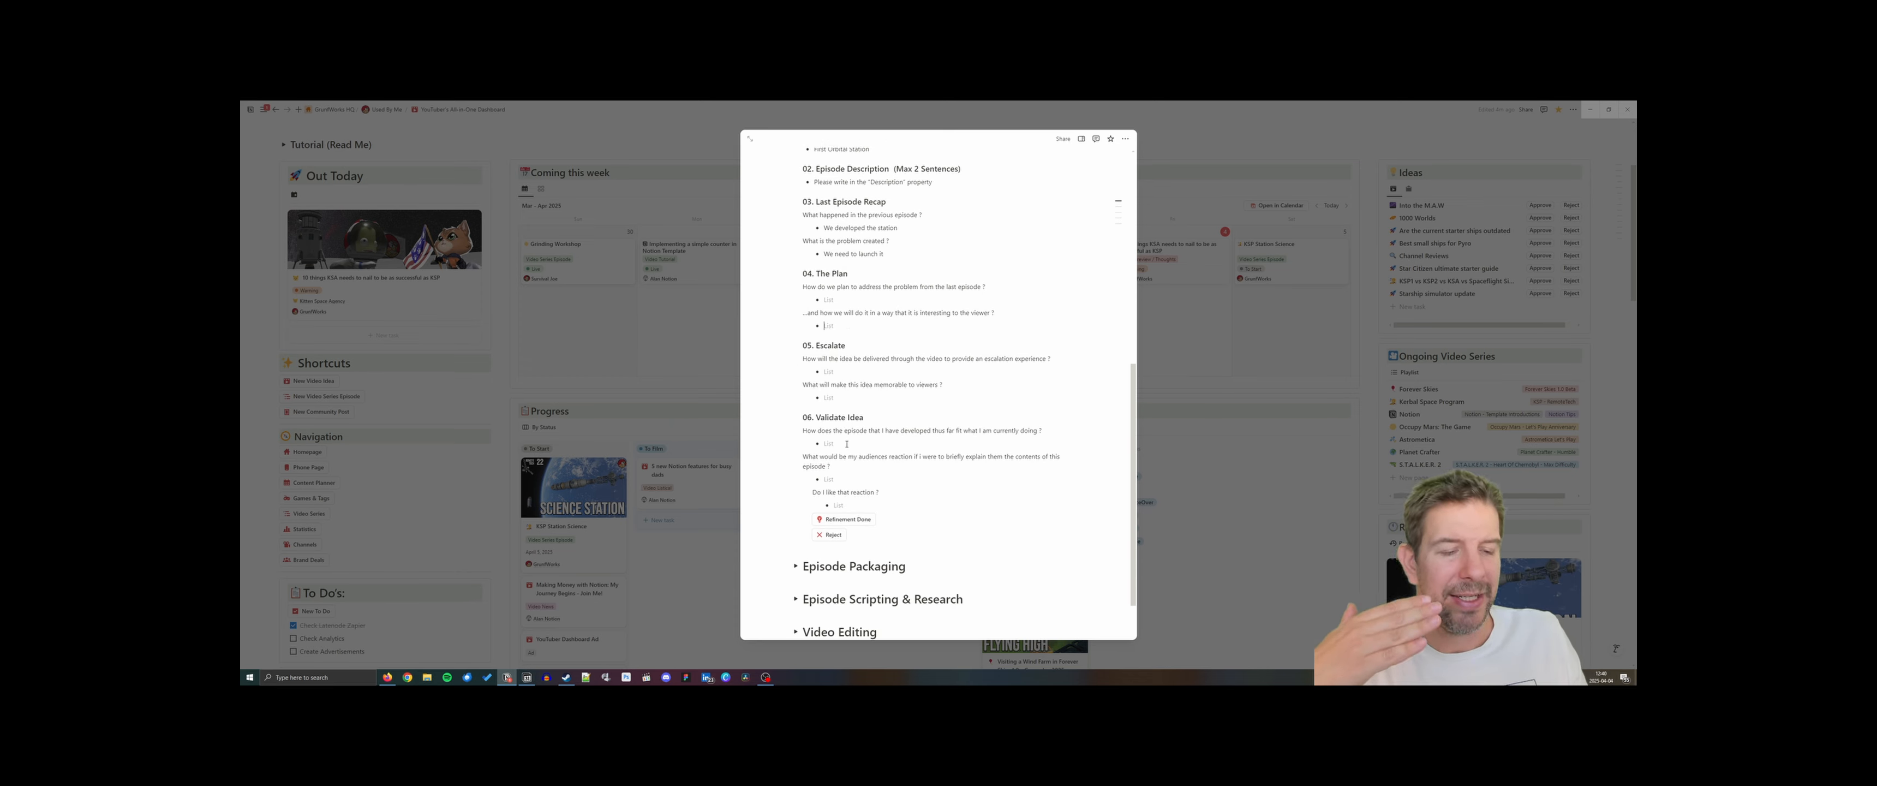
{"action": "scroll", "coordinate": [846, 445], "scroll_direction": "down", "scroll_amount": 2}
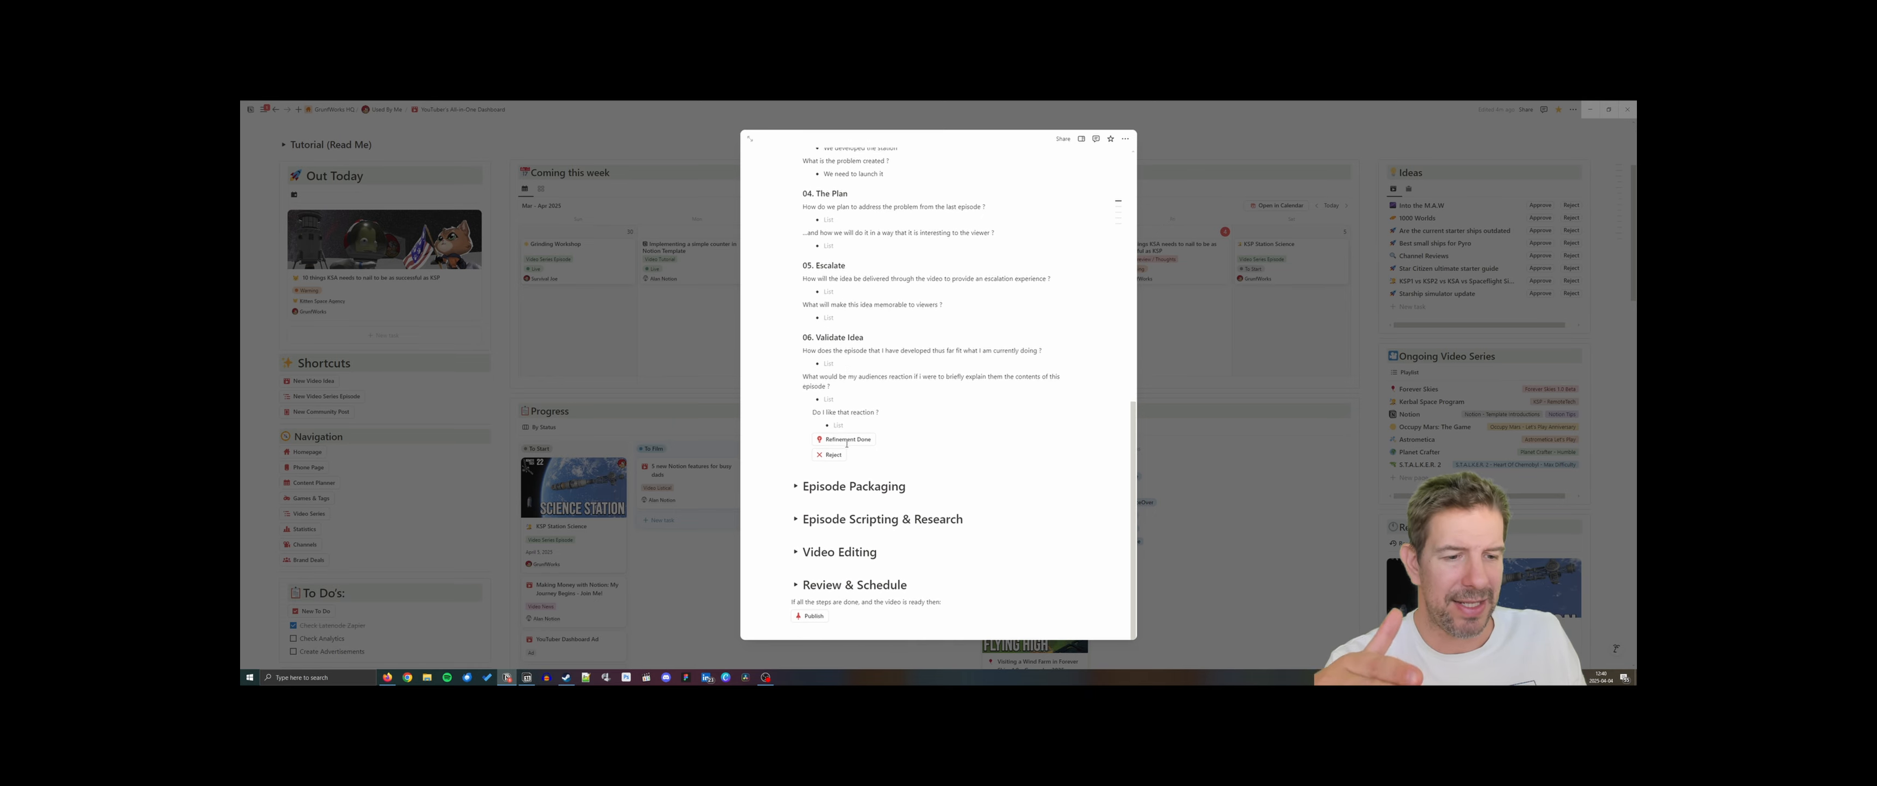
{"action": "scroll", "coordinate": [861, 446], "scroll_direction": "up", "scroll_amount": 15}
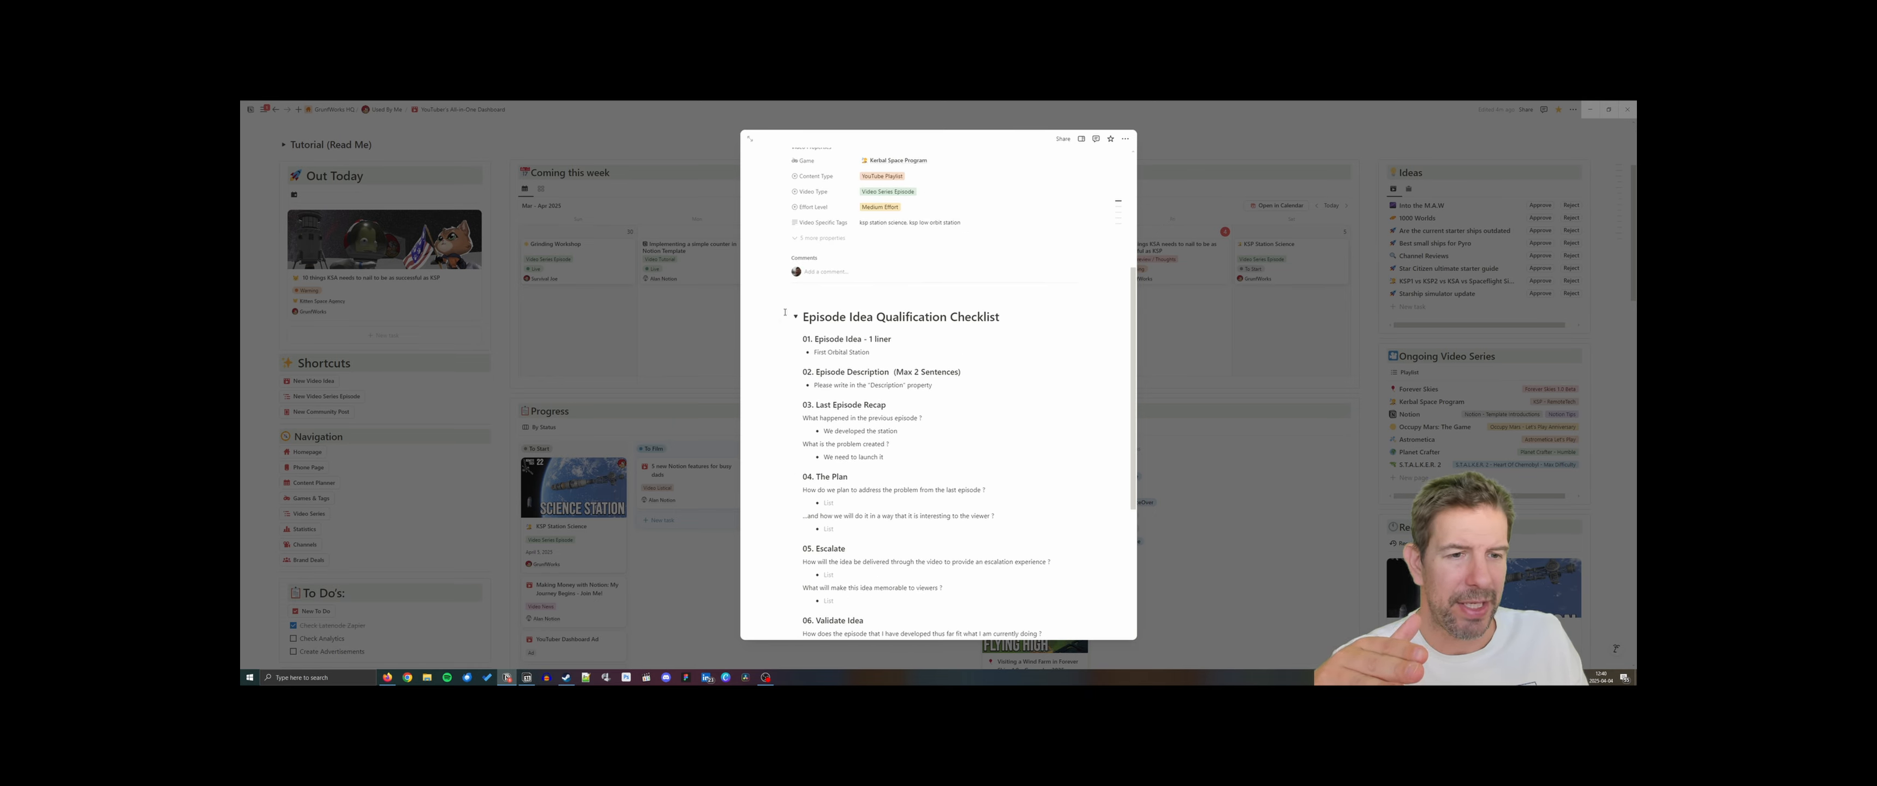
{"action": "left_click", "coordinate": [795, 321]}
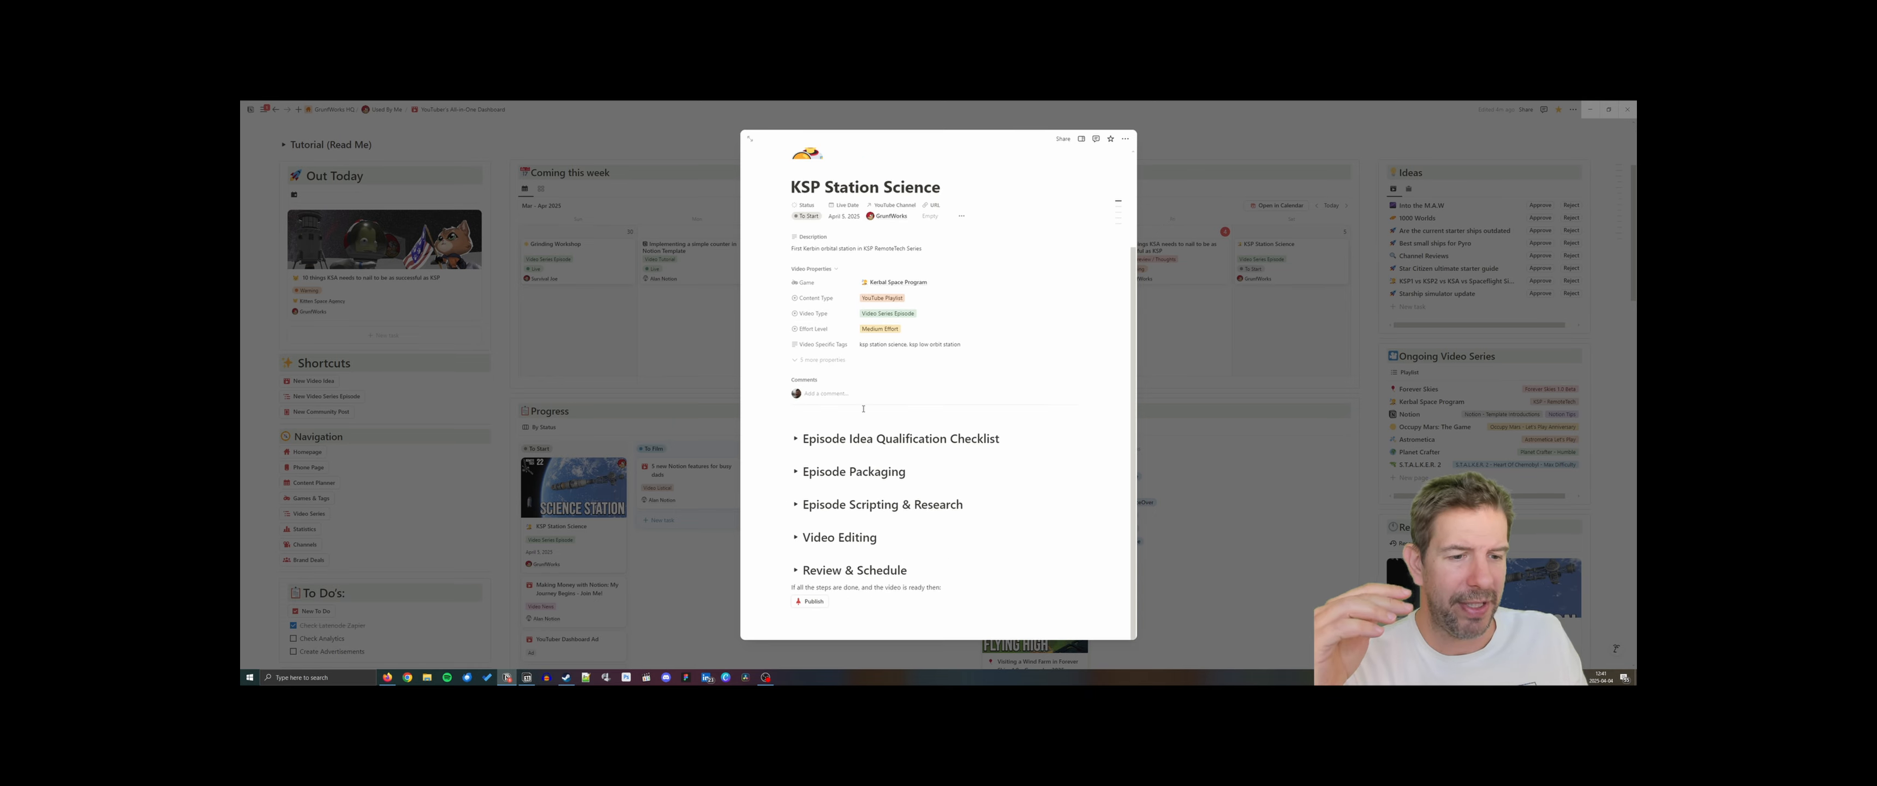
In Episode Packaging, add titles "First Kerbin Orbital Station in KSP", "First Science Station in Low Kerbin Orbit" and "How to build and launch Orbital Station in KSP"
{"action": "left_click", "coordinate": [795, 471]}
{"action": "scroll", "coordinate": [872, 441], "scroll_direction": "down", "scroll_amount": 4}
{"action": "scroll", "coordinate": [848, 410], "scroll_direction": "up", "scroll_amount": 1}
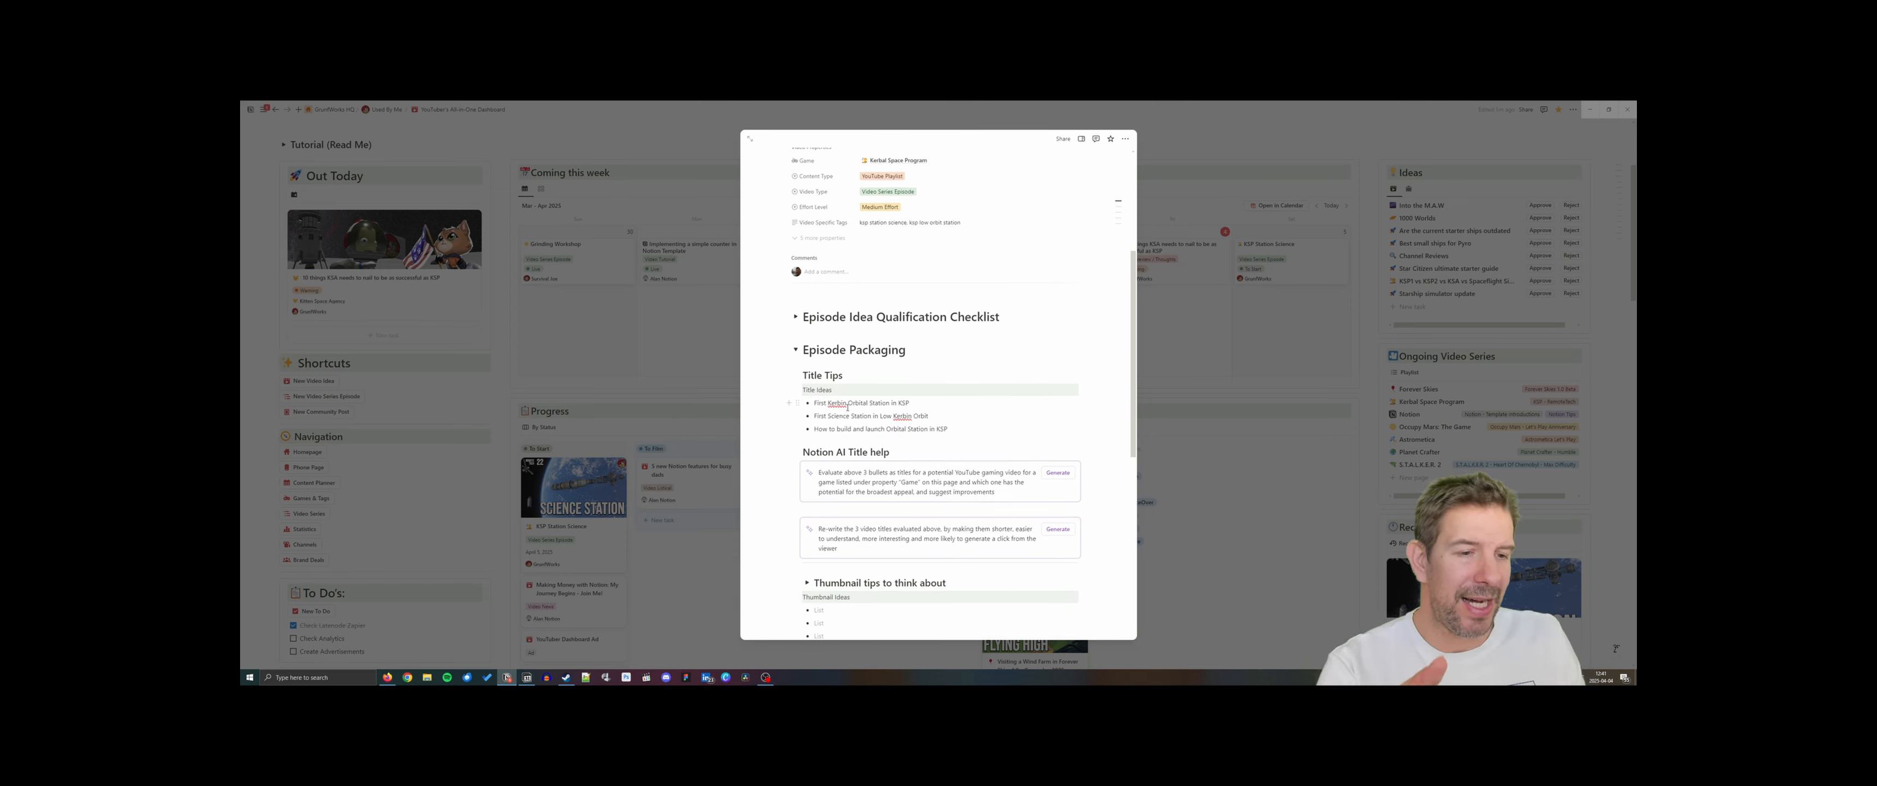
{"action": "scroll", "coordinate": [847, 406], "scroll_direction": "down", "scroll_amount": 1}
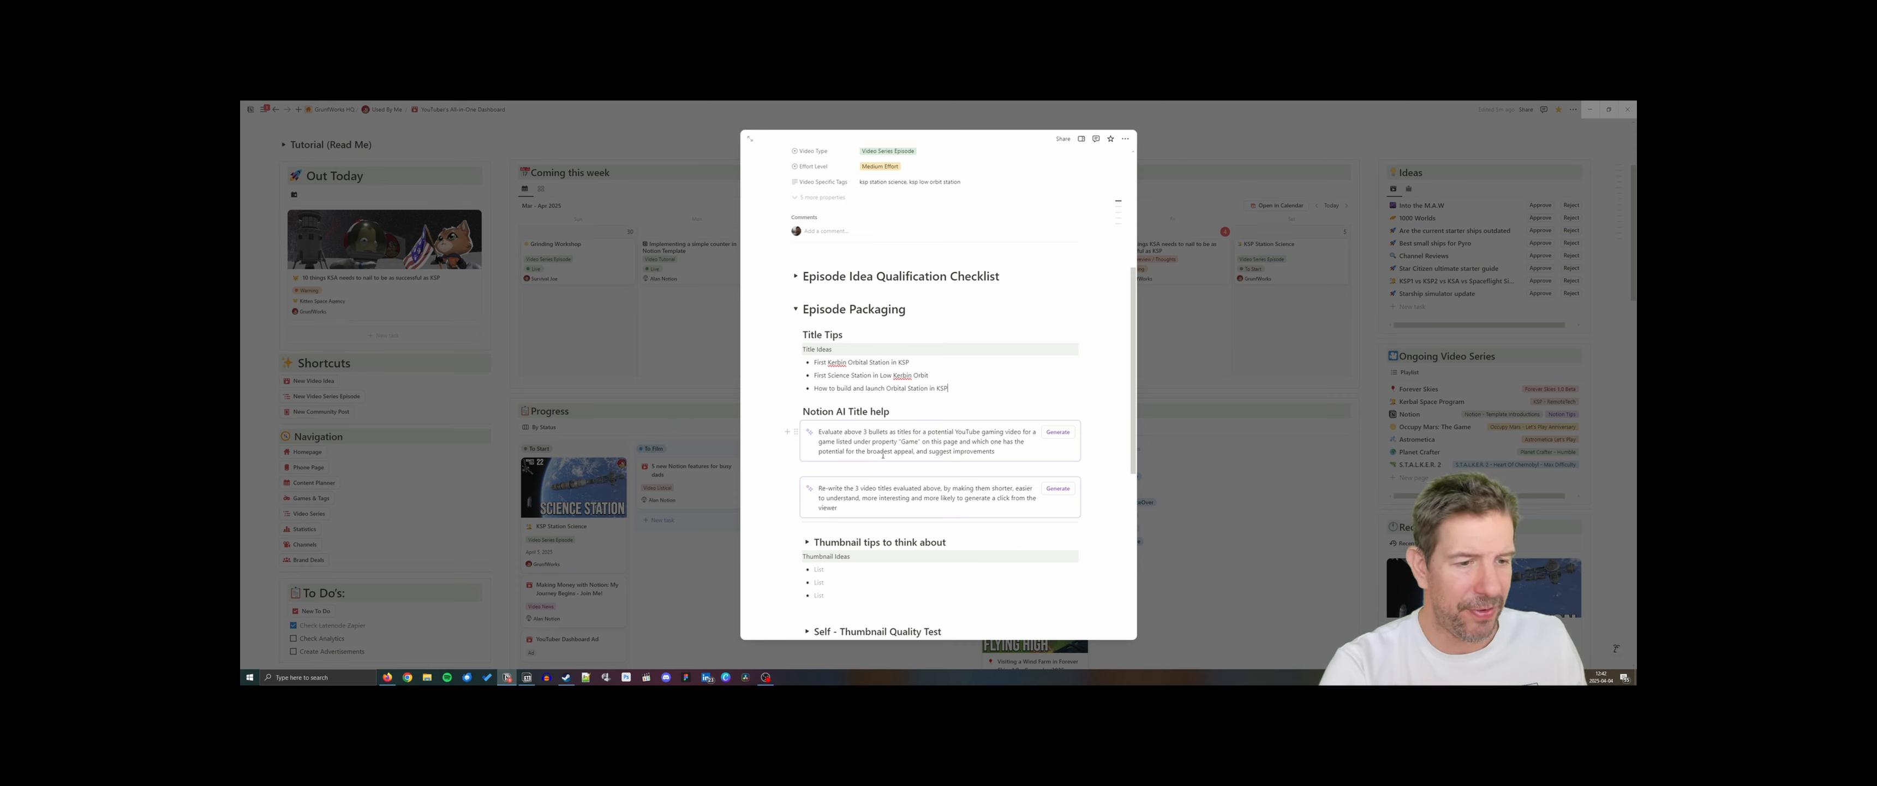
Generate the Notion AI evaluation of the three title ideas and the AI rewrite of them as shorter, more clickable titles
{"action": "left_click", "coordinate": [1057, 432]}
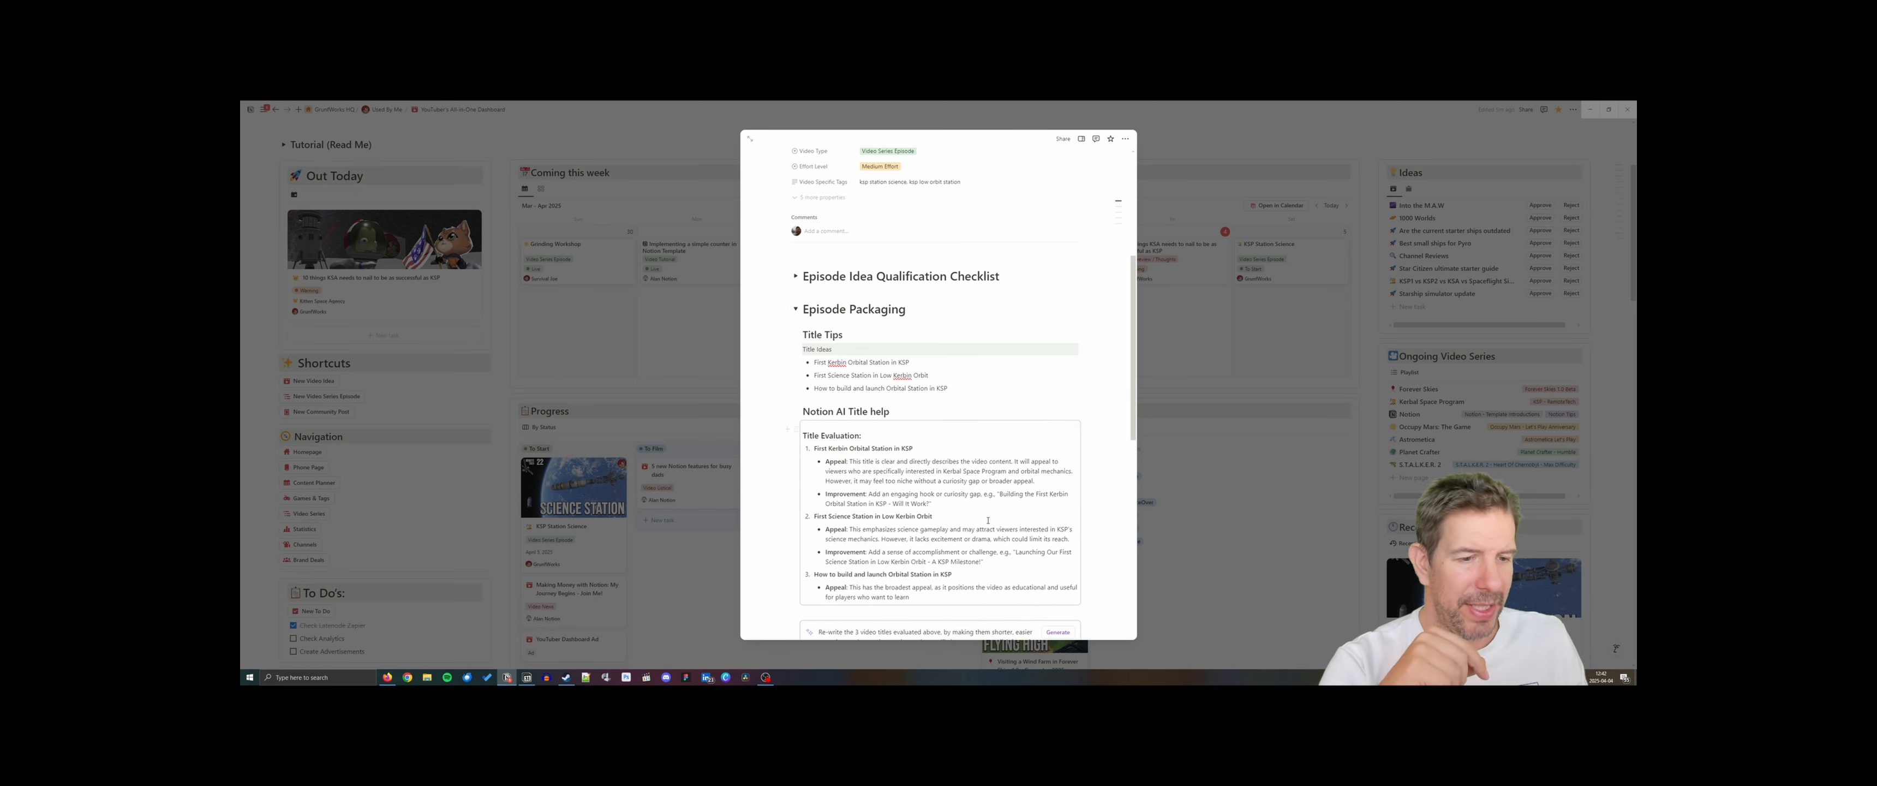
{"action": "scroll", "coordinate": [988, 520], "scroll_direction": "down", "scroll_amount": 2}
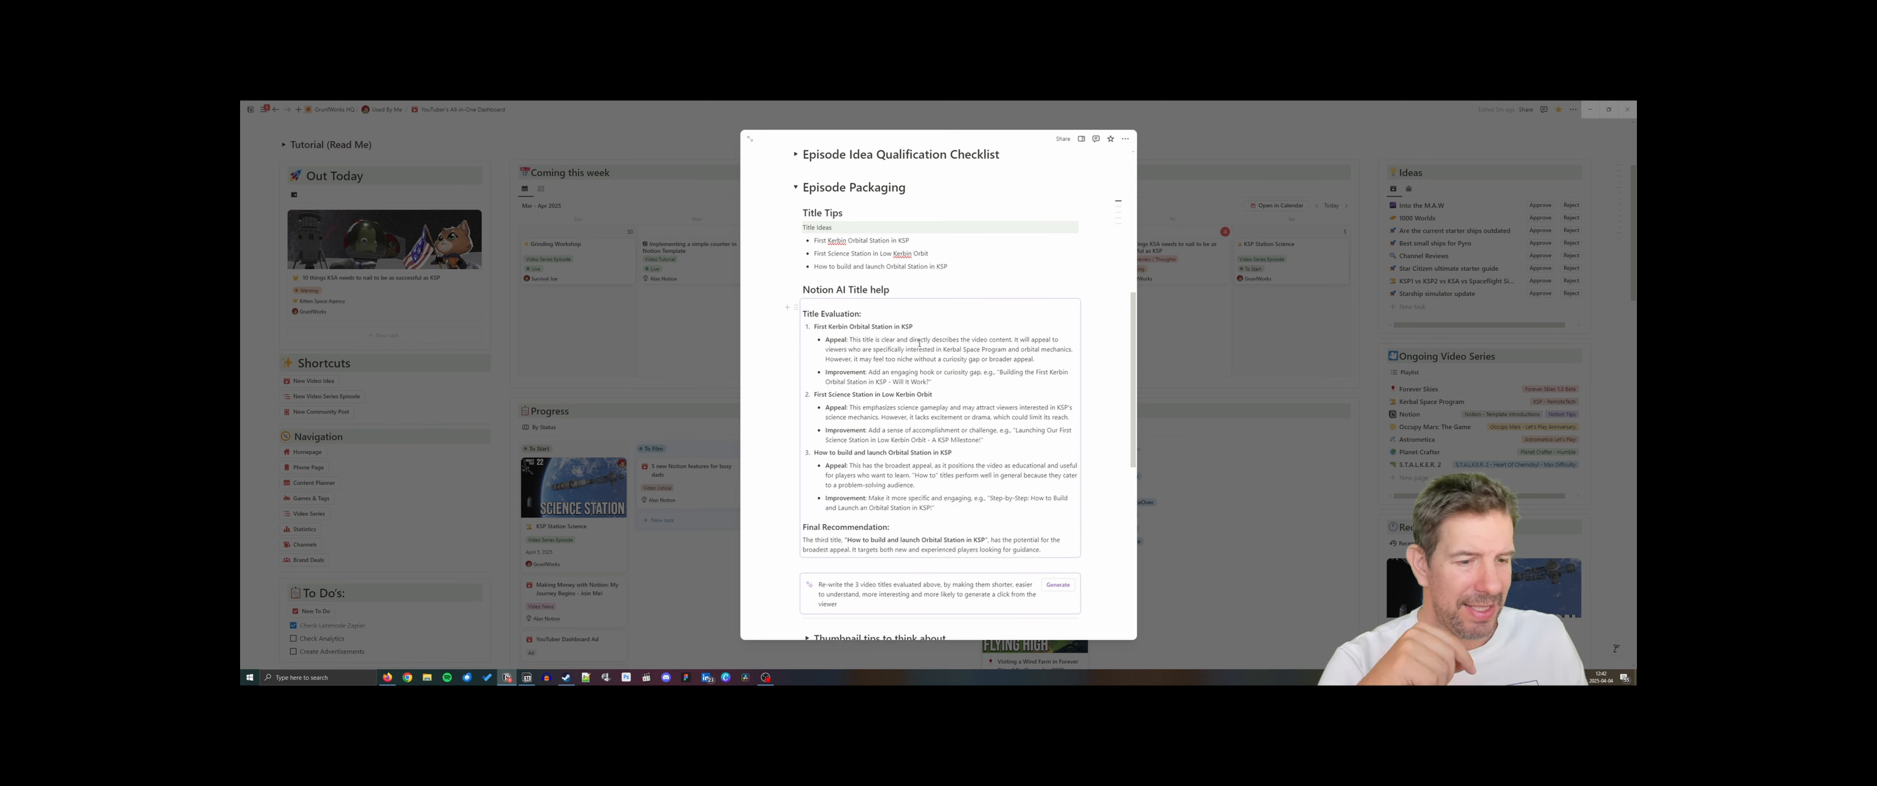
{"action": "scroll", "coordinate": [922, 355], "scroll_direction": "down", "scroll_amount": 1}
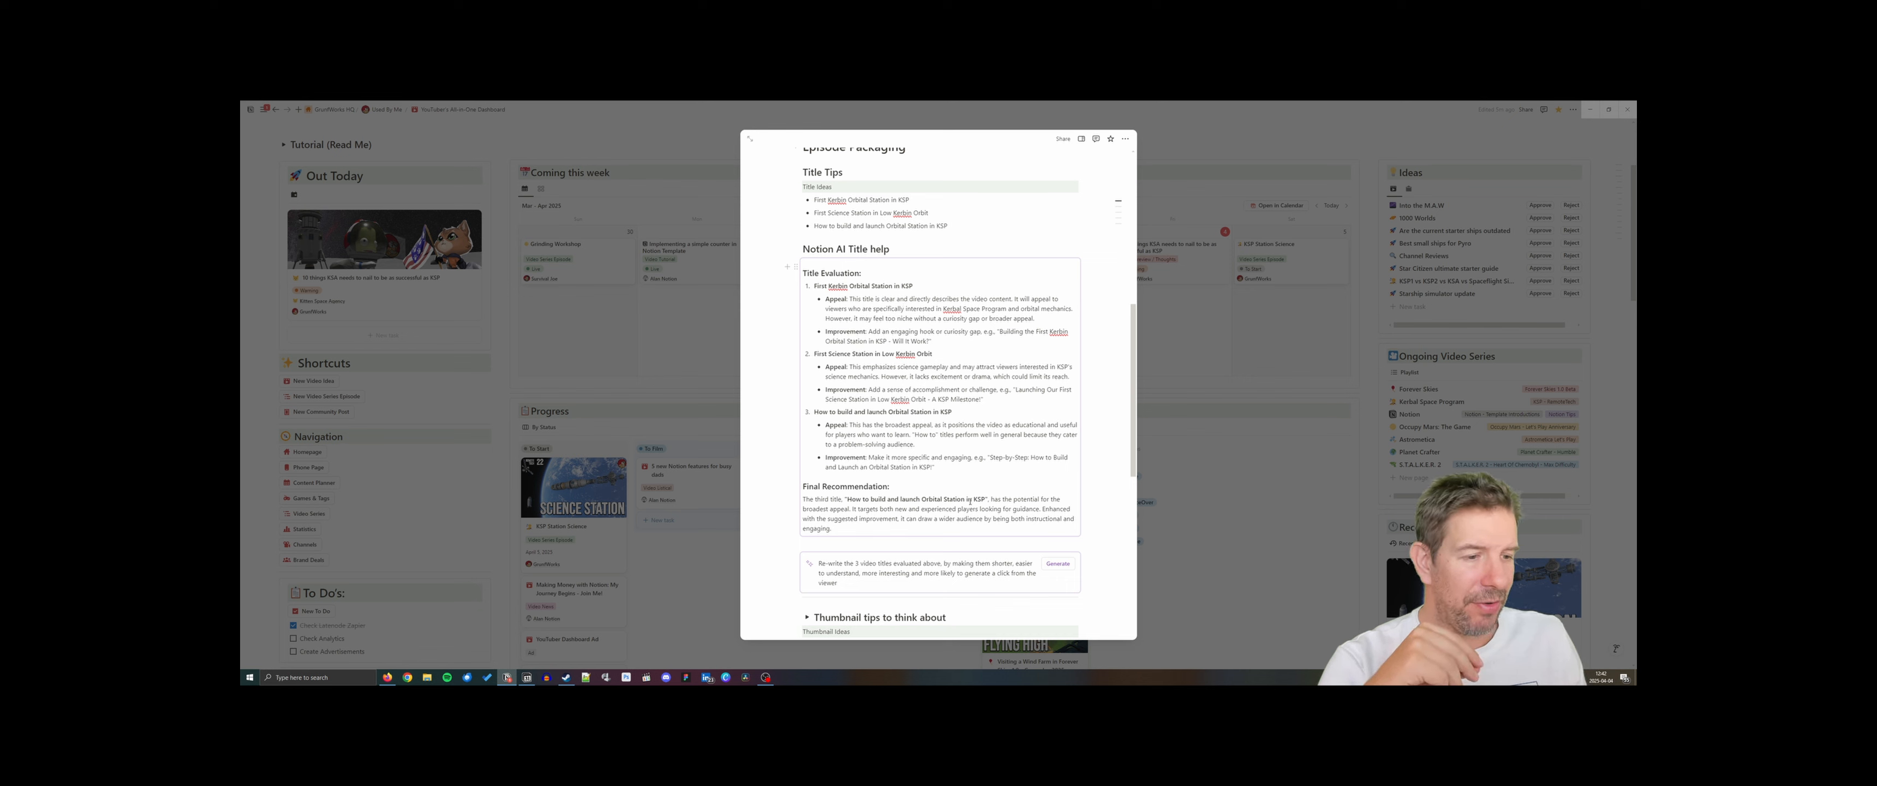
{"action": "scroll", "coordinate": [952, 490], "scroll_direction": "down", "scroll_amount": 2}
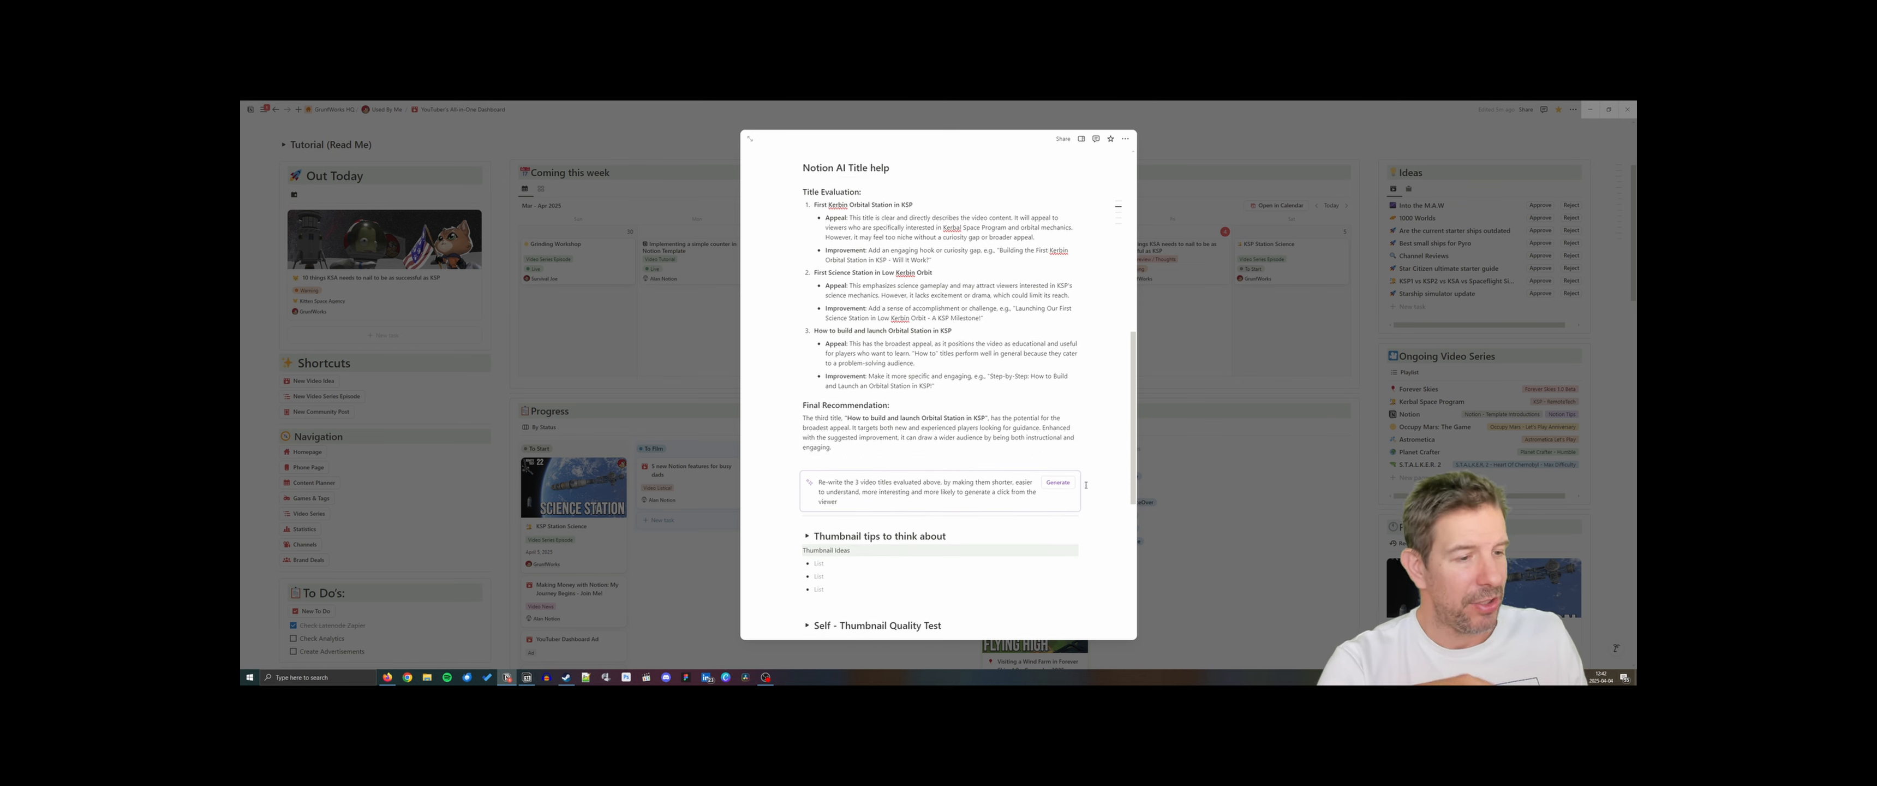
{"action": "left_click", "coordinate": [1058, 484]}
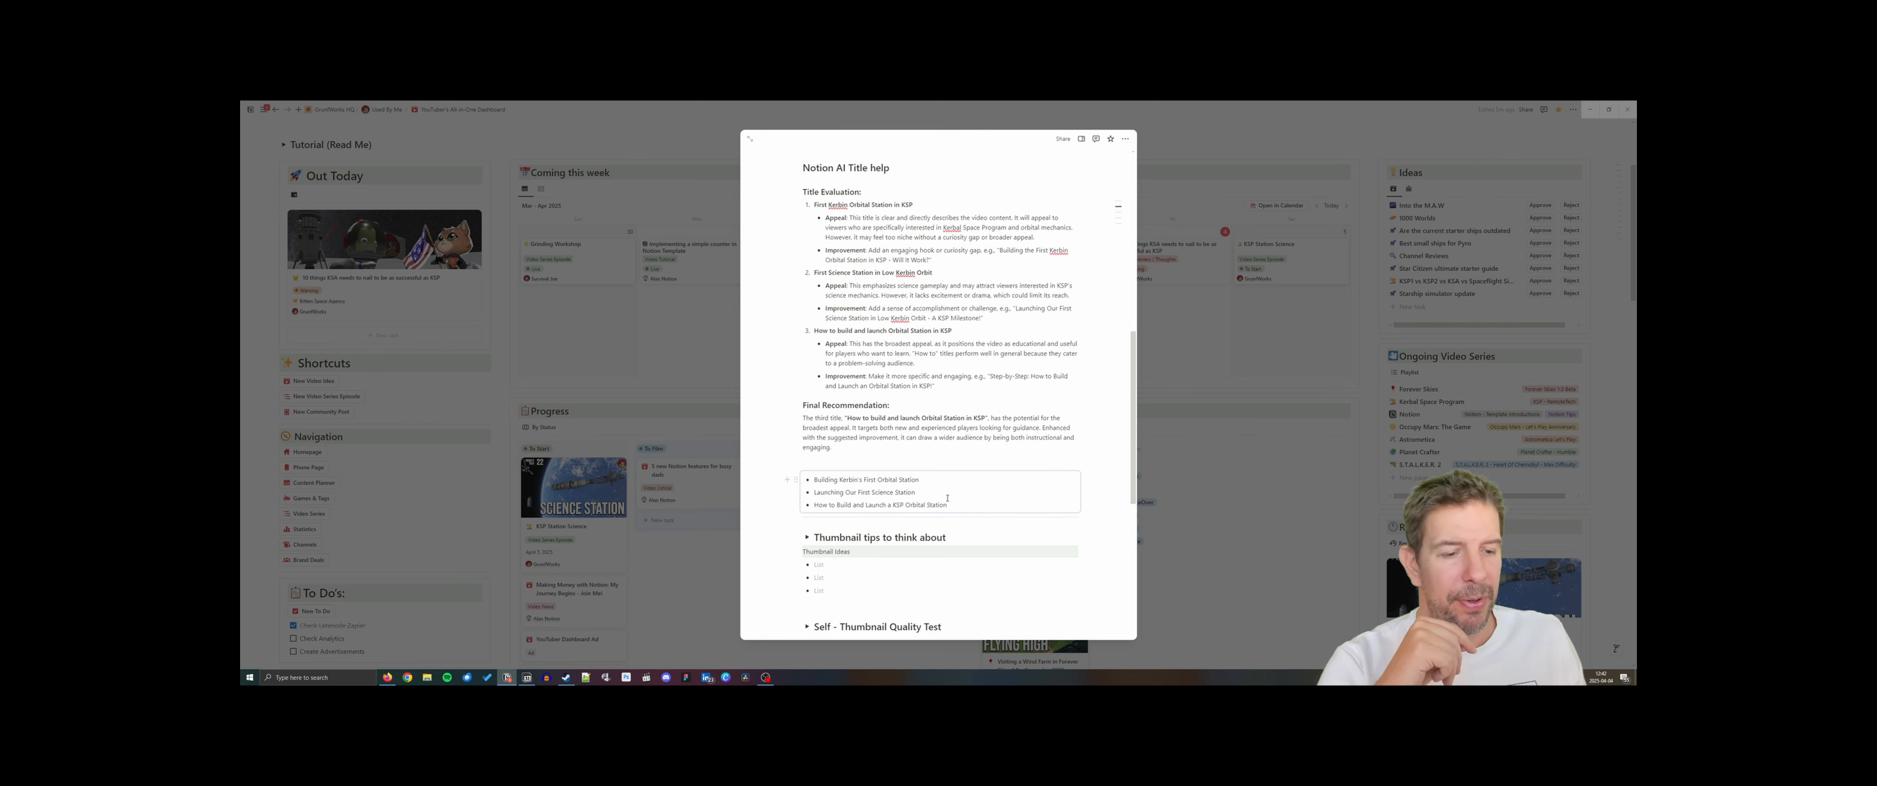
{"action": "scroll", "coordinate": [838, 445], "scroll_direction": "down", "scroll_amount": 2}
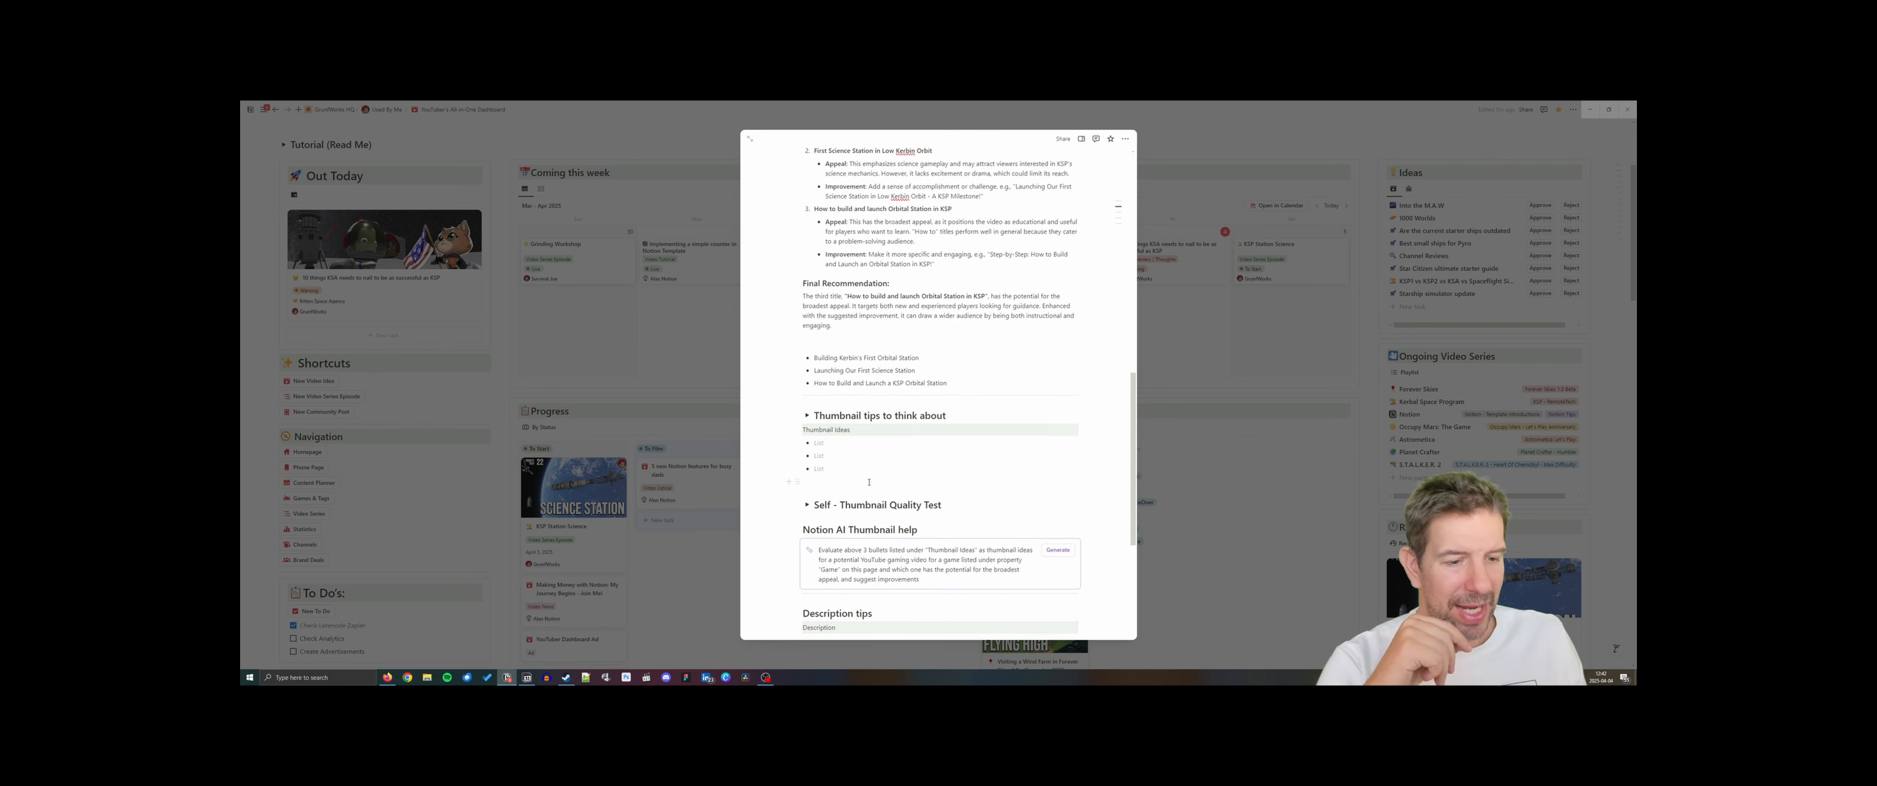
Generate the Notion AI brief video description based on the title ideas in the Description tips section
{"action": "scroll", "coordinate": [869, 482], "scroll_direction": "down", "scroll_amount": 1}
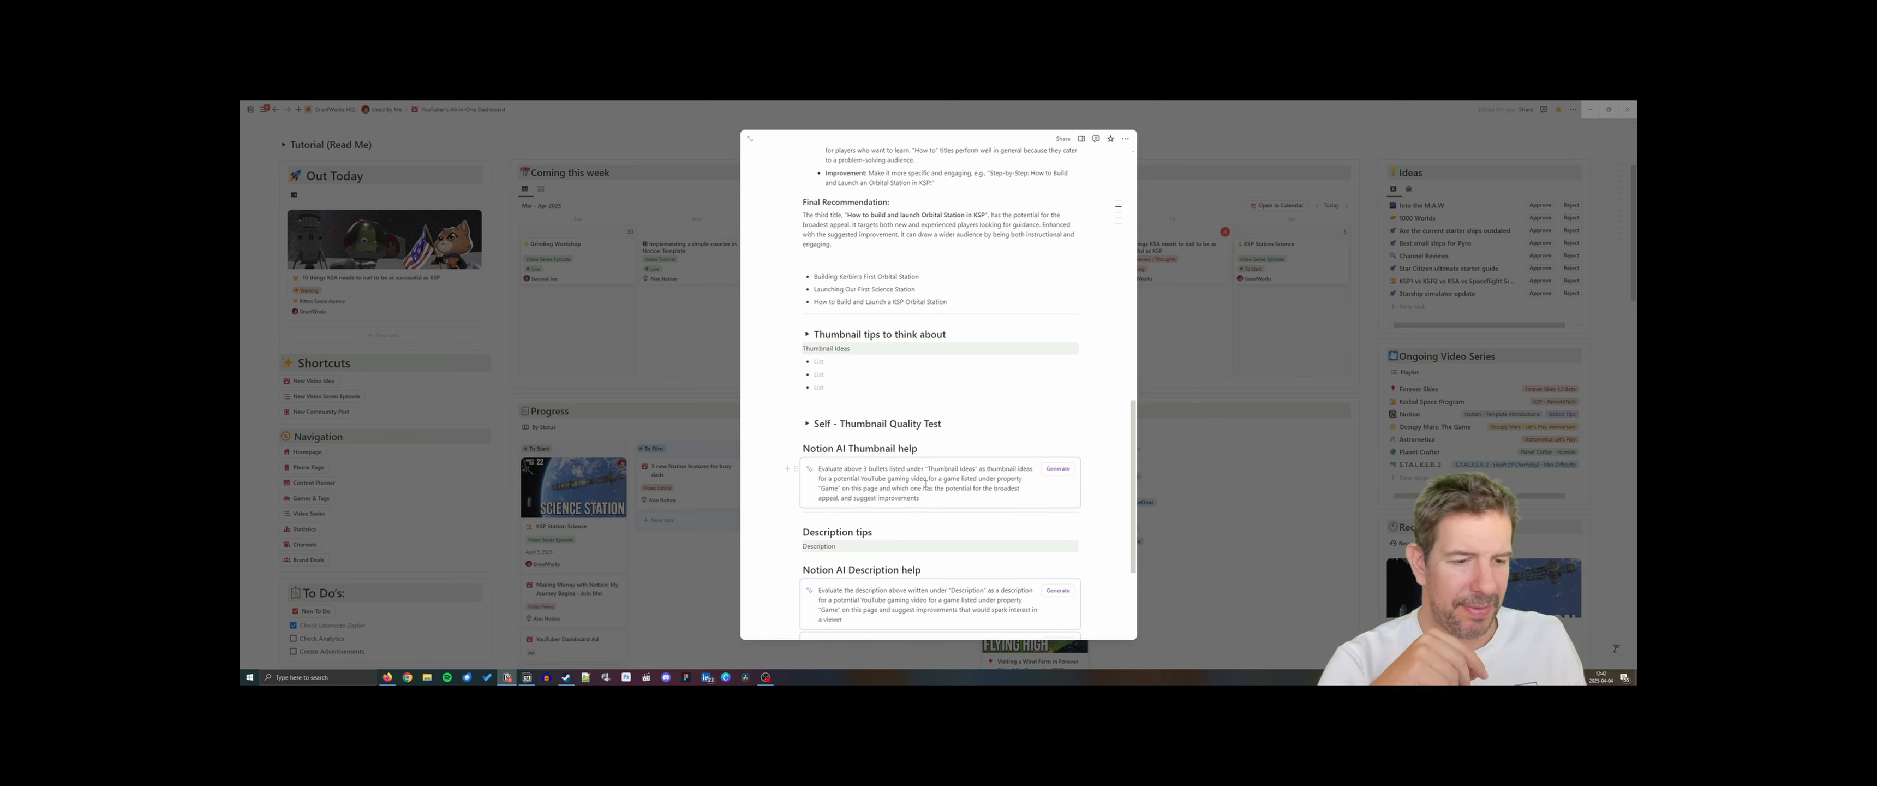
{"action": "scroll", "coordinate": [925, 483], "scroll_direction": "down", "scroll_amount": 2}
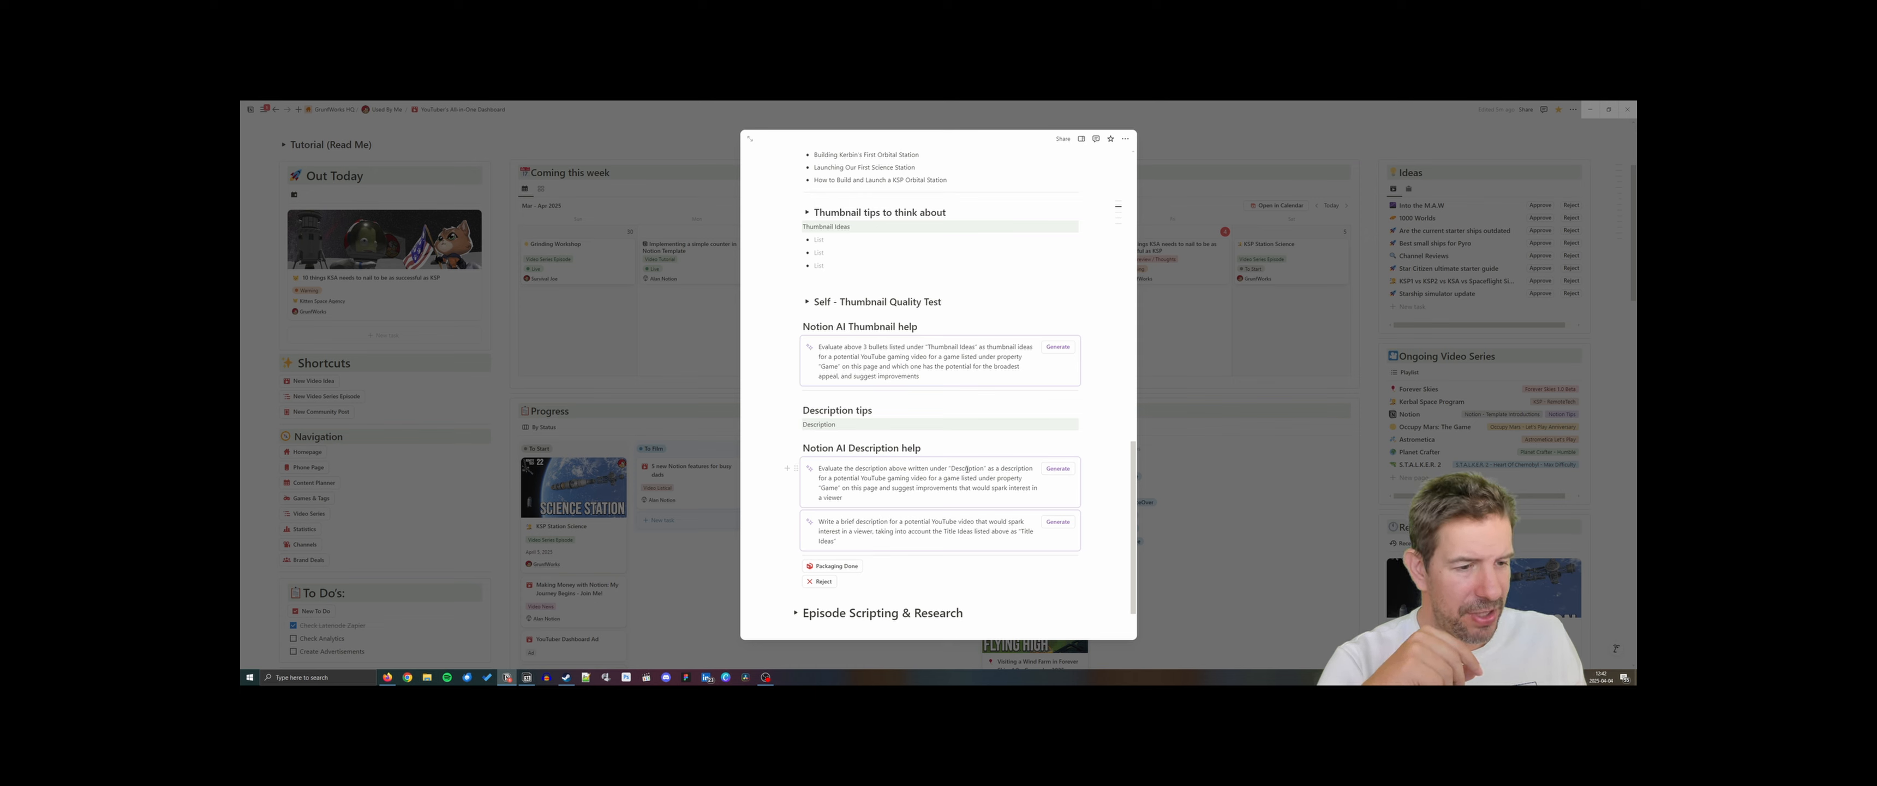
{"action": "left_click", "coordinate": [1058, 521]}
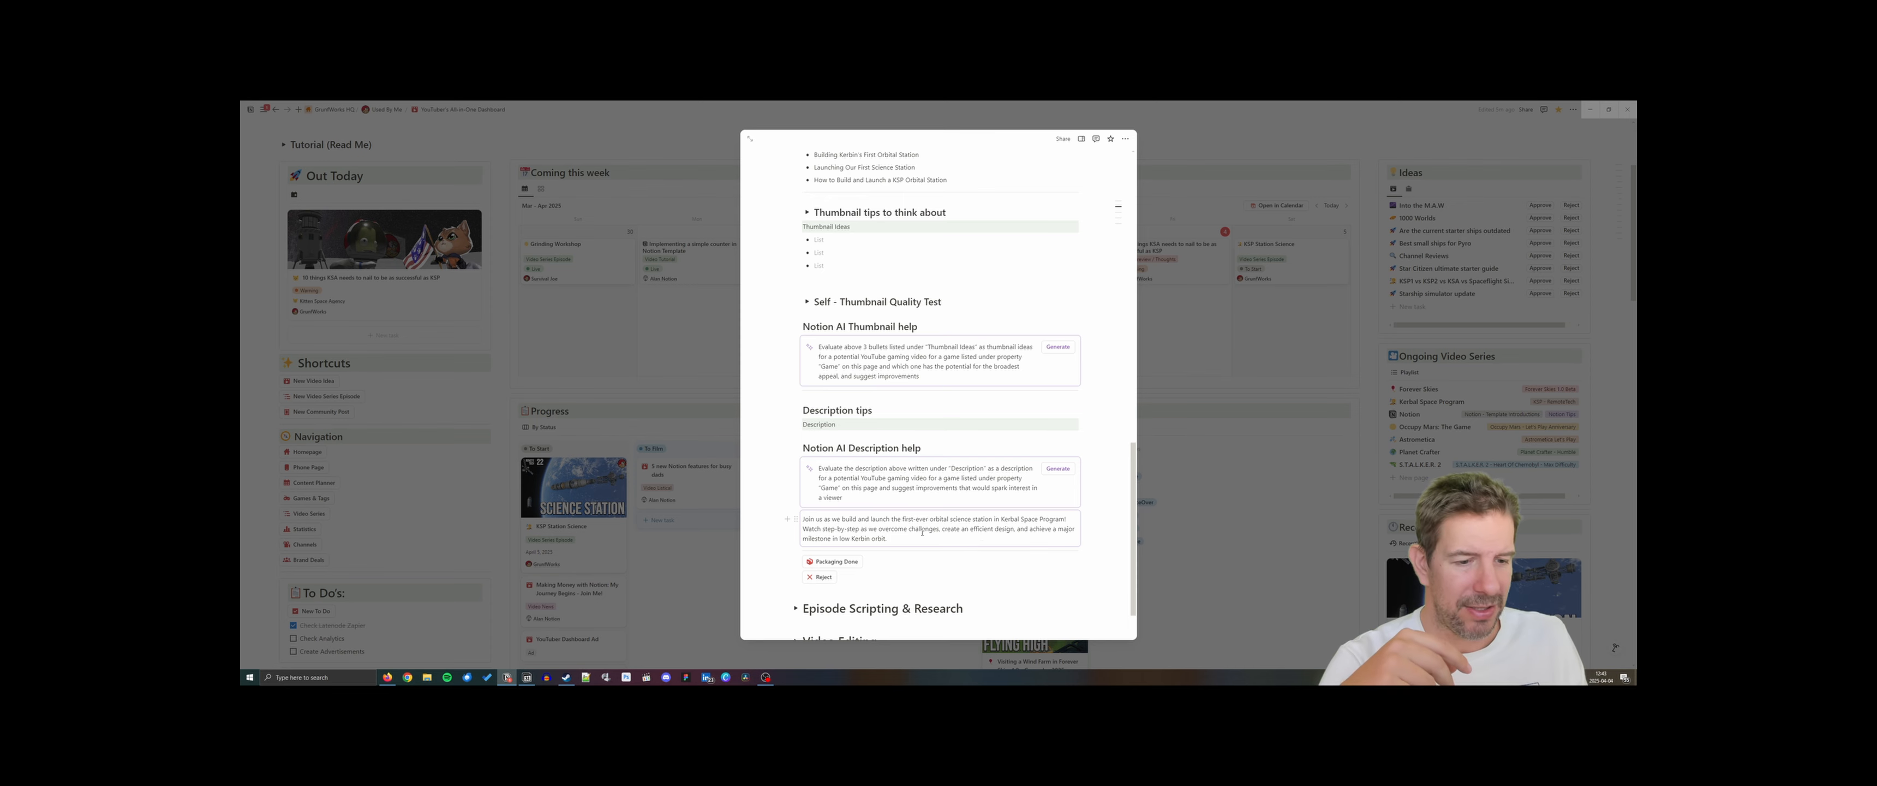
{"action": "scroll", "coordinate": [911, 526], "scroll_direction": "down", "scroll_amount": 1}
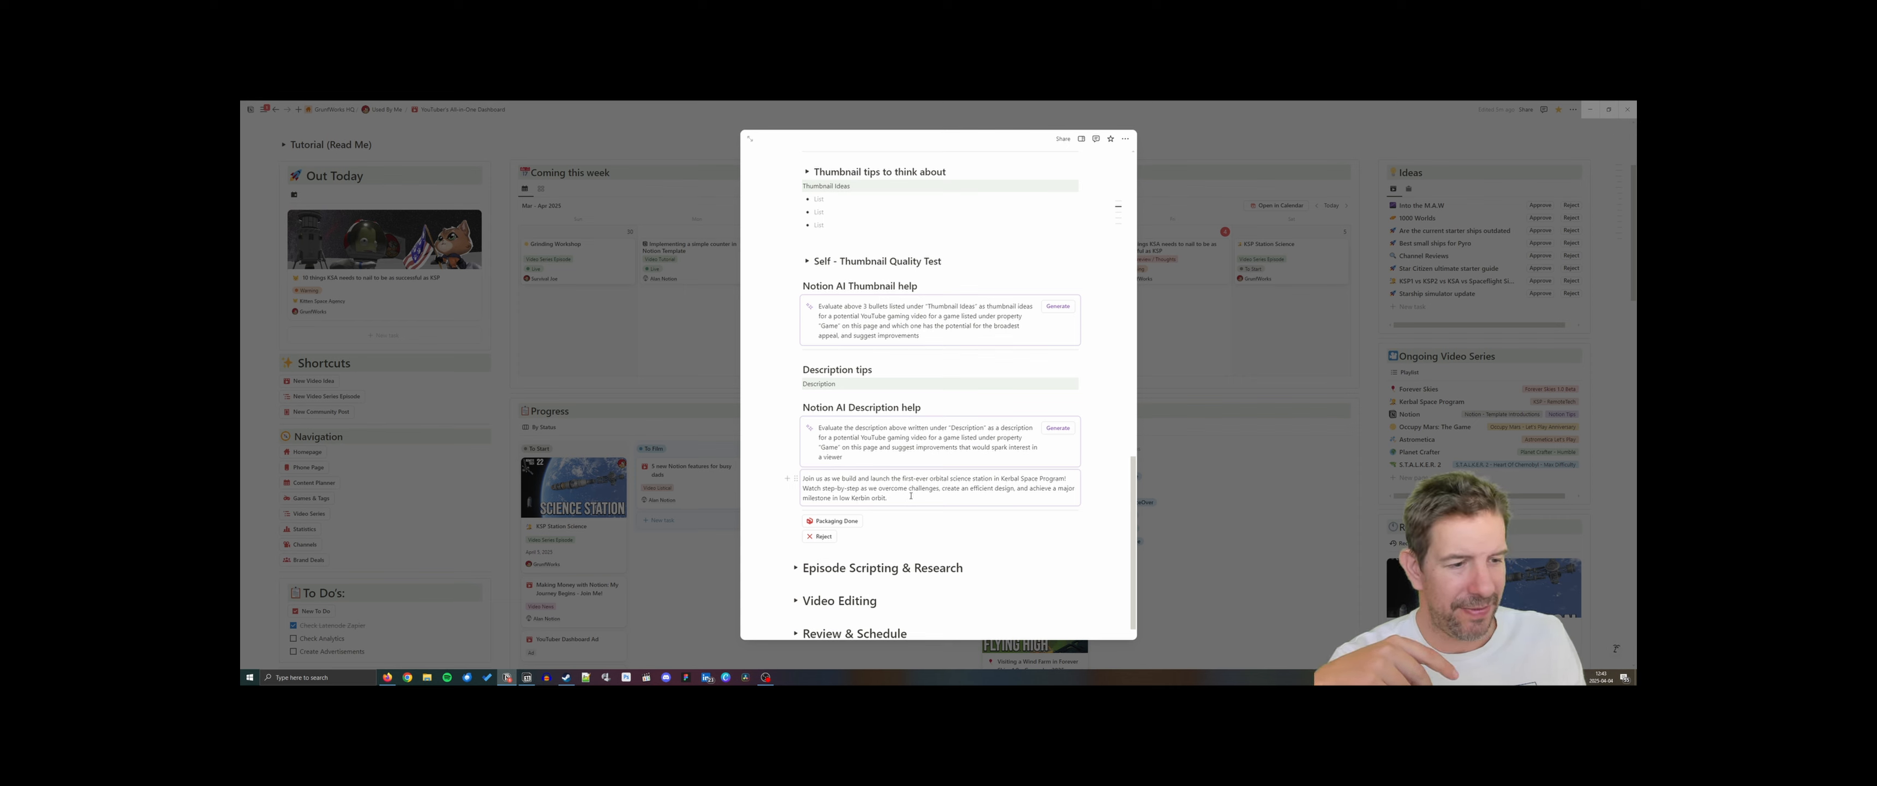
Copy the AI-generated description and replace the episode's Description property text with it
{"action": "left_click_drag", "start_coordinate": [887, 500], "coordinate": [802, 479]}
{"action": "key", "text": "ctrl+c"}
{"action": "scroll", "coordinate": [830, 480], "scroll_direction": "up", "scroll_amount": 15}
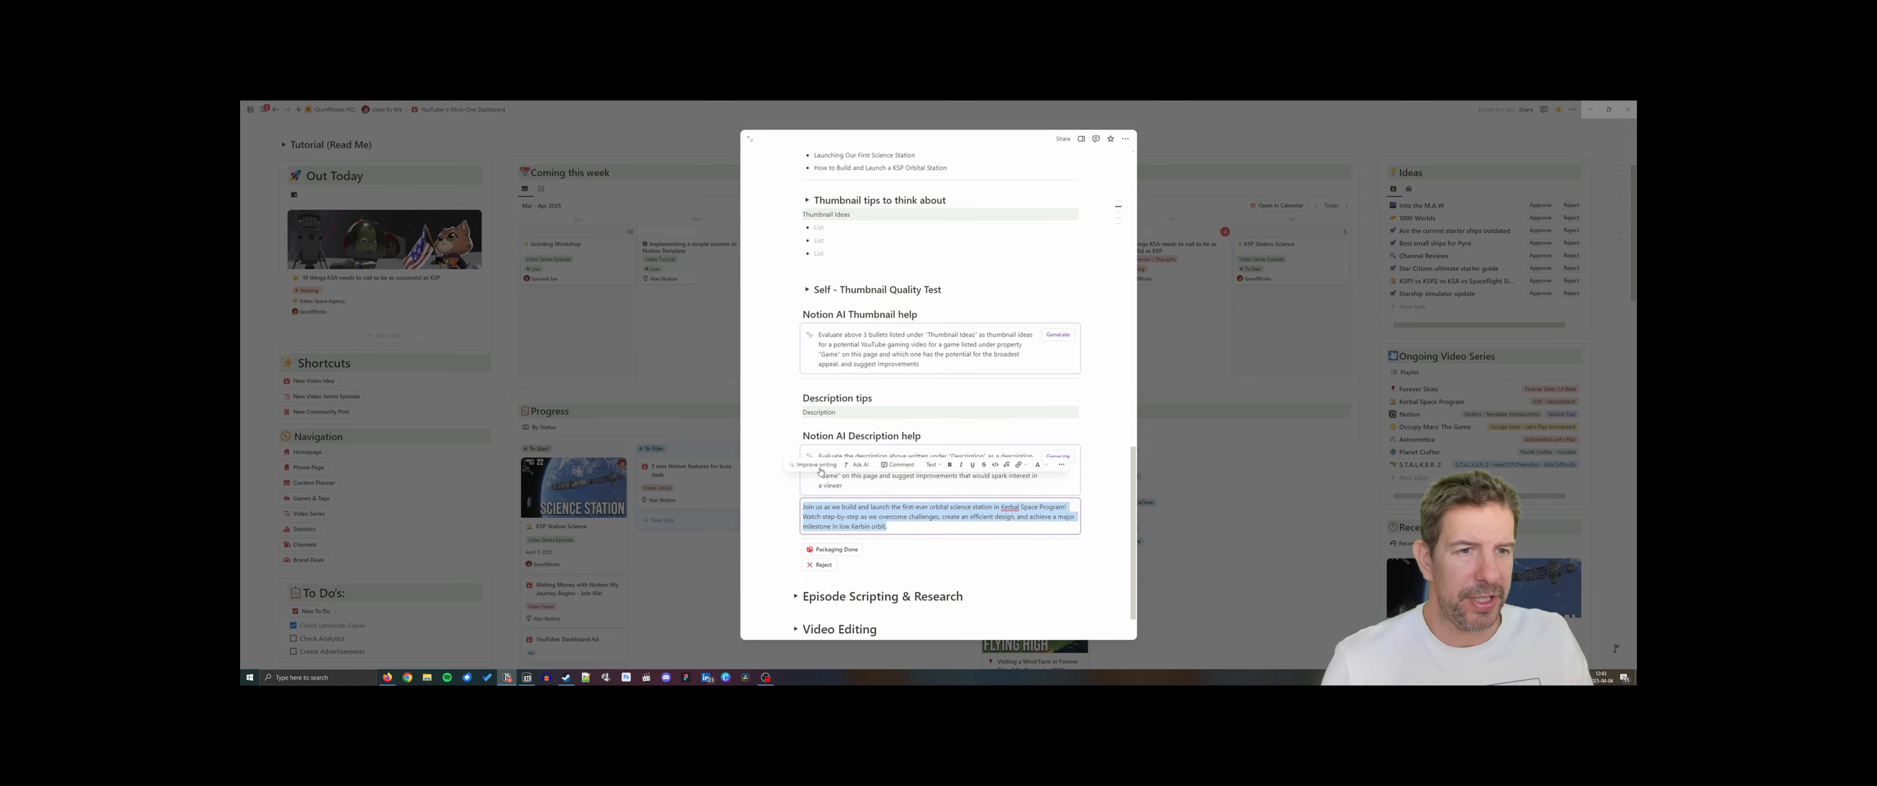
{"action": "triple_click", "coordinate": [830, 371]}
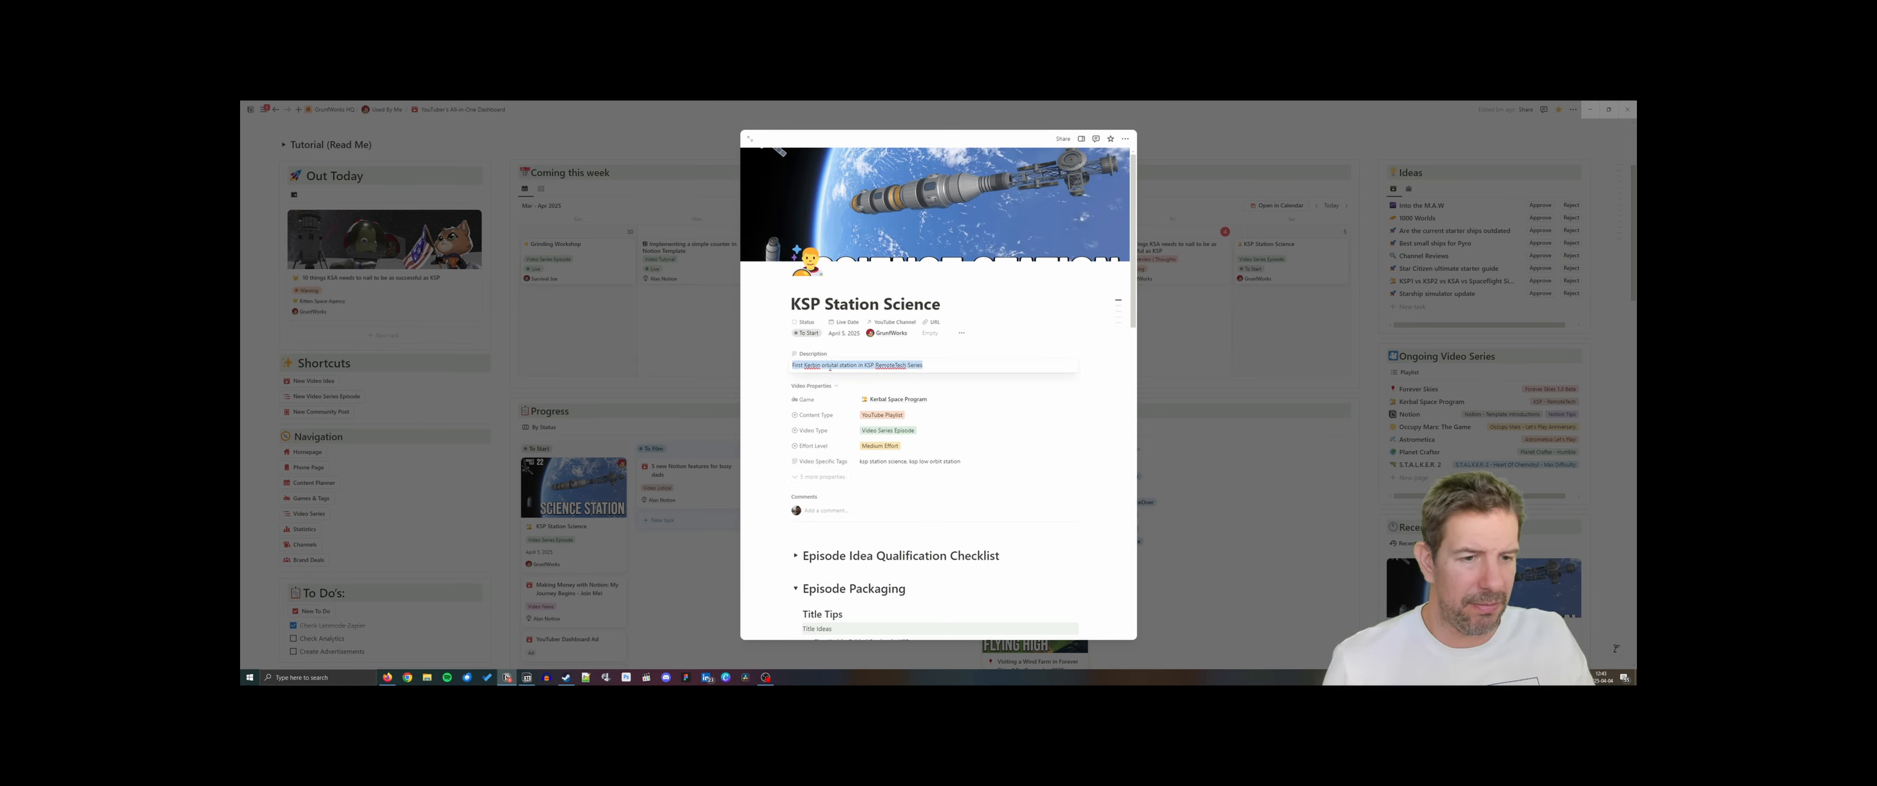
{"action": "key", "text": "ctrl+v"}
{"action": "key", "text": "Escape"}
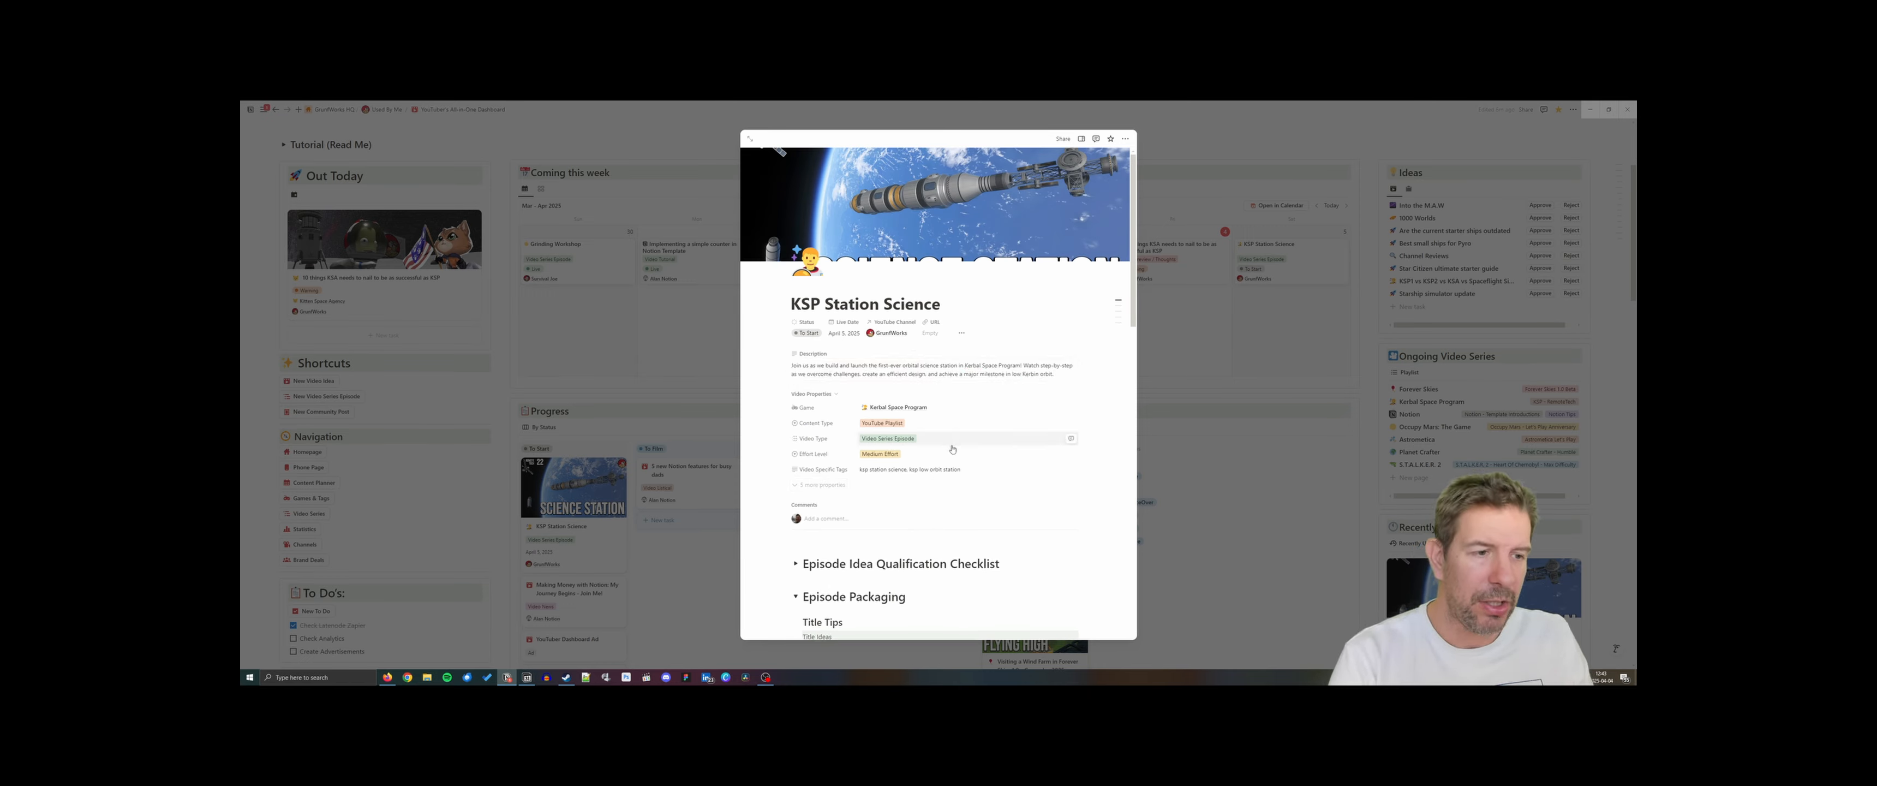
Mark the episode's packaging as done at the end of Episode Packaging and close the episode page
{"action": "scroll", "coordinate": [969, 446], "scroll_direction": "down", "scroll_amount": 2}
{"action": "scroll", "coordinate": [977, 449], "scroll_direction": "down", "scroll_amount": 10}
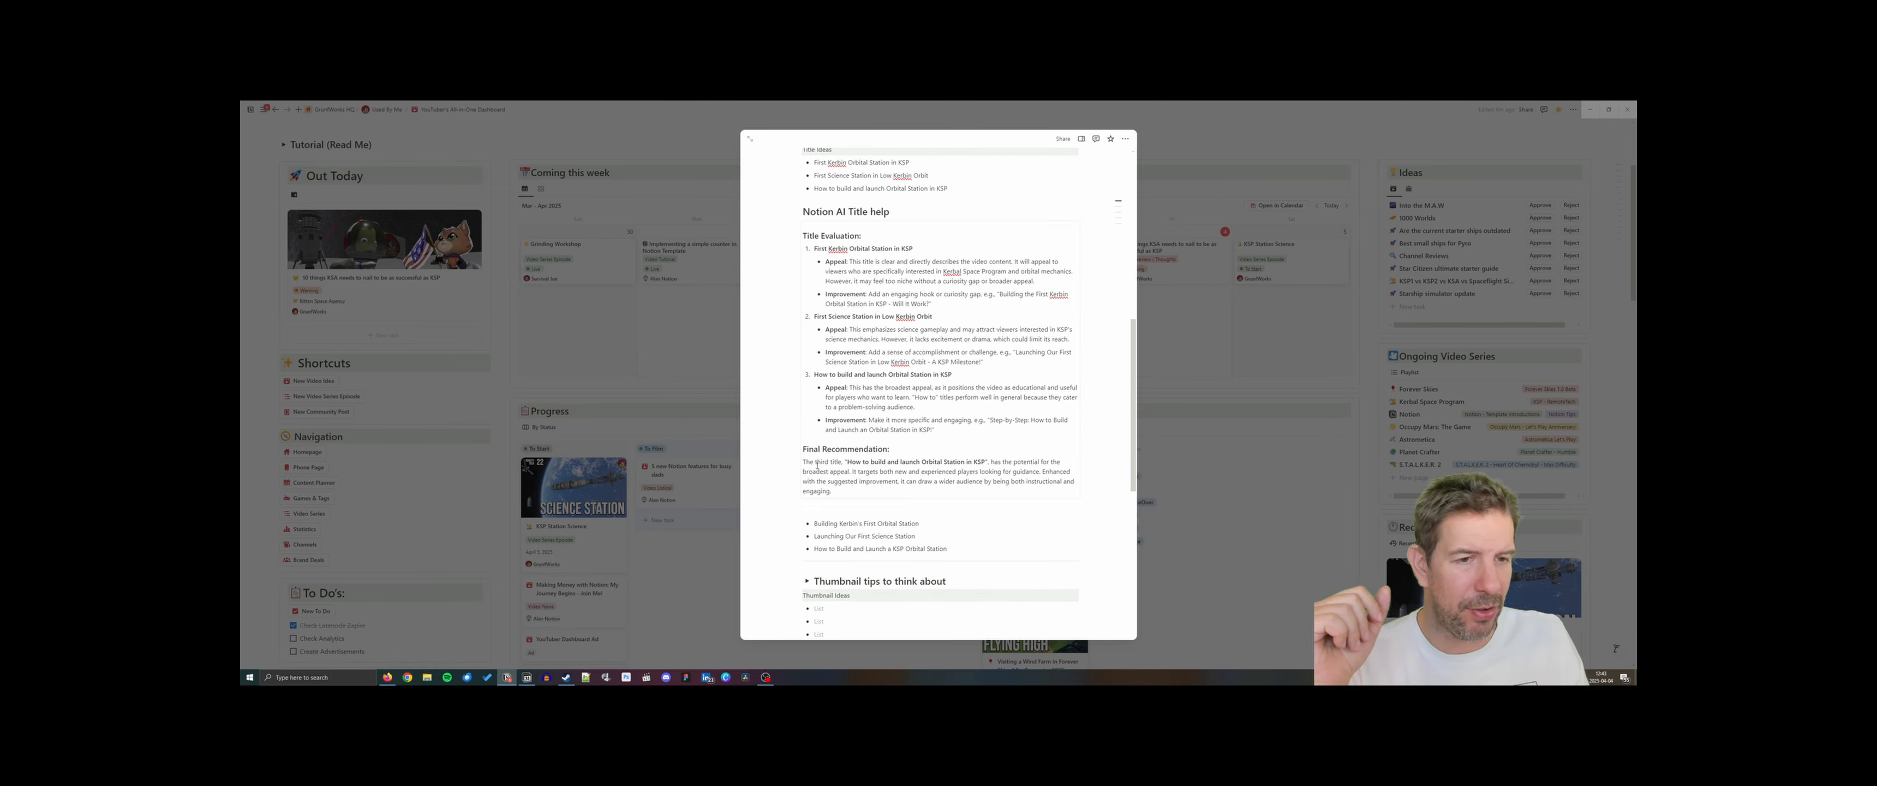
{"action": "scroll", "coordinate": [817, 465], "scroll_direction": "up", "scroll_amount": 10}
{"action": "scroll", "coordinate": [816, 465], "scroll_direction": "down", "scroll_amount": 17}
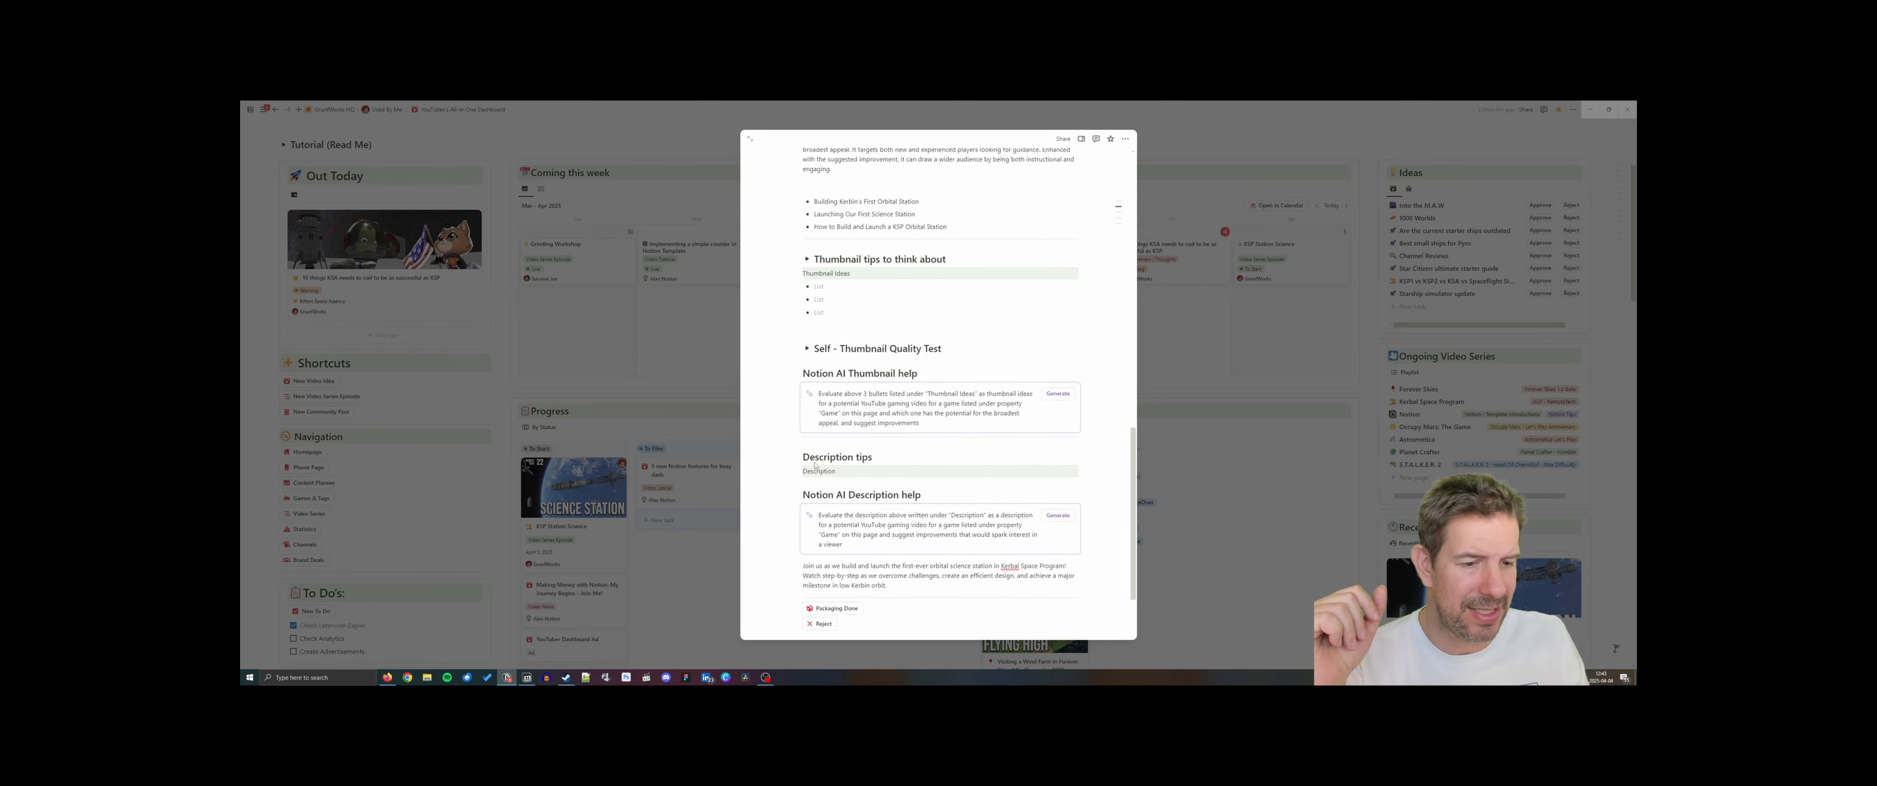
{"action": "scroll", "coordinate": [817, 465], "scroll_direction": "down", "scroll_amount": 4}
{"action": "left_click", "coordinate": [837, 457]}
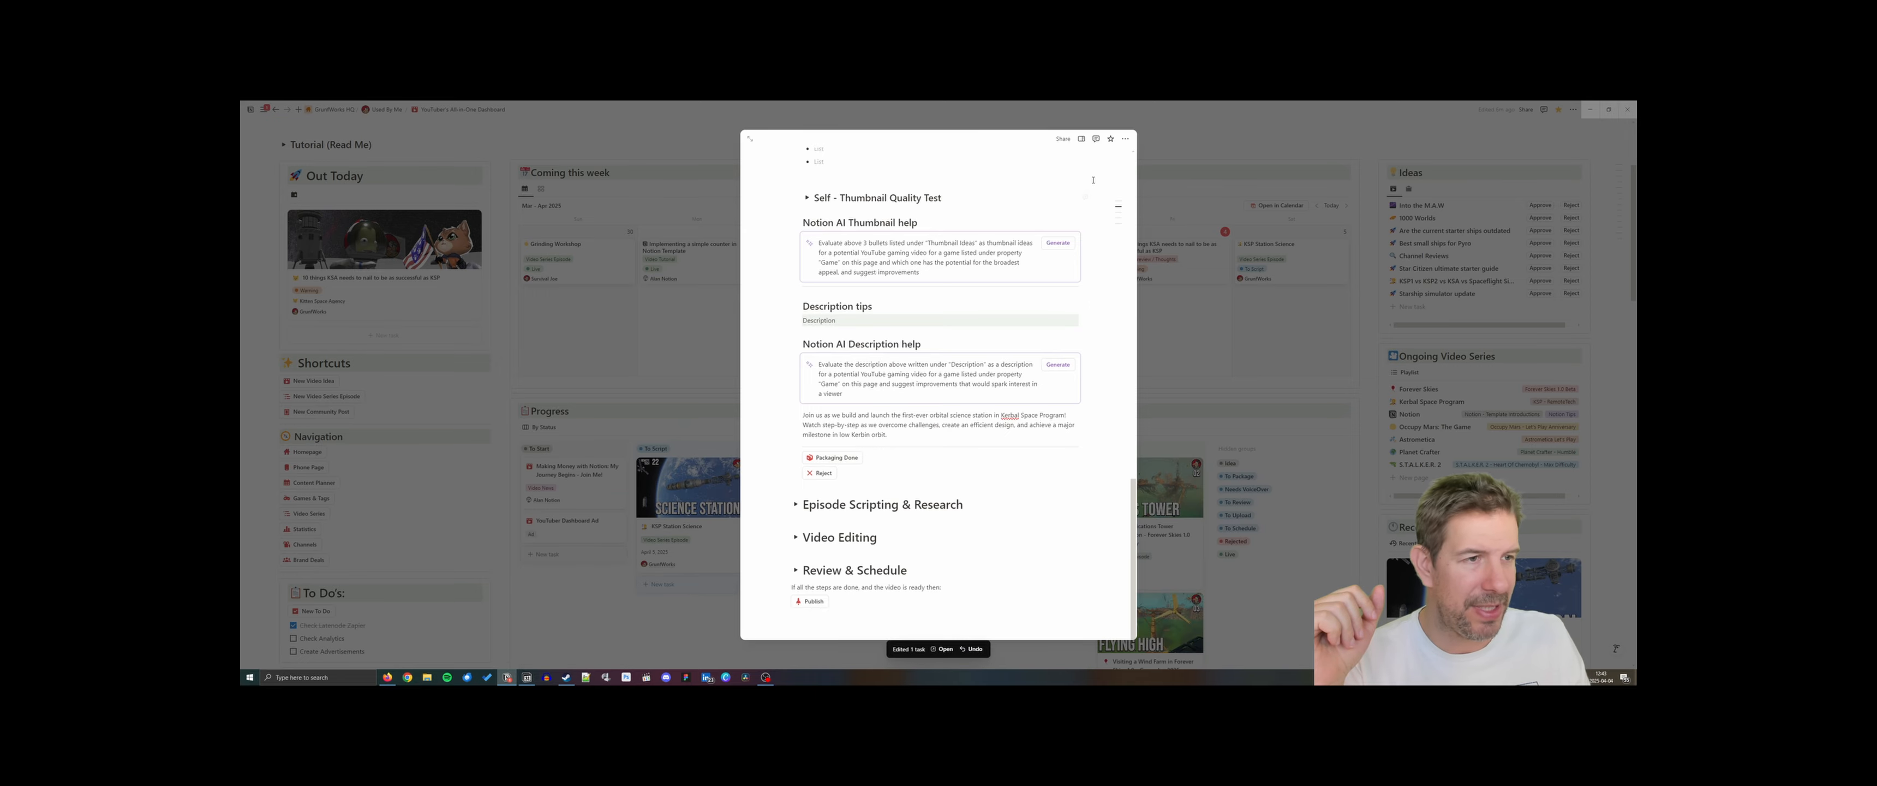
{"action": "left_click", "coordinate": [1218, 326]}
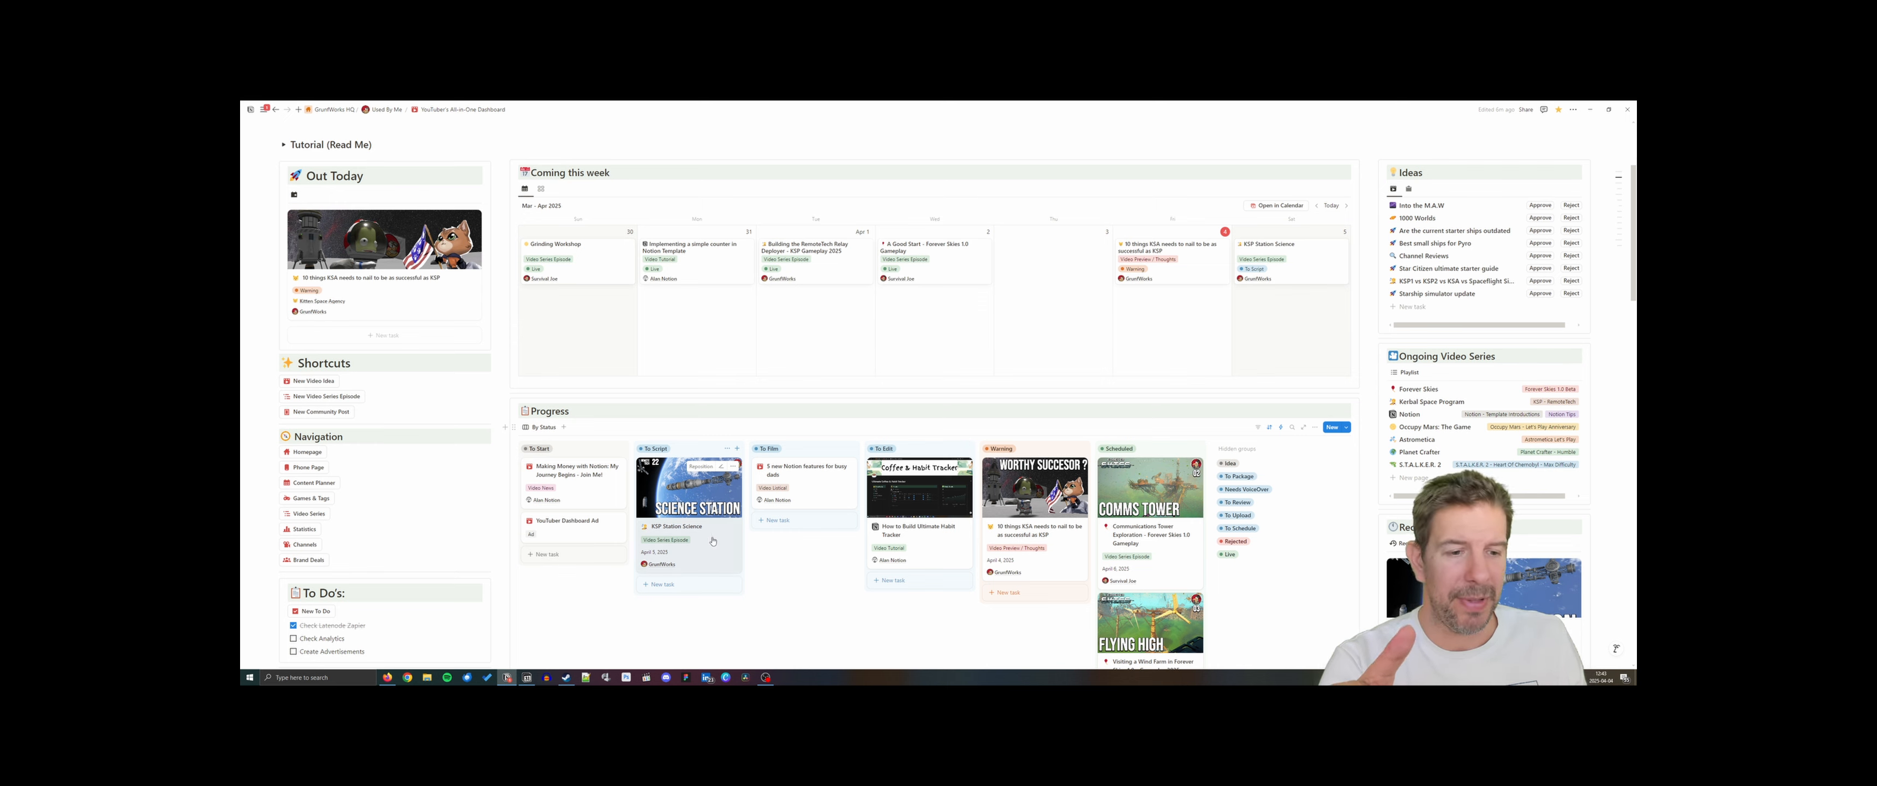
Move the KSP Station Science card to To Edit on the Progress board, and reopen it to collapse Episode Packaging
{"action": "left_click_drag", "start_coordinate": [713, 541], "coordinate": [947, 595]}
{"action": "scroll", "coordinate": [836, 510], "scroll_direction": "down", "scroll_amount": 2}
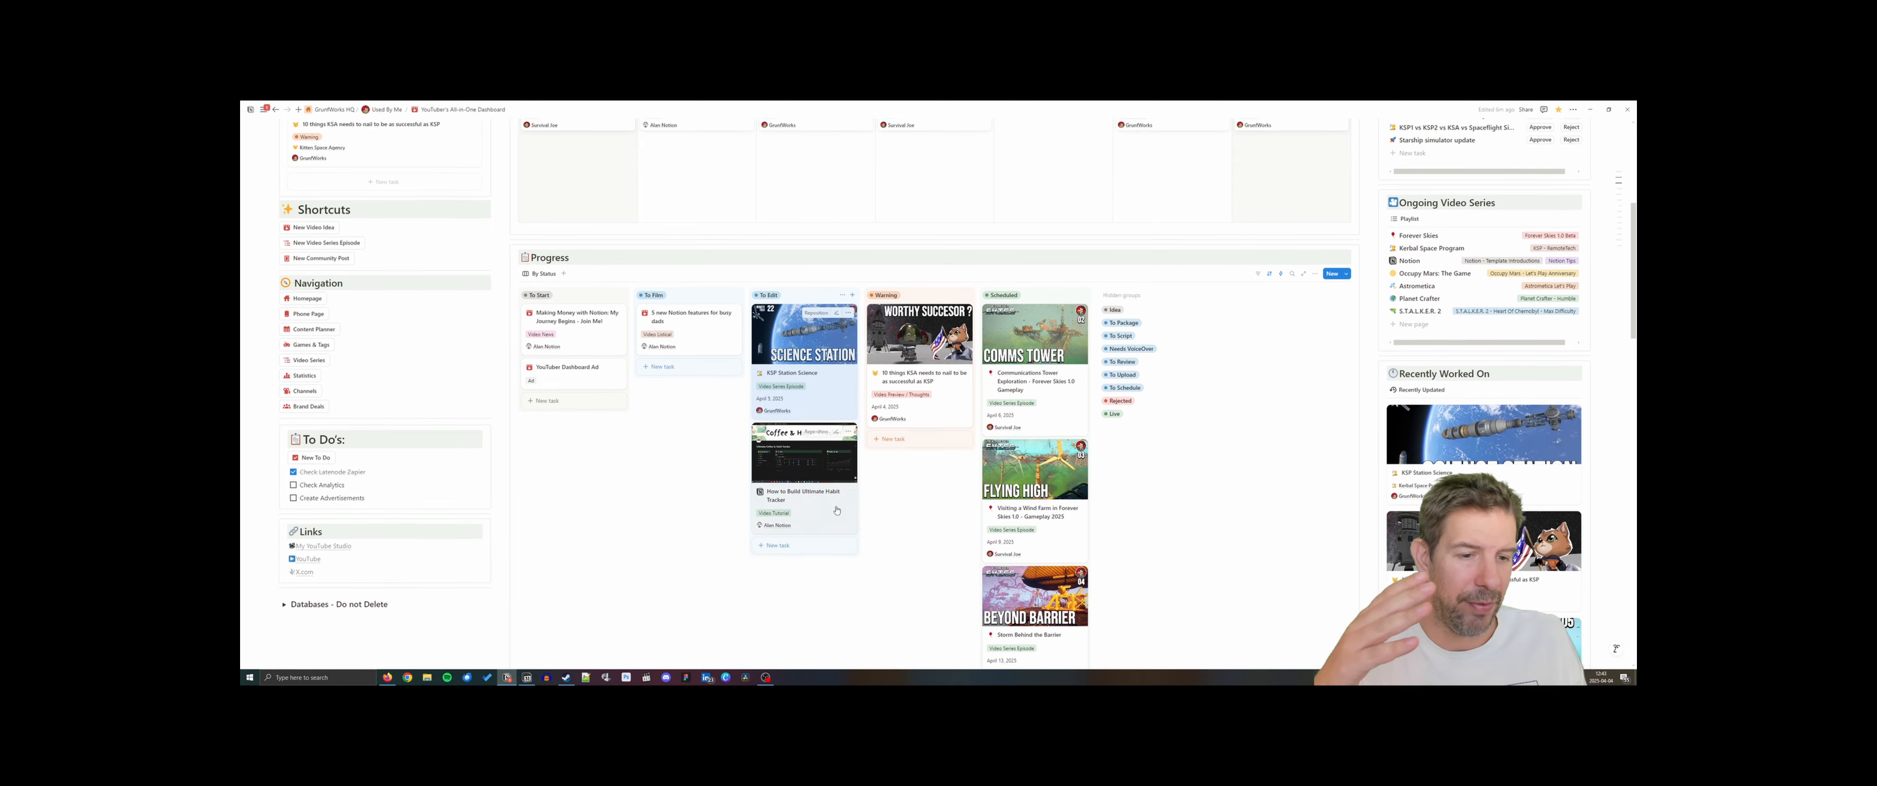
{"action": "left_click", "coordinate": [806, 365]}
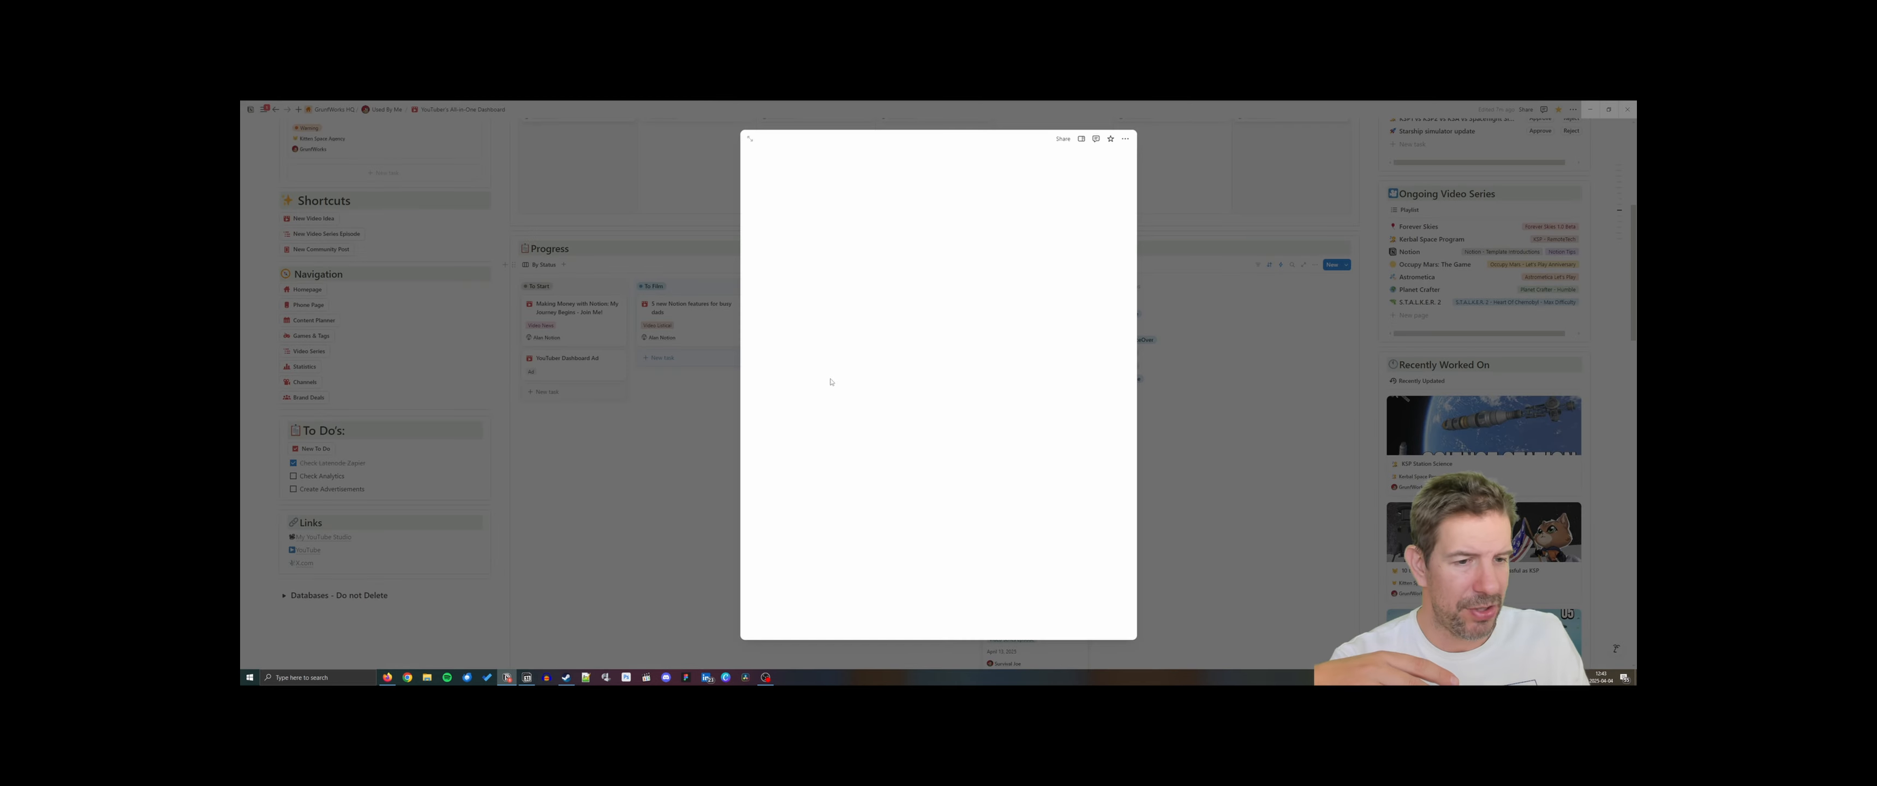
{"action": "scroll", "coordinate": [837, 480], "scroll_direction": "down", "scroll_amount": 3}
{"action": "left_click", "coordinate": [795, 394]}
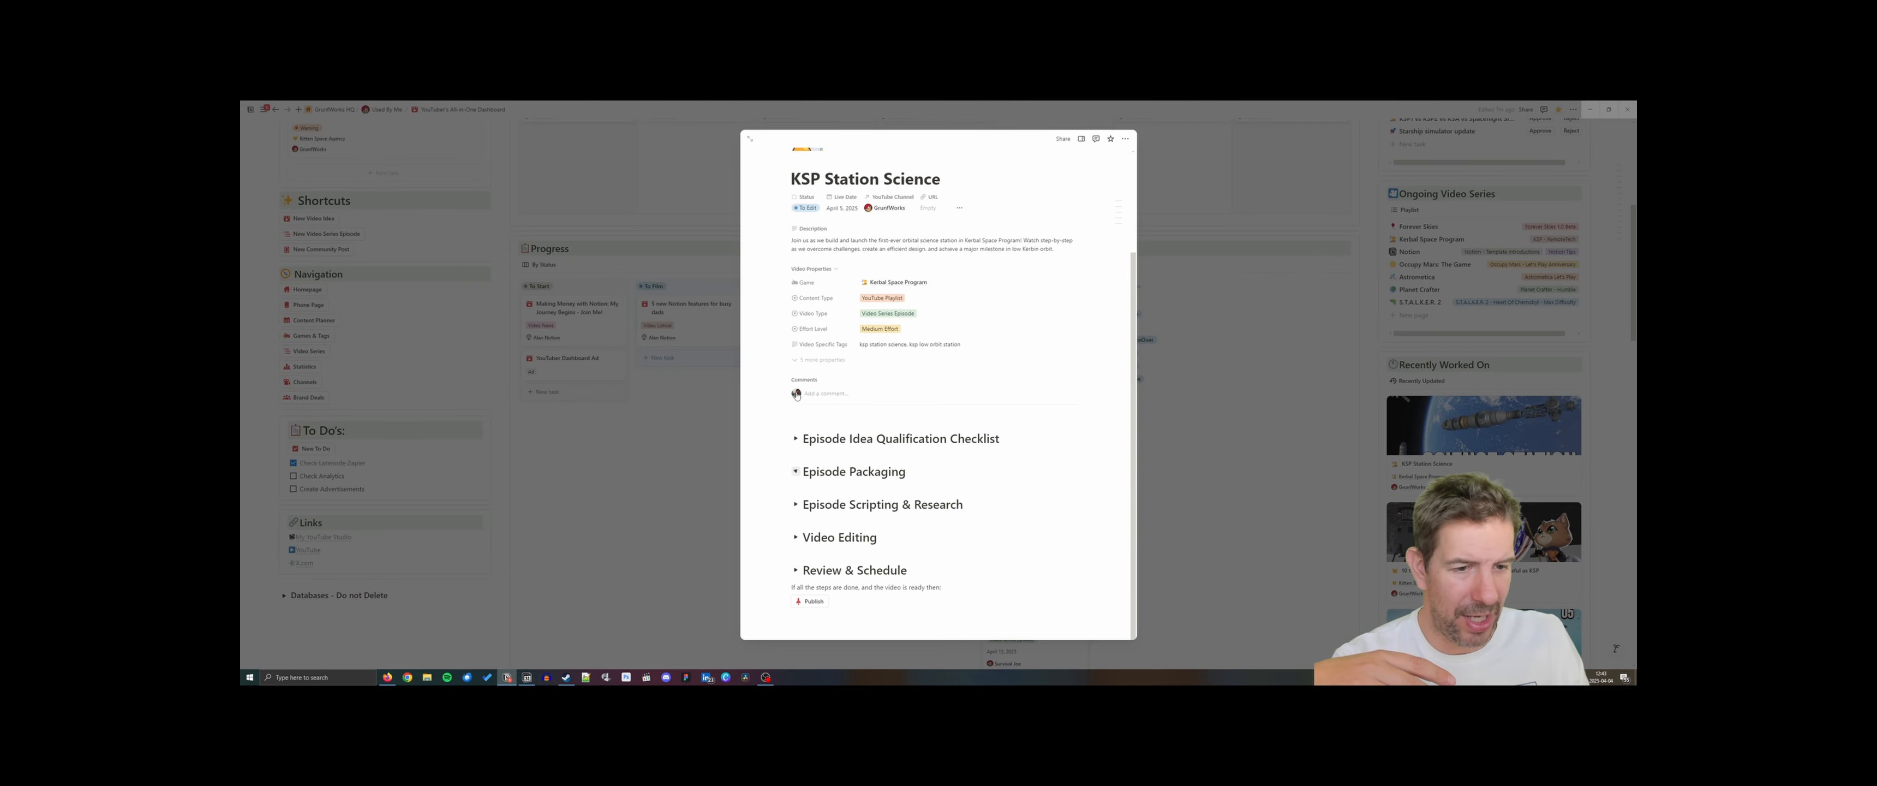
Look through the Episode Scripting & Research section with its scripting tips and the Video Editing section, and close the episode page
{"action": "left_click", "coordinate": [795, 504]}
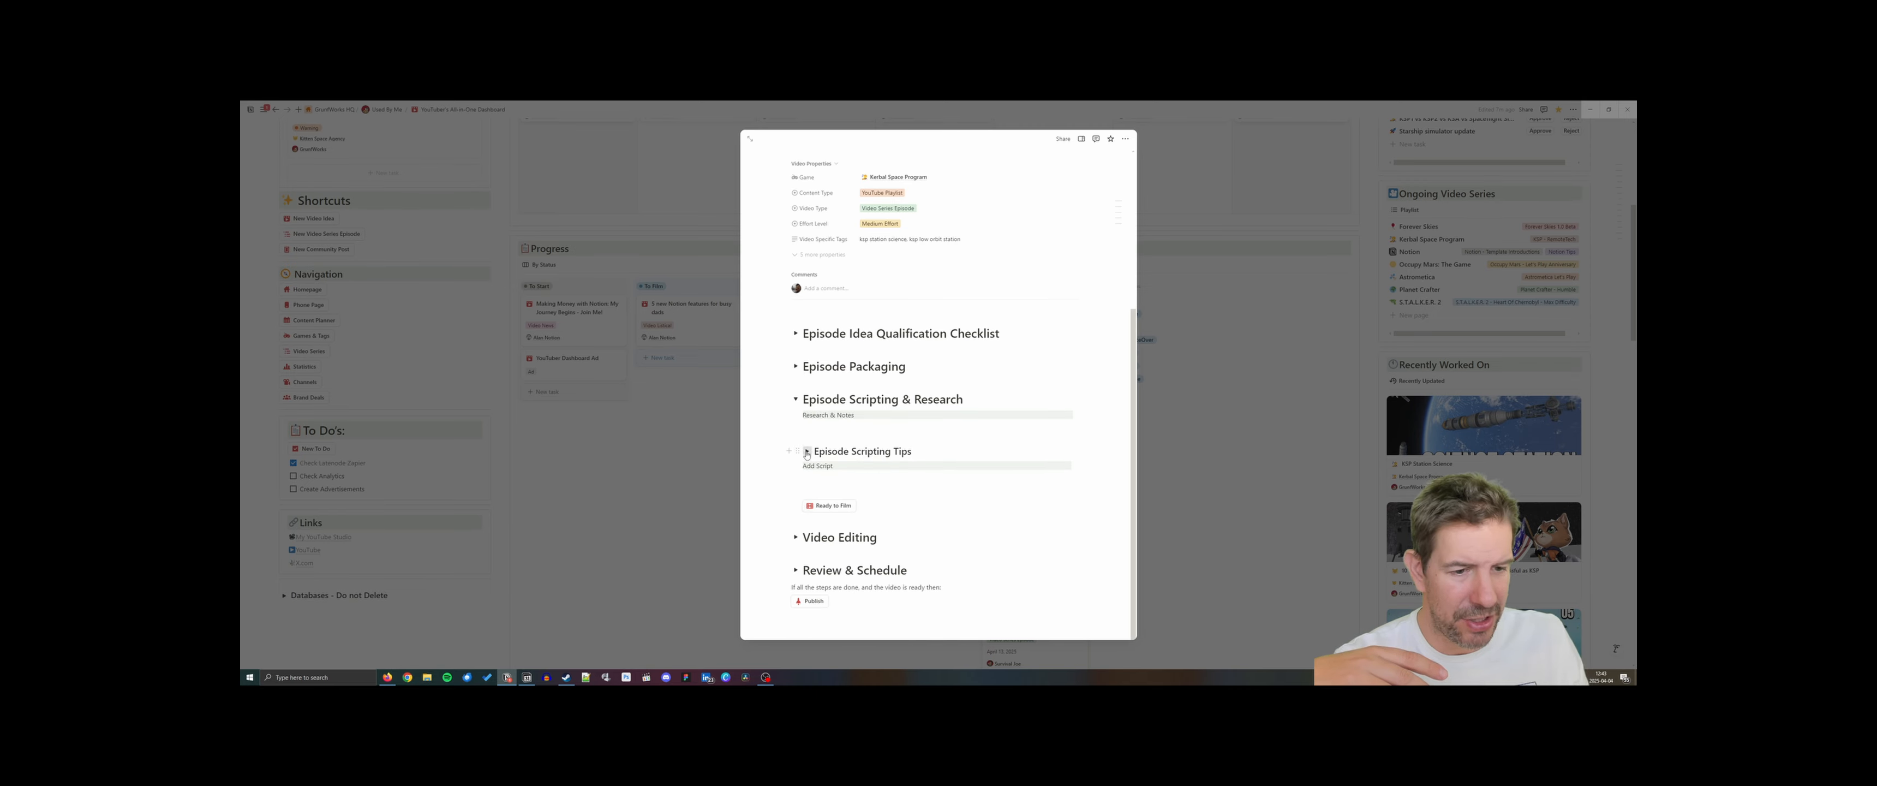
{"action": "left_click", "coordinate": [808, 452]}
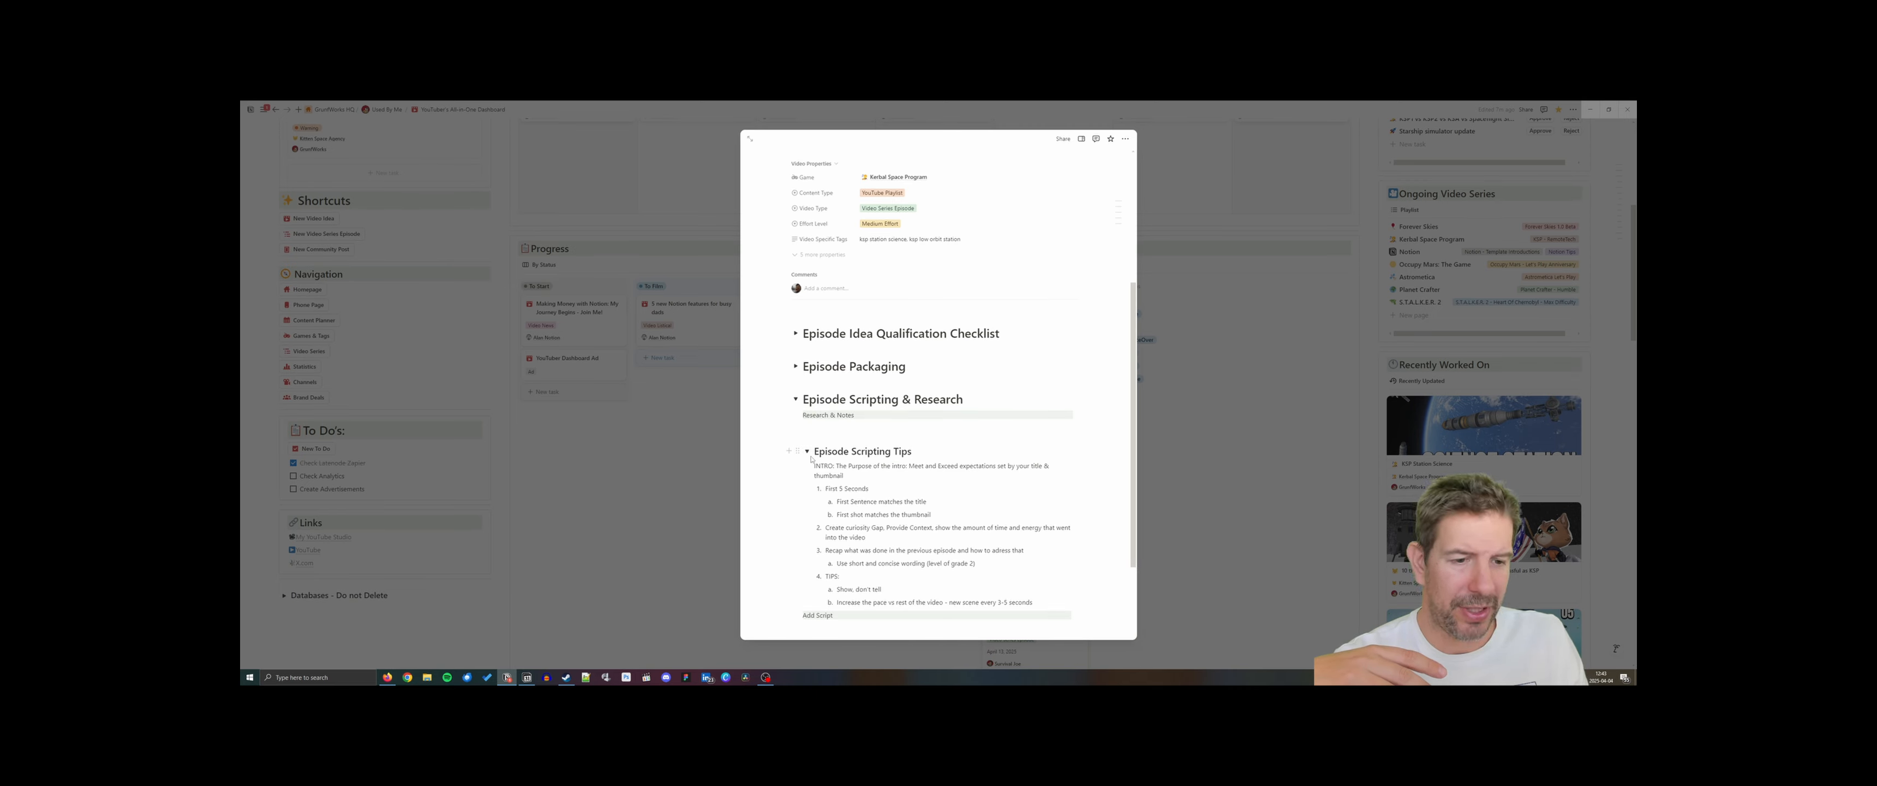
{"action": "left_click", "coordinate": [807, 452]}
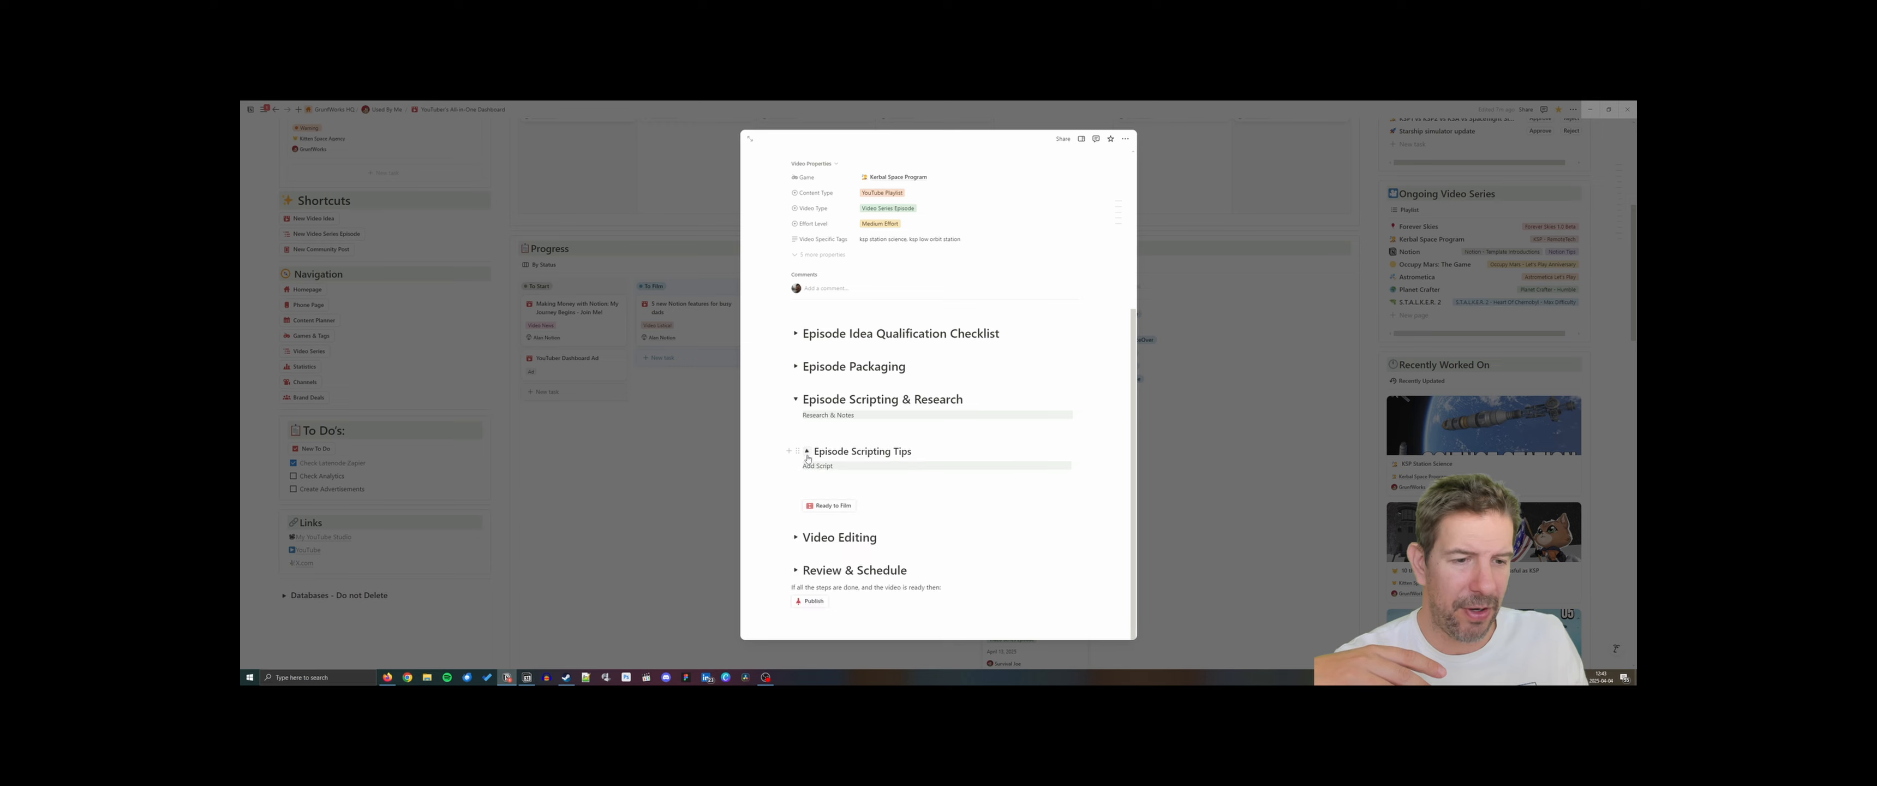
{"action": "left_click", "coordinate": [796, 537]}
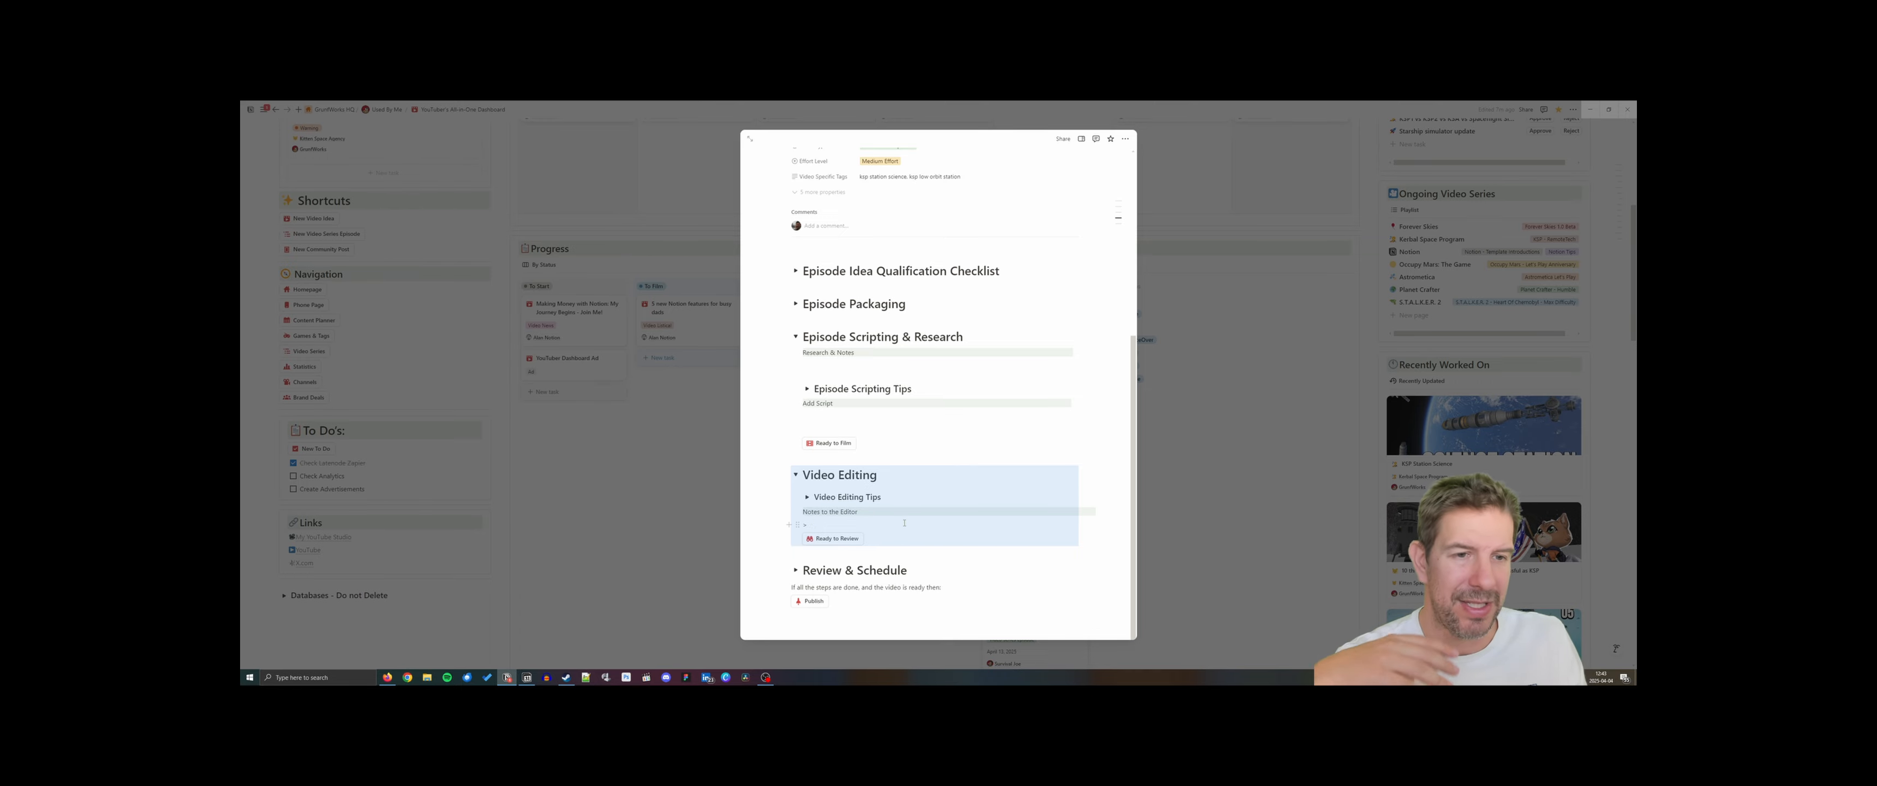
{"action": "scroll", "coordinate": [892, 520], "scroll_direction": "up", "scroll_amount": 5}
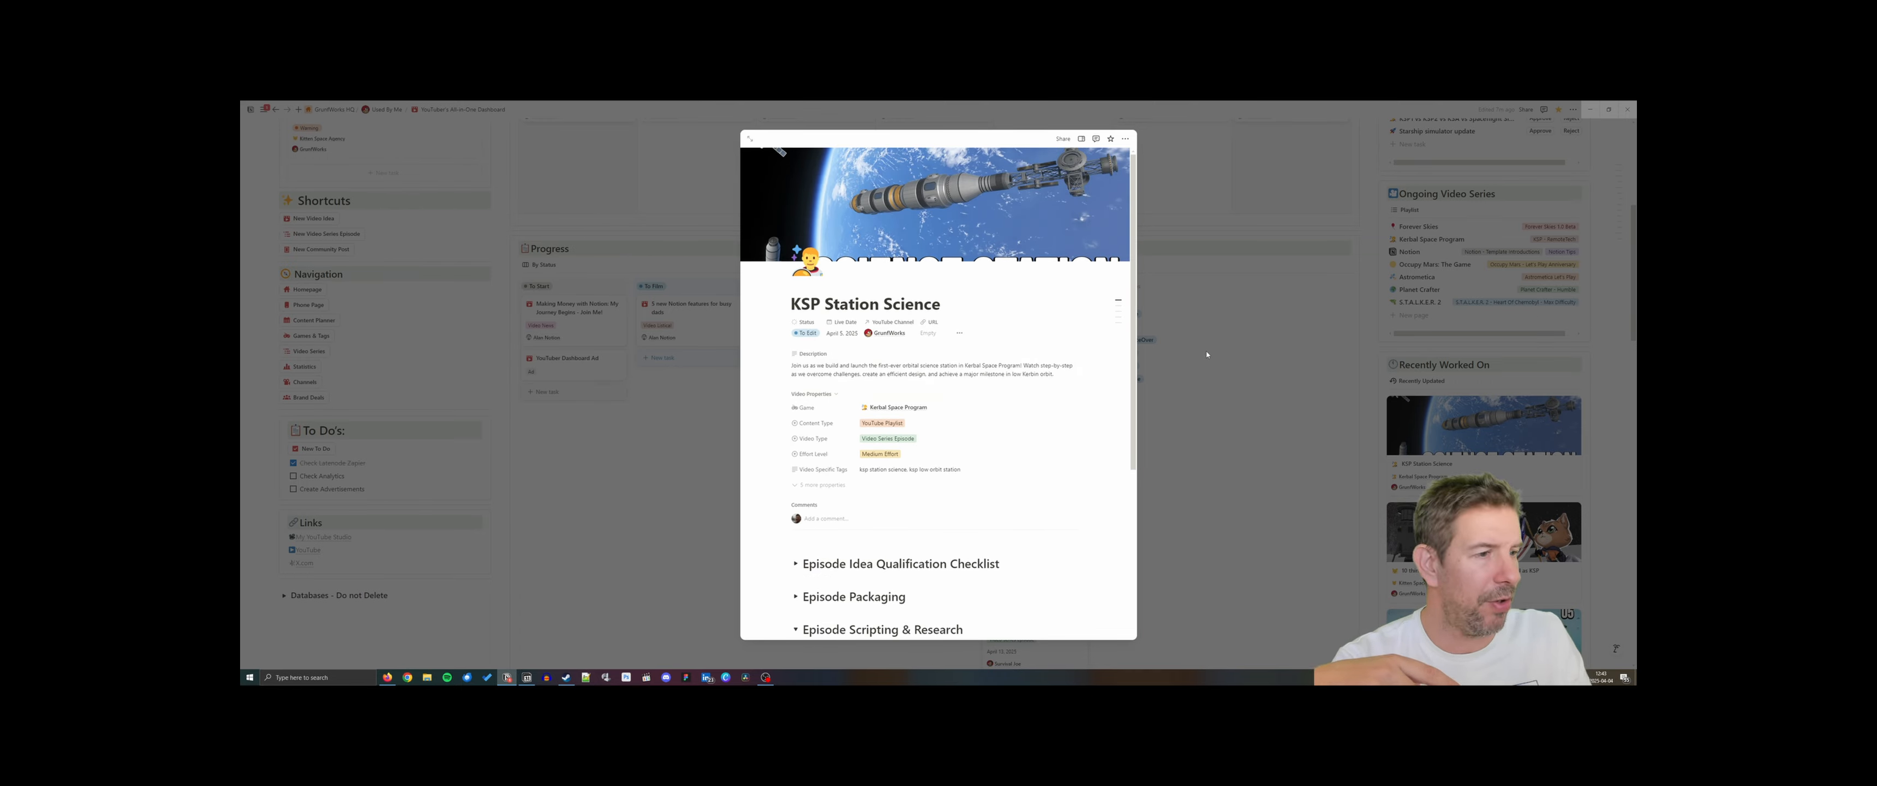
{"action": "left_click", "coordinate": [1167, 386]}
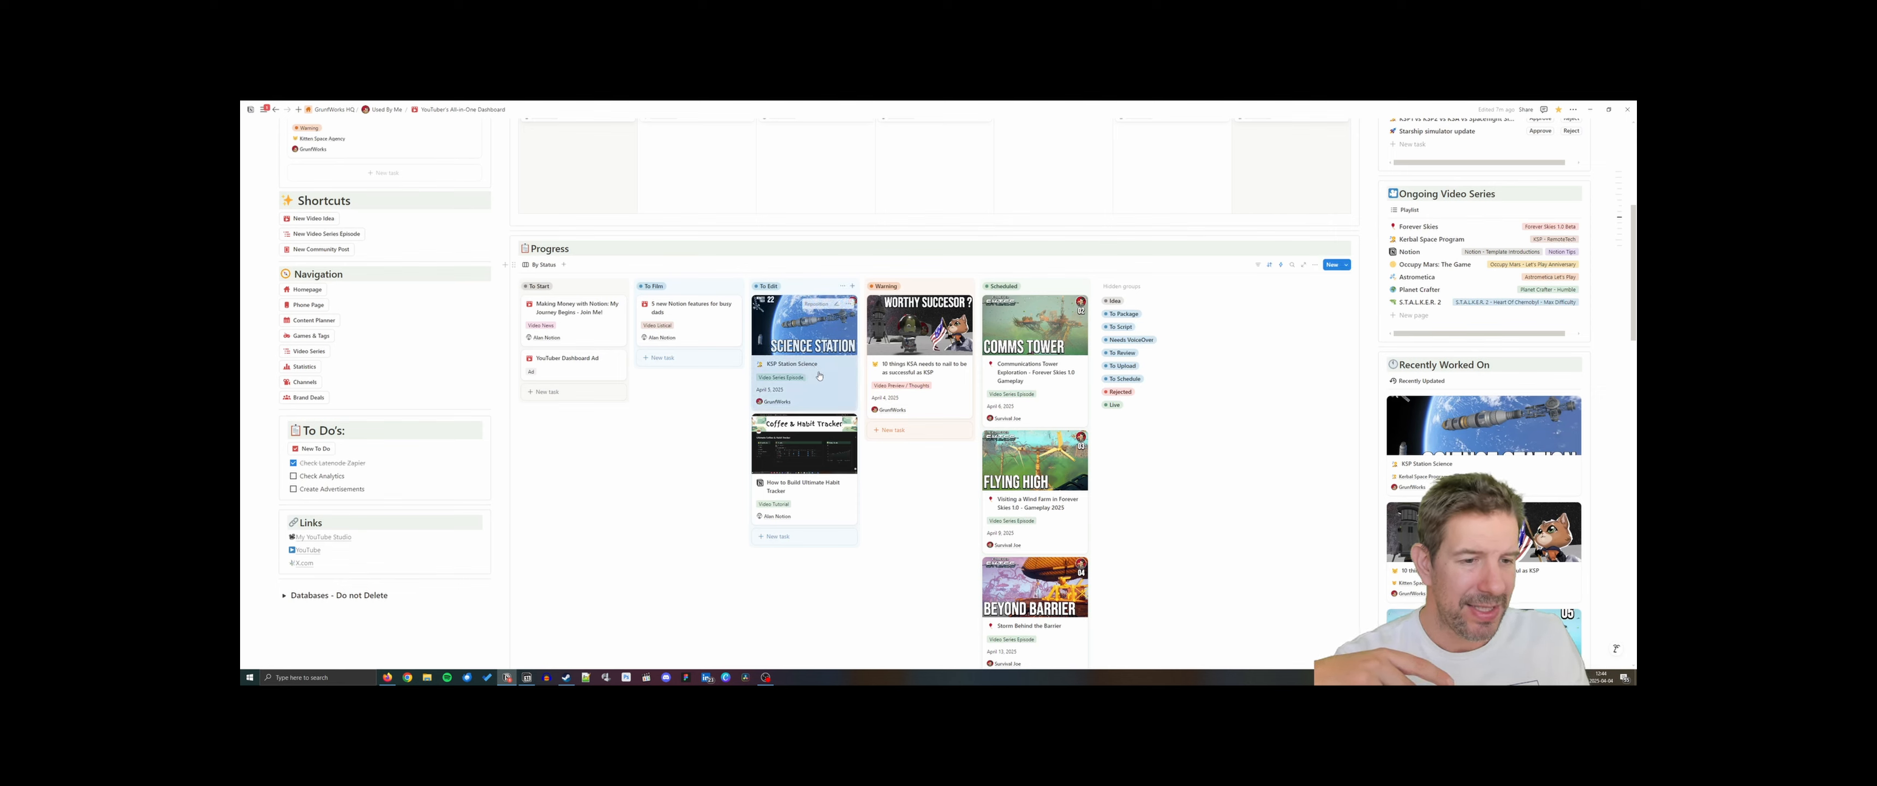
Move the KSP Station Science card to To Review, and change its status to To Upload from the episode page
{"action": "left_click_drag", "start_coordinate": [826, 378], "coordinate": [1155, 358]}
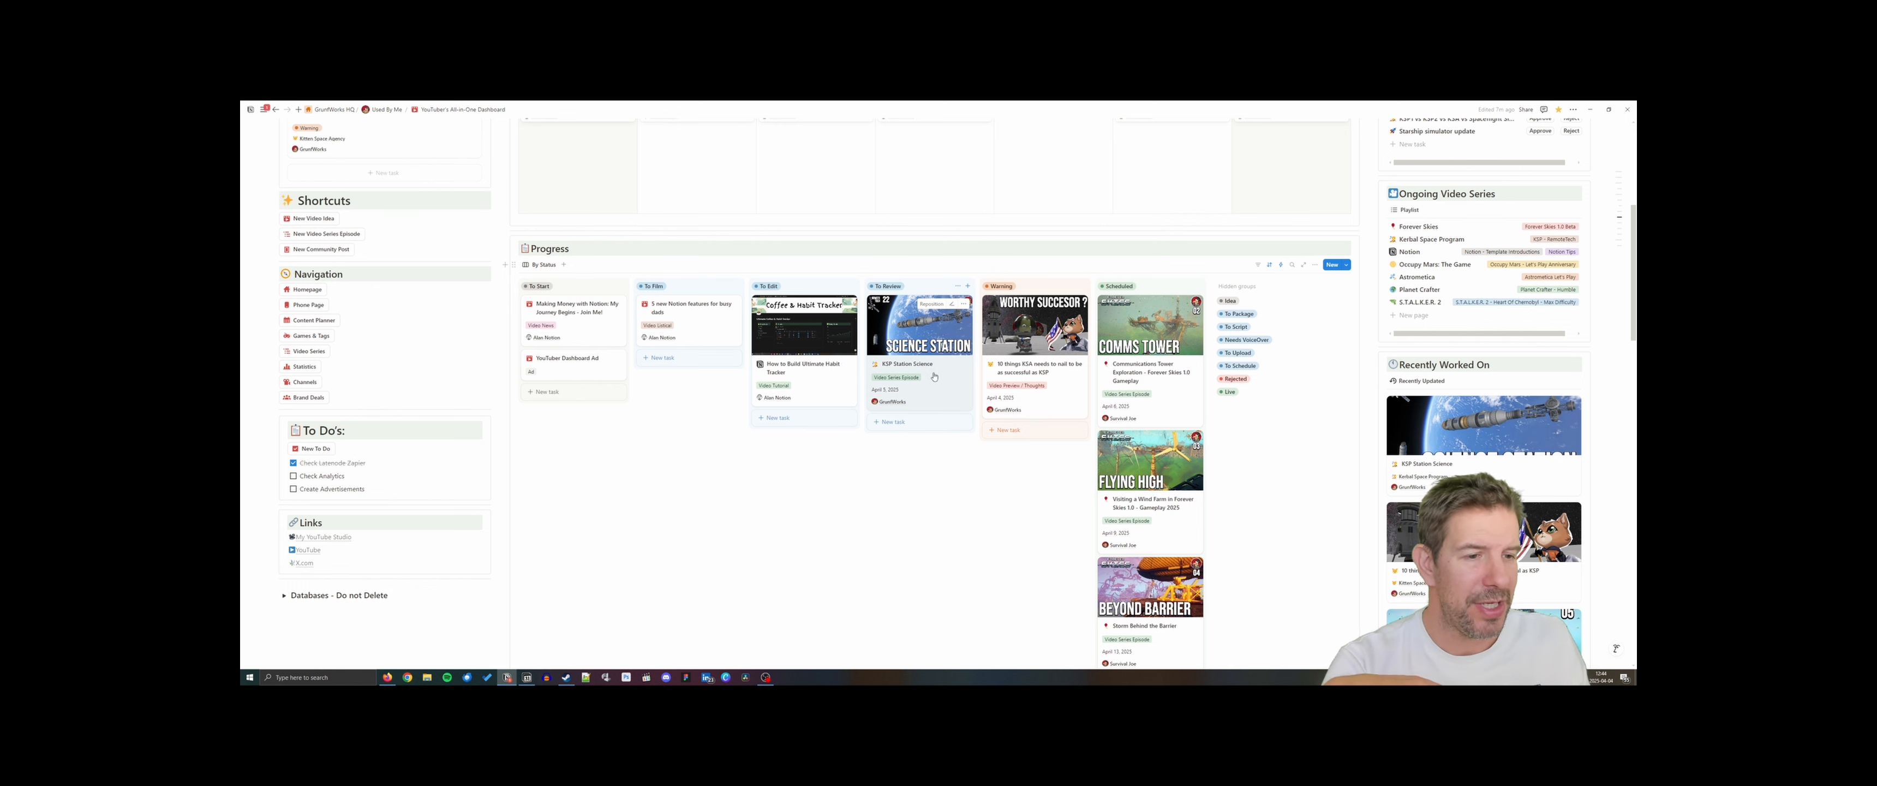
{"action": "left_click", "coordinate": [934, 376]}
{"action": "left_click", "coordinate": [813, 335]}
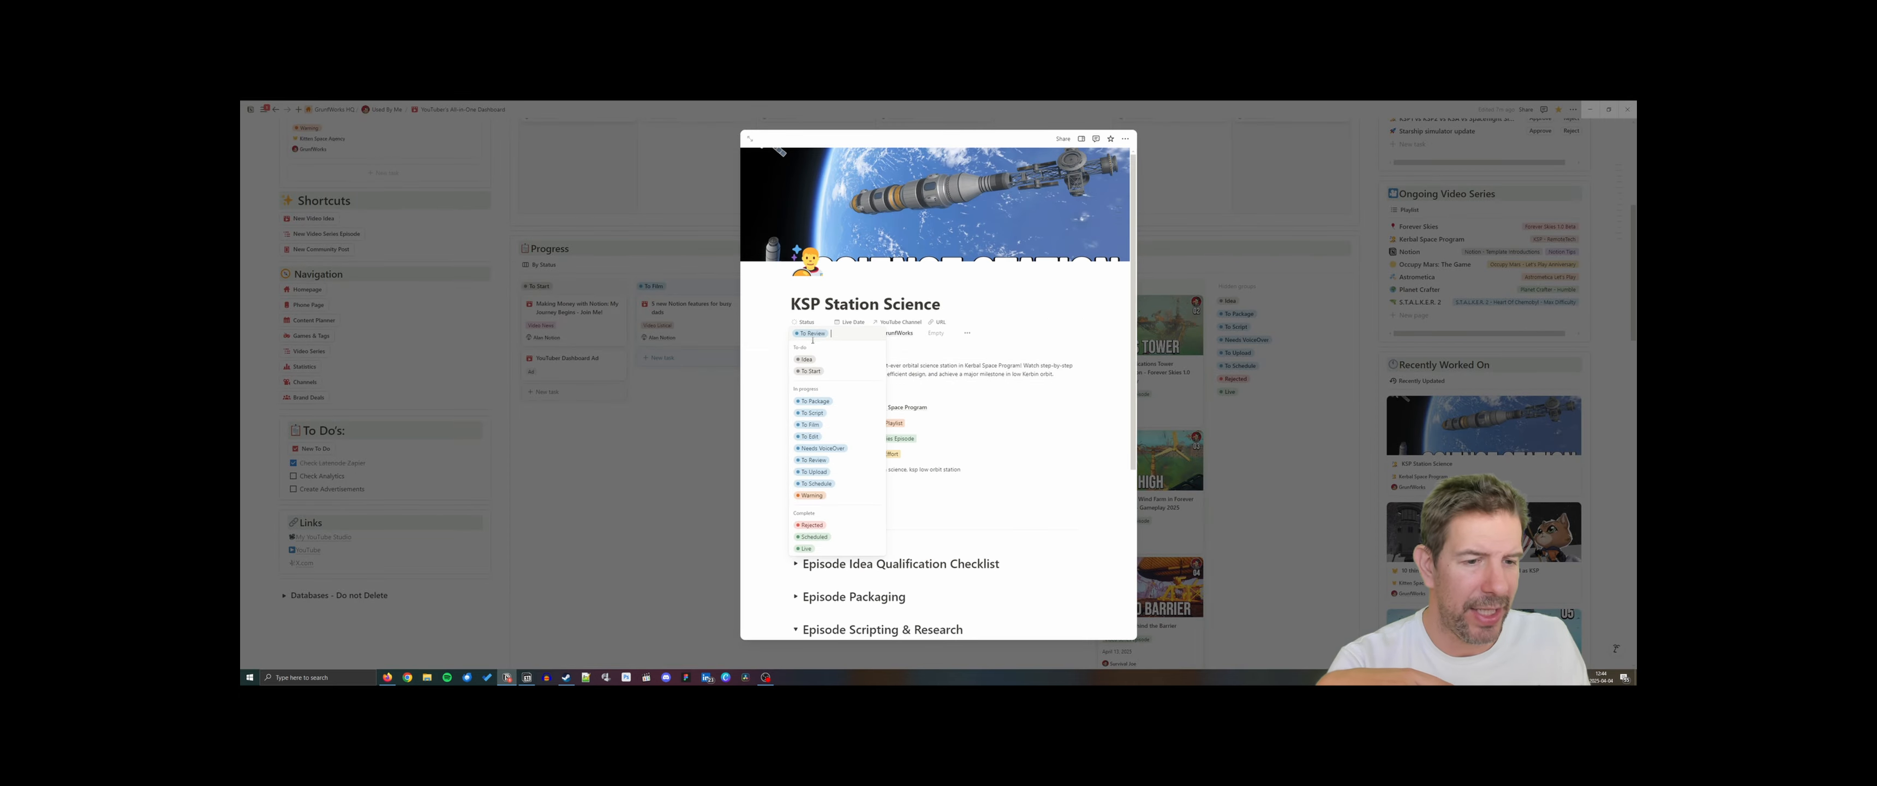
{"action": "left_click", "coordinate": [814, 471]}
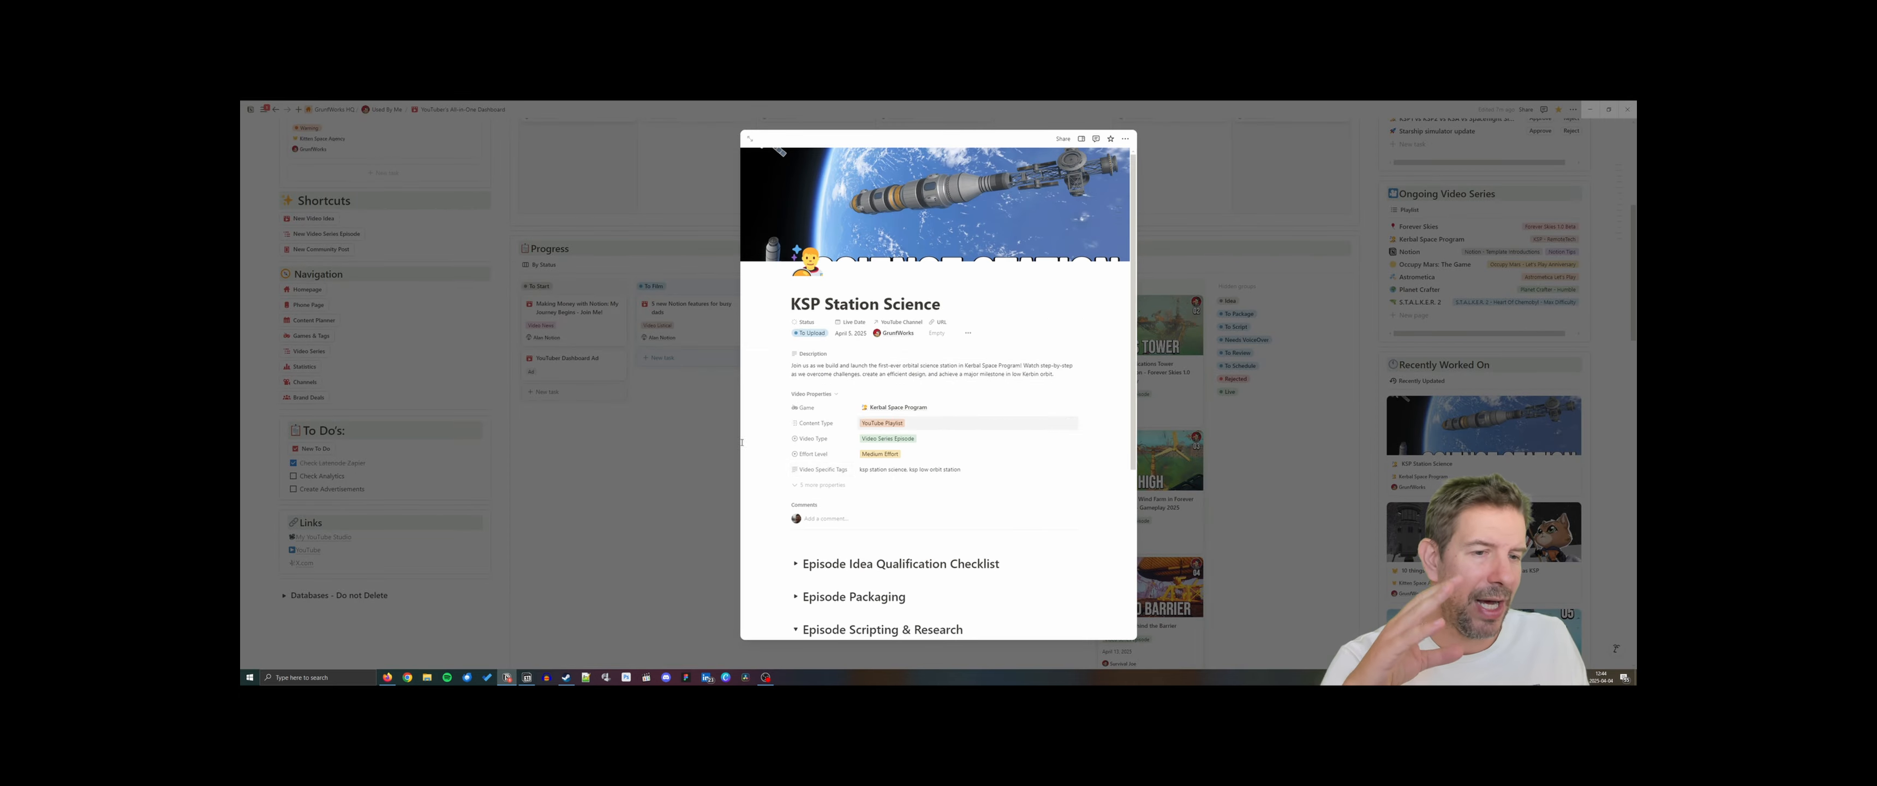
{"action": "key", "text": "Escape"}
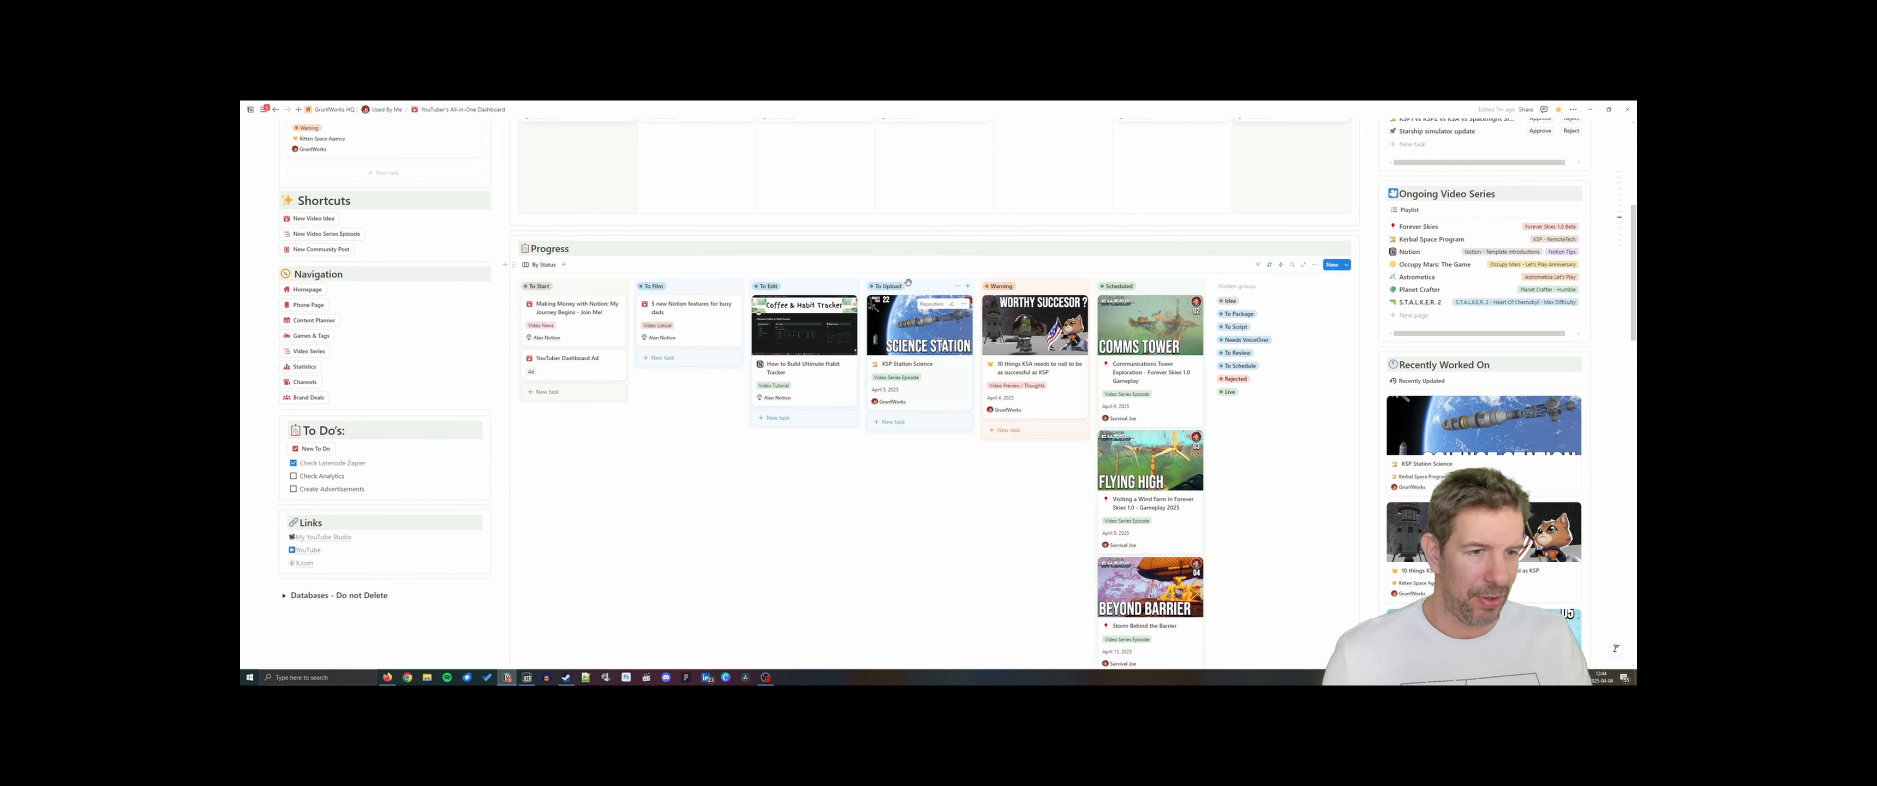
Set the KSP Station Science episode's status to To Schedule and close its page
{"action": "left_click", "coordinate": [939, 395]}
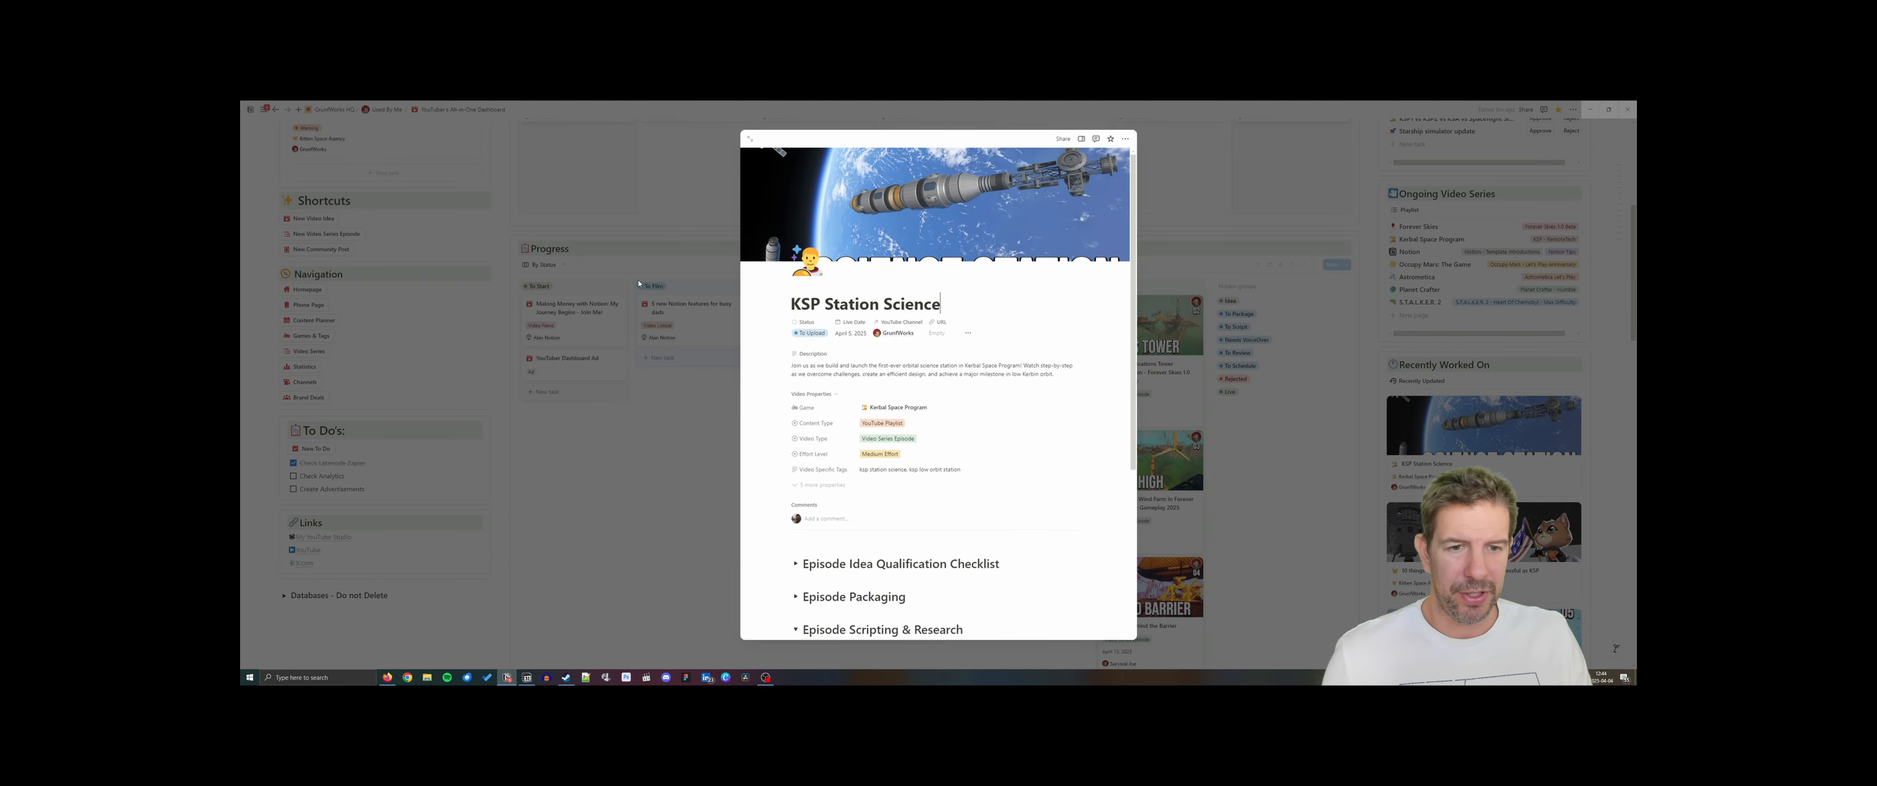
{"action": "left_click", "coordinate": [814, 333]}
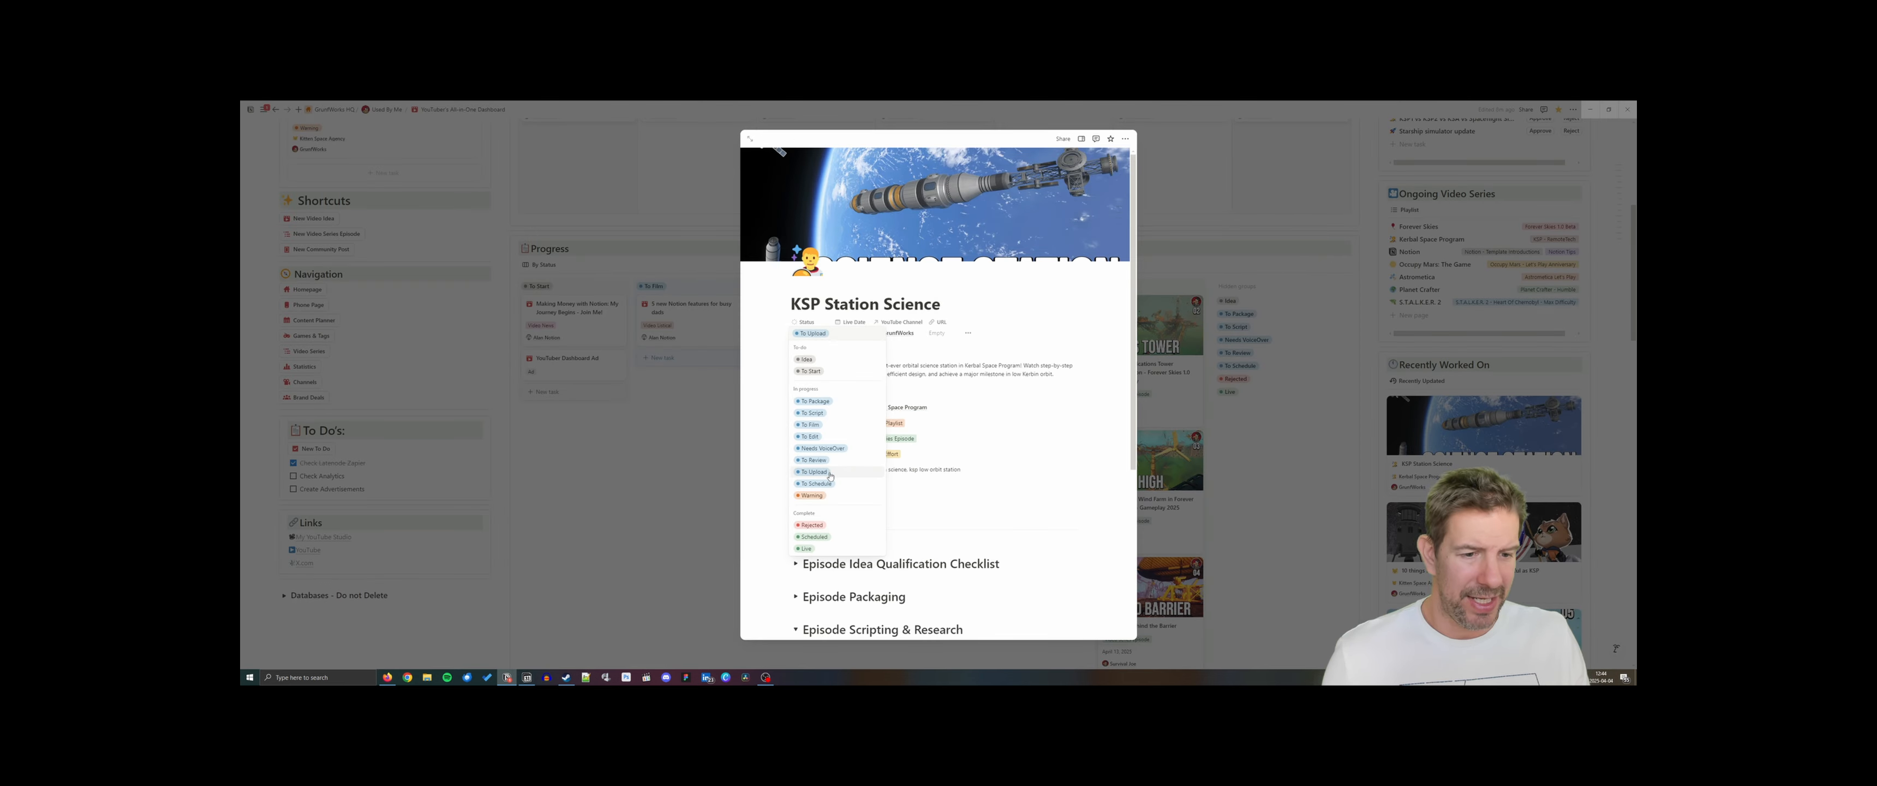
{"action": "left_click", "coordinate": [816, 483]}
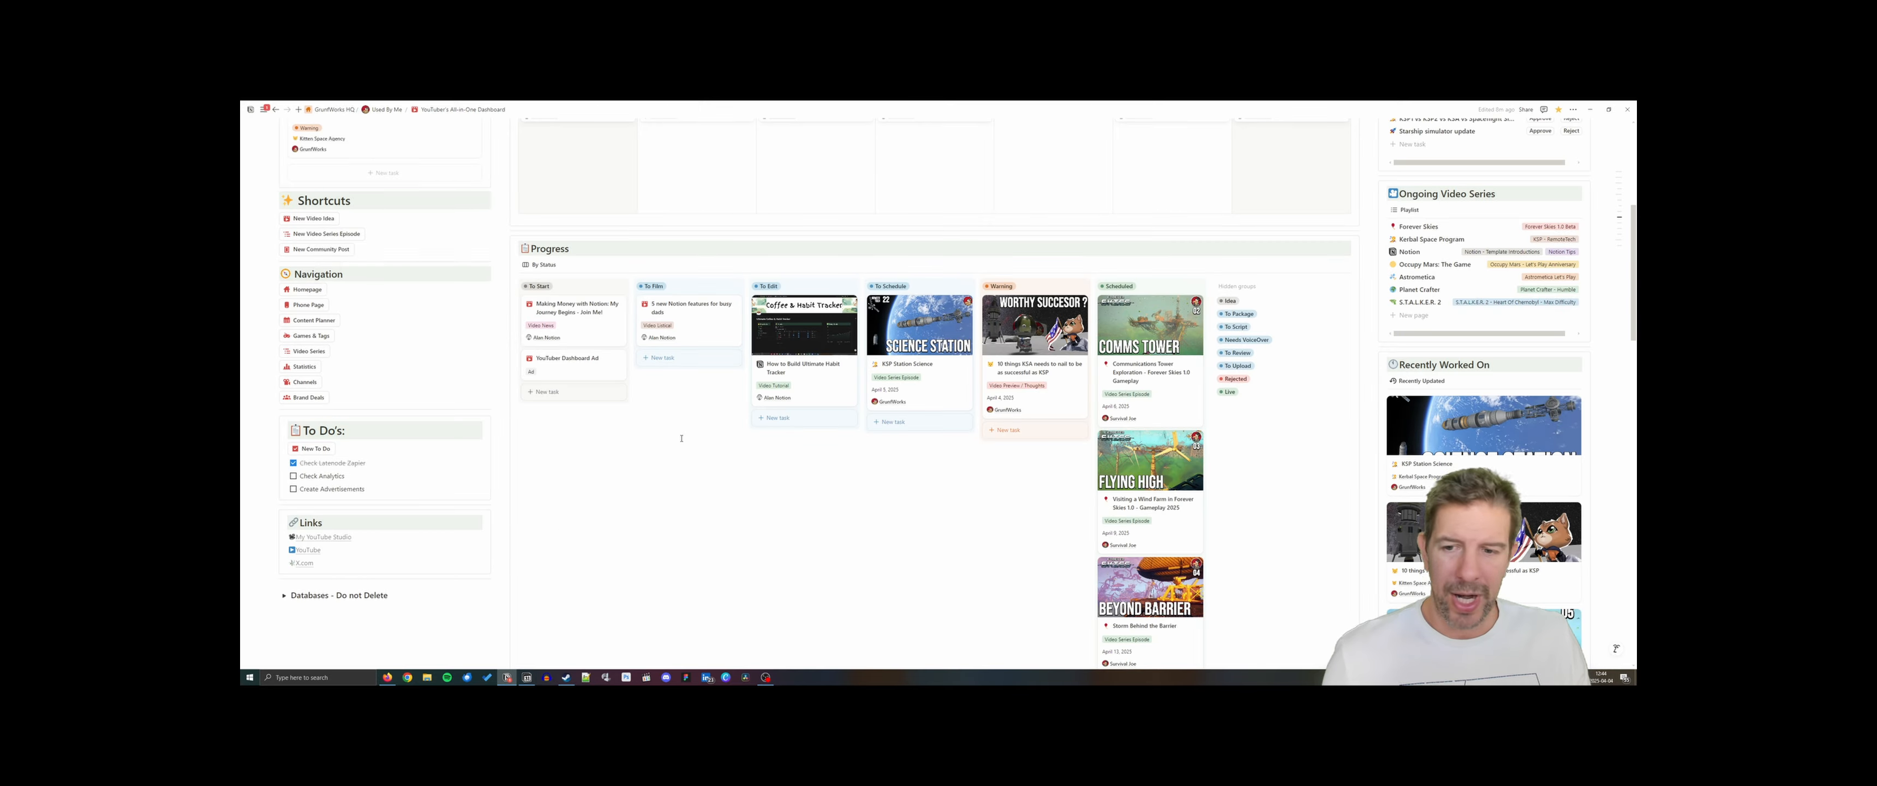
{"action": "left_click", "coordinate": [357, 382]}
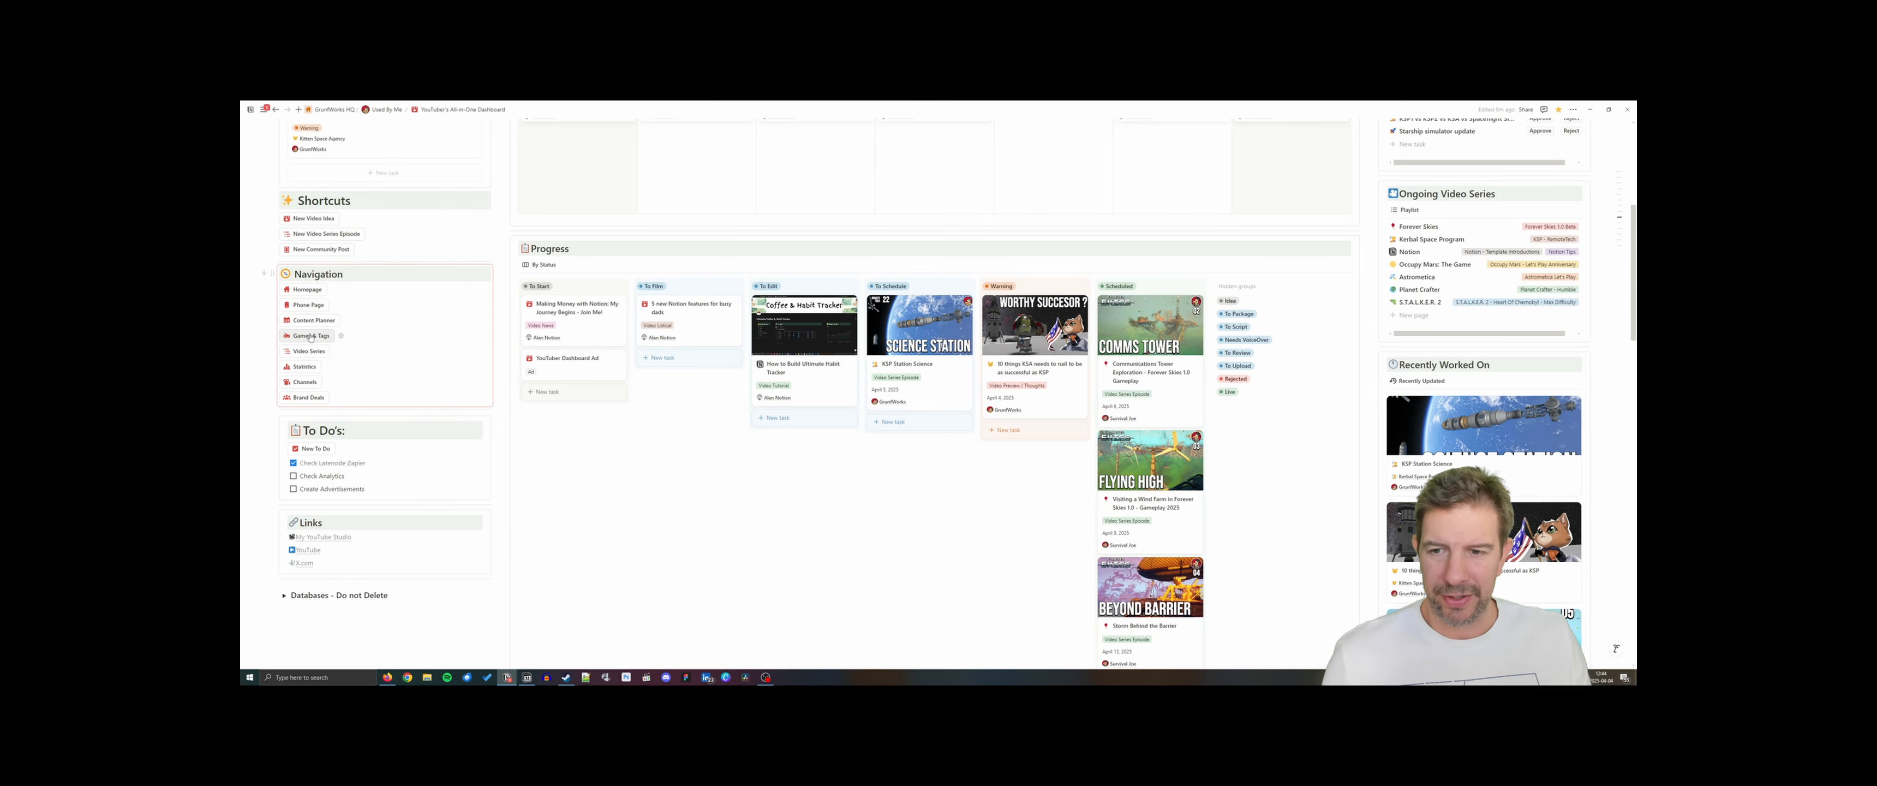
Open the Main Content Planner and look through its All, By Status, Content Calendar and By Game views
{"action": "left_click", "coordinate": [313, 320]}
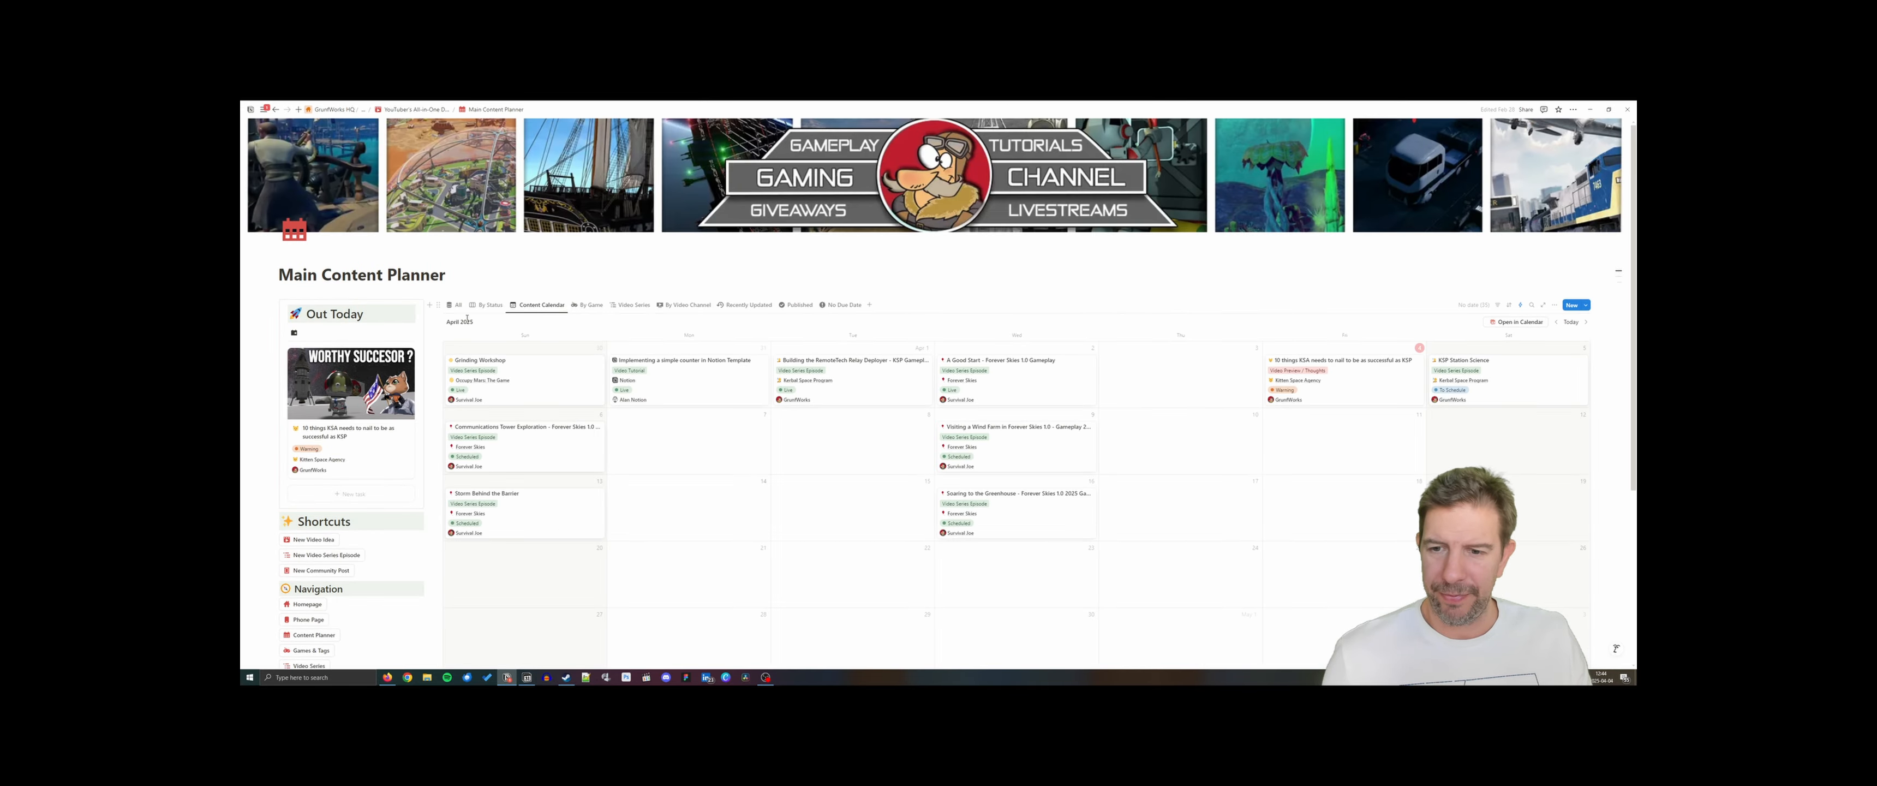
{"action": "scroll", "coordinate": [600, 337], "scroll_direction": "down", "scroll_amount": 3}
{"action": "scroll", "coordinate": [600, 336], "scroll_direction": "up", "scroll_amount": 3}
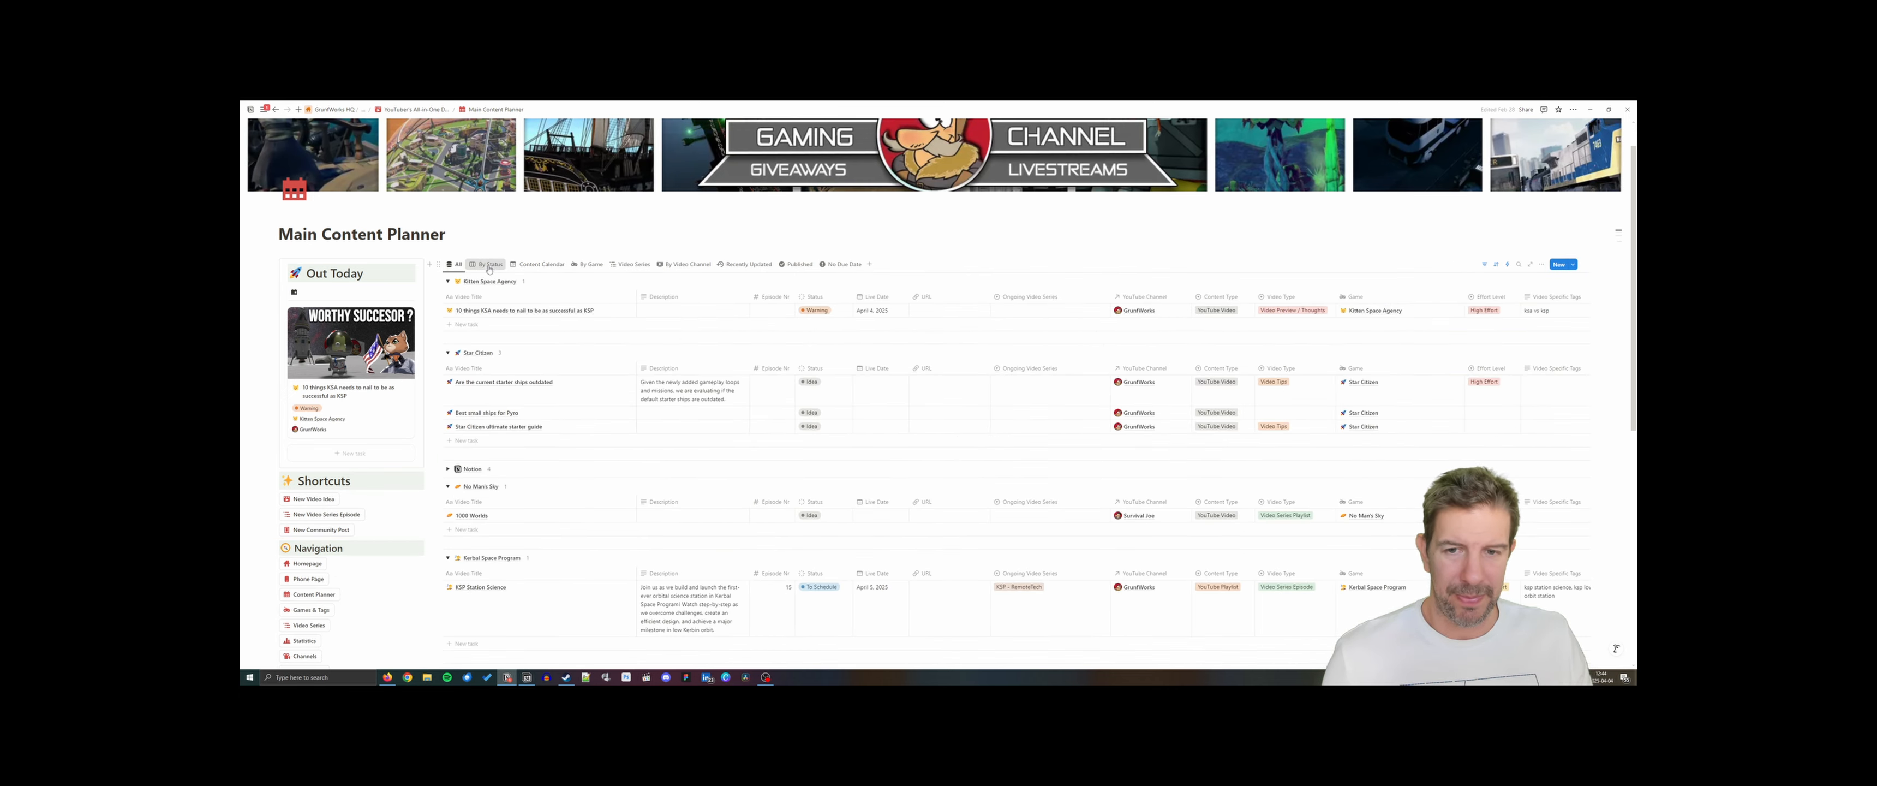
{"action": "left_click", "coordinate": [490, 264]}
{"action": "left_click", "coordinate": [556, 267]}
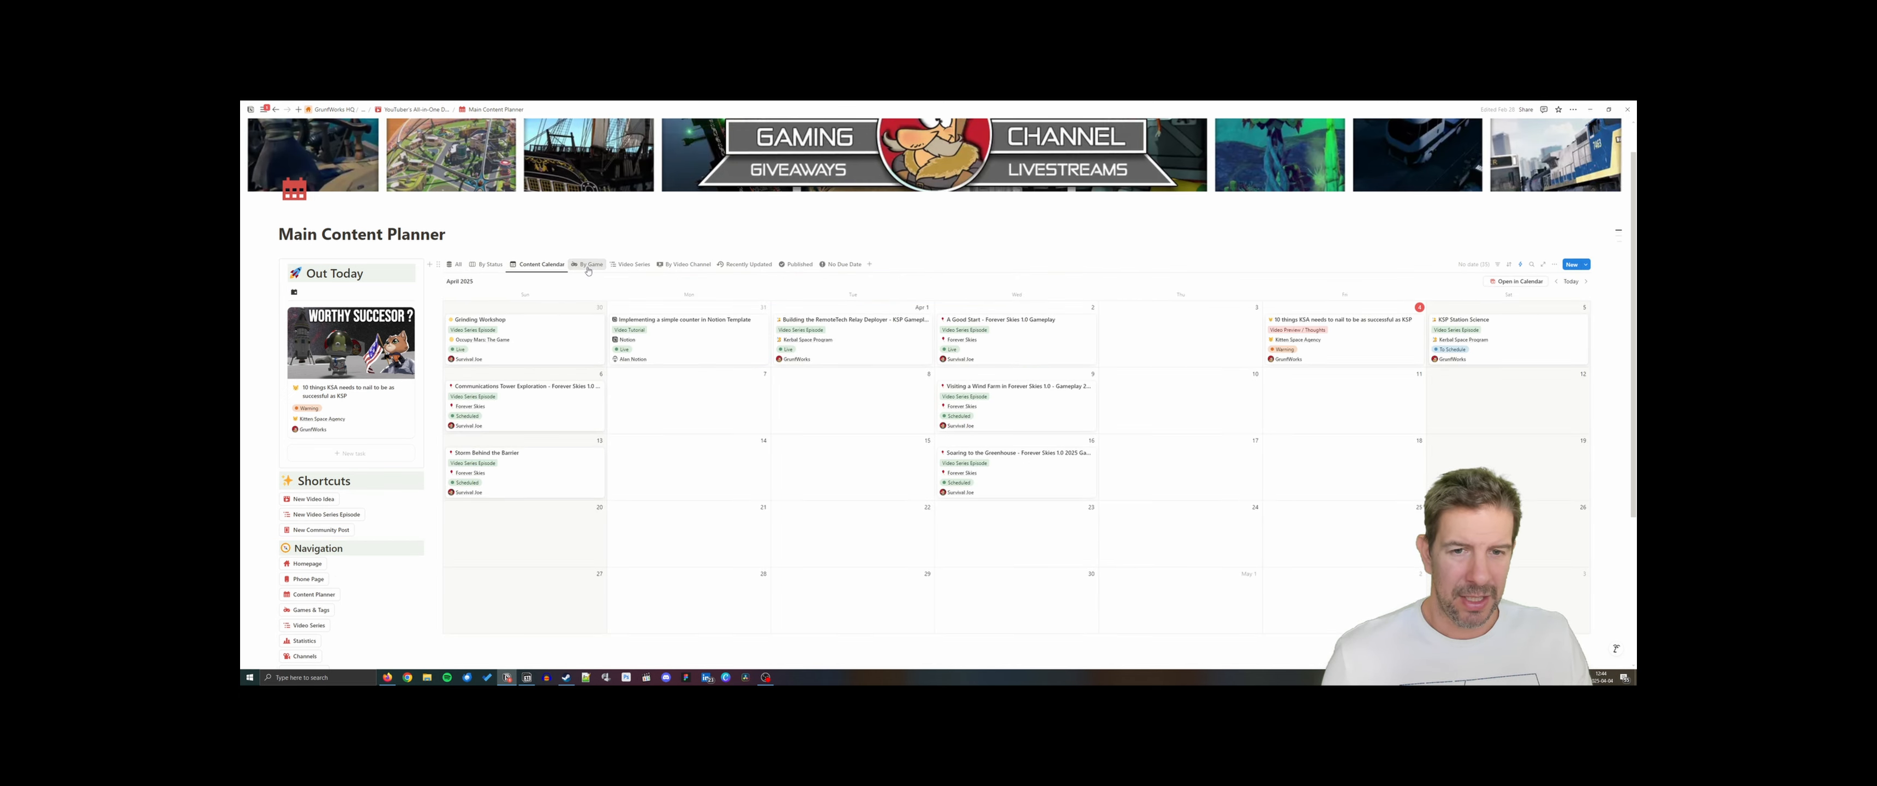
{"action": "left_click", "coordinate": [584, 267]}
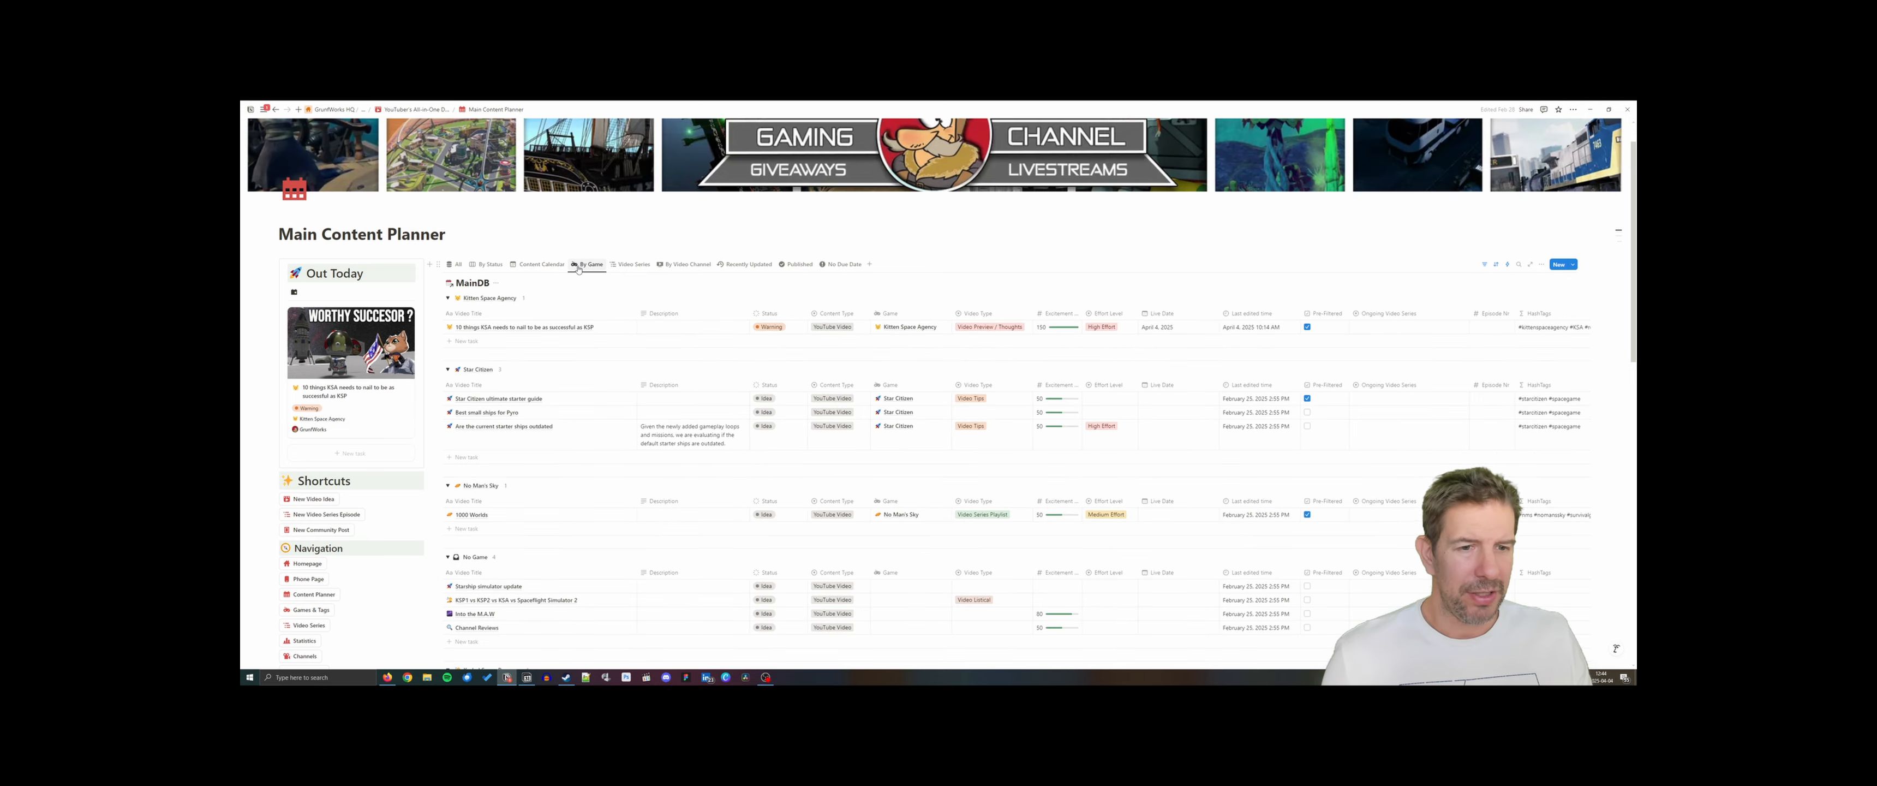
Return to the Content Calendar view and show the previous month, March 2025
{"action": "left_click", "coordinate": [537, 265]}
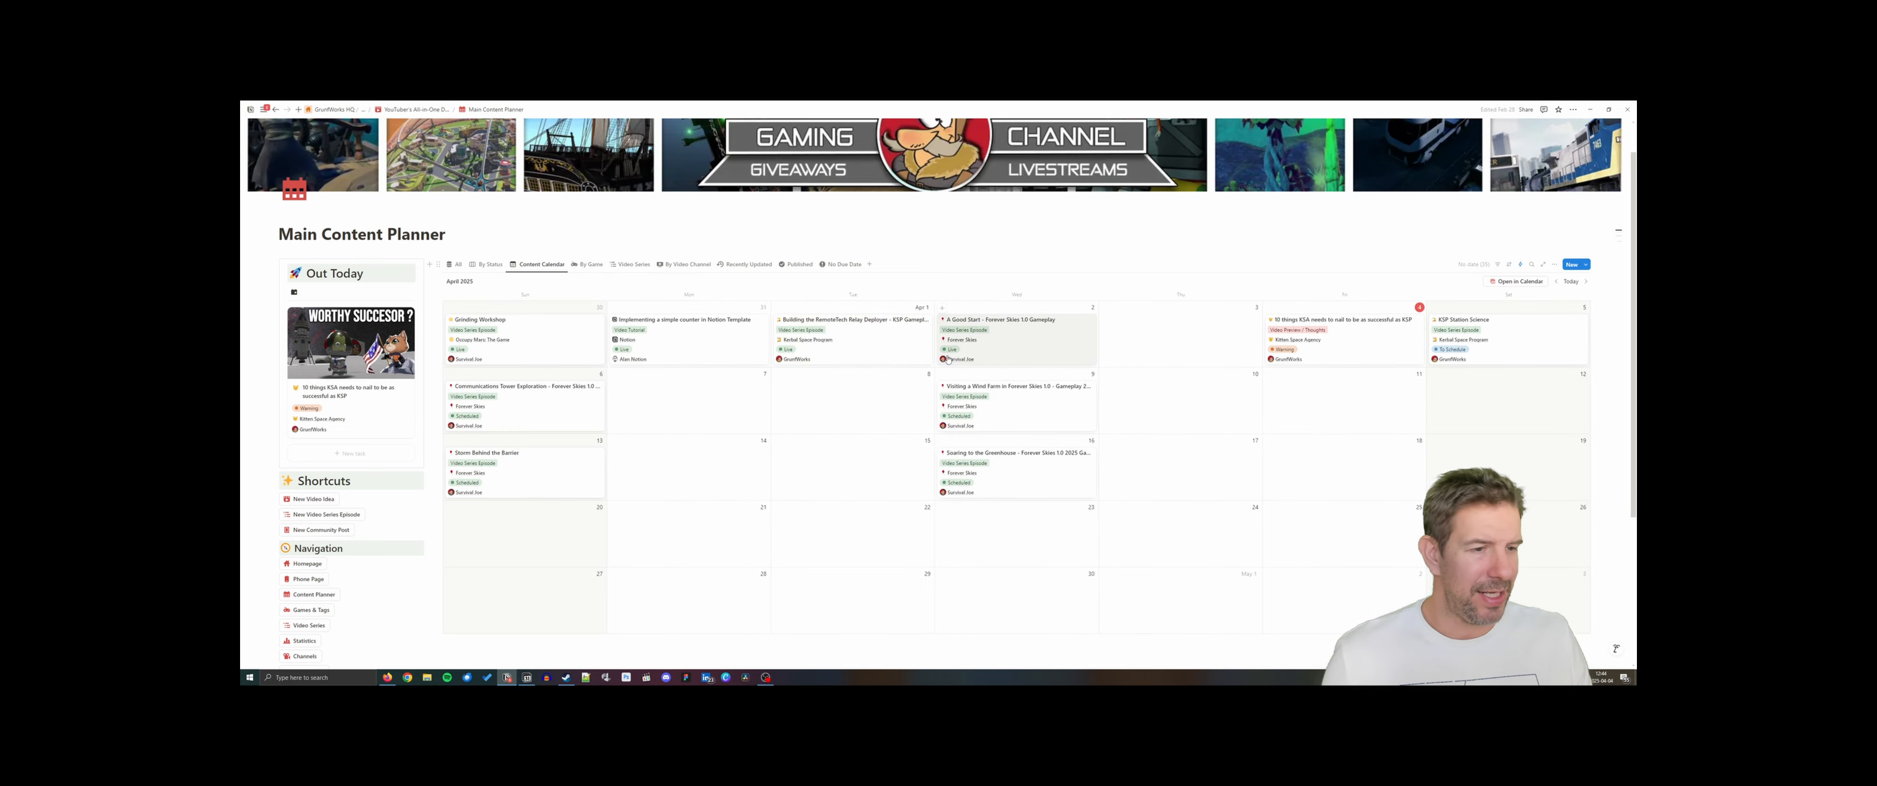
{"action": "scroll", "coordinate": [1068, 375], "scroll_direction": "down", "scroll_amount": 1}
{"action": "scroll", "coordinate": [1067, 375], "scroll_direction": "up", "scroll_amount": 1}
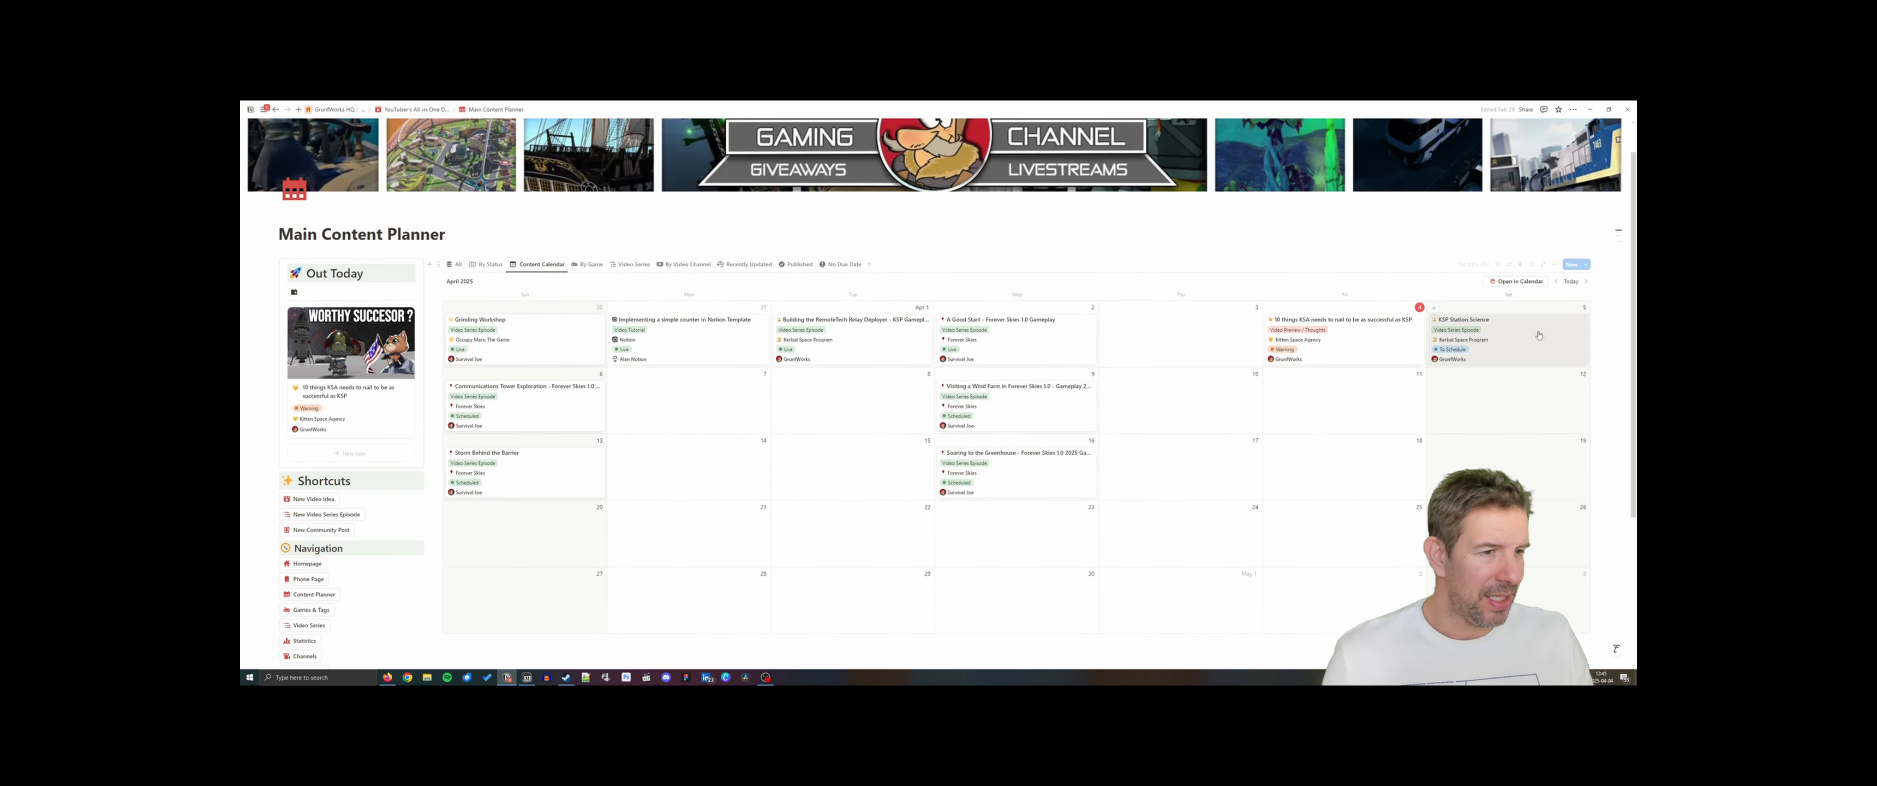
{"action": "left_click", "coordinate": [1557, 282]}
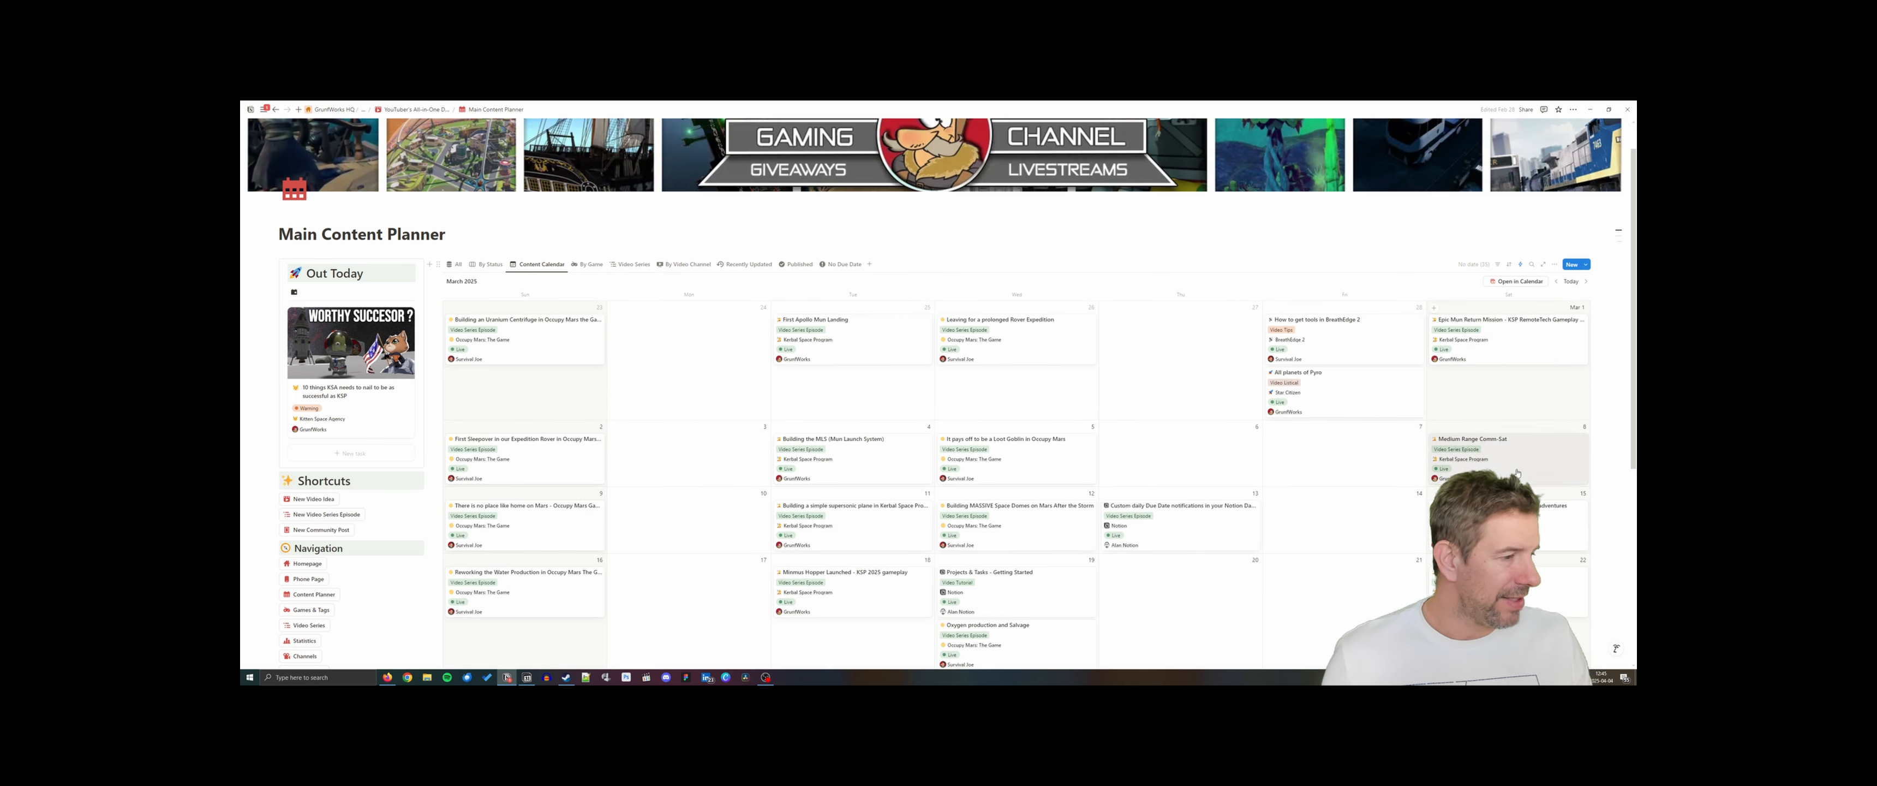
Check the KSP Station Science episode's page from the April 2025 content calendar and return to the dashboard homepage
{"action": "left_click", "coordinate": [1586, 282]}
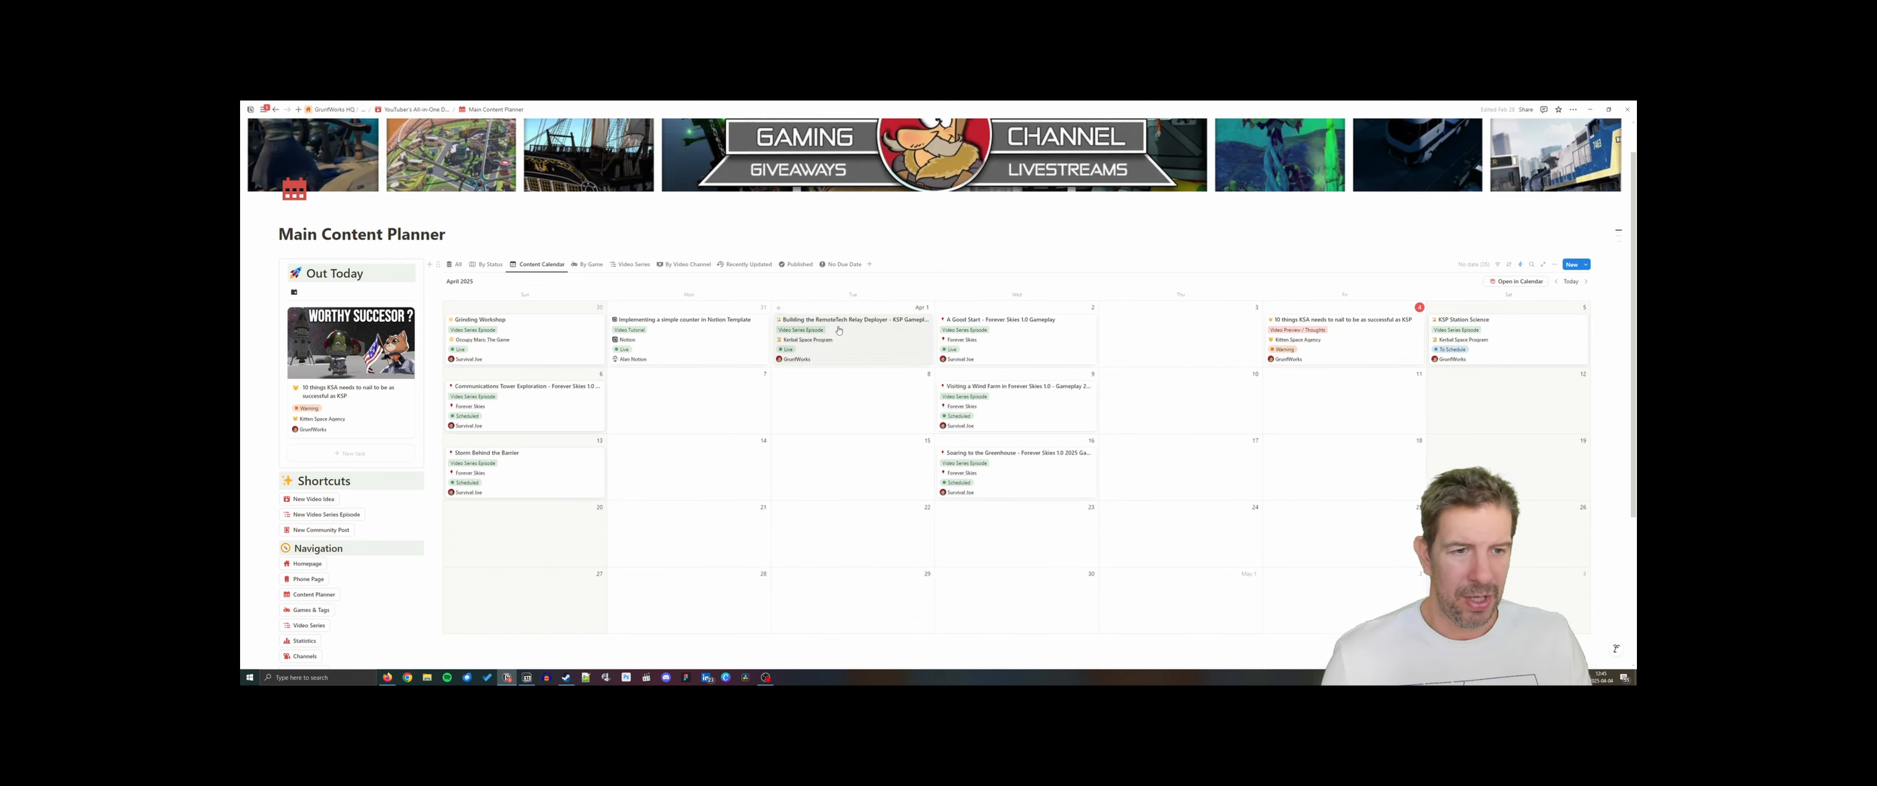
{"action": "left_click", "coordinate": [1512, 342]}
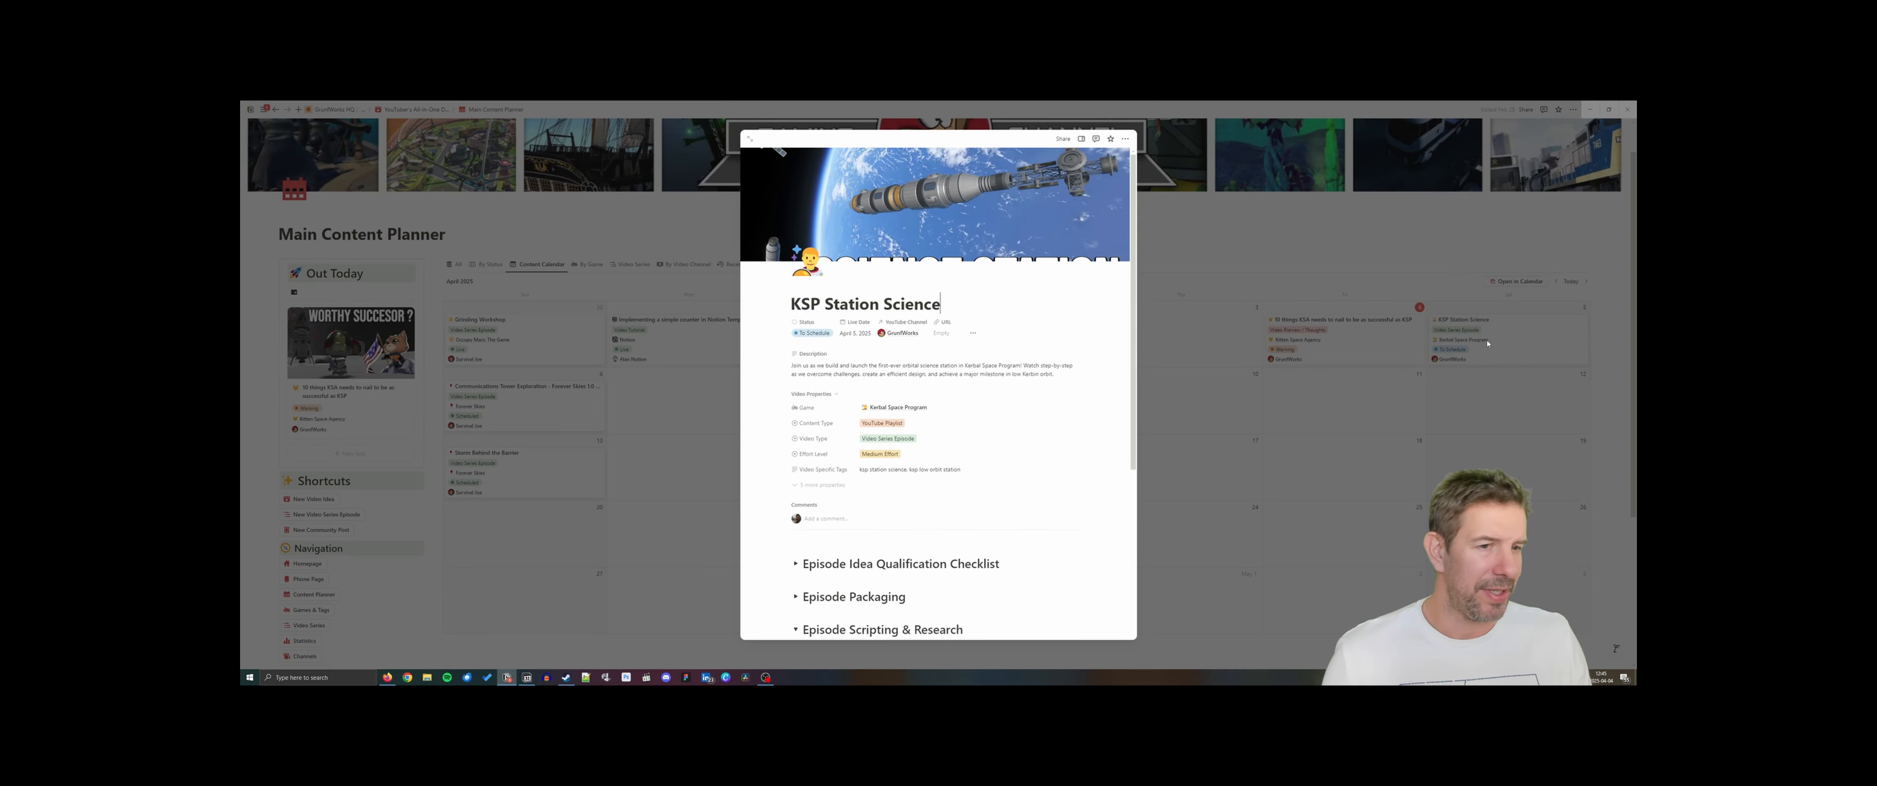
{"action": "left_click", "coordinate": [1248, 460]}
{"action": "left_click", "coordinate": [306, 564]}
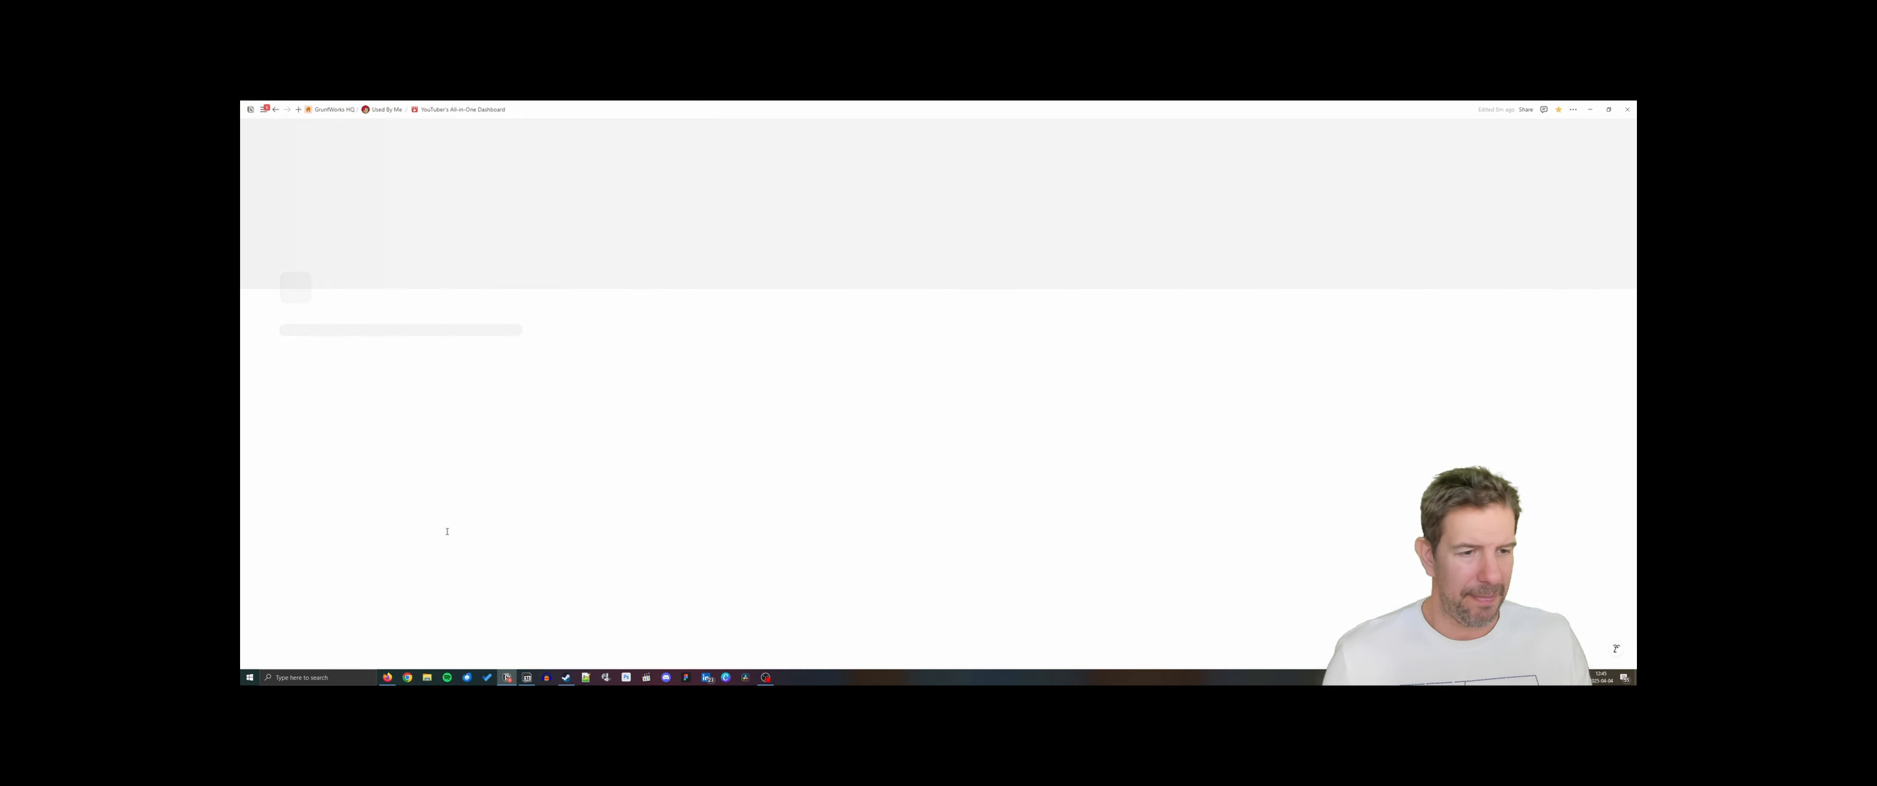
{"action": "scroll", "coordinate": [1073, 619], "scroll_direction": "down", "scroll_amount": 3}
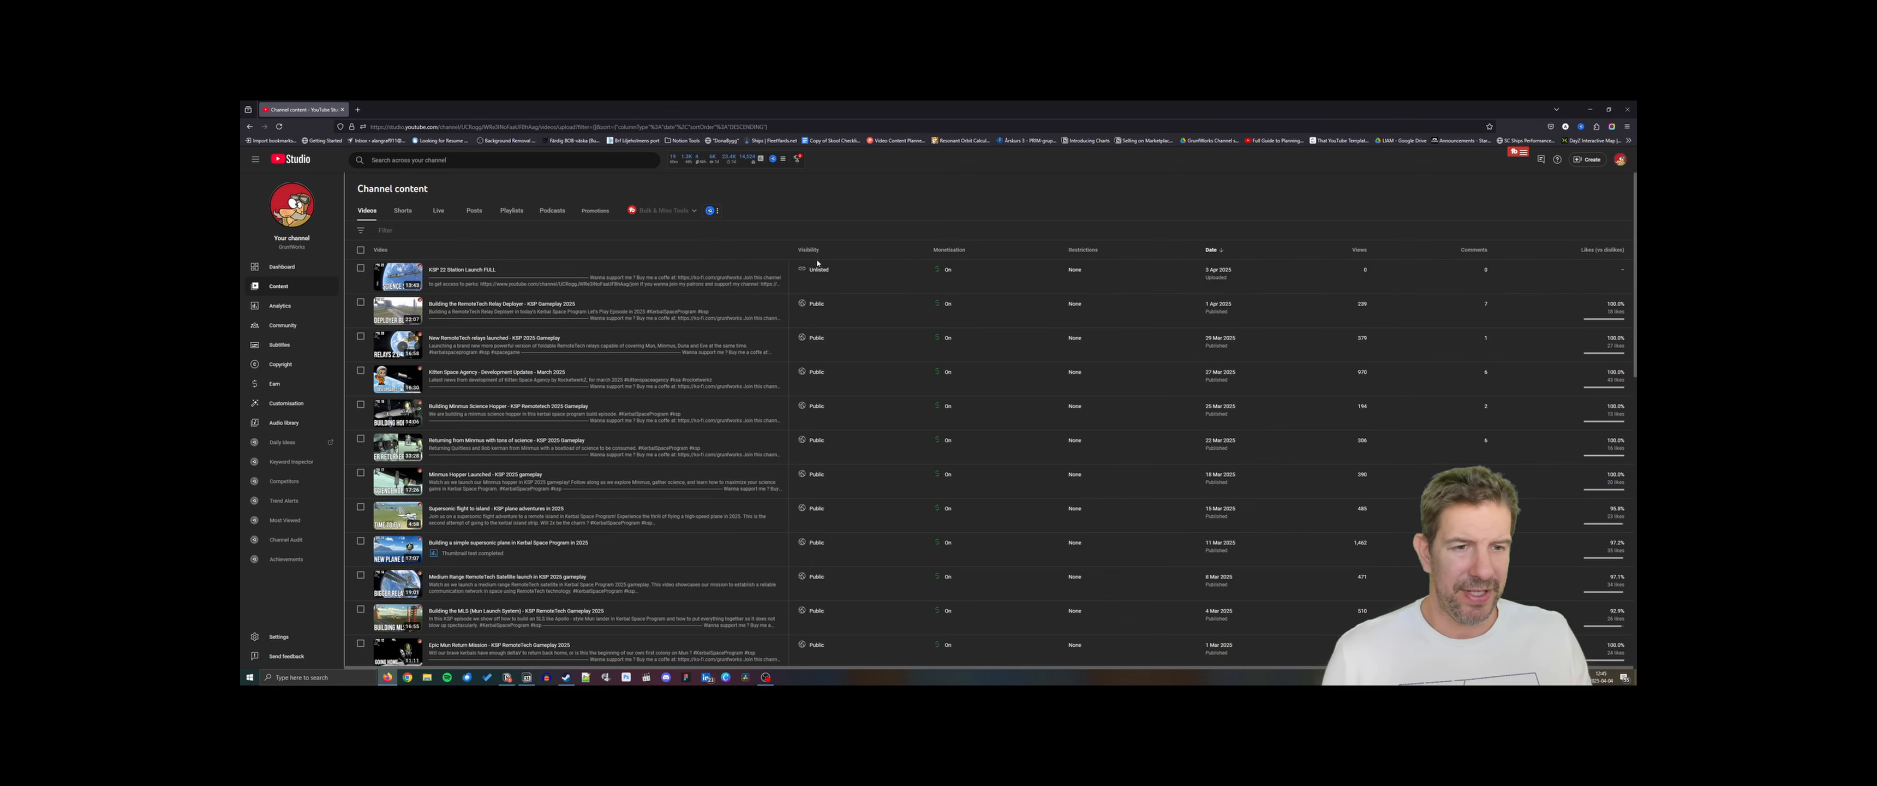
In YouTube Studio, schedule the unlisted KSP station launch video to go from private to public at 18:30, and return to Notion
{"action": "left_click", "coordinate": [835, 271]}
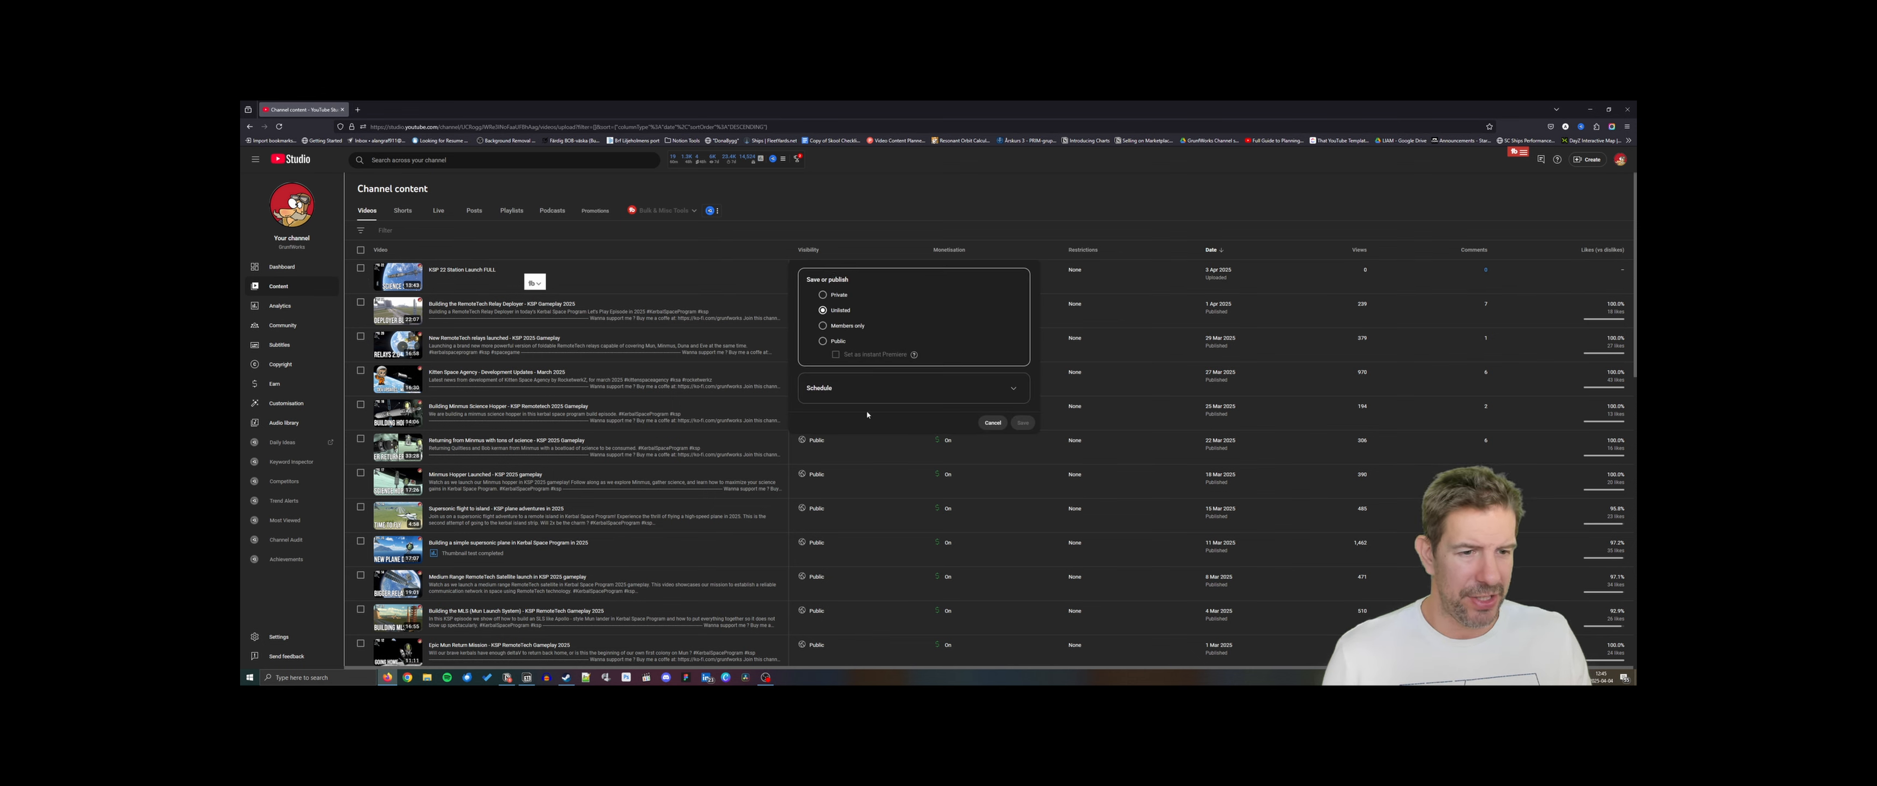
{"action": "left_click", "coordinate": [864, 391]}
{"action": "left_click", "coordinate": [917, 363]}
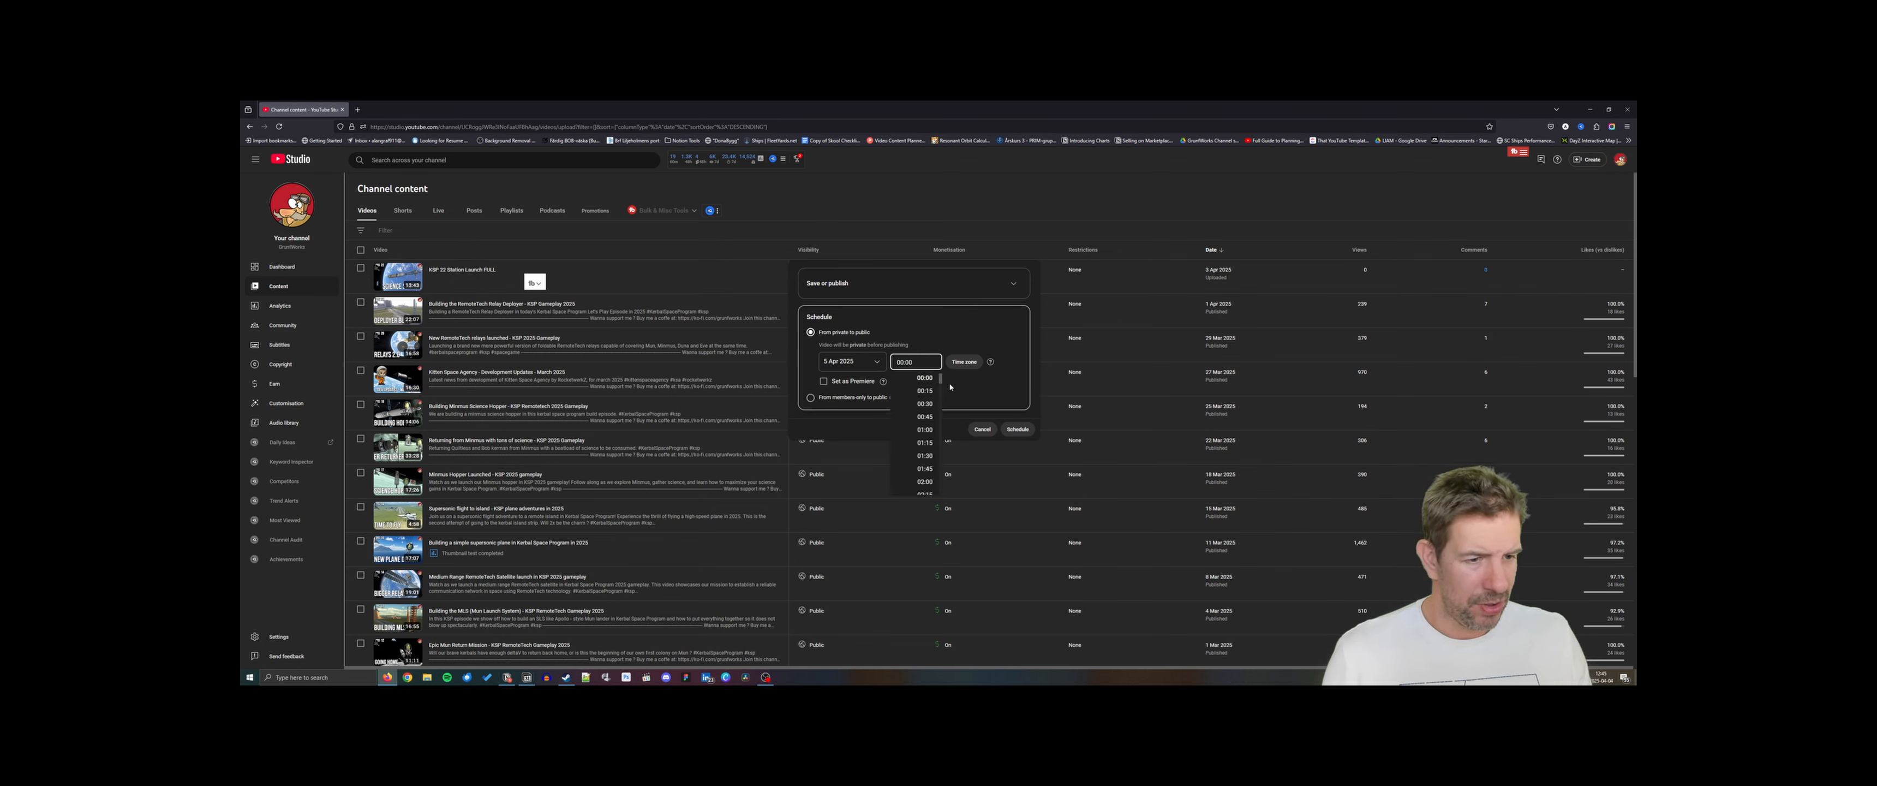
{"action": "left_click_drag", "start_coordinate": [940, 382], "coordinate": [940, 470]}
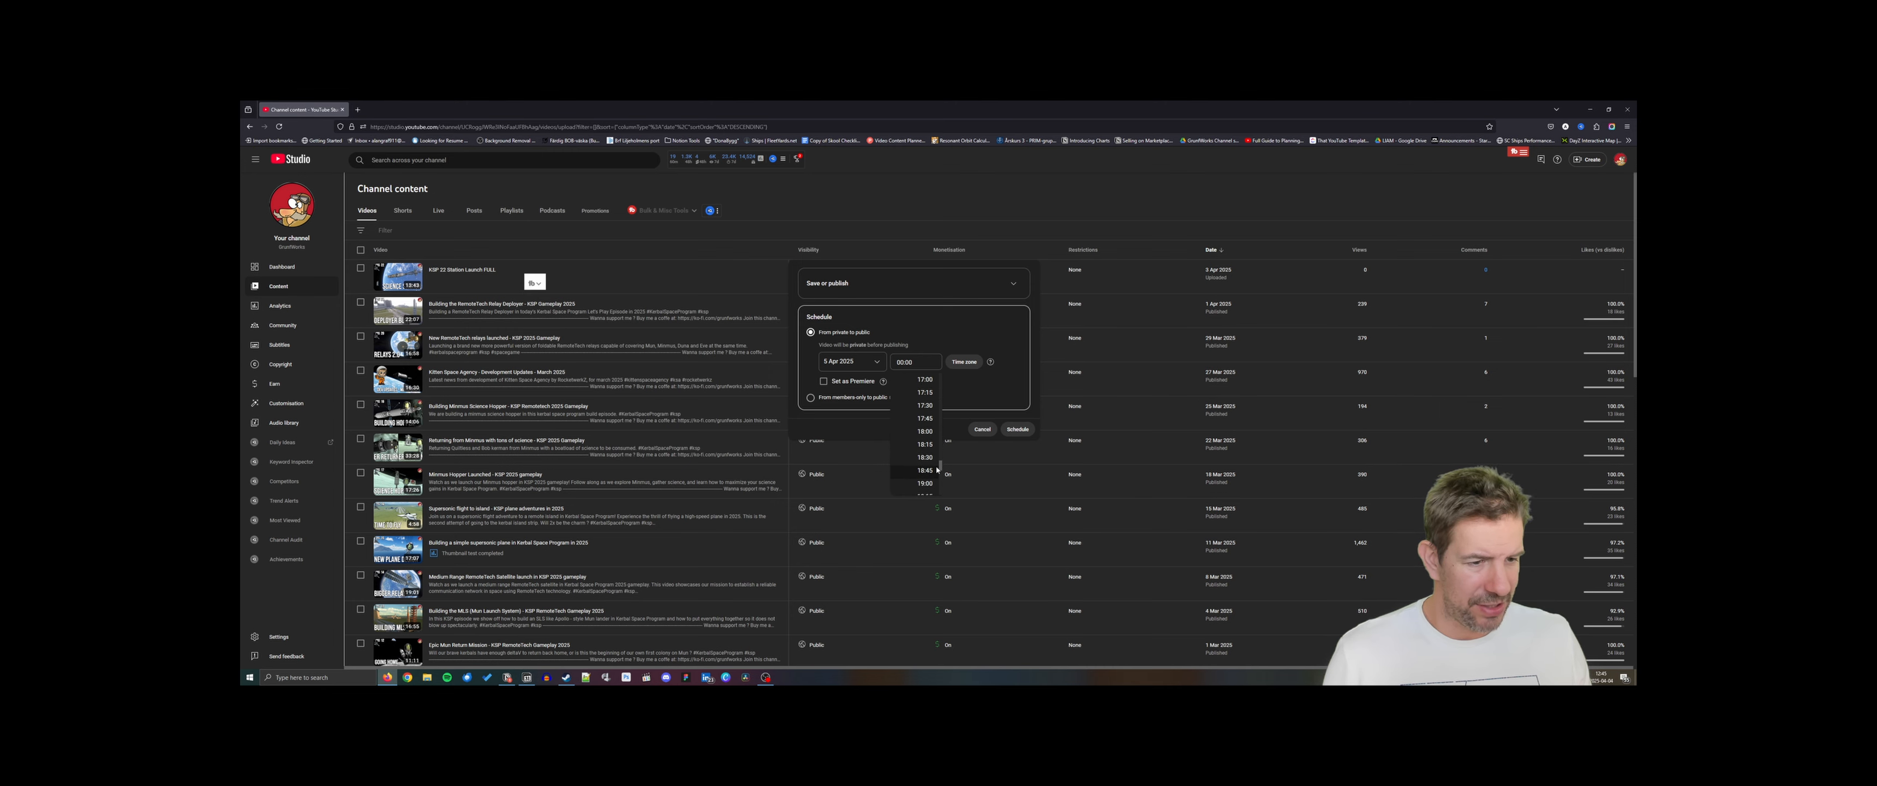
{"action": "left_click", "coordinate": [925, 457]}
{"action": "left_click", "coordinate": [1017, 428]}
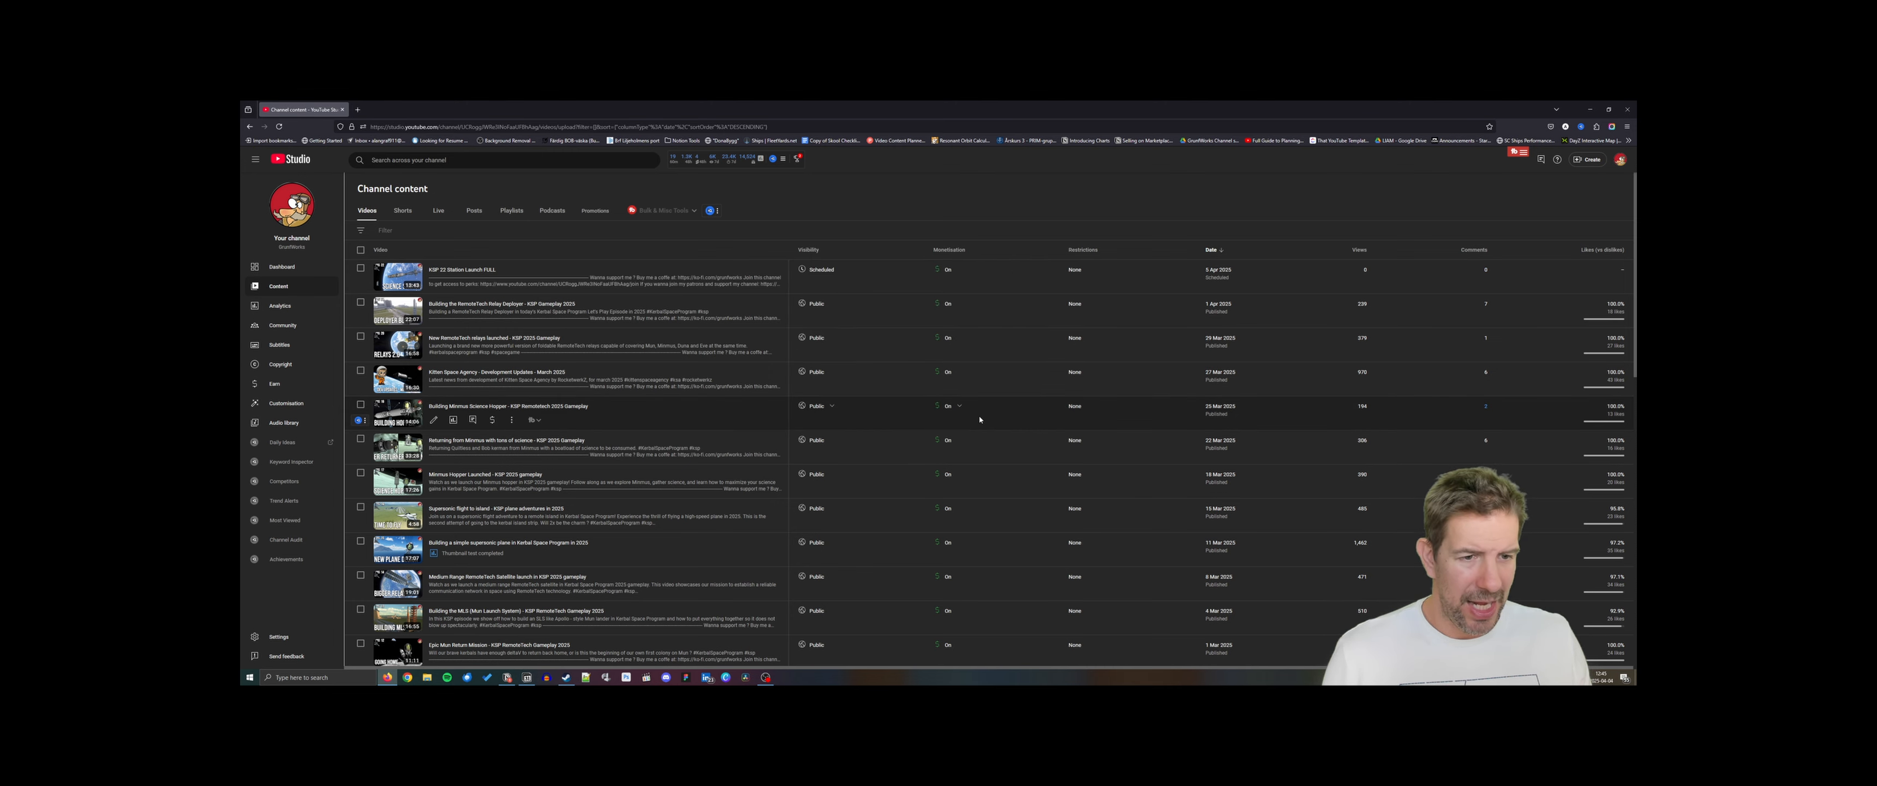
{"action": "left_click", "coordinate": [1590, 109]}
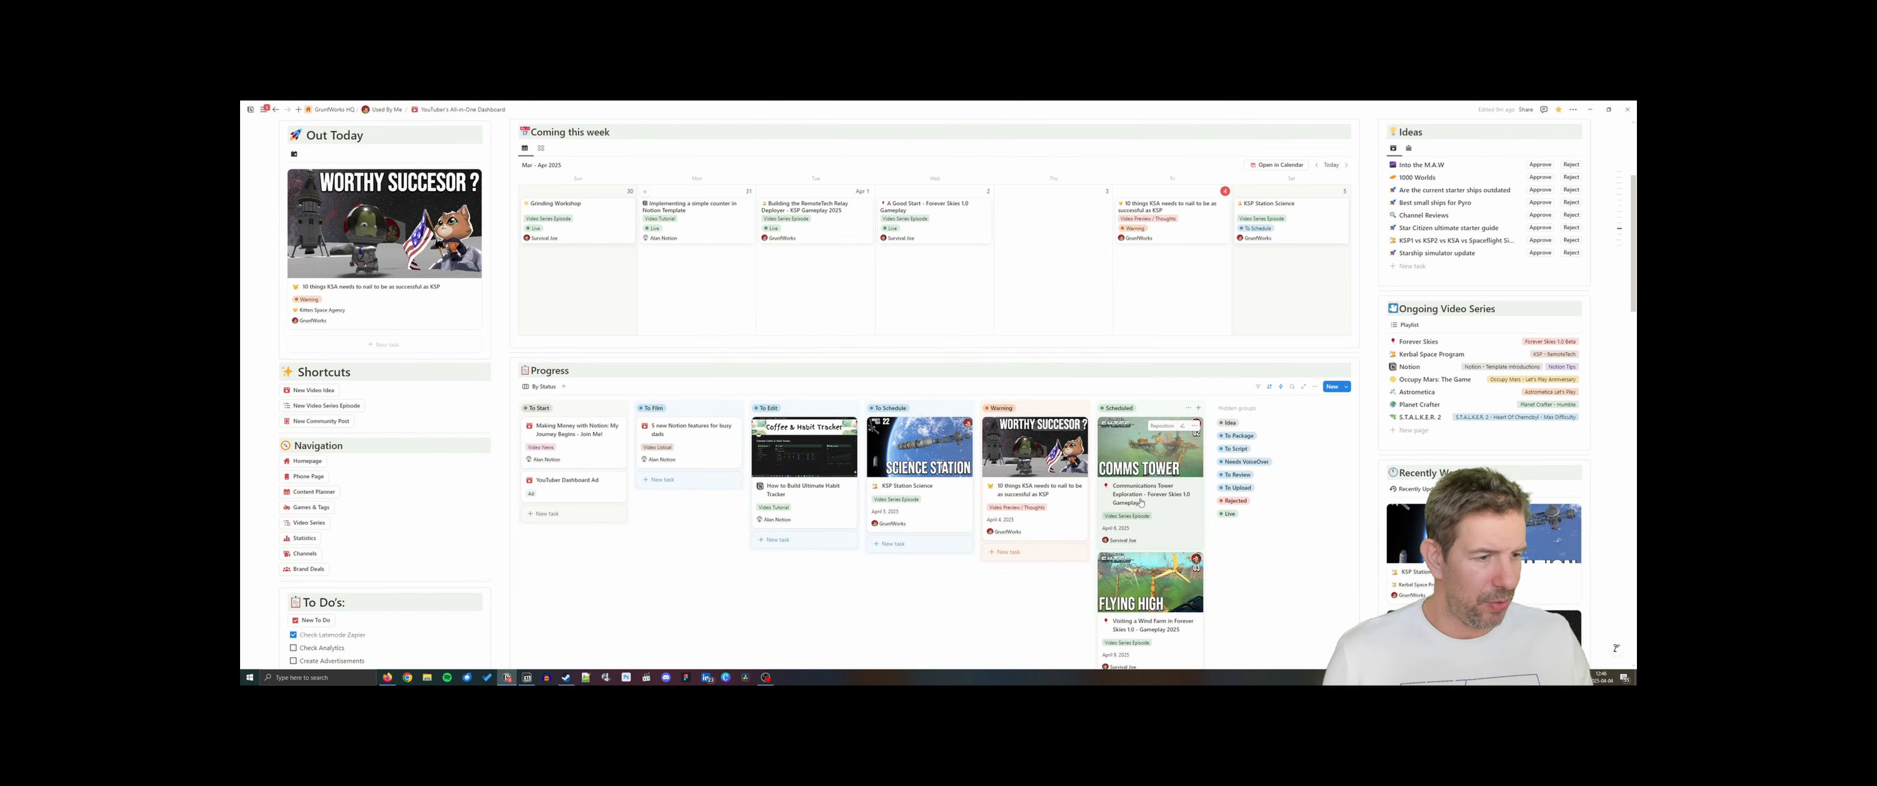
Set the KSP Station Science episode's status to Scheduled from its page and close the page
{"action": "left_click", "coordinate": [930, 525]}
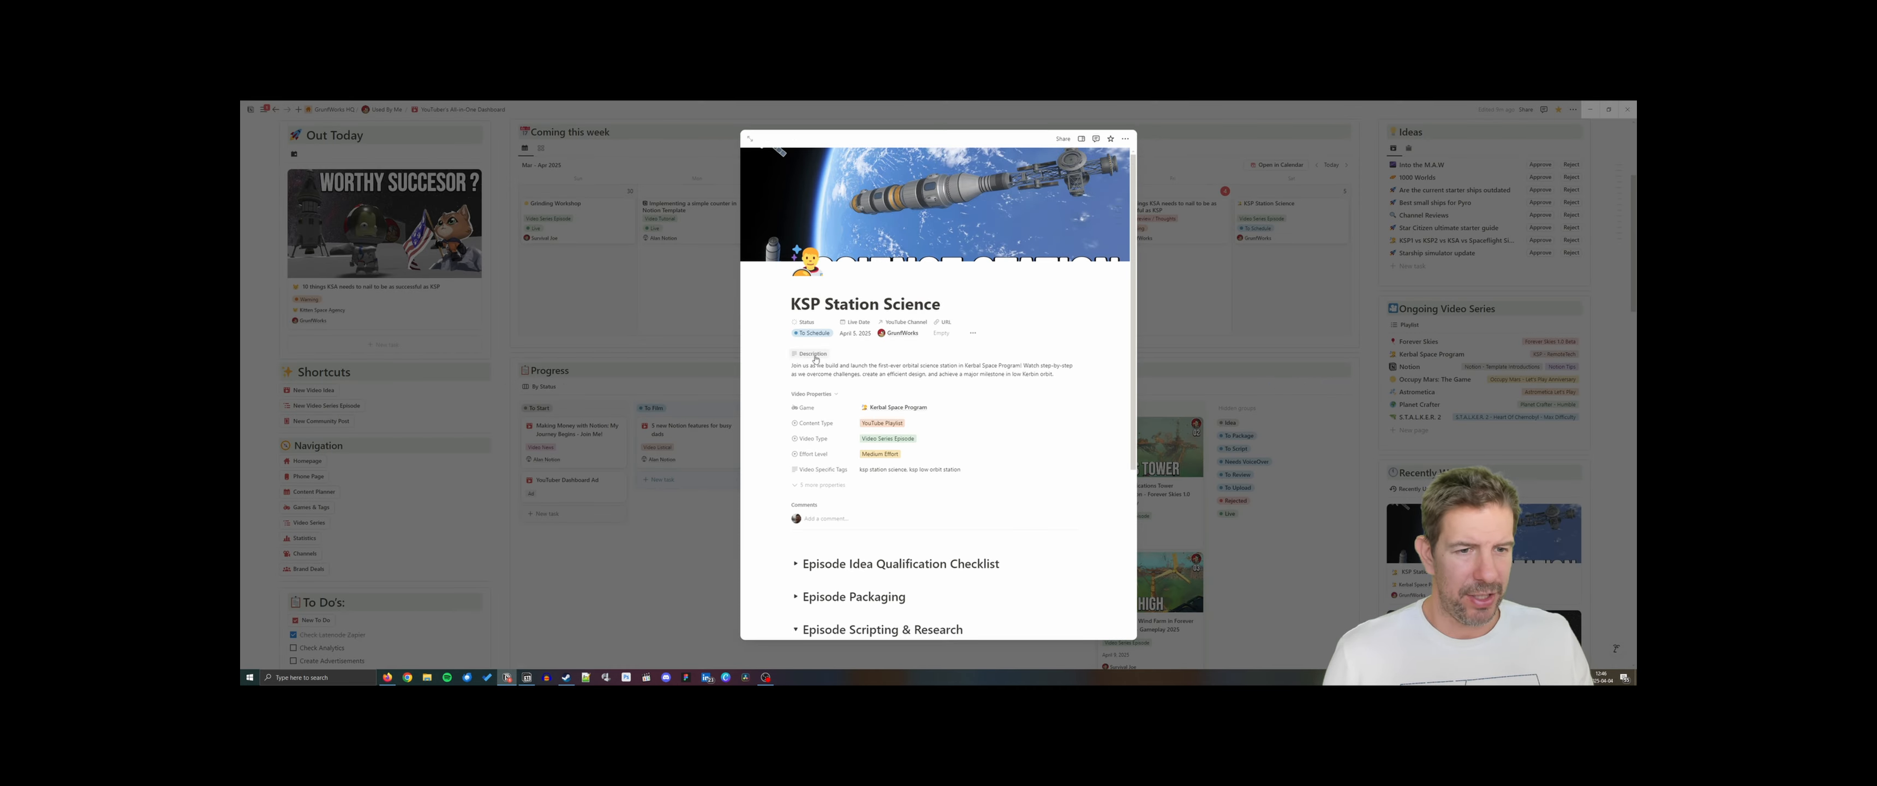
{"action": "left_click", "coordinate": [814, 334]}
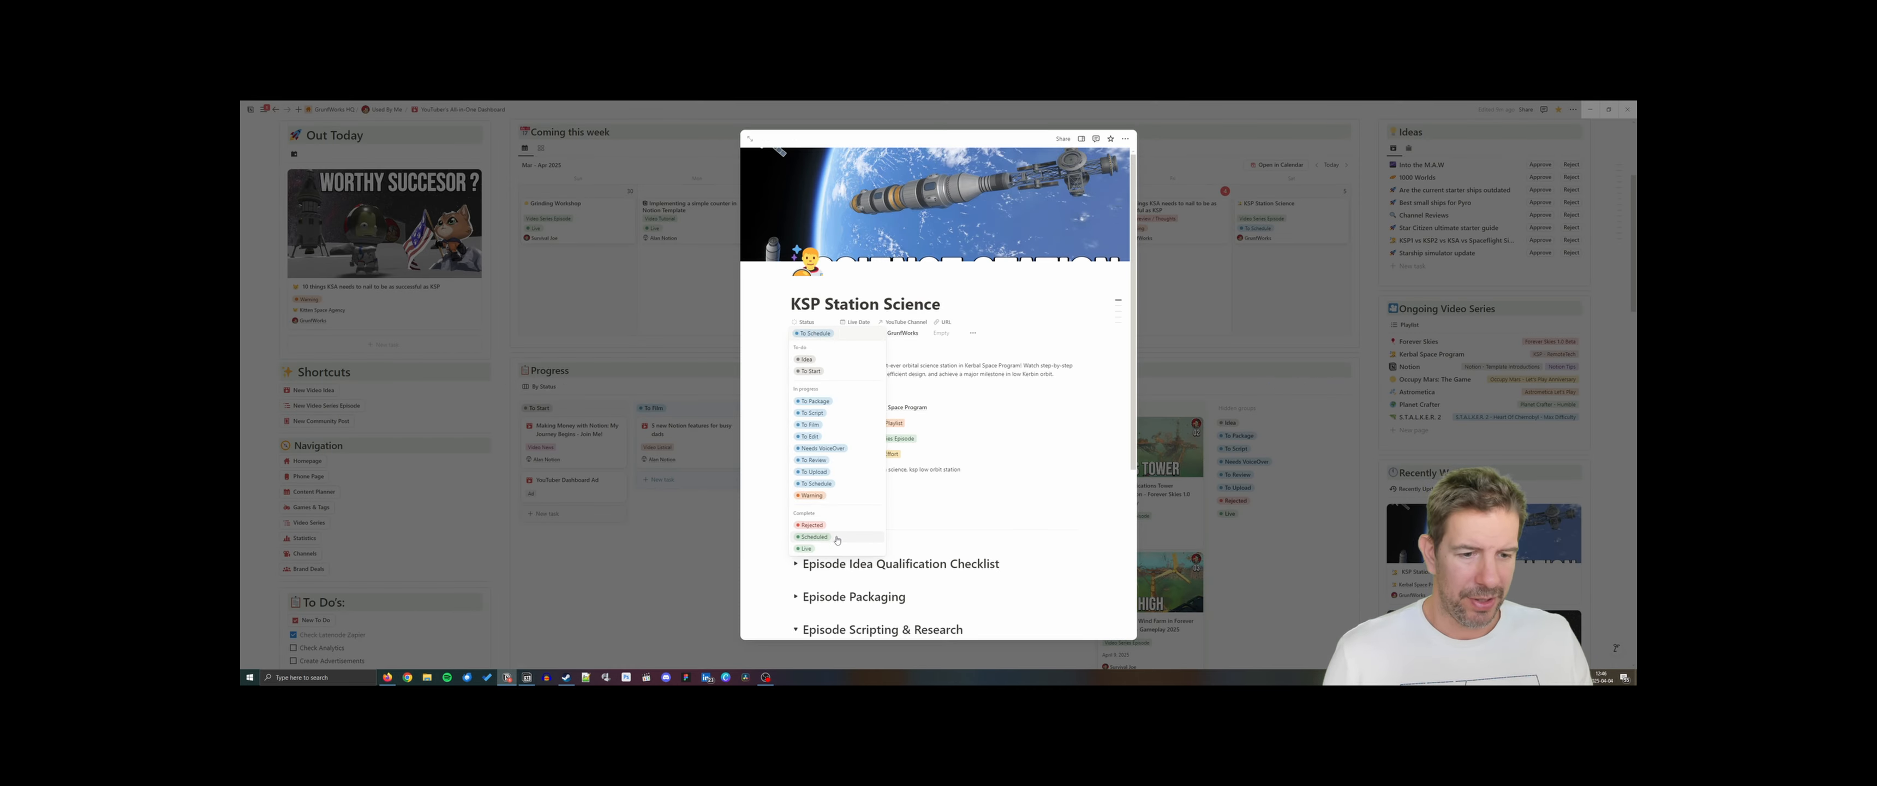
{"action": "left_click", "coordinate": [838, 539]}
{"action": "left_click", "coordinate": [610, 568]}
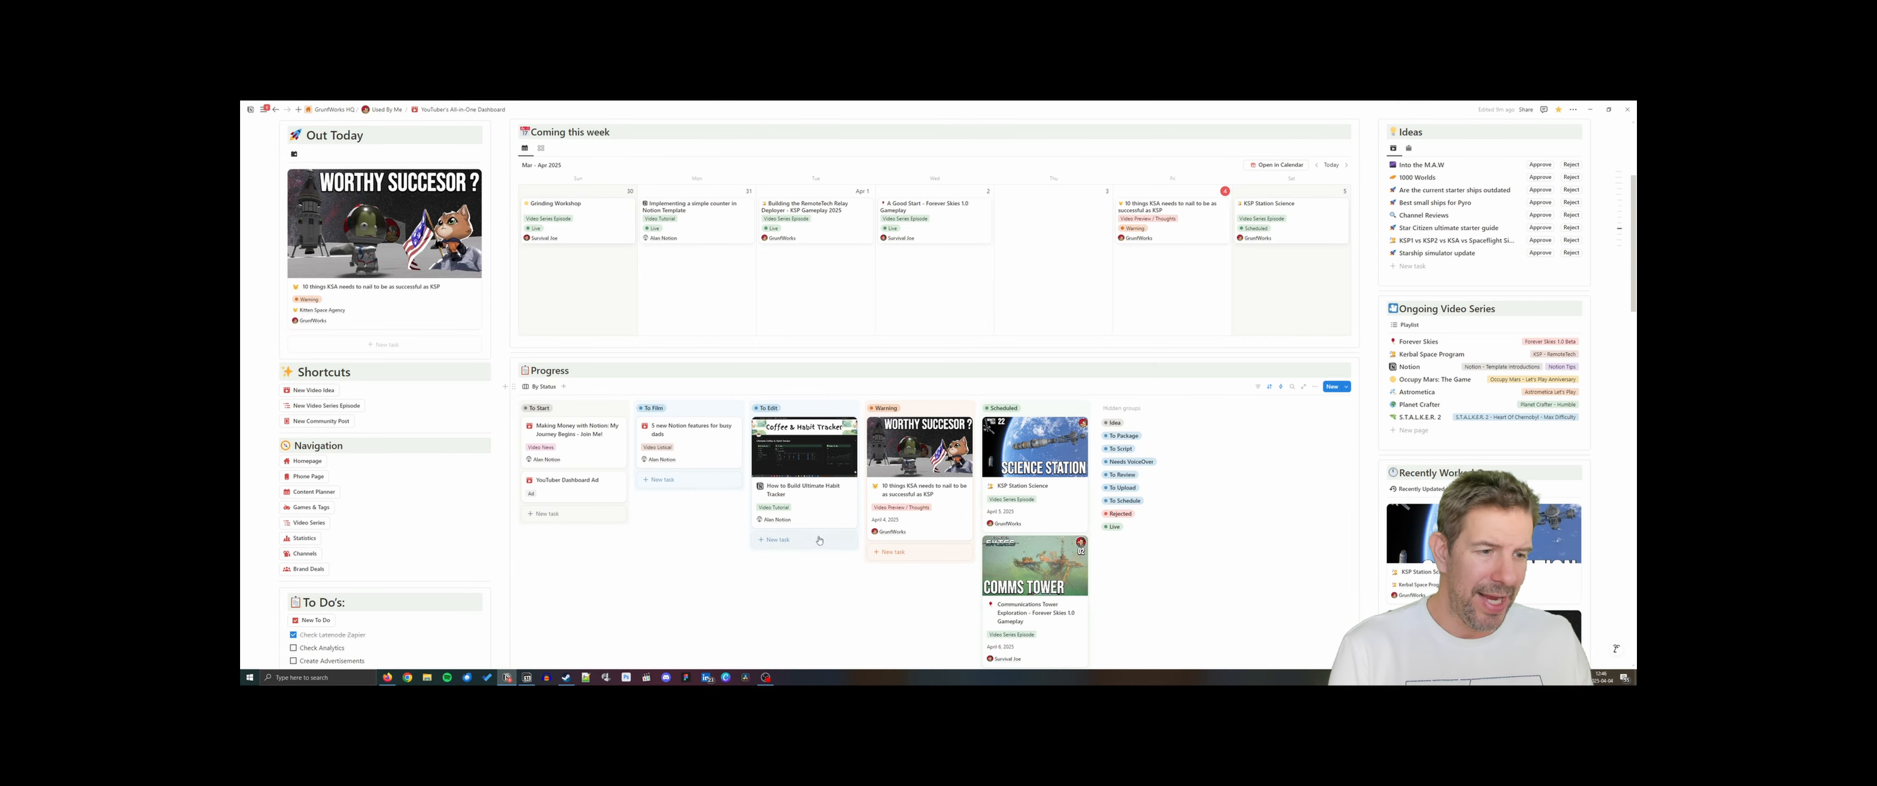
Examine the Progress board's status columns and the episode cards in its Scheduled column
{"action": "scroll", "coordinate": [1015, 400], "scroll_direction": "down", "scroll_amount": 5}
{"action": "scroll", "coordinate": [1032, 466], "scroll_direction": "up", "scroll_amount": 5}
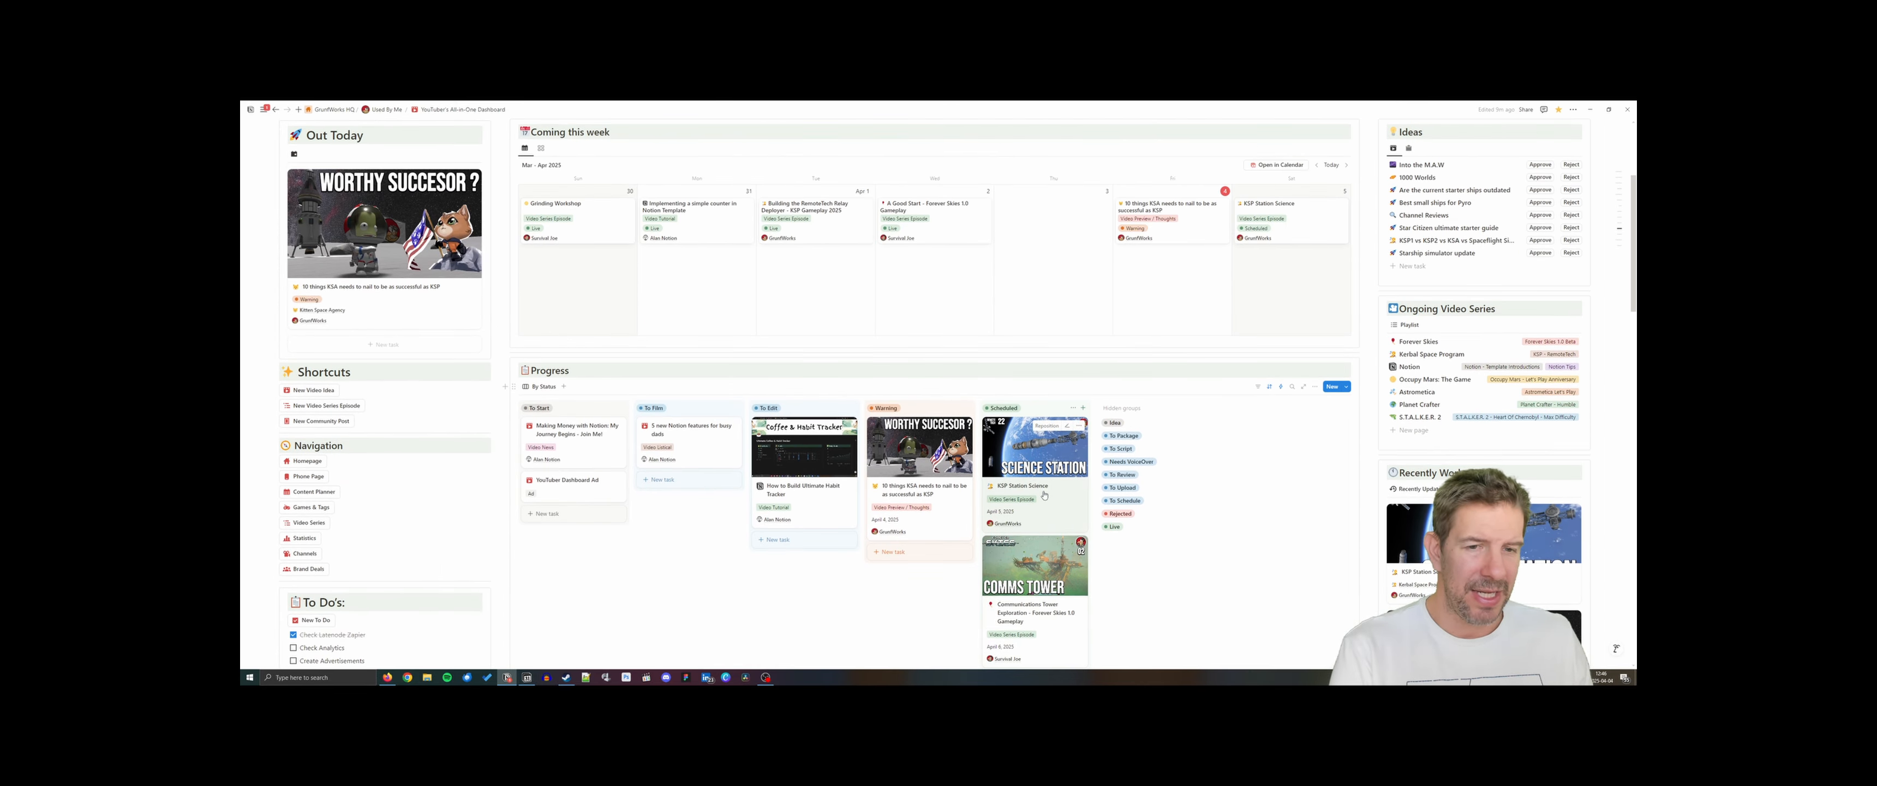
{"action": "scroll", "coordinate": [1031, 499], "scroll_direction": "down", "scroll_amount": 1}
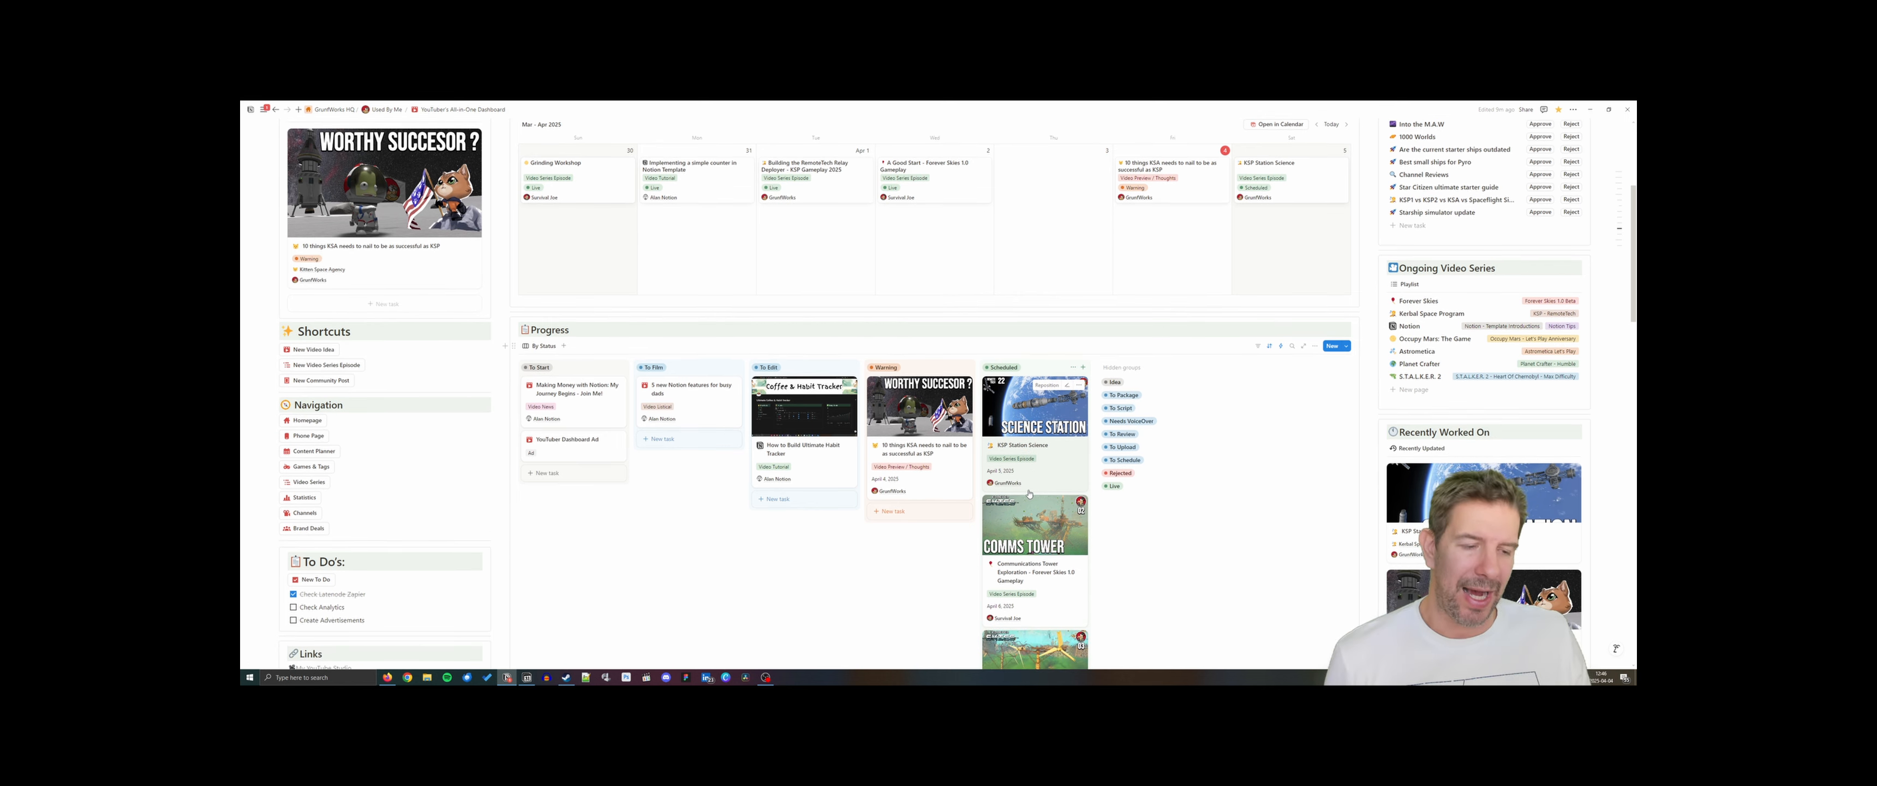
{"action": "scroll", "coordinate": [1028, 482], "scroll_direction": "up", "scroll_amount": 5}
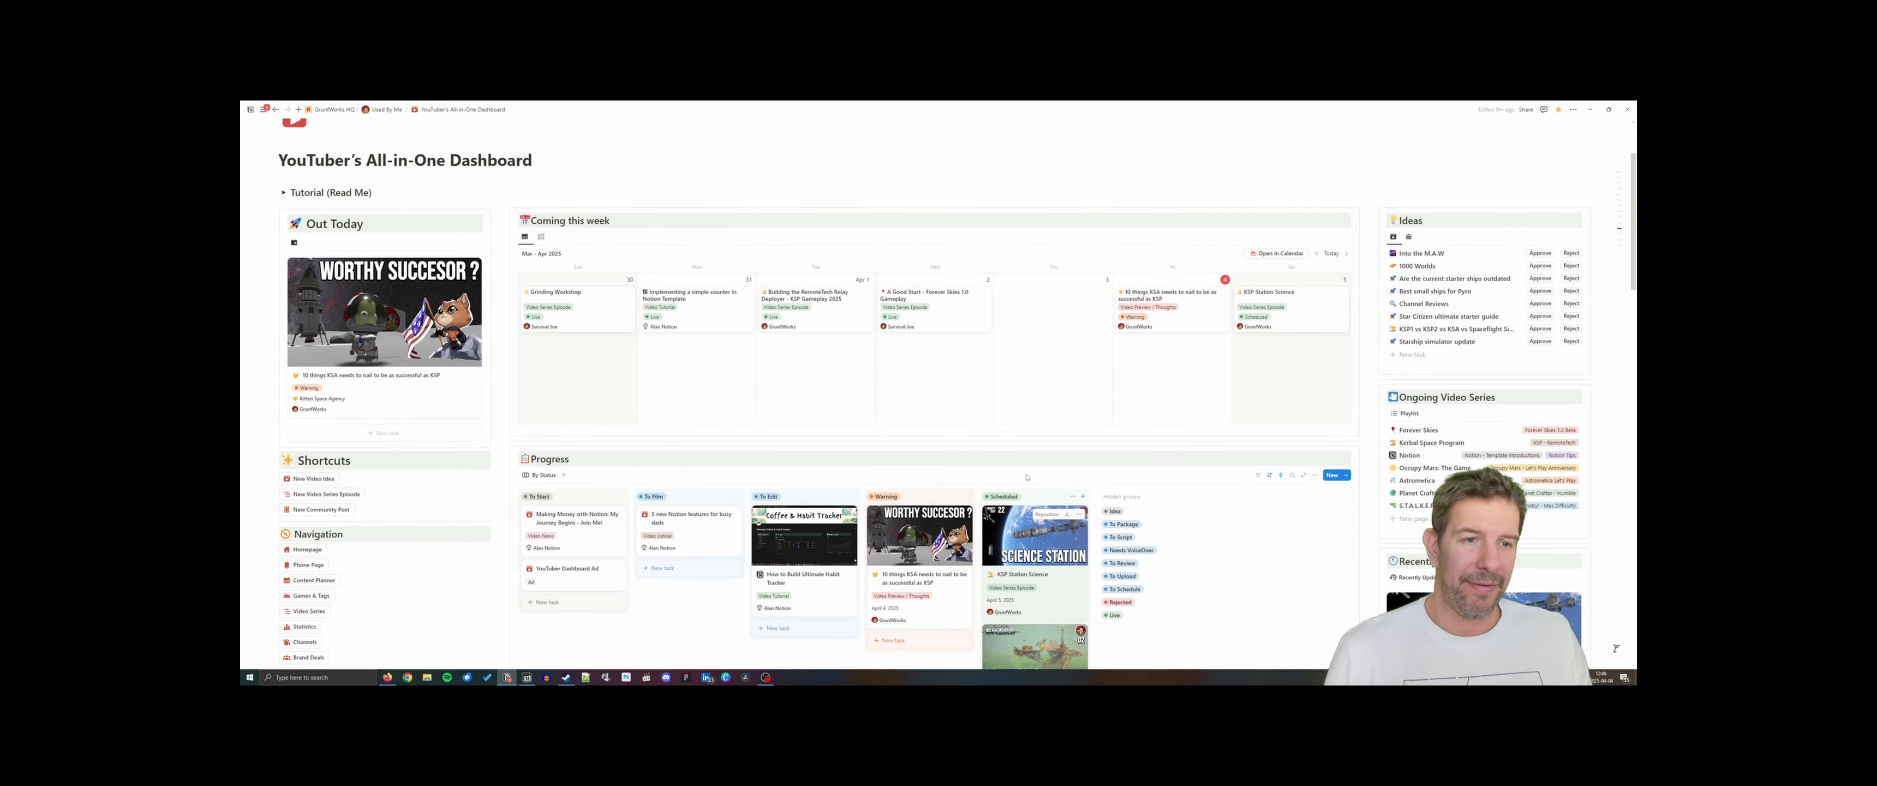
{"action": "scroll", "coordinate": [1023, 473], "scroll_direction": "down", "scroll_amount": 5}
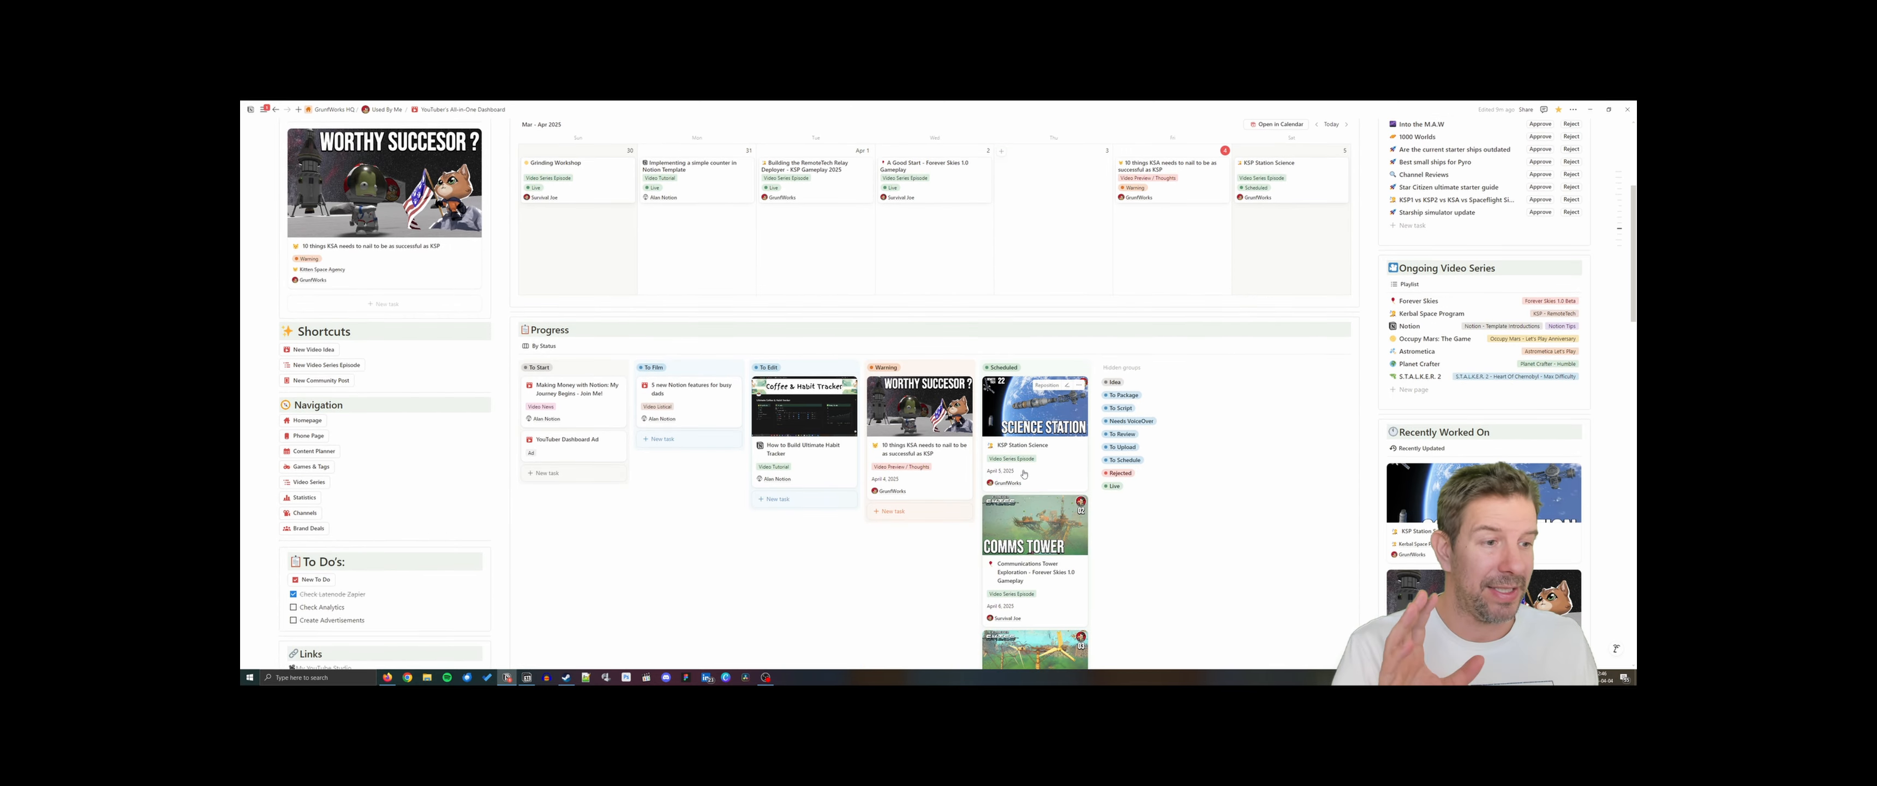
{"action": "scroll", "coordinate": [1023, 474], "scroll_direction": "down", "scroll_amount": 10}
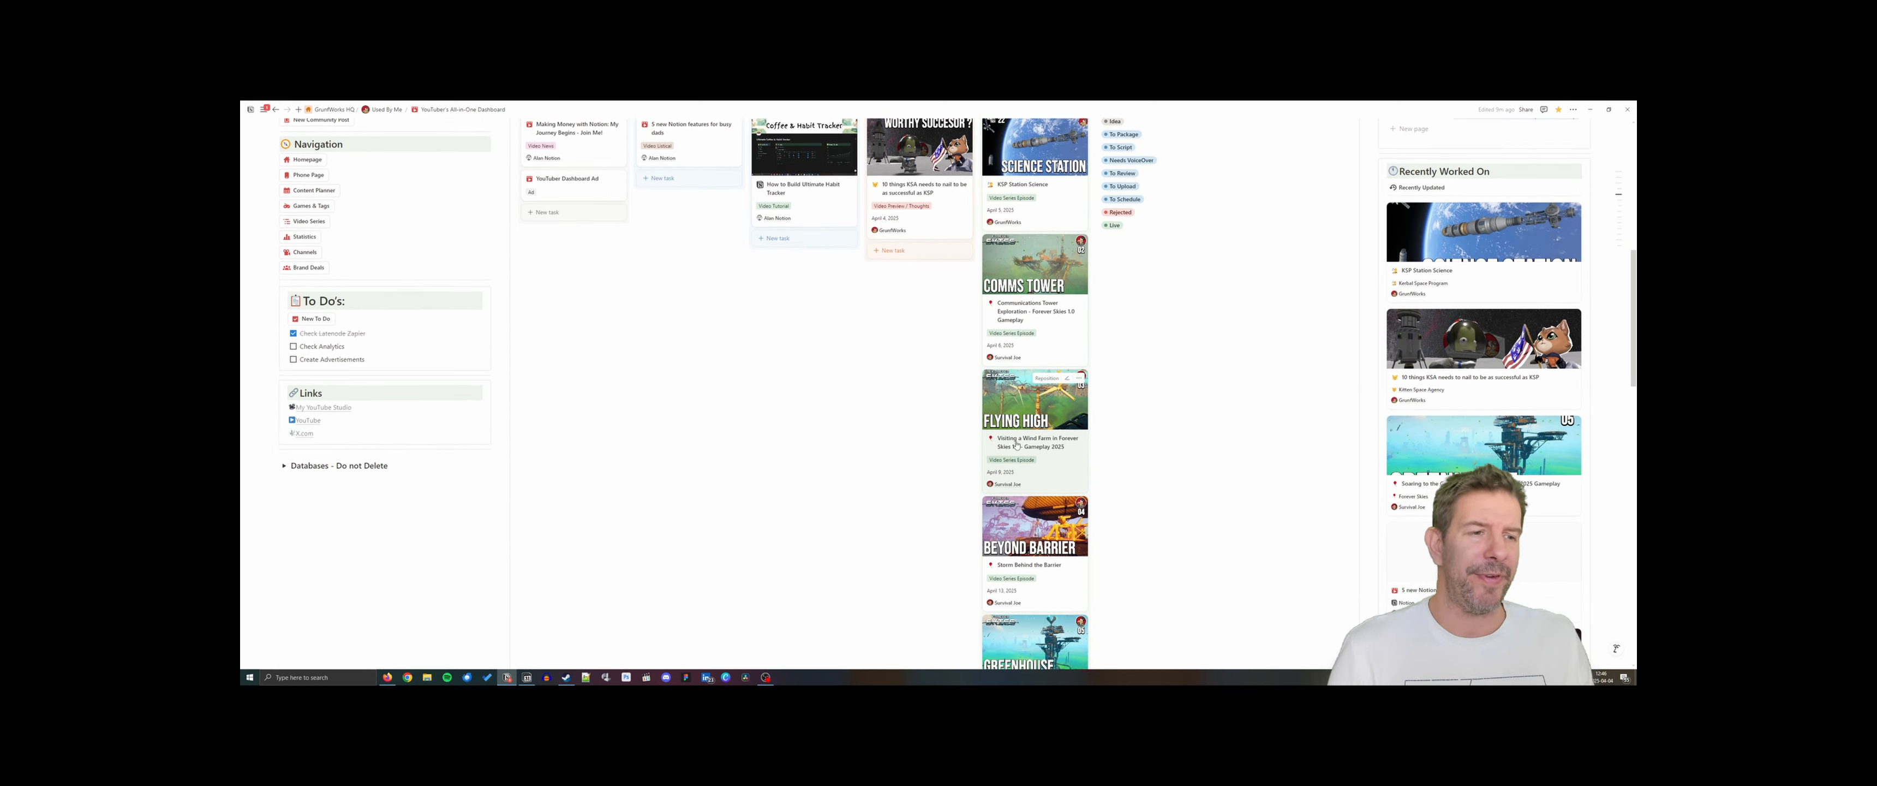
{"action": "scroll", "coordinate": [1018, 445], "scroll_direction": "up", "scroll_amount": 5}
{"action": "scroll", "coordinate": [1017, 445], "scroll_direction": "up", "scroll_amount": 4}
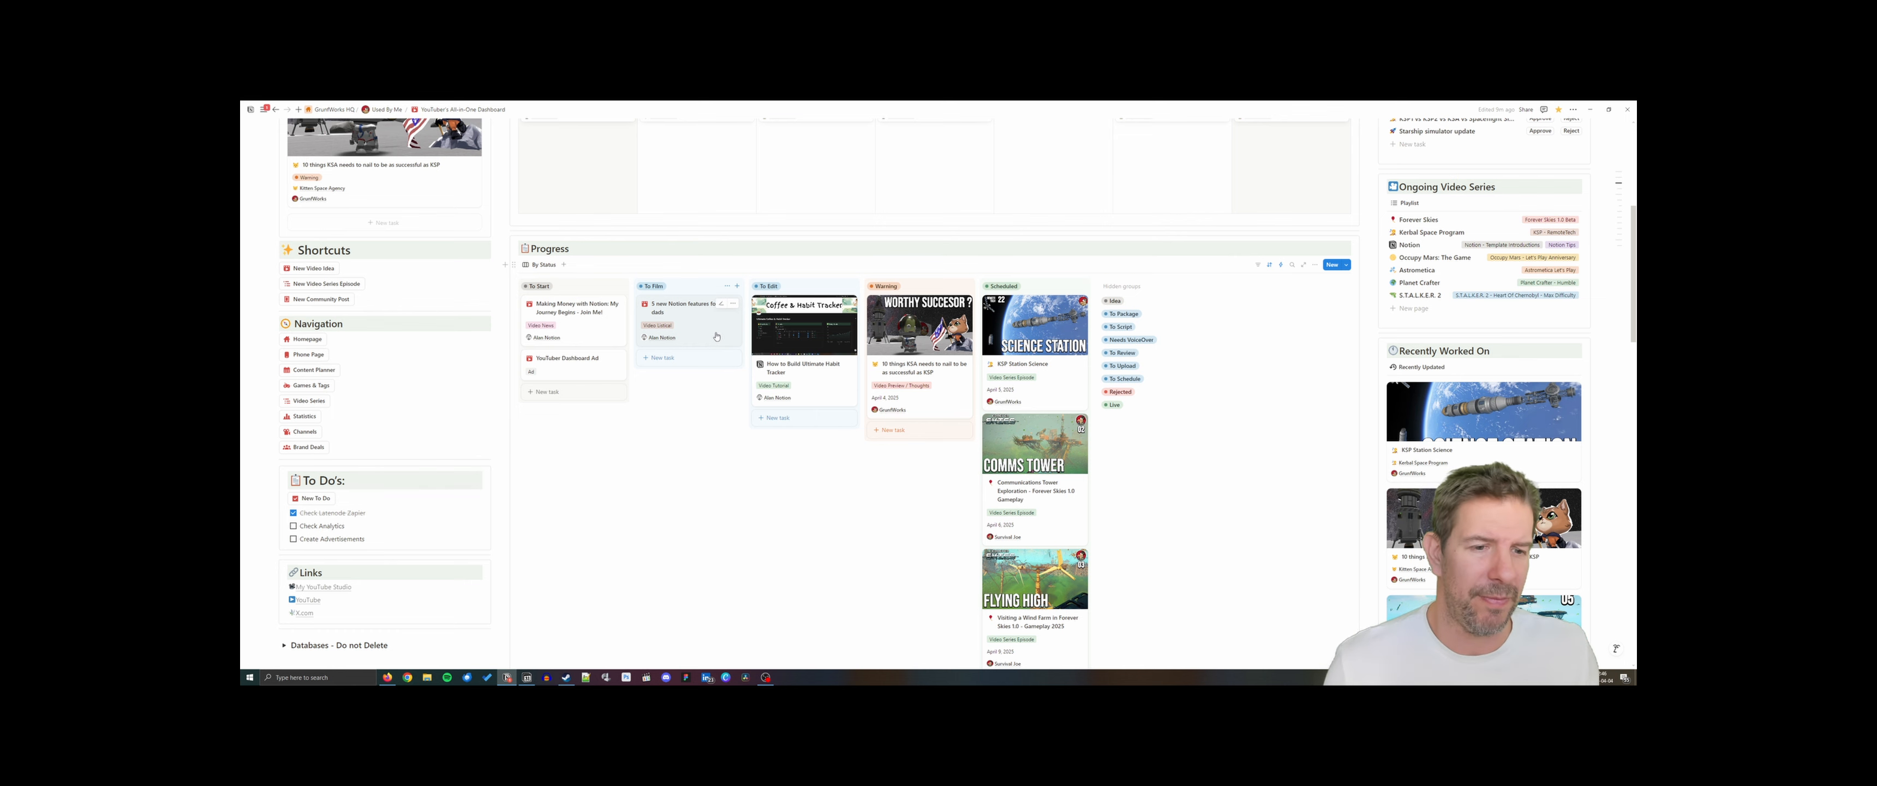
Review the dashboard's Coming this week, Ideas, Ongoing Video Series and Recently Worked On sections
{"action": "scroll", "coordinate": [713, 335], "scroll_direction": "up", "scroll_amount": 5}
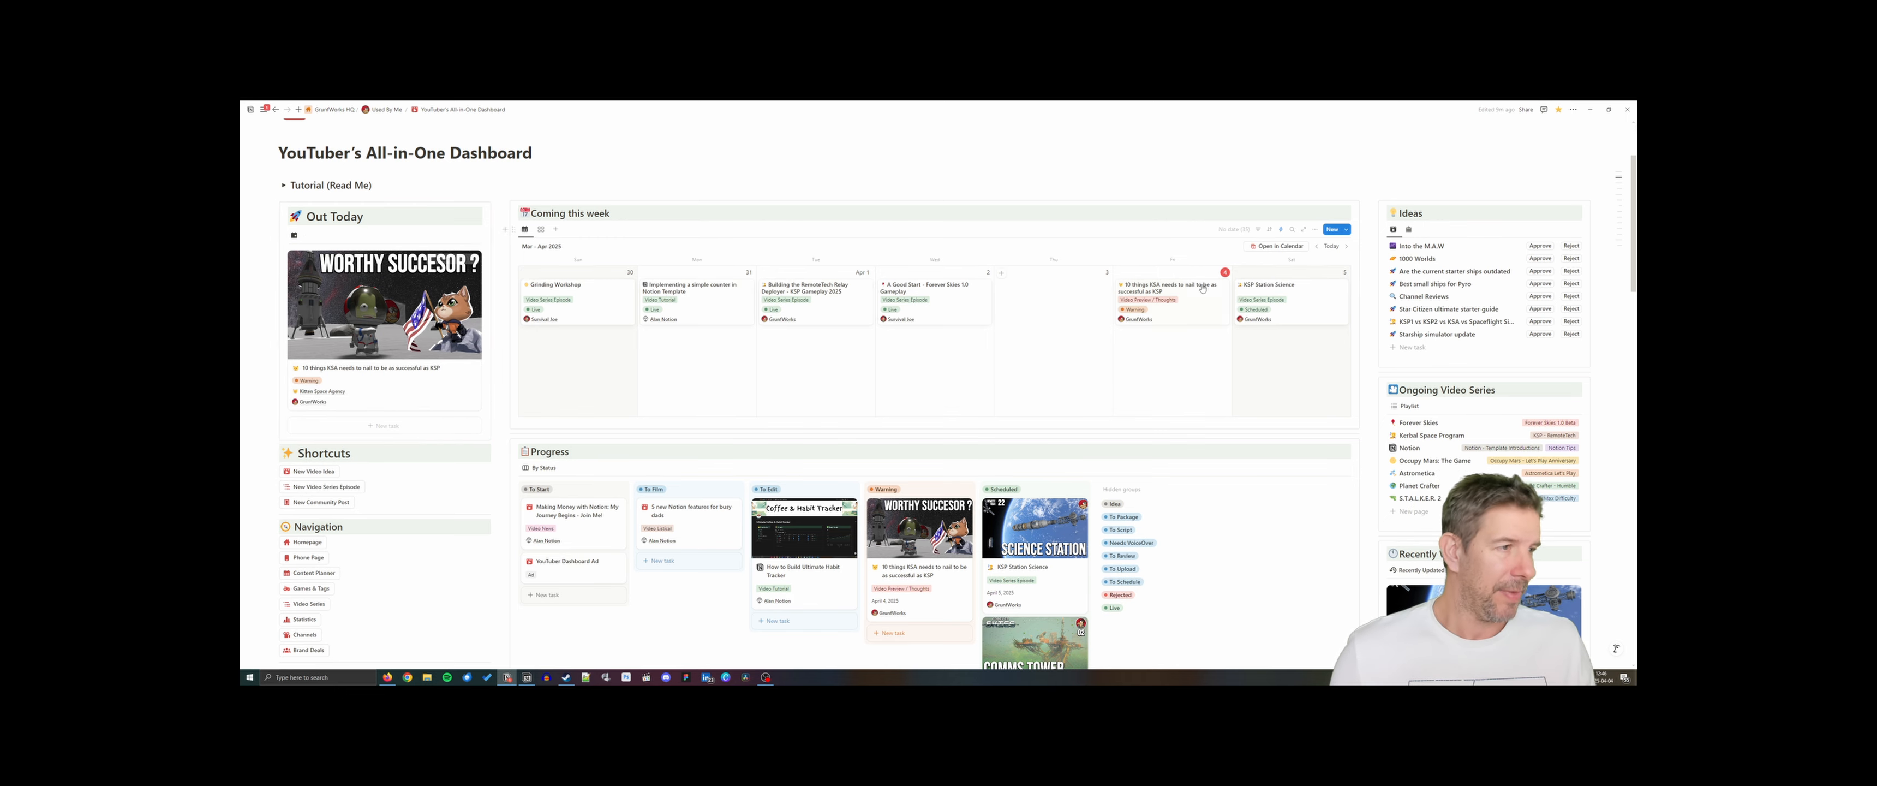
{"action": "scroll", "coordinate": [1447, 248], "scroll_direction": "down", "scroll_amount": 2}
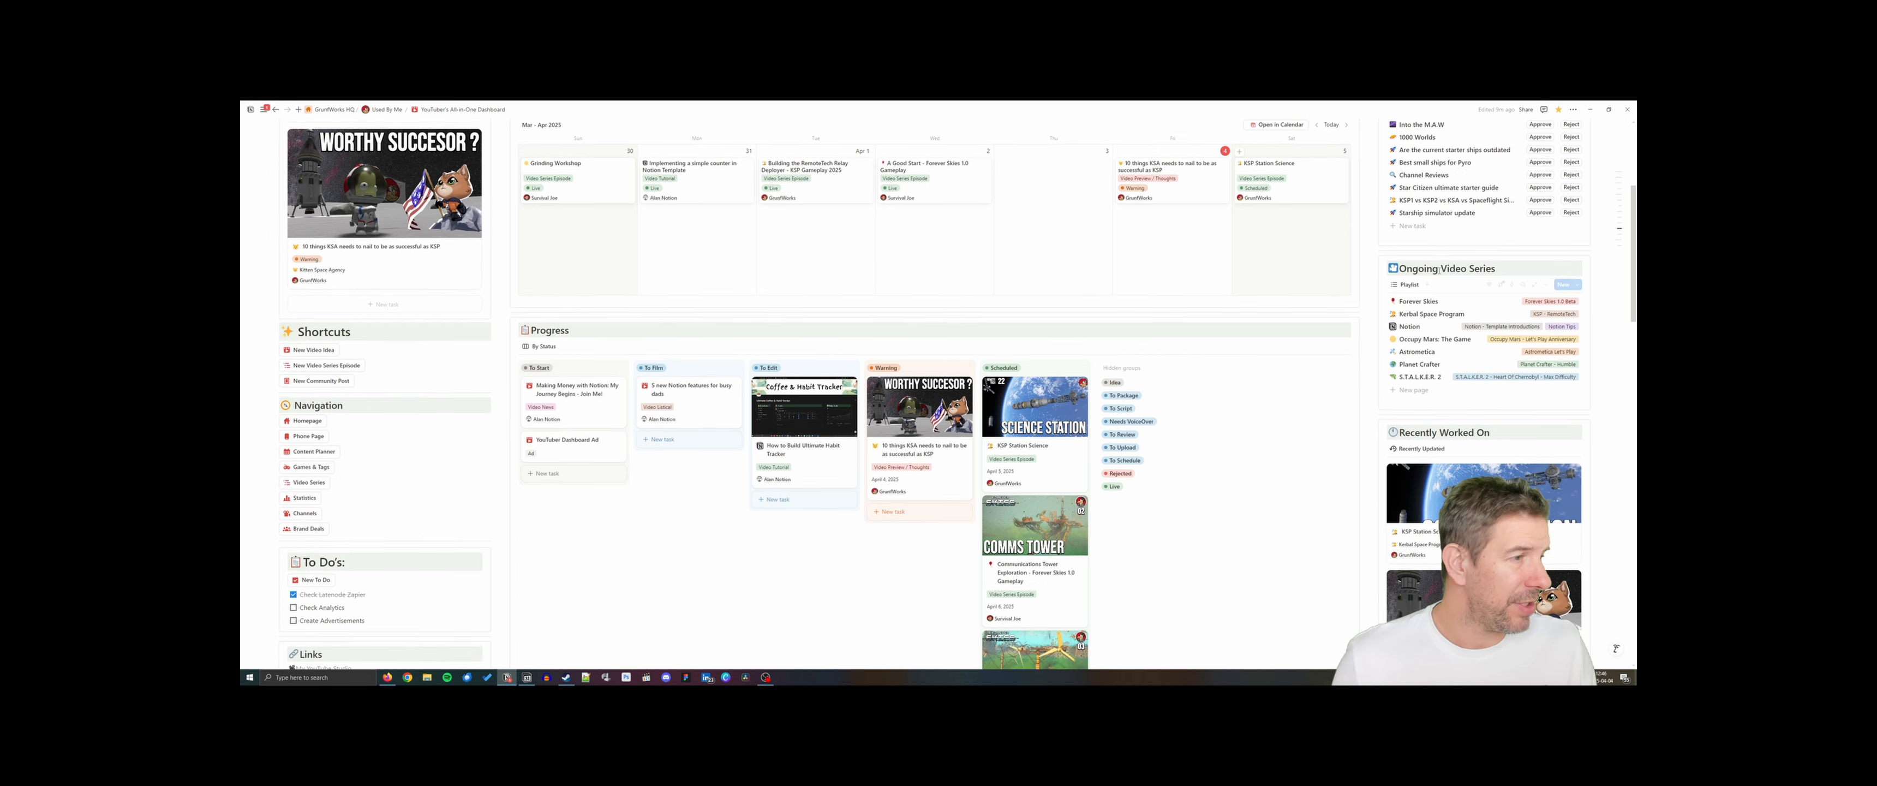
{"action": "scroll", "coordinate": [1508, 327], "scroll_direction": "up", "scroll_amount": 3}
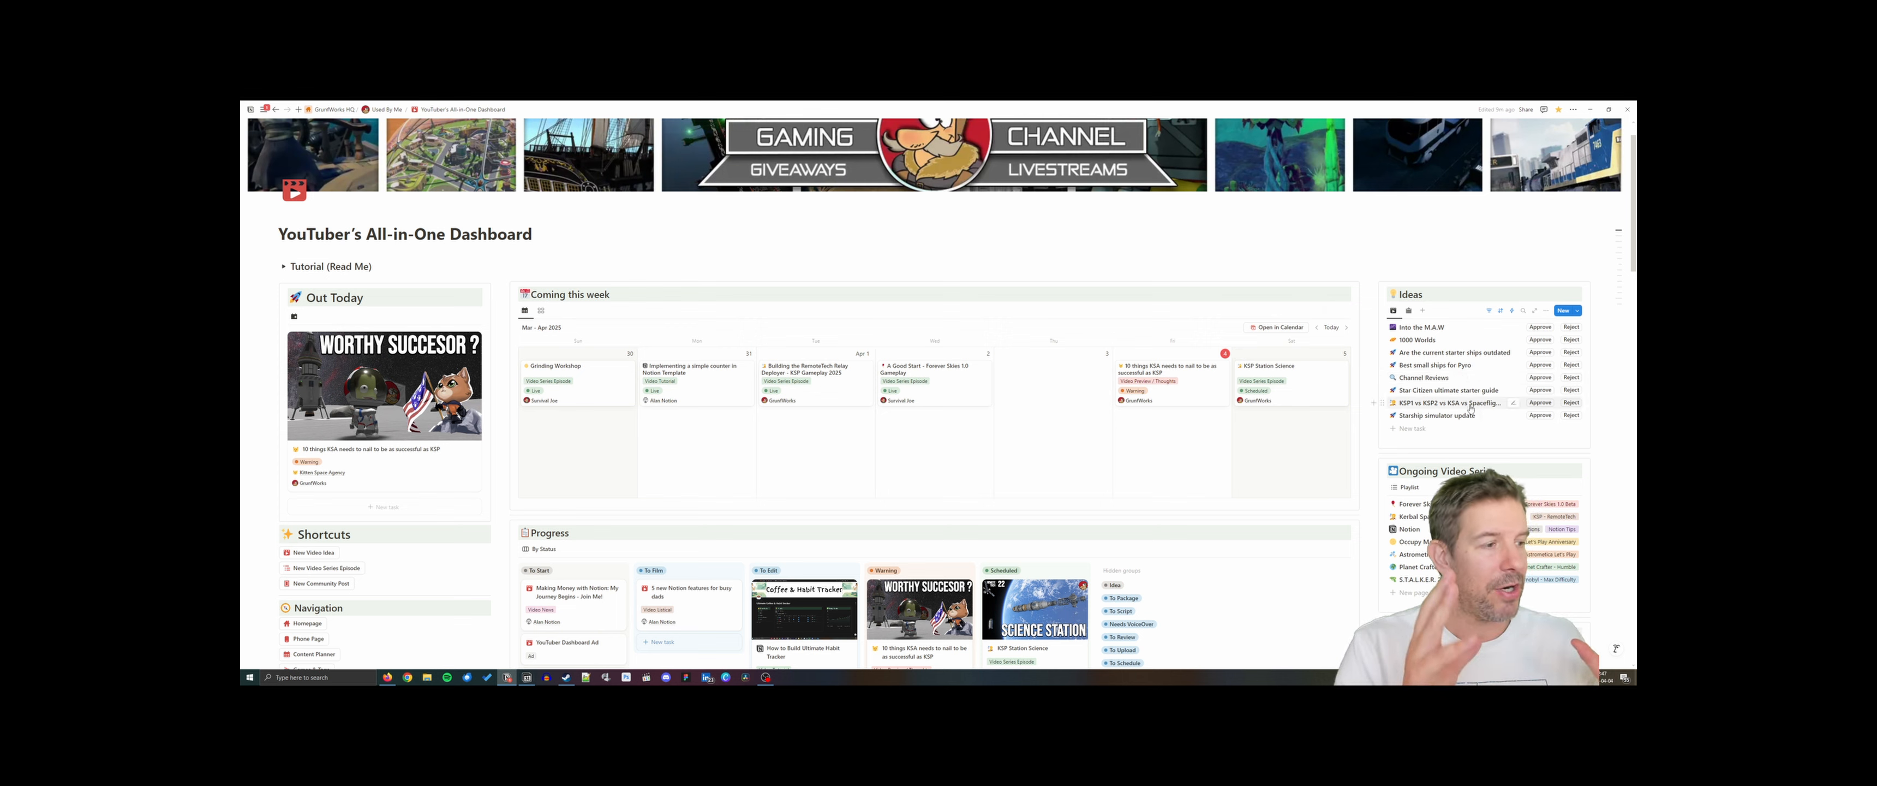
{"action": "scroll", "coordinate": [1470, 409], "scroll_direction": "down", "scroll_amount": 3}
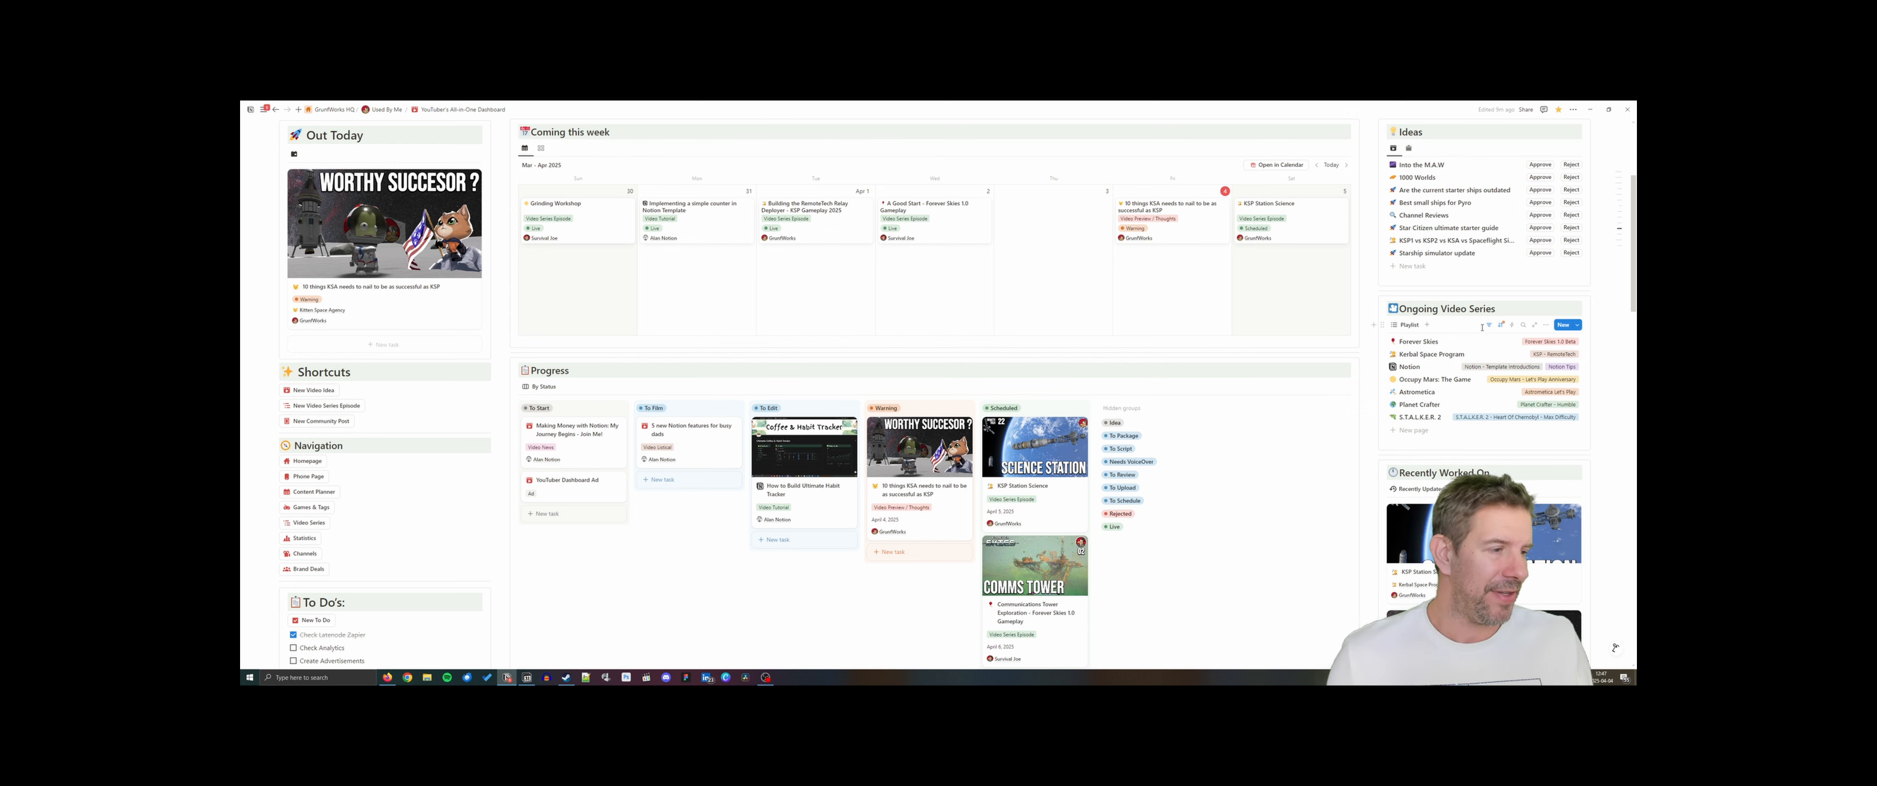
{"action": "scroll", "coordinate": [1425, 343], "scroll_direction": "down", "scroll_amount": 3}
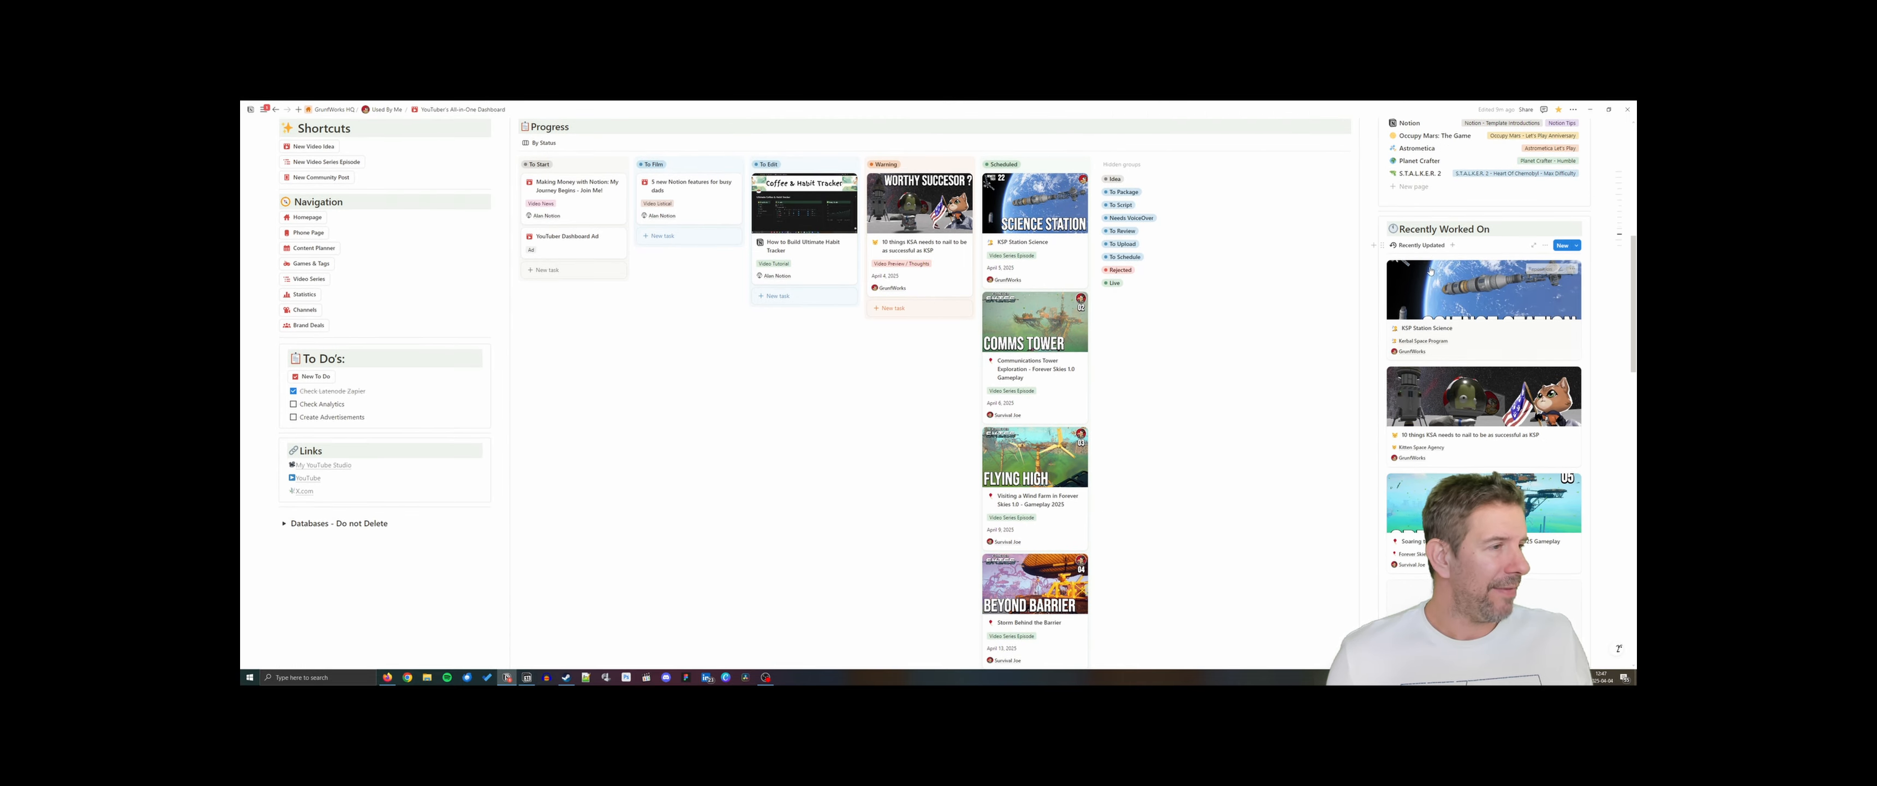
{"action": "scroll", "coordinate": [1435, 277], "scroll_direction": "down", "scroll_amount": 1}
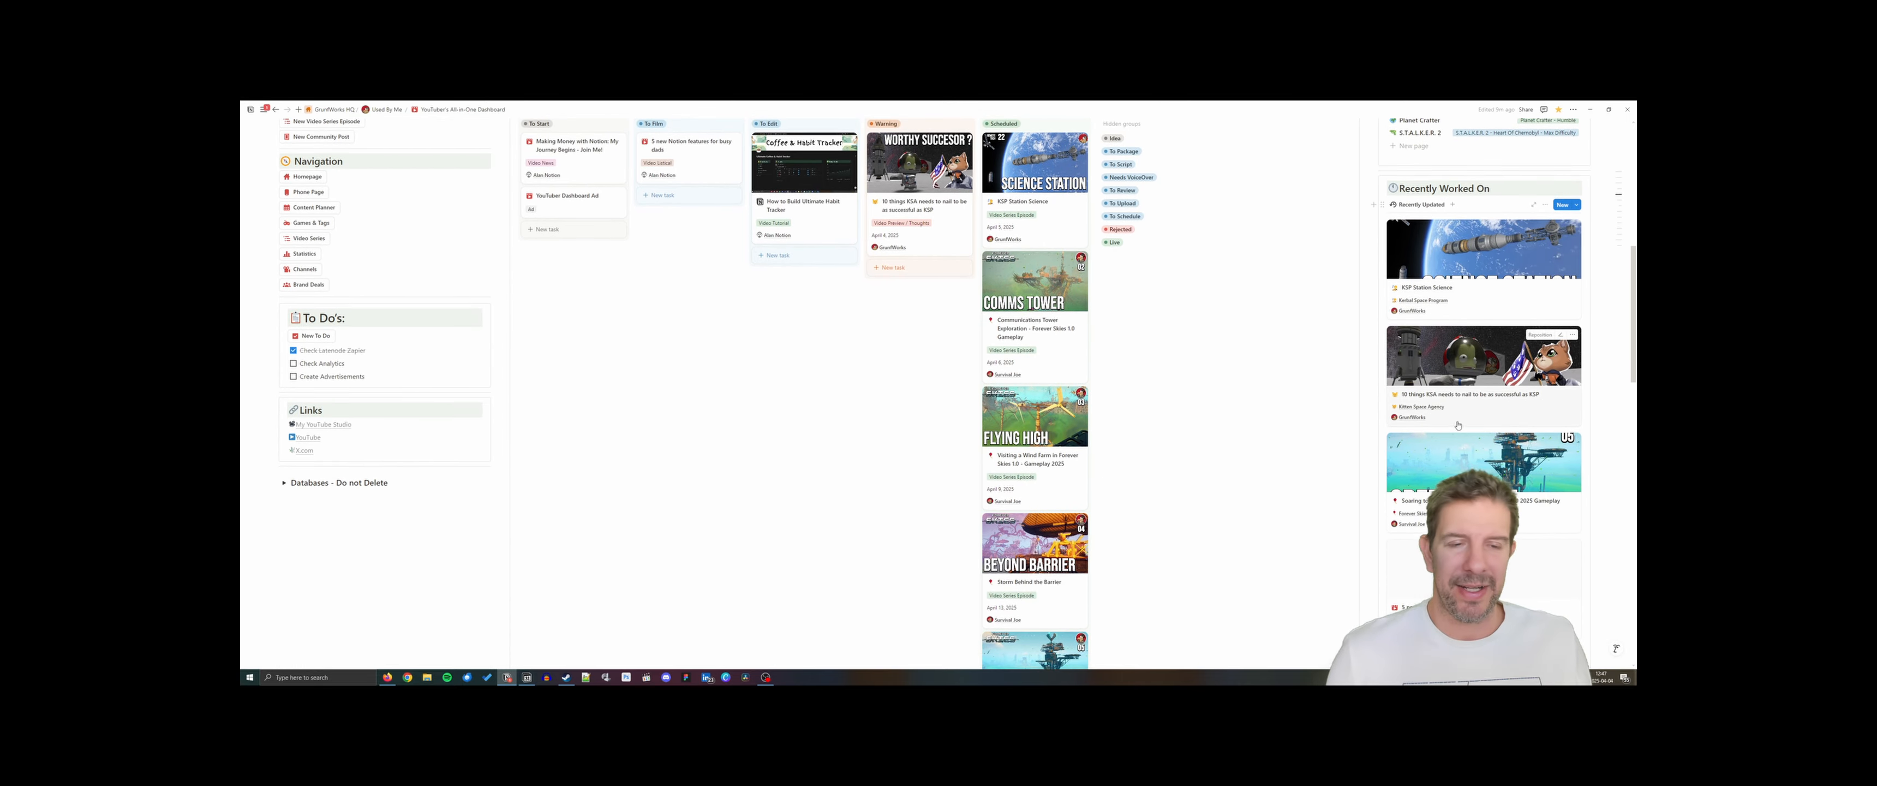
{"action": "scroll", "coordinate": [1442, 419], "scroll_direction": "down", "scroll_amount": 6}
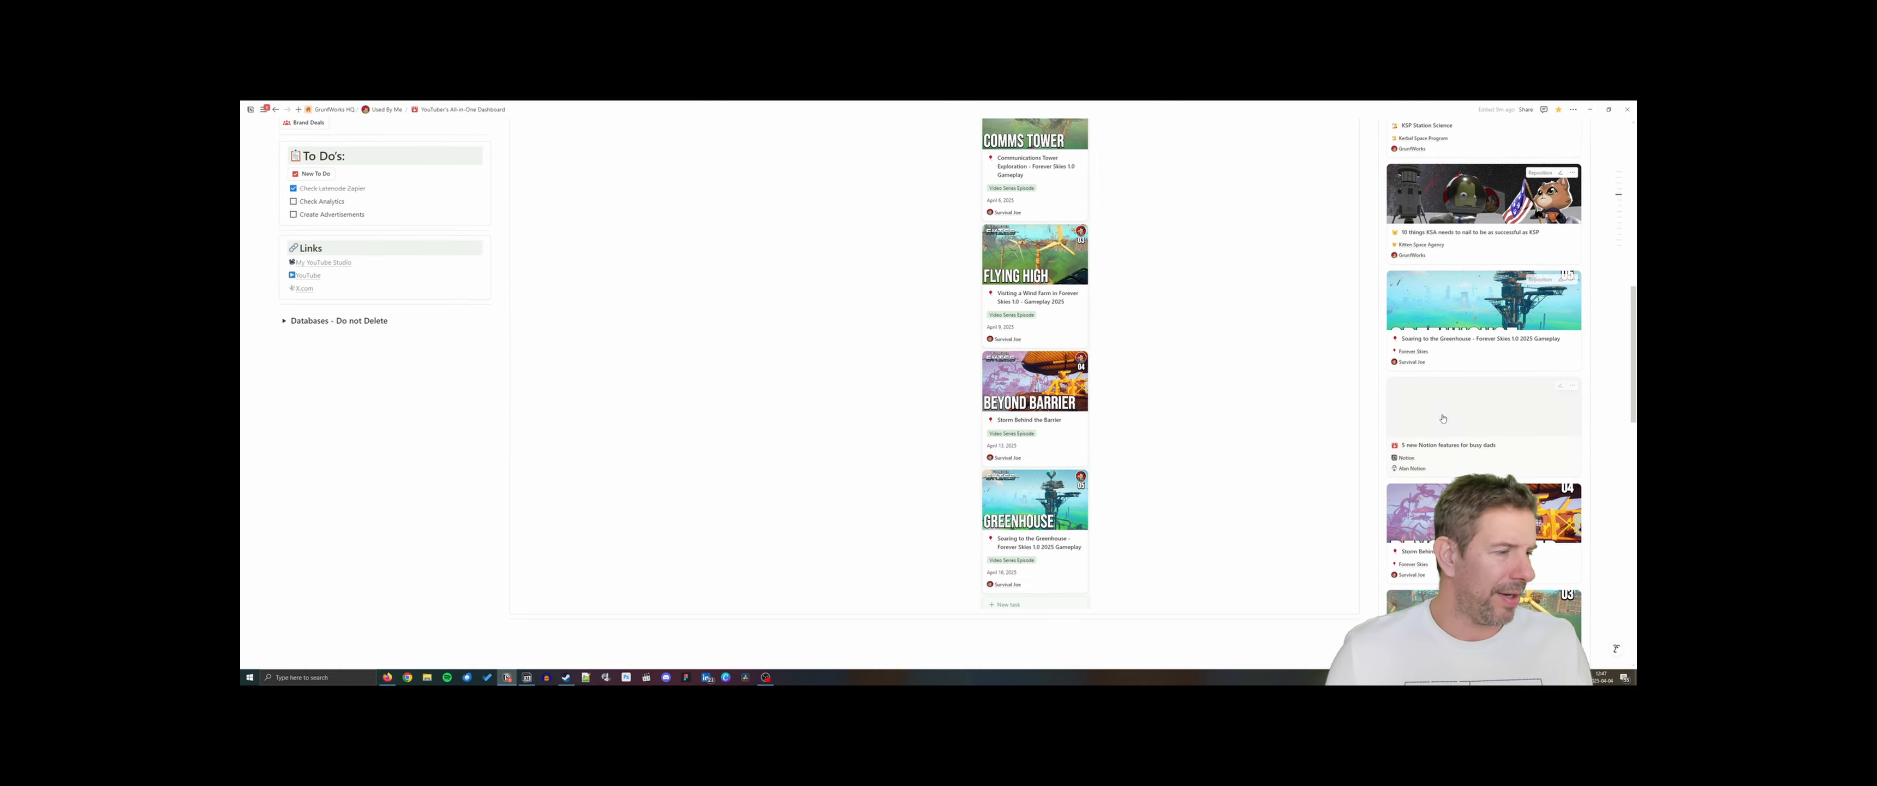
{"action": "scroll", "coordinate": [1442, 417], "scroll_direction": "up", "scroll_amount": 7}
{"action": "scroll", "coordinate": [1441, 417], "scroll_direction": "up", "scroll_amount": 6}
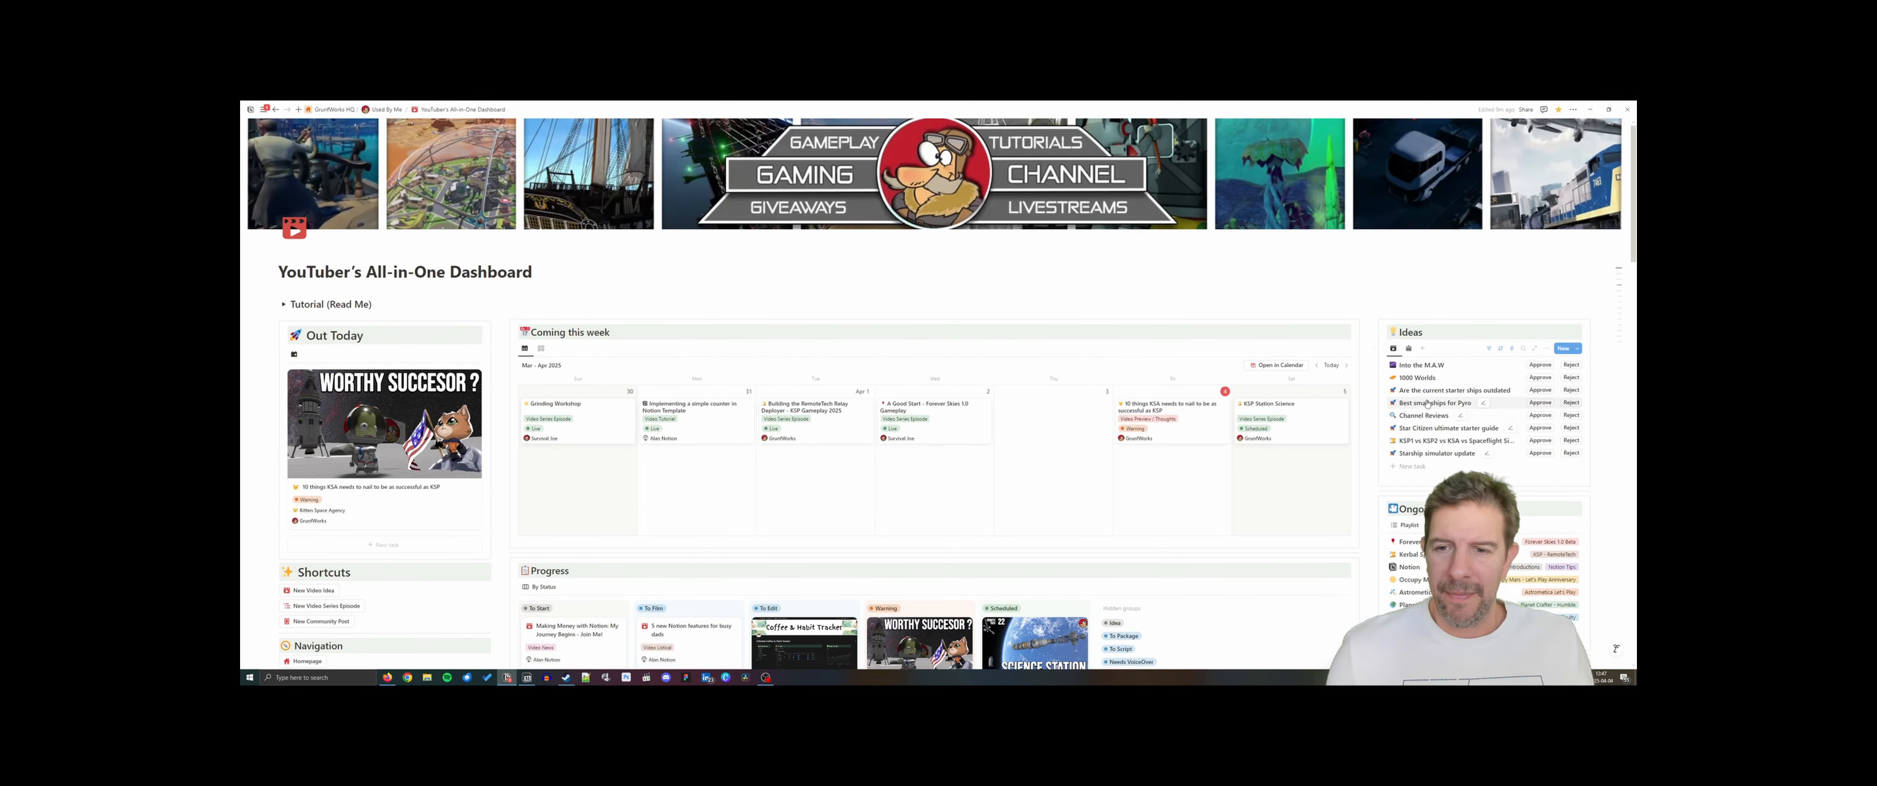
Open the Phone Page from the dashboard's navigation links to view it, and close it
{"action": "scroll", "coordinate": [556, 391], "scroll_direction": "down", "scroll_amount": 4}
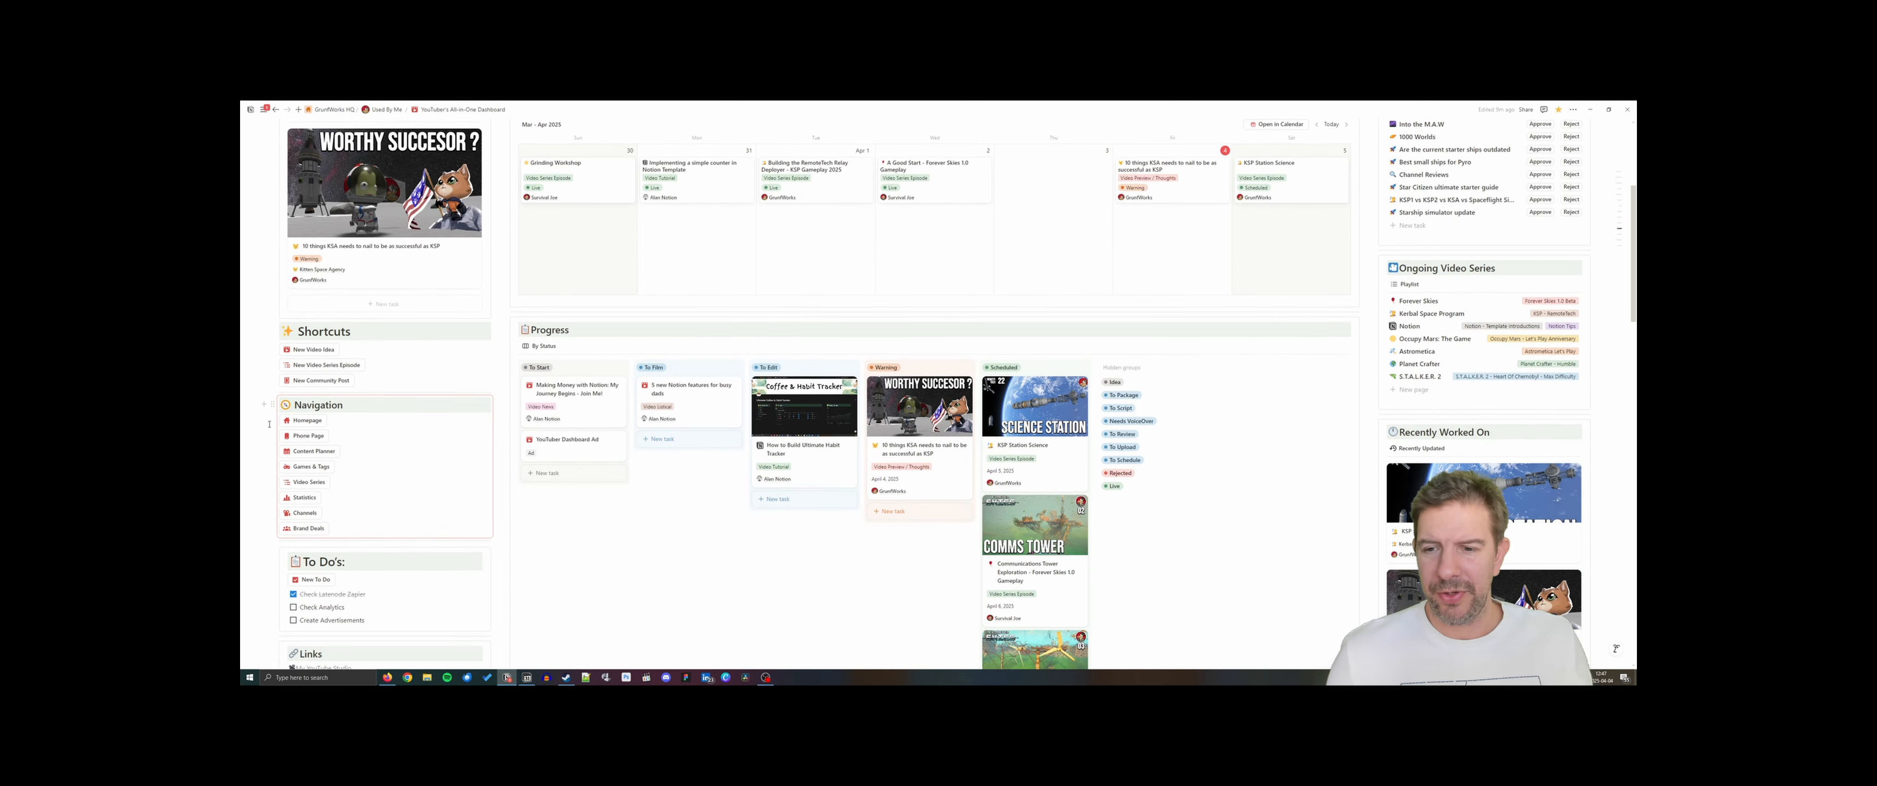
{"action": "left_click", "coordinate": [308, 435]}
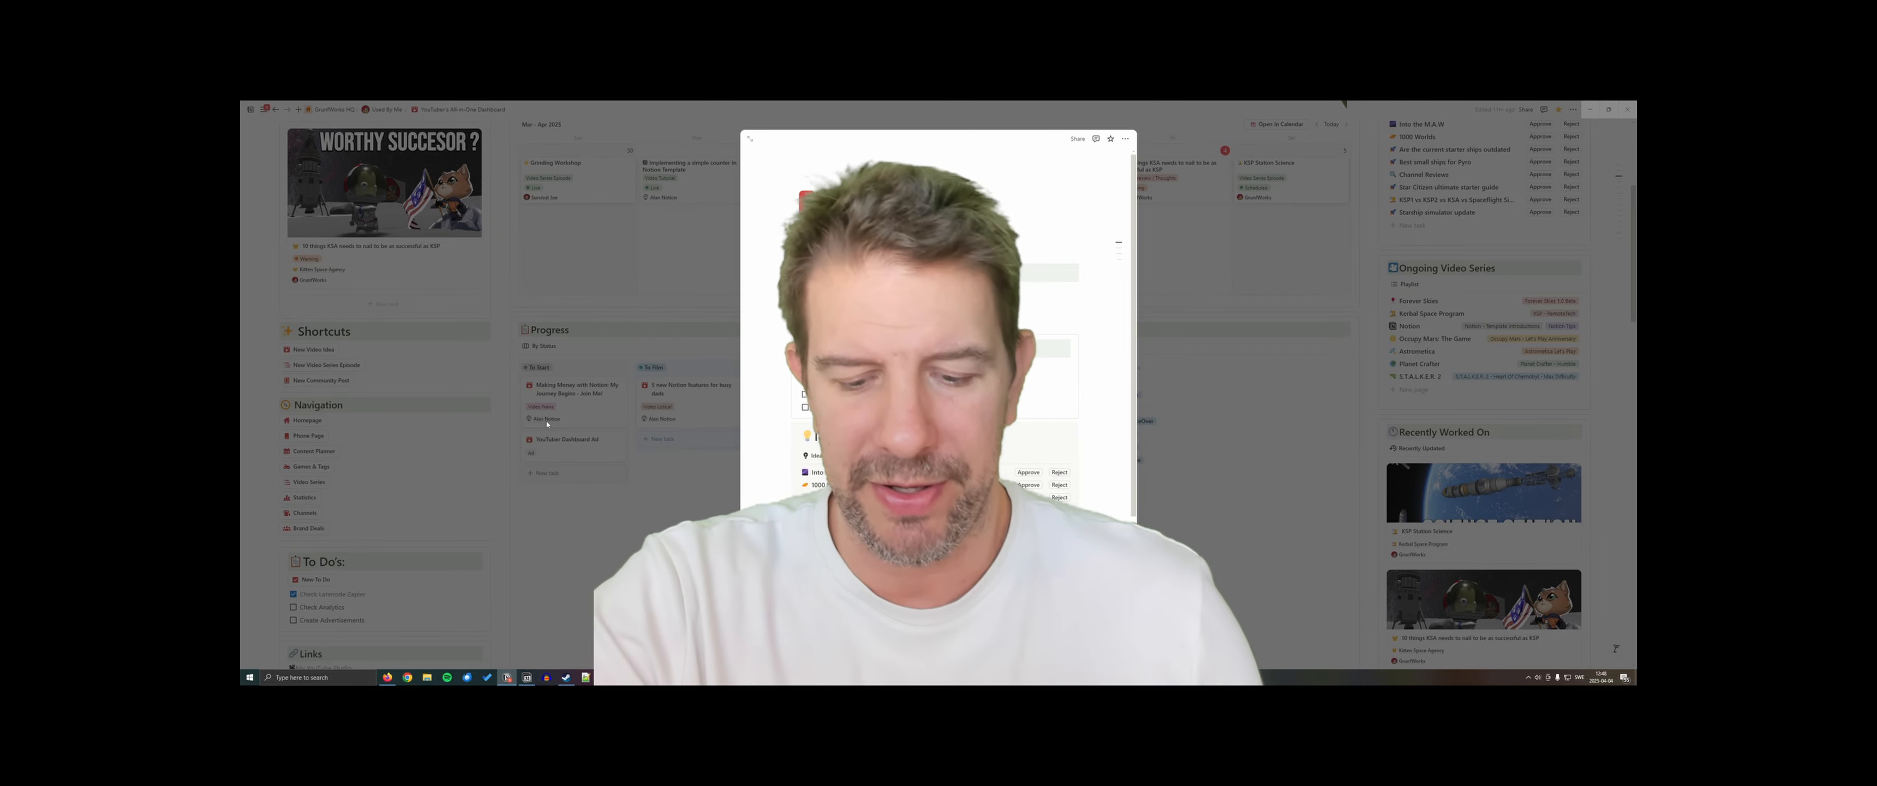
{"action": "left_click", "coordinate": [331, 453]}
Open the Main Content Planner and look through its Video Series and By Video Channel views
{"action": "left_click", "coordinate": [330, 452]}
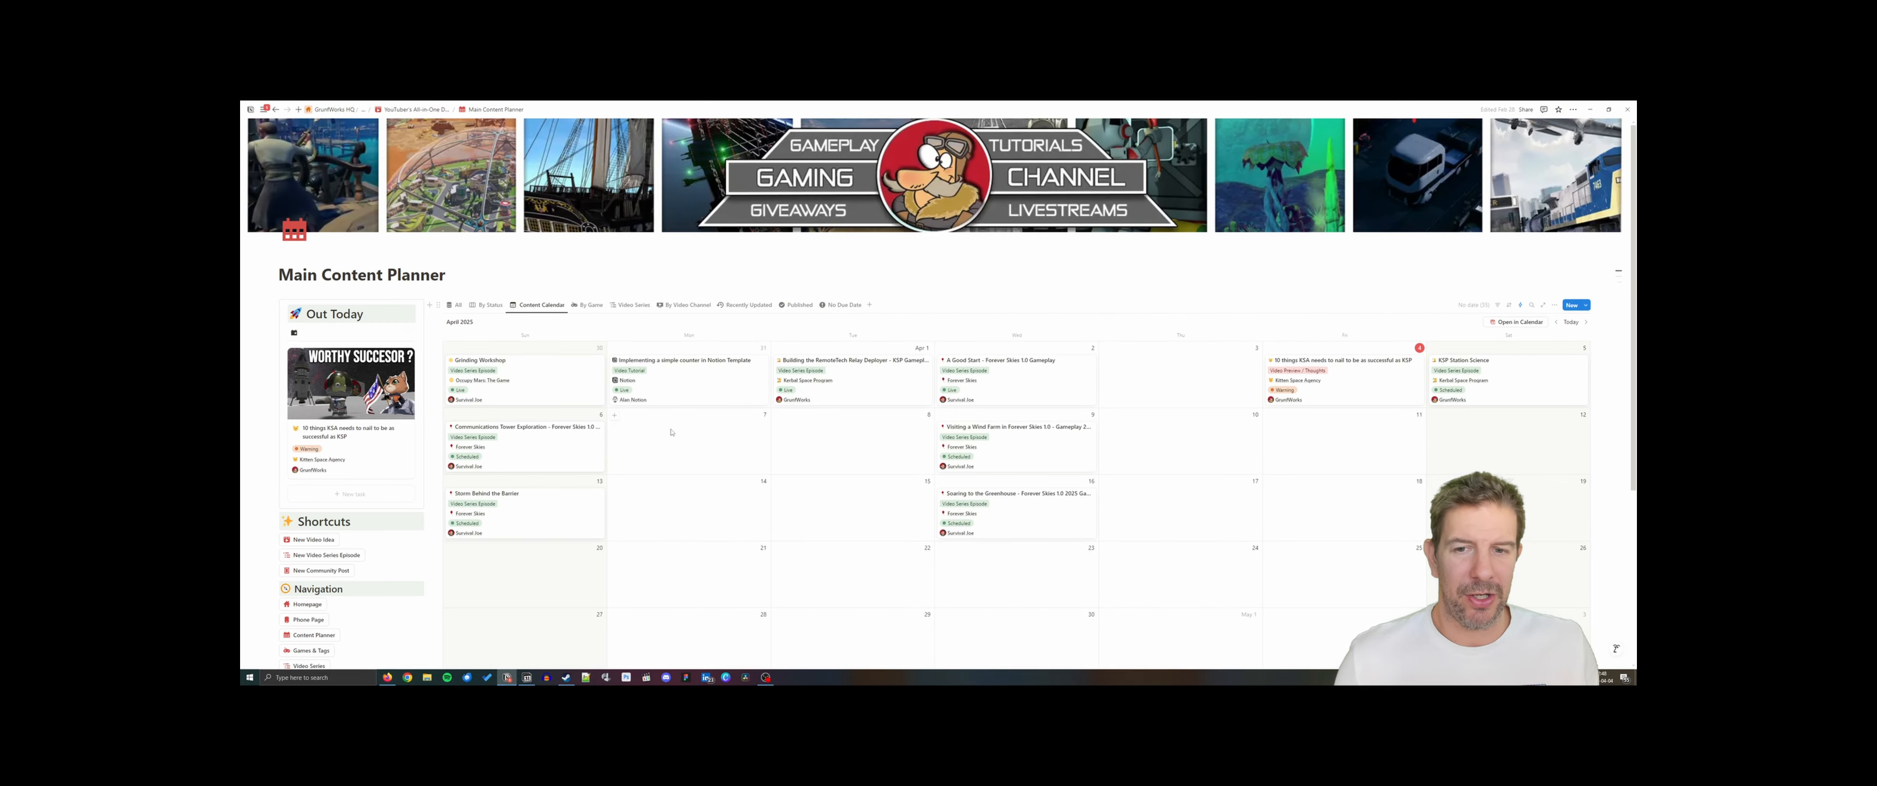
{"action": "left_click", "coordinate": [631, 304]}
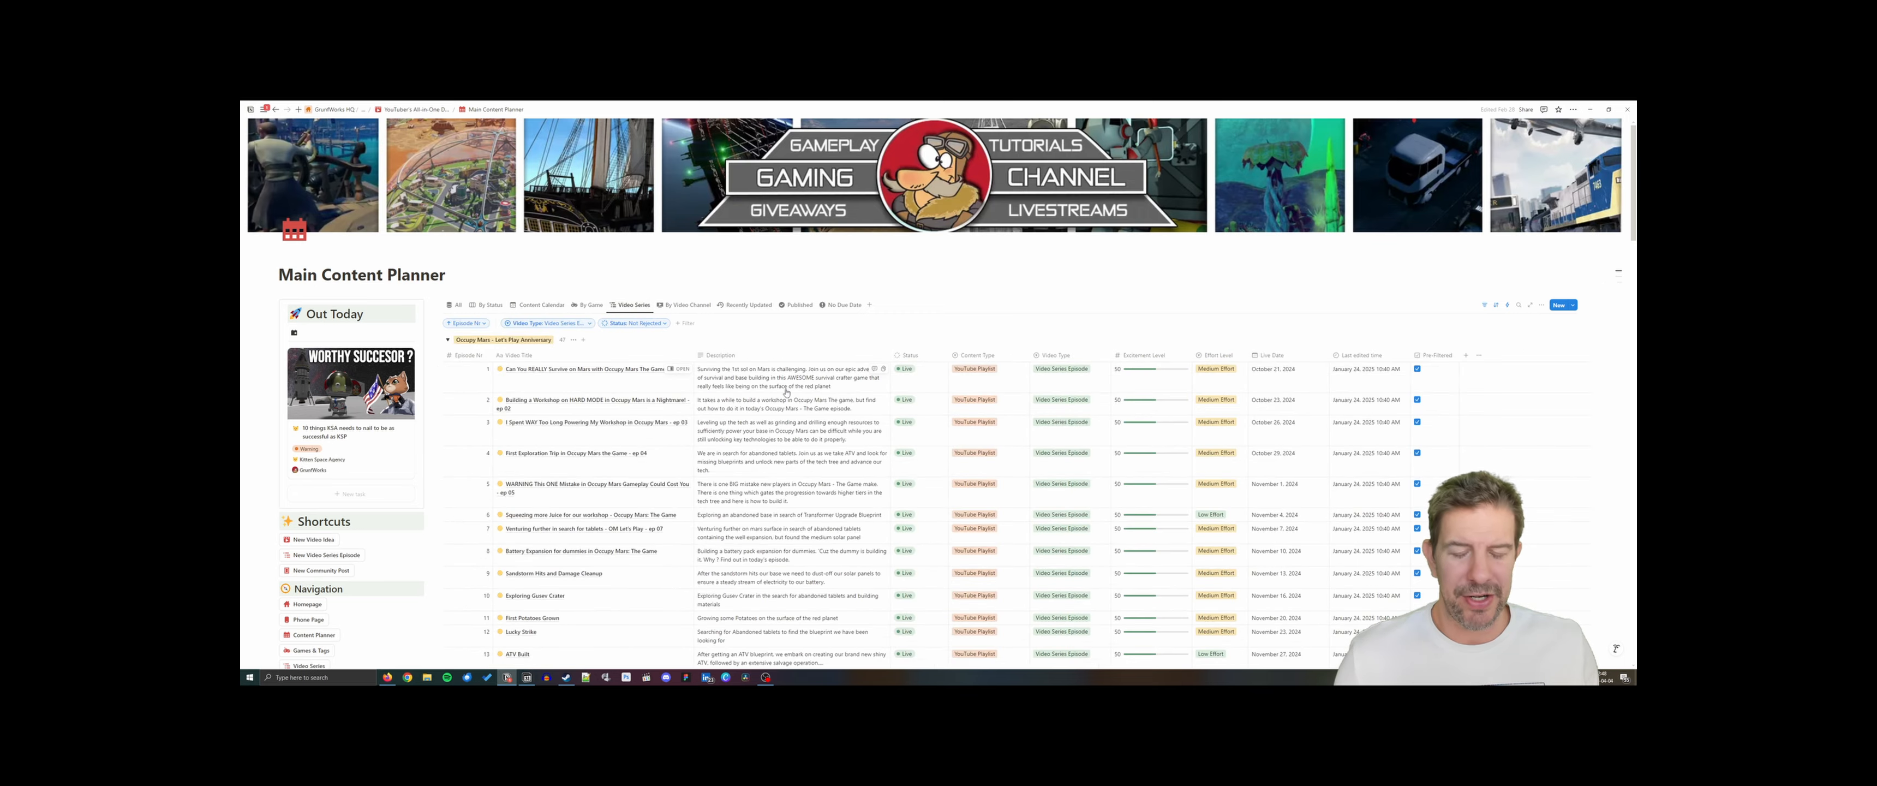
{"action": "scroll", "coordinate": [782, 391], "scroll_direction": "down", "scroll_amount": 3}
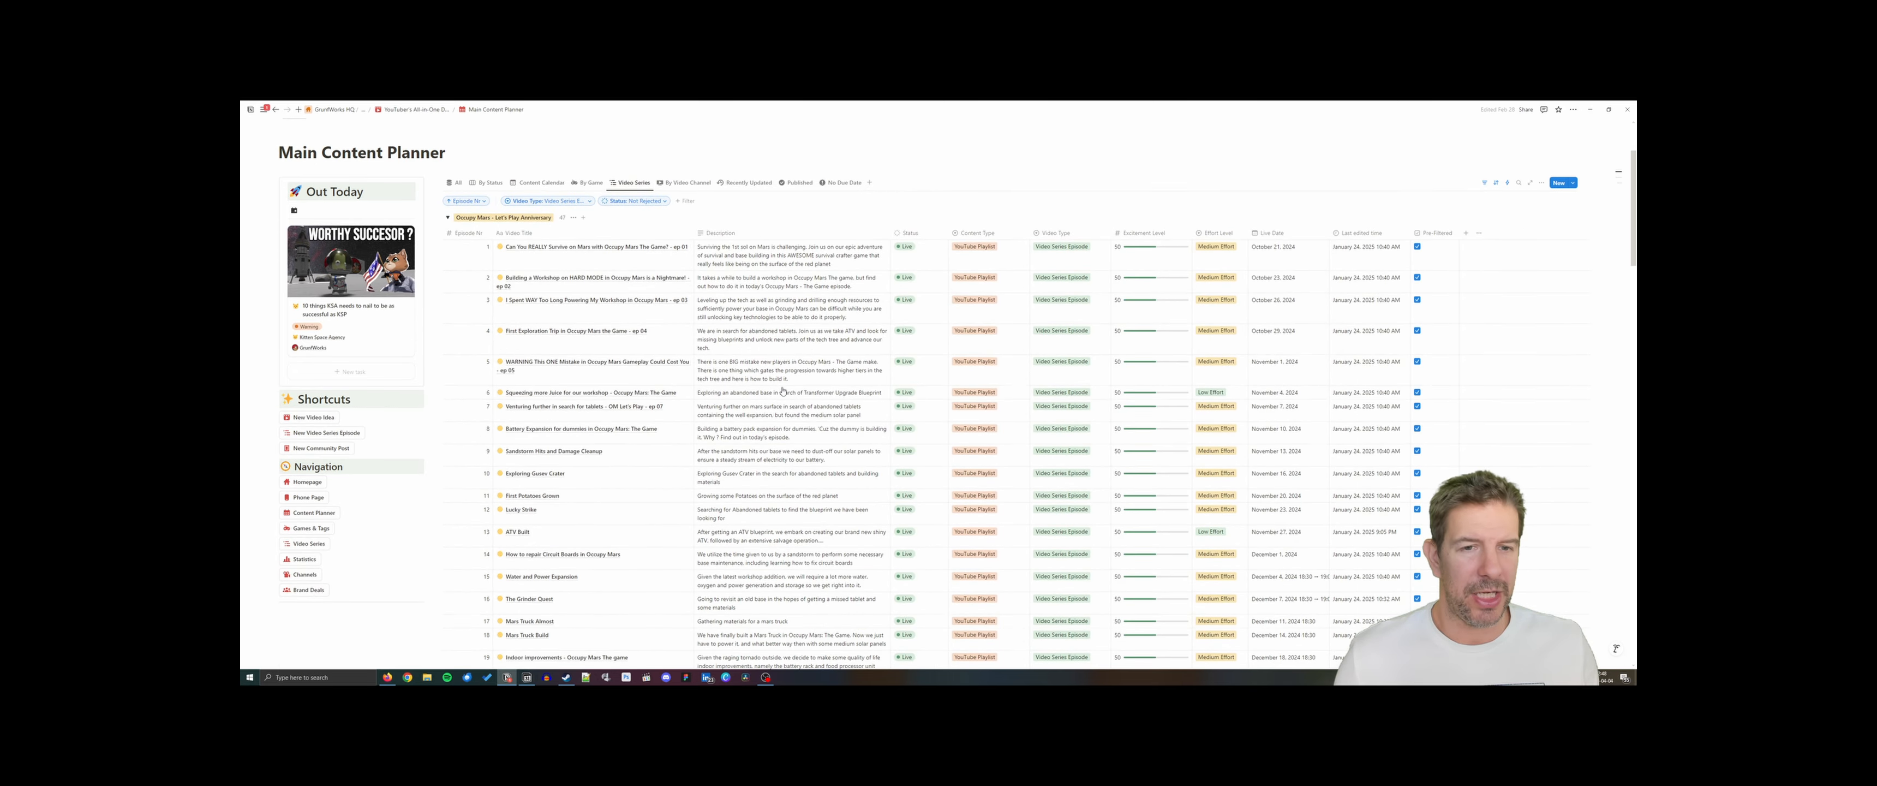
{"action": "scroll", "coordinate": [580, 328], "scroll_direction": "down", "scroll_amount": 10}
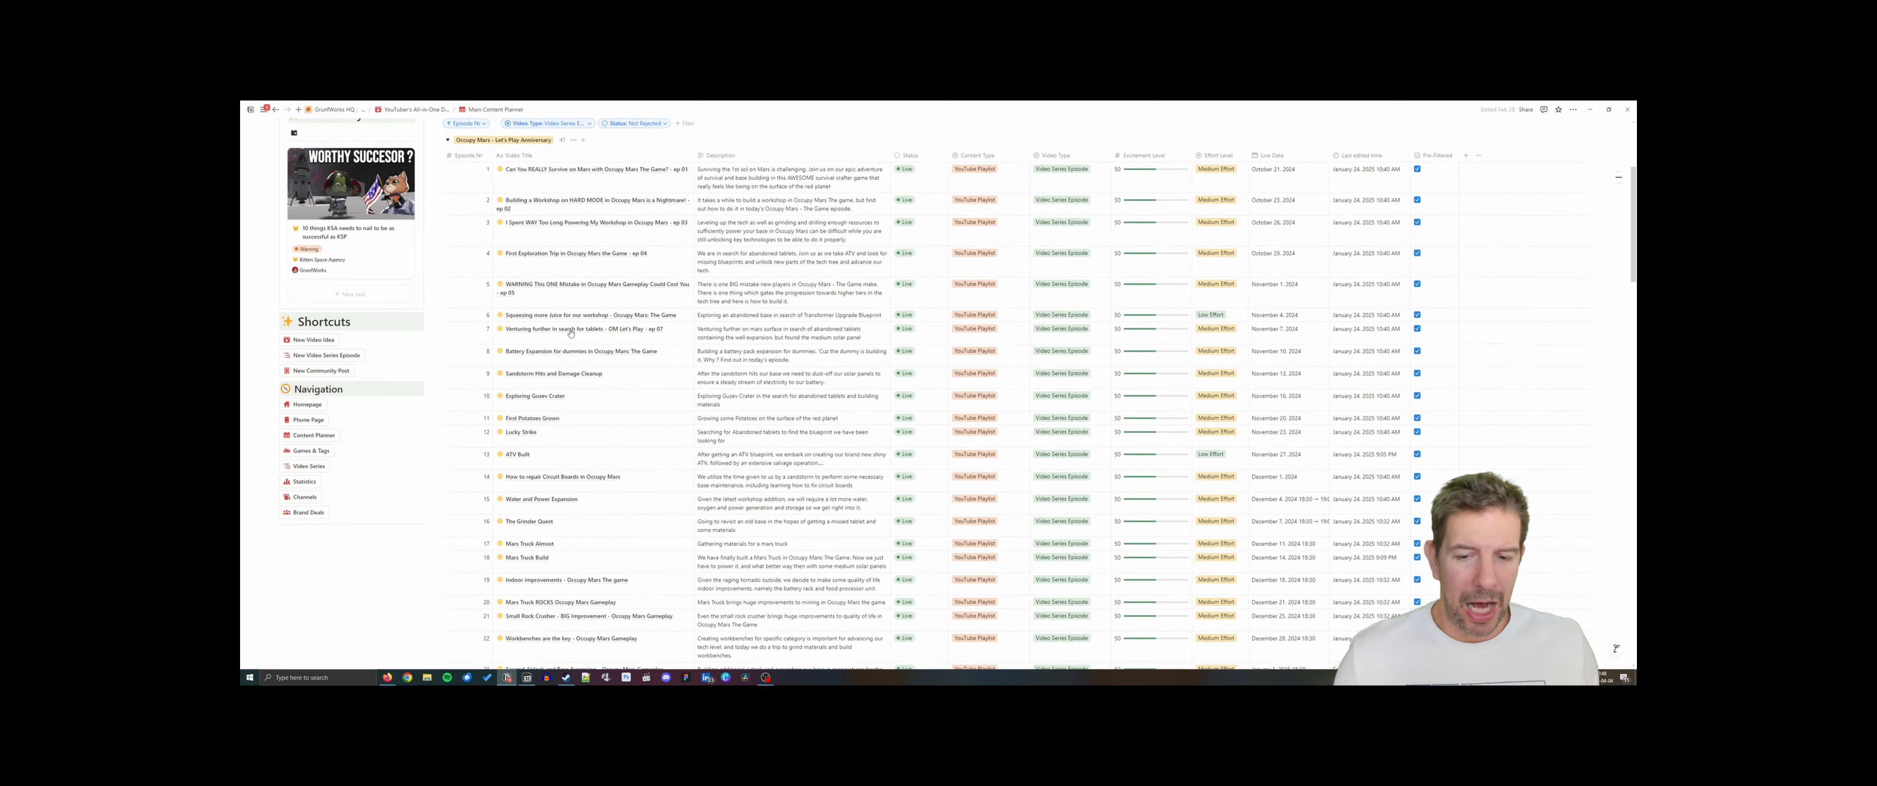
{"action": "scroll", "coordinate": [705, 326], "scroll_direction": "up", "scroll_amount": 3}
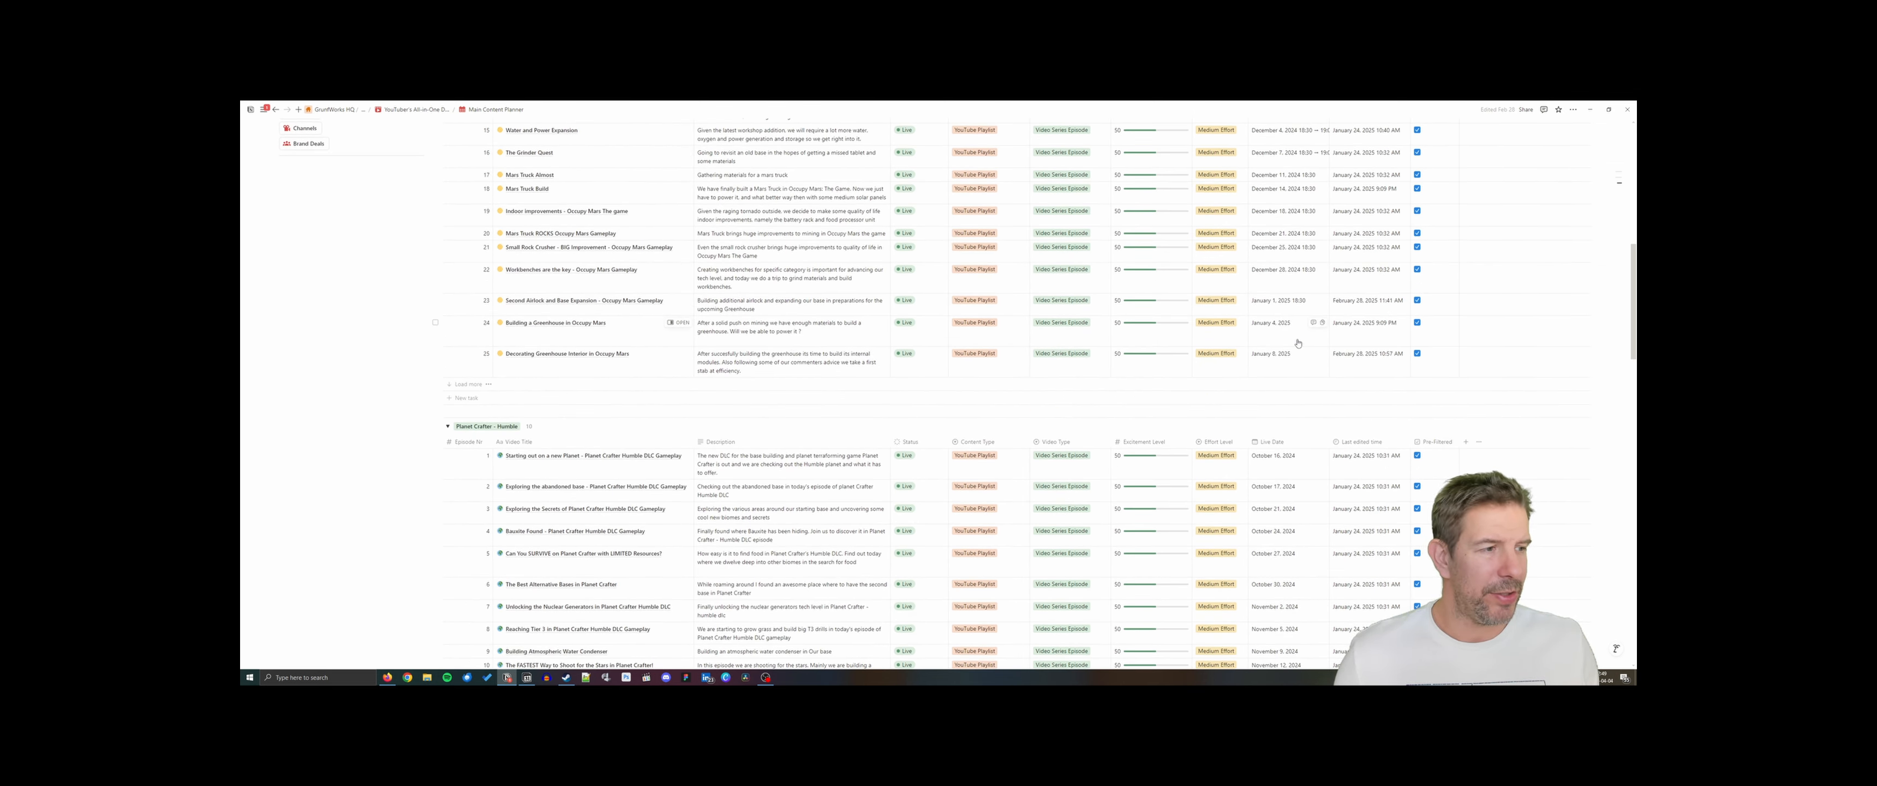
{"action": "scroll", "coordinate": [593, 347], "scroll_direction": "up", "scroll_amount": 15}
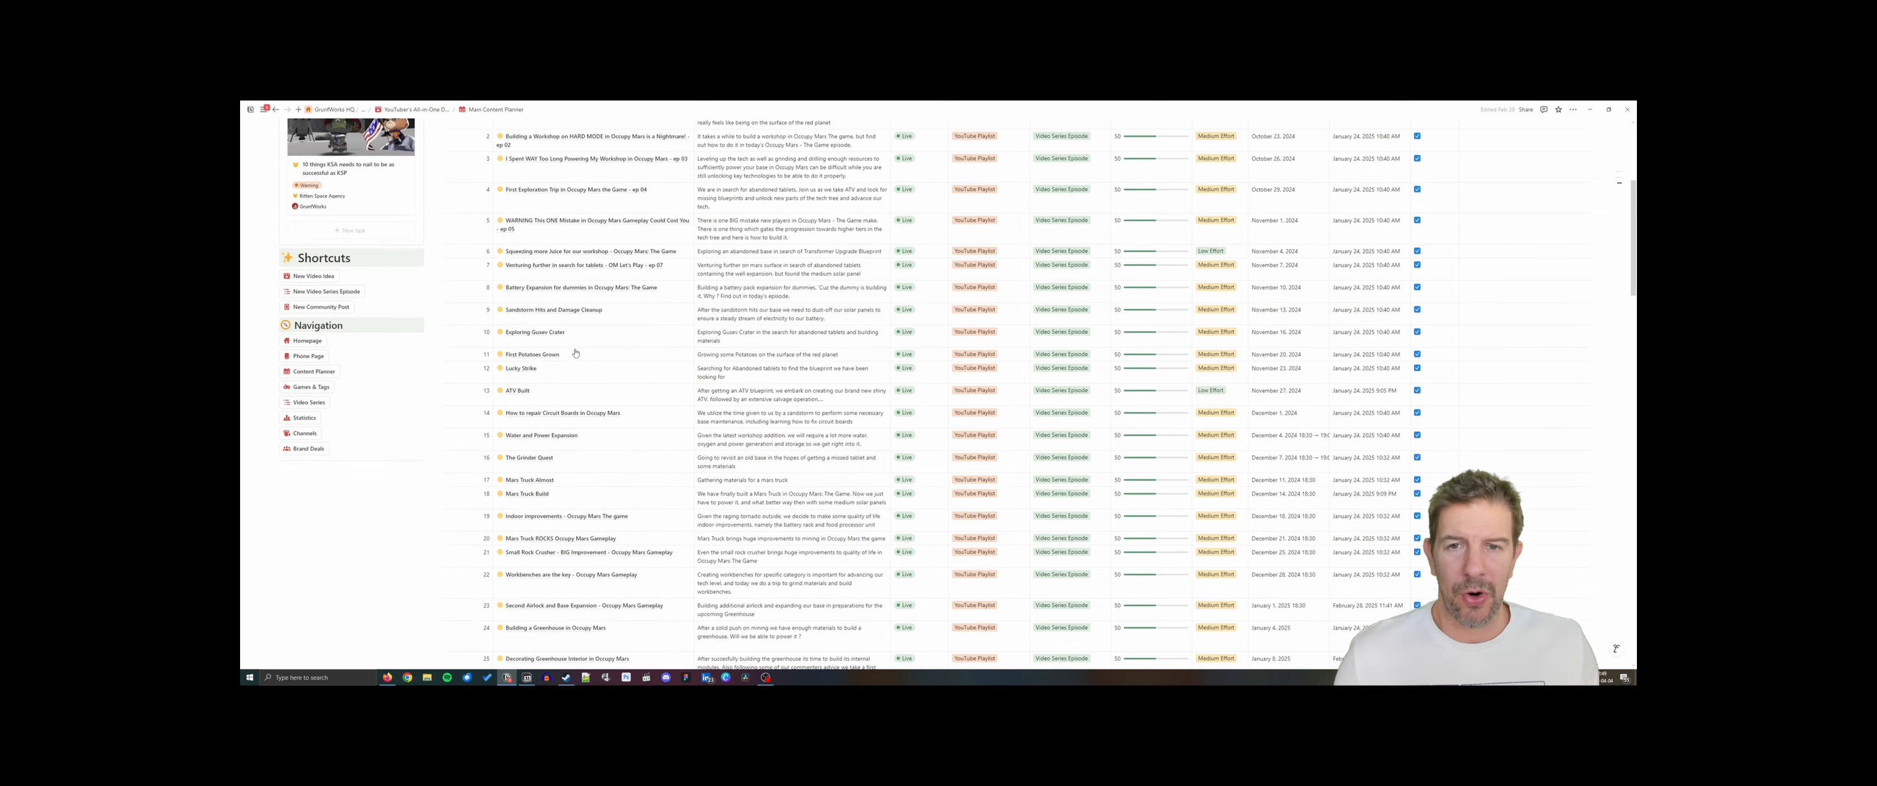
{"action": "left_click", "coordinate": [689, 309]}
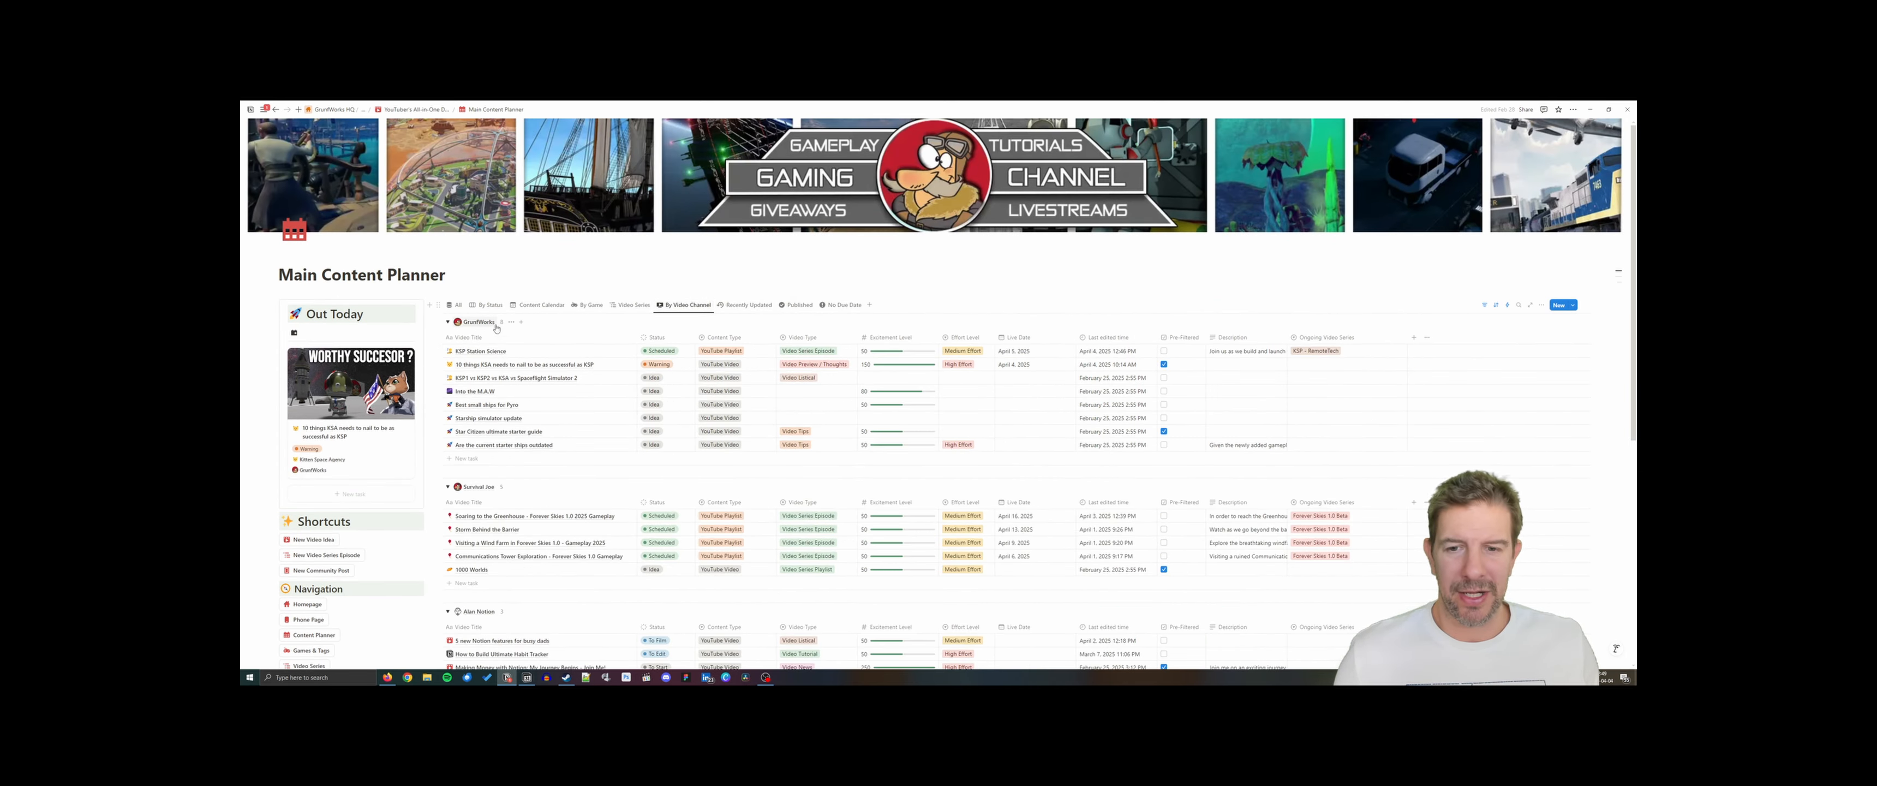
Look through the planner's By Video Channel groups, collapse Occupy Mars The Game in the Published view, and open the No Due Date view
{"action": "scroll", "coordinate": [486, 430], "scroll_direction": "down", "scroll_amount": 2}
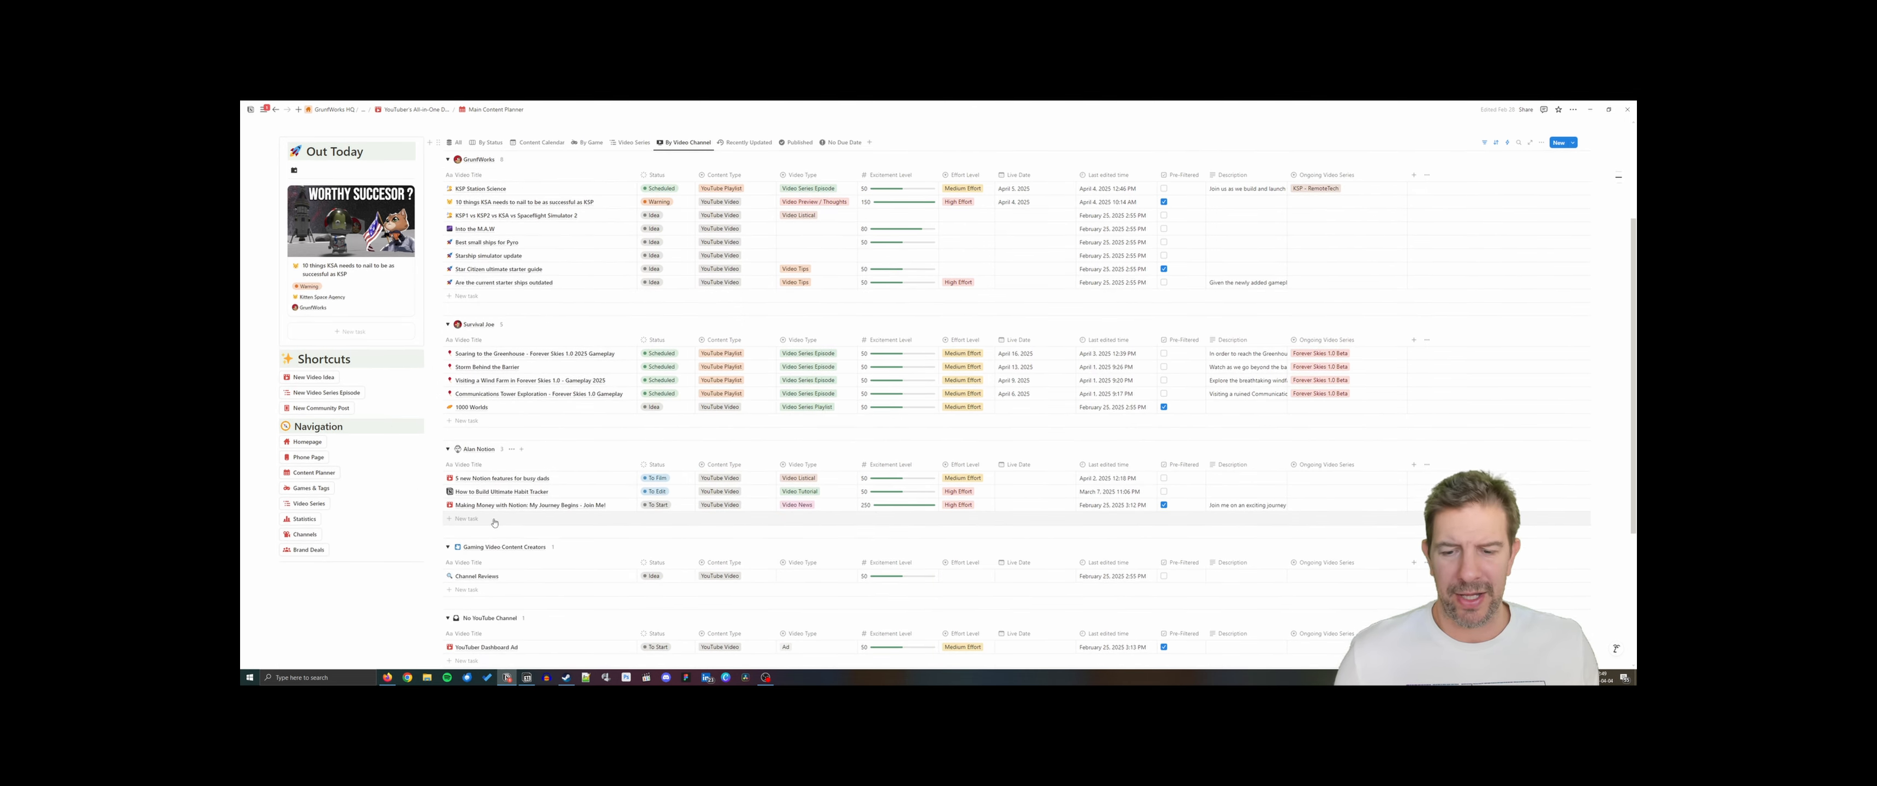
{"action": "scroll", "coordinate": [525, 341], "scroll_direction": "up", "scroll_amount": 3}
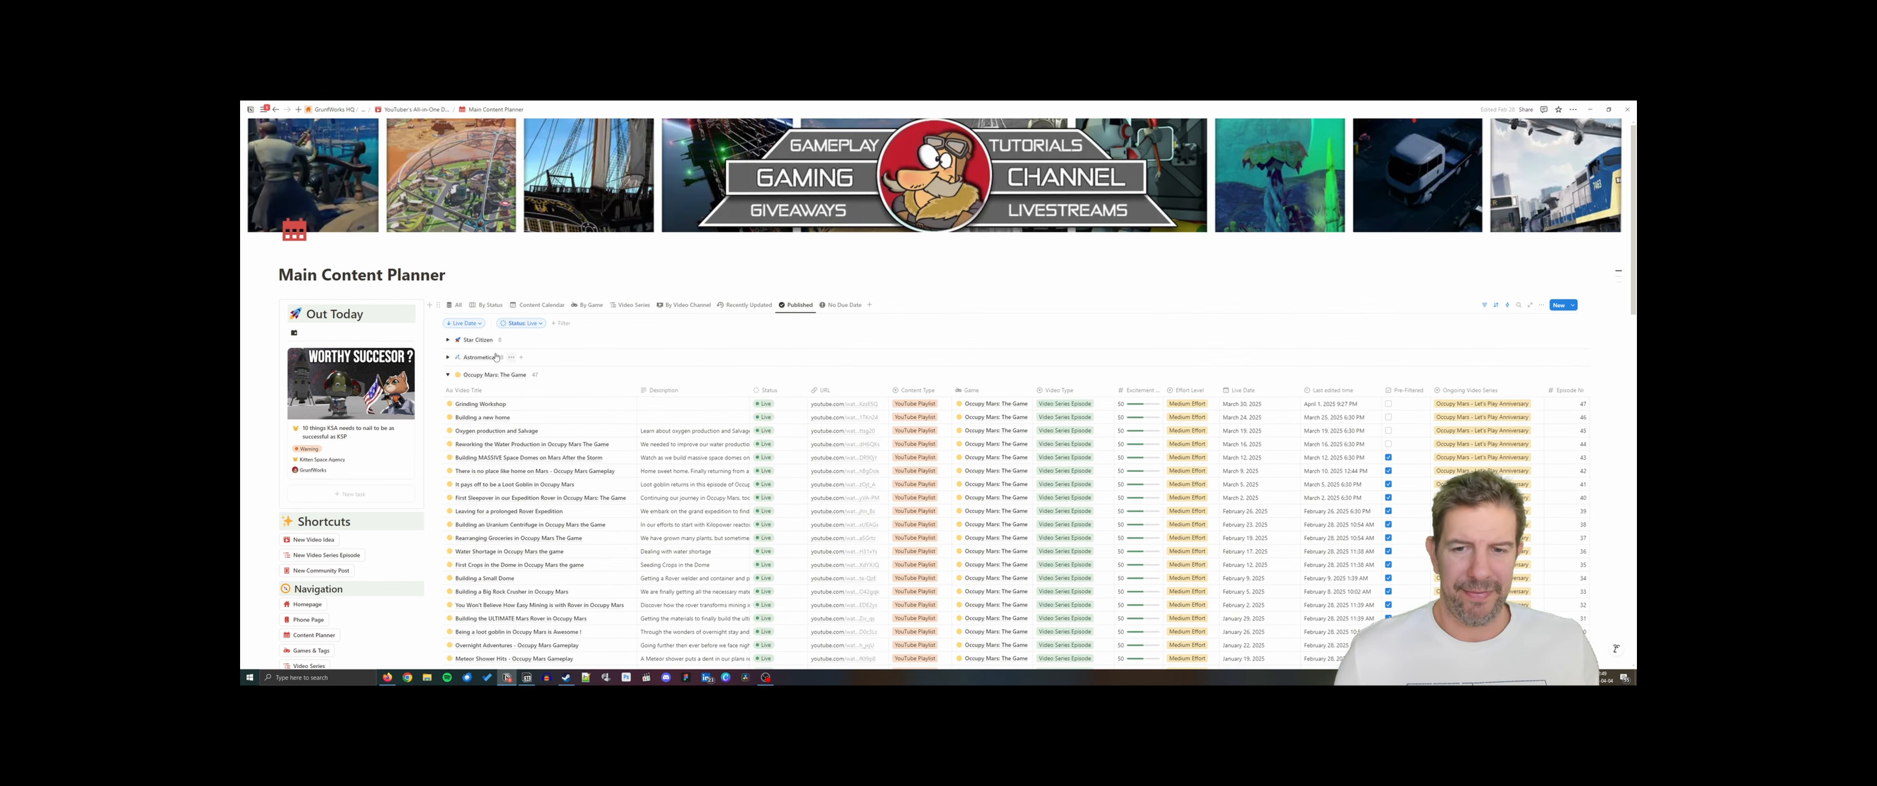
{"action": "left_click", "coordinate": [448, 374]}
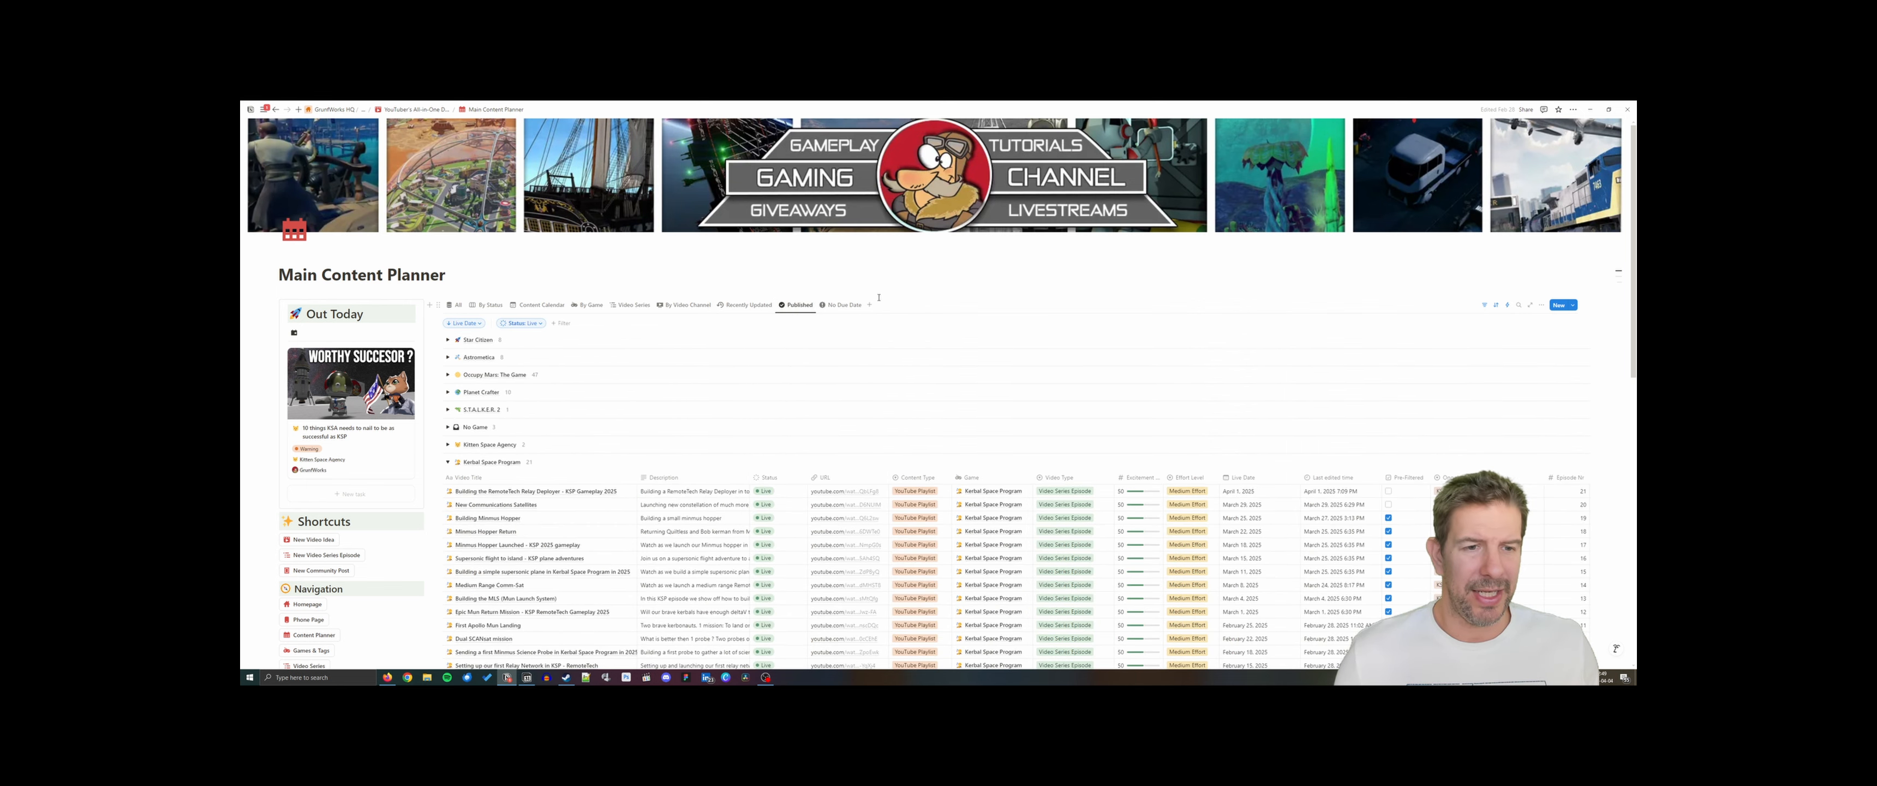
{"action": "left_click", "coordinate": [845, 306]}
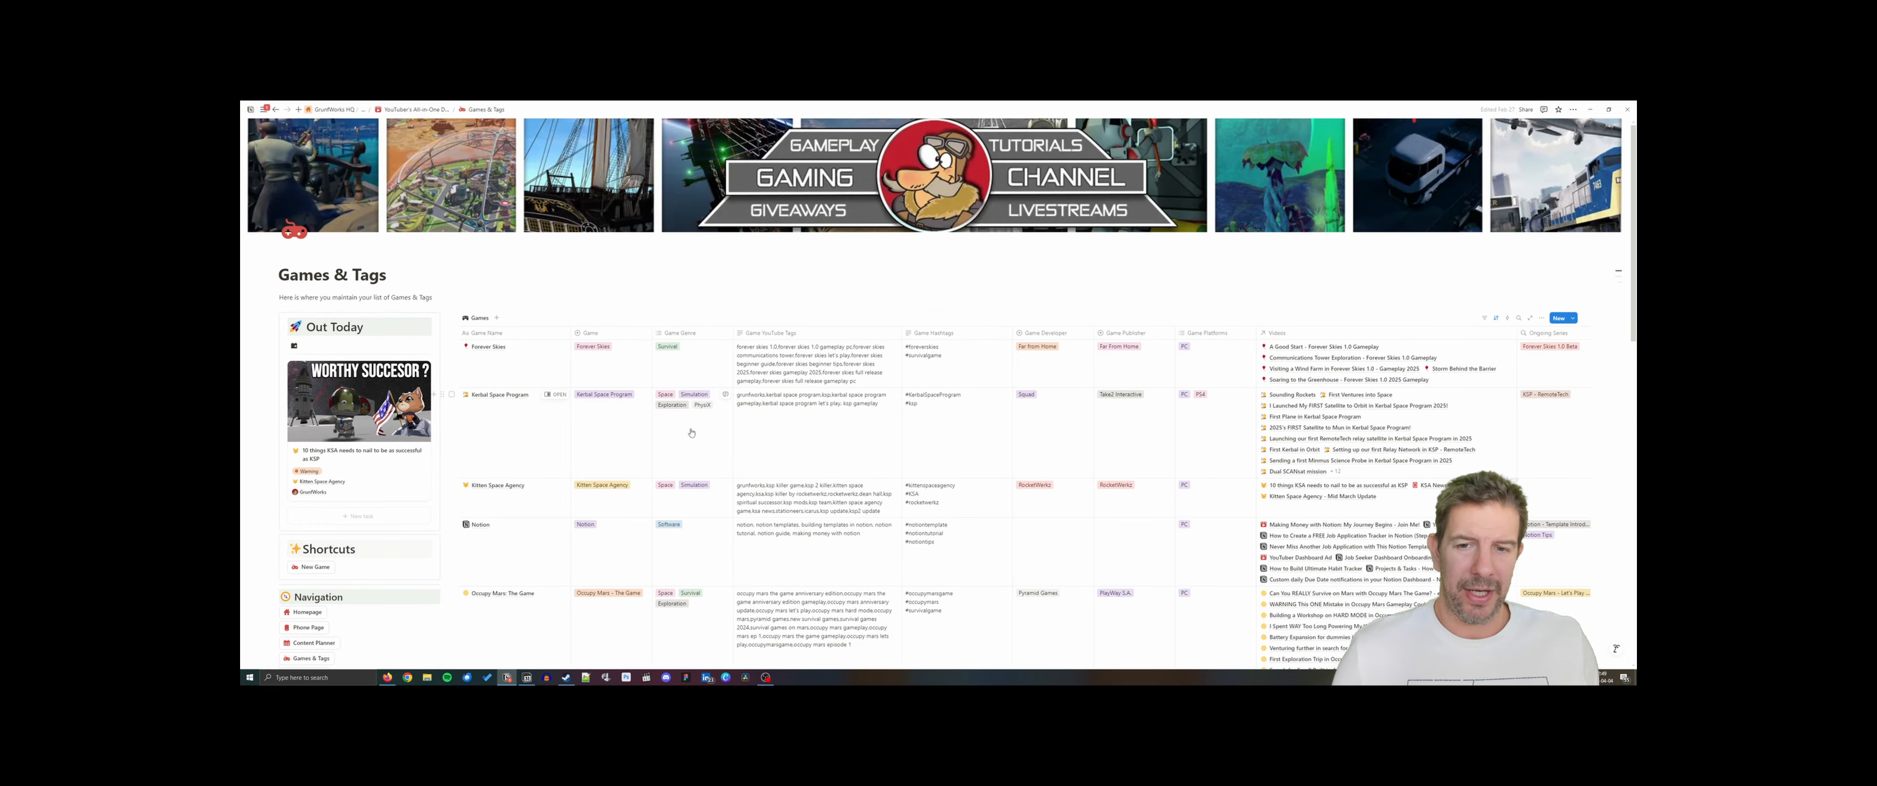
Look through the Games & Tags table, including each game's YouTube tags, hashtags, developer, publisher and linked videos
{"action": "scroll", "coordinate": [681, 345], "scroll_direction": "down", "scroll_amount": 3}
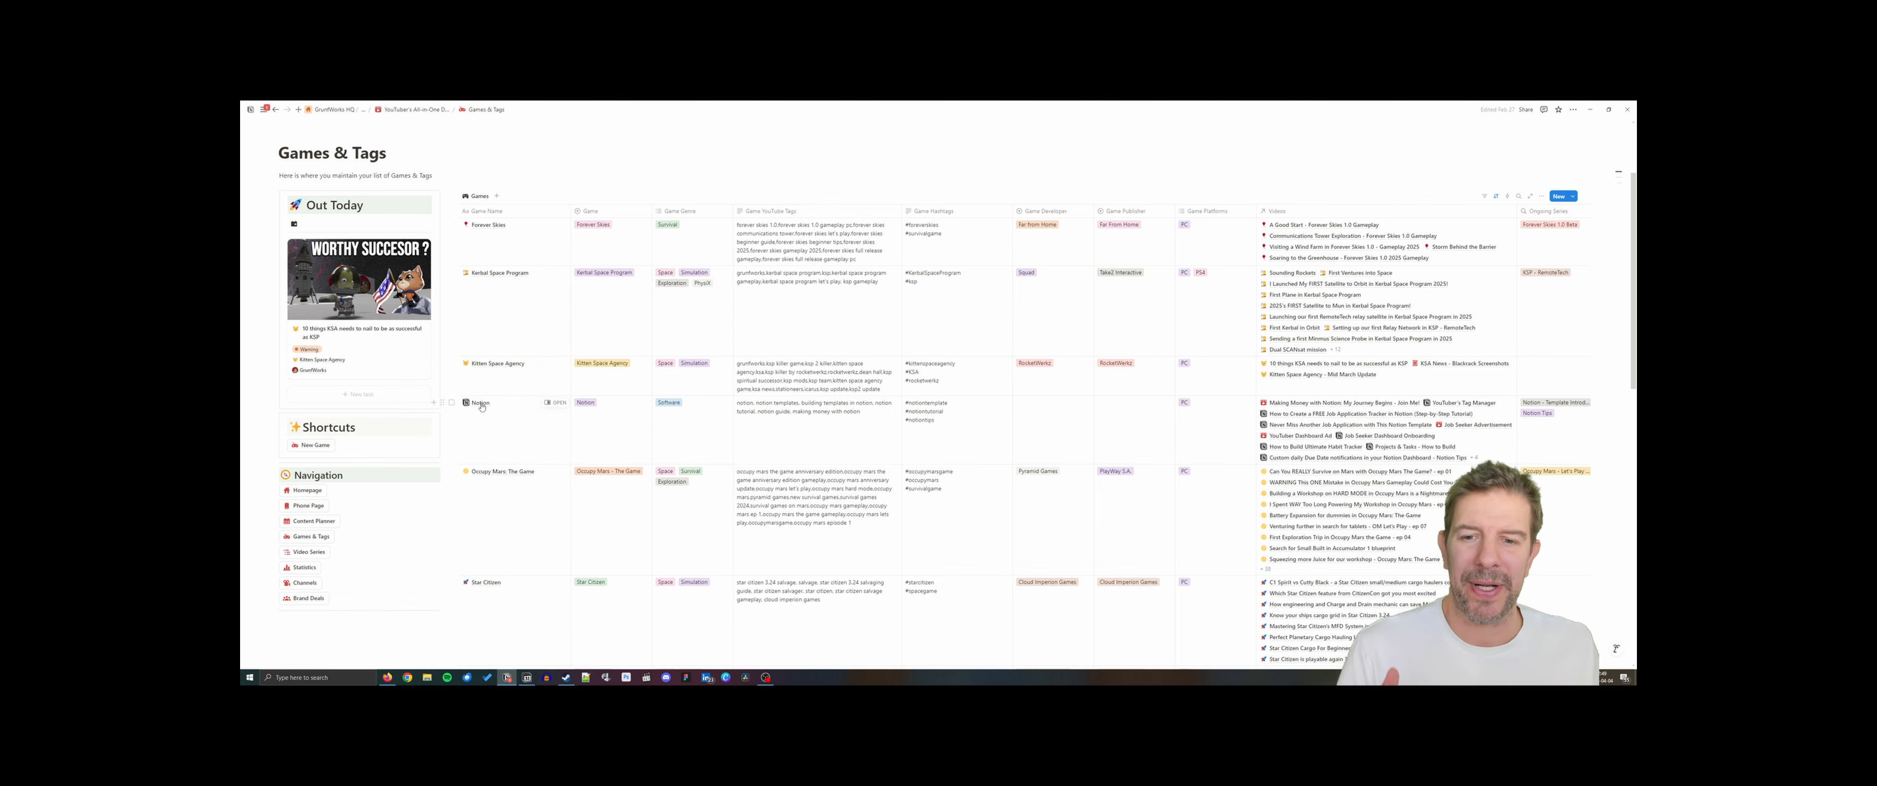
{"action": "scroll", "coordinate": [479, 412], "scroll_direction": "up", "scroll_amount": 2}
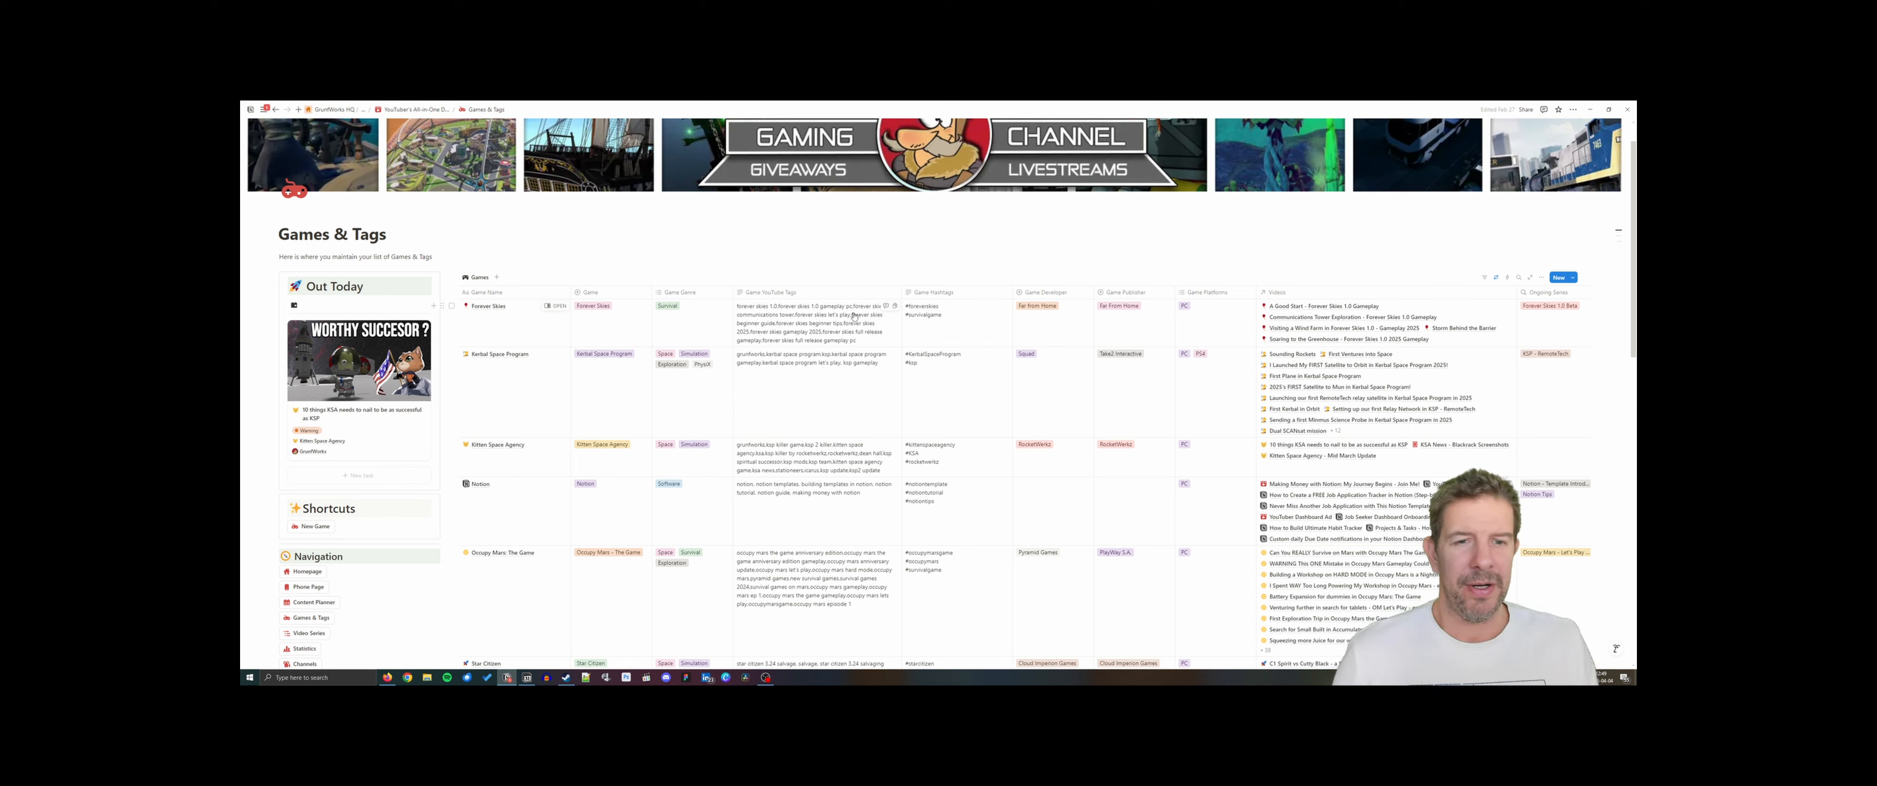
{"action": "scroll", "coordinate": [854, 314], "scroll_direction": "down", "scroll_amount": 2}
{"action": "scroll", "coordinate": [845, 314], "scroll_direction": "up", "scroll_amount": 3}
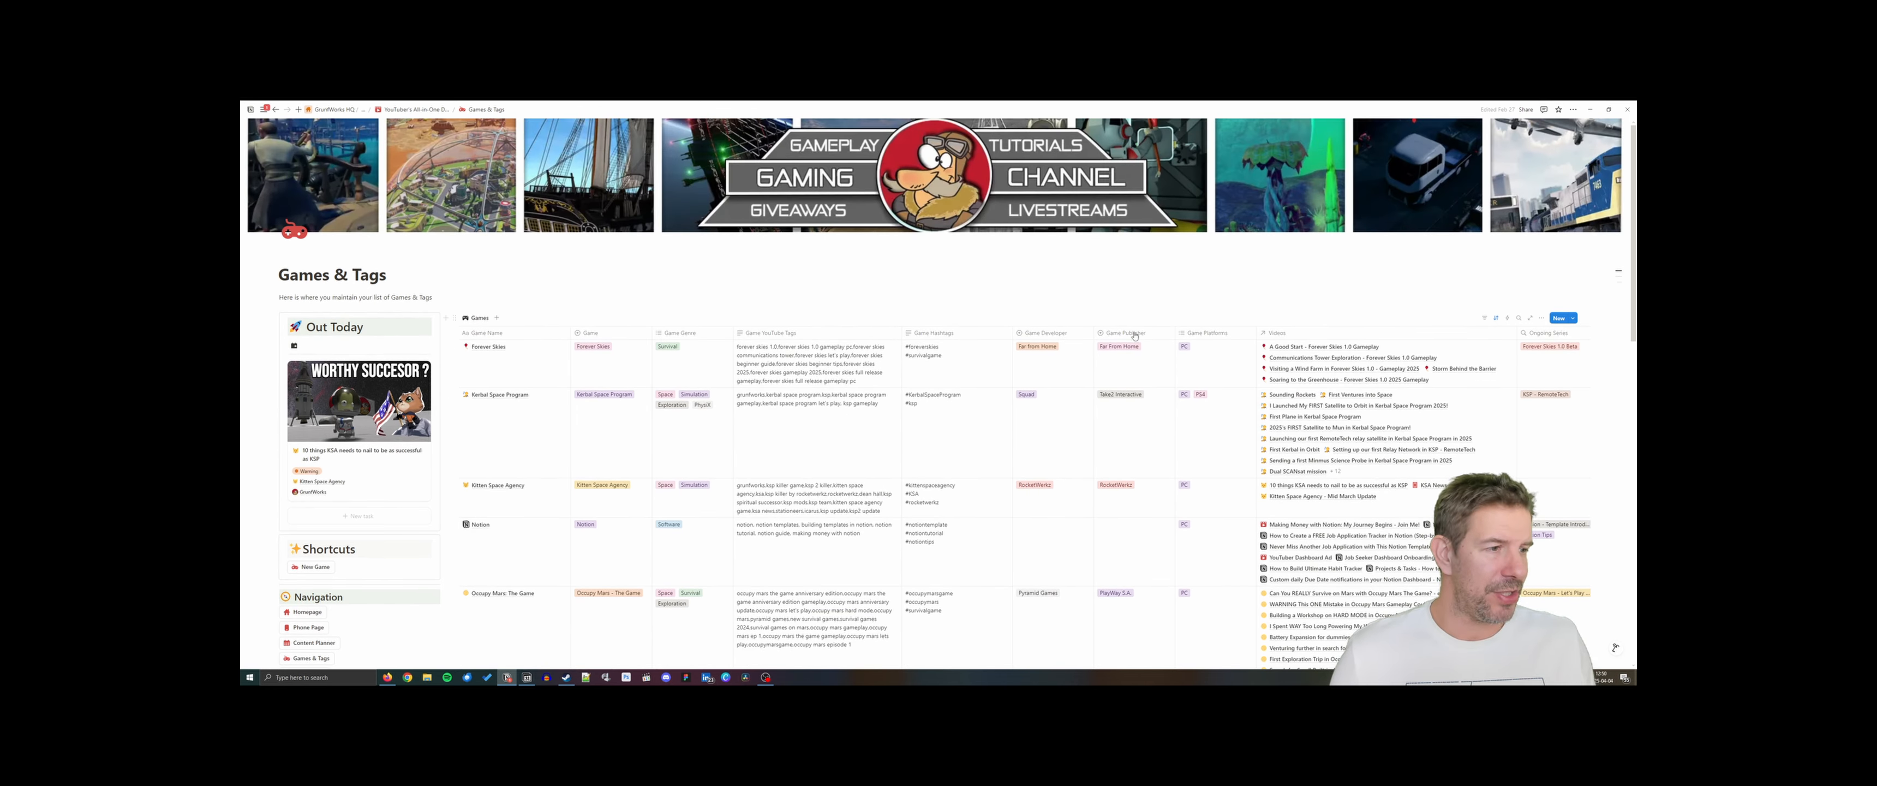
{"action": "scroll", "coordinate": [1355, 373], "scroll_direction": "down", "scroll_amount": 6}
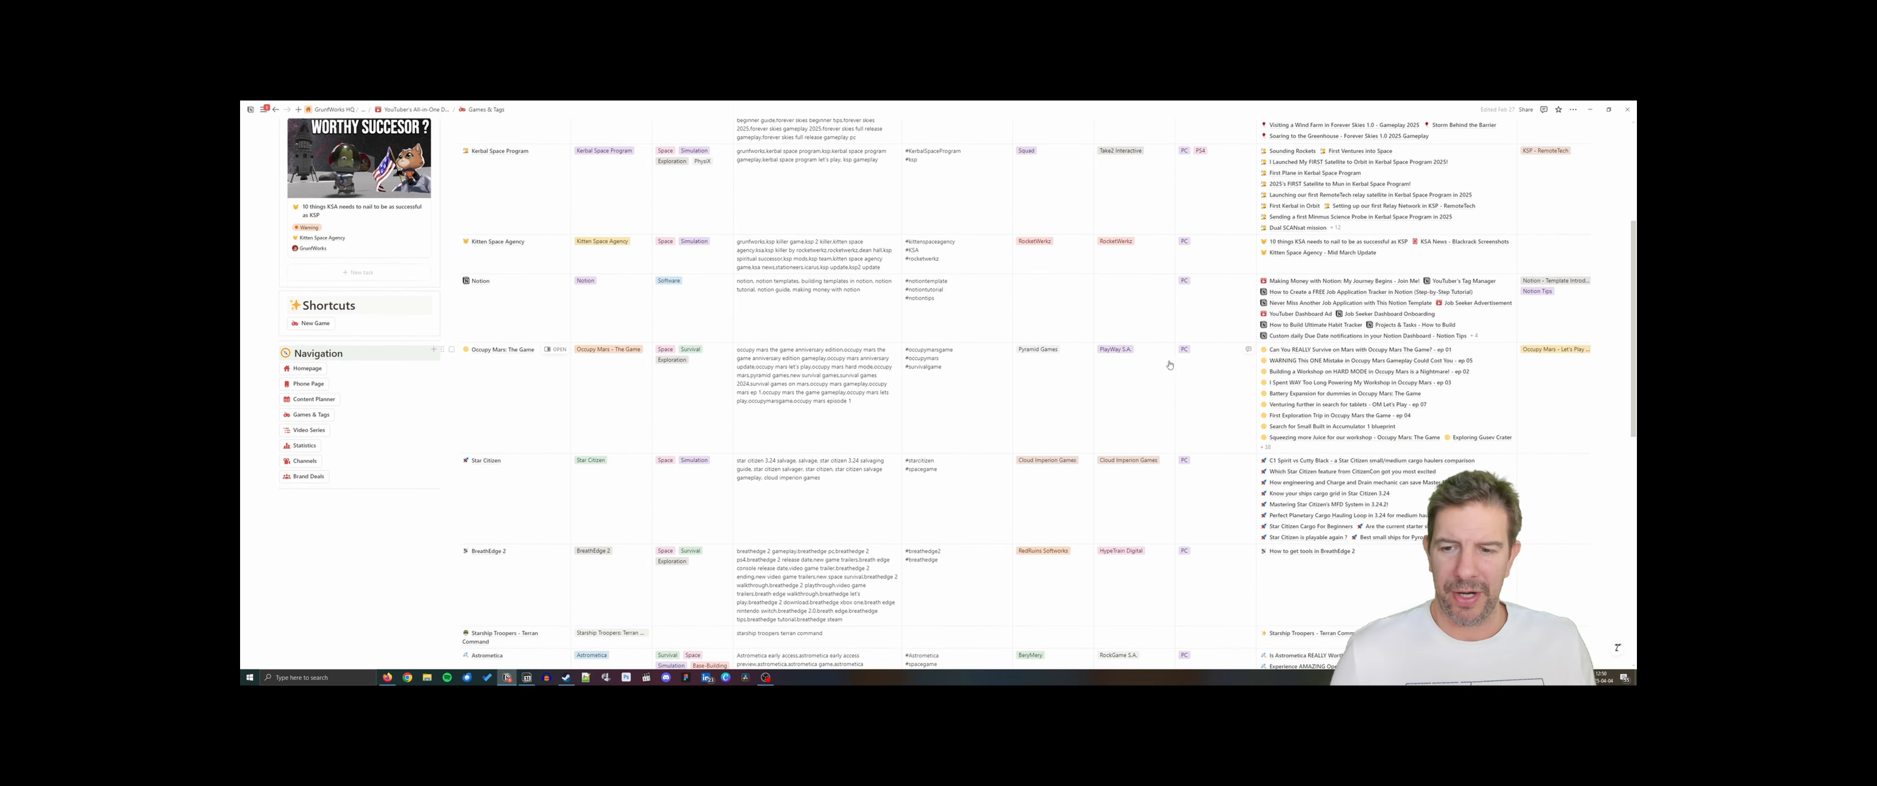
Open the Video Series page and review the episode list of the KSP - RemoteTech series
{"action": "left_click", "coordinate": [308, 429]}
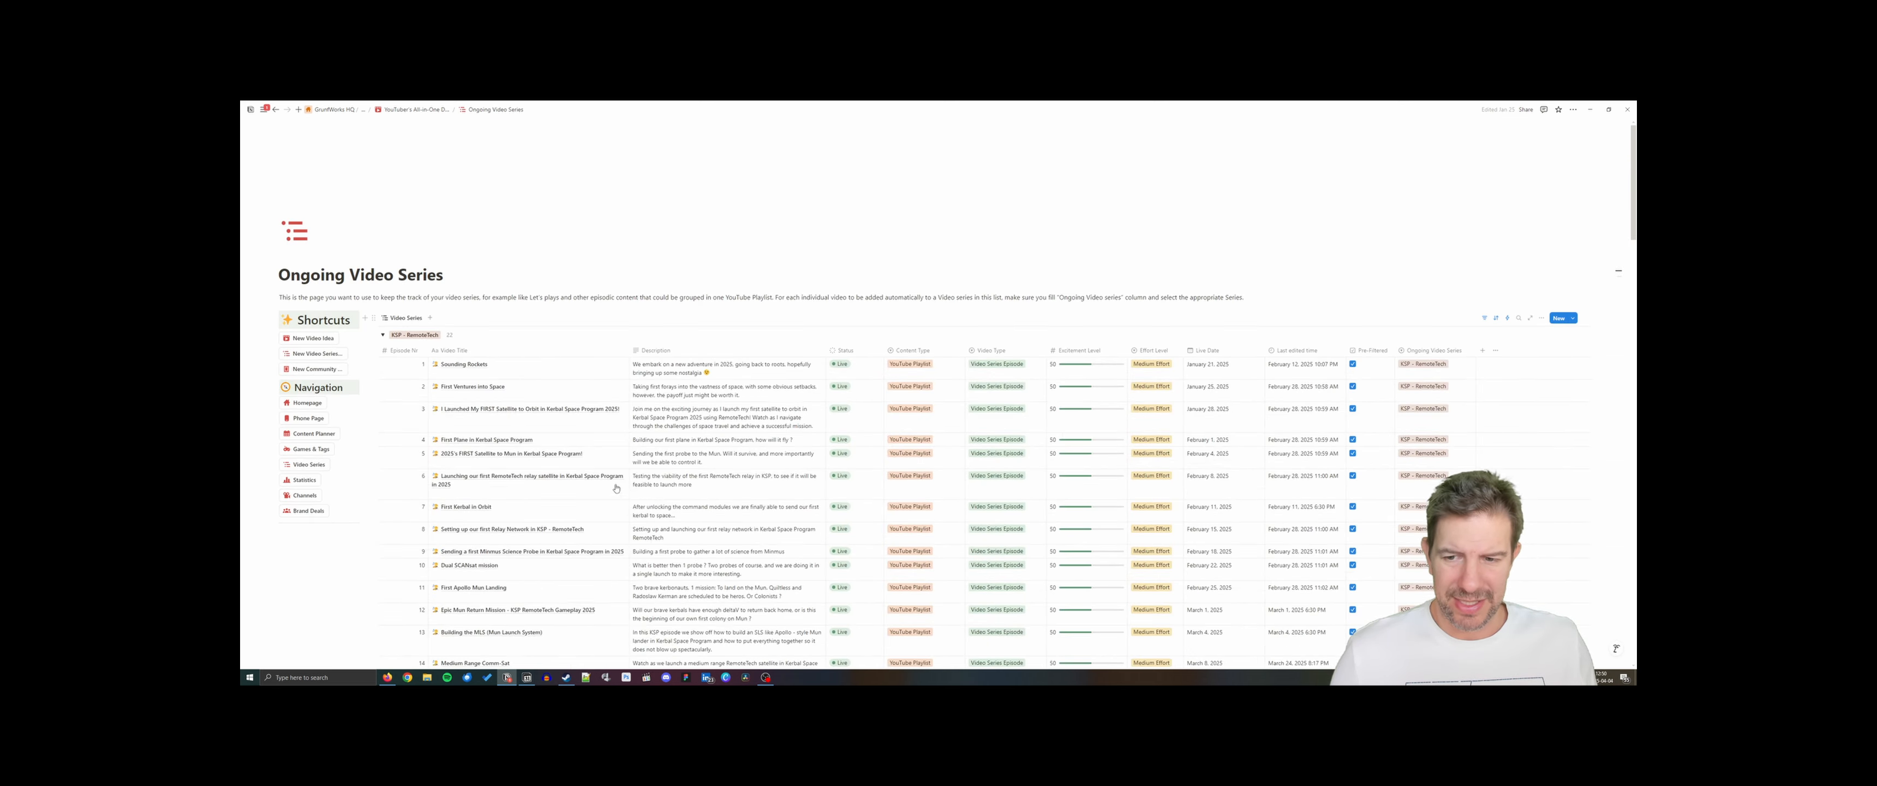
{"action": "scroll", "coordinate": [554, 477], "scroll_direction": "down", "scroll_amount": 1}
{"action": "scroll", "coordinate": [554, 478], "scroll_direction": "down", "scroll_amount": 4}
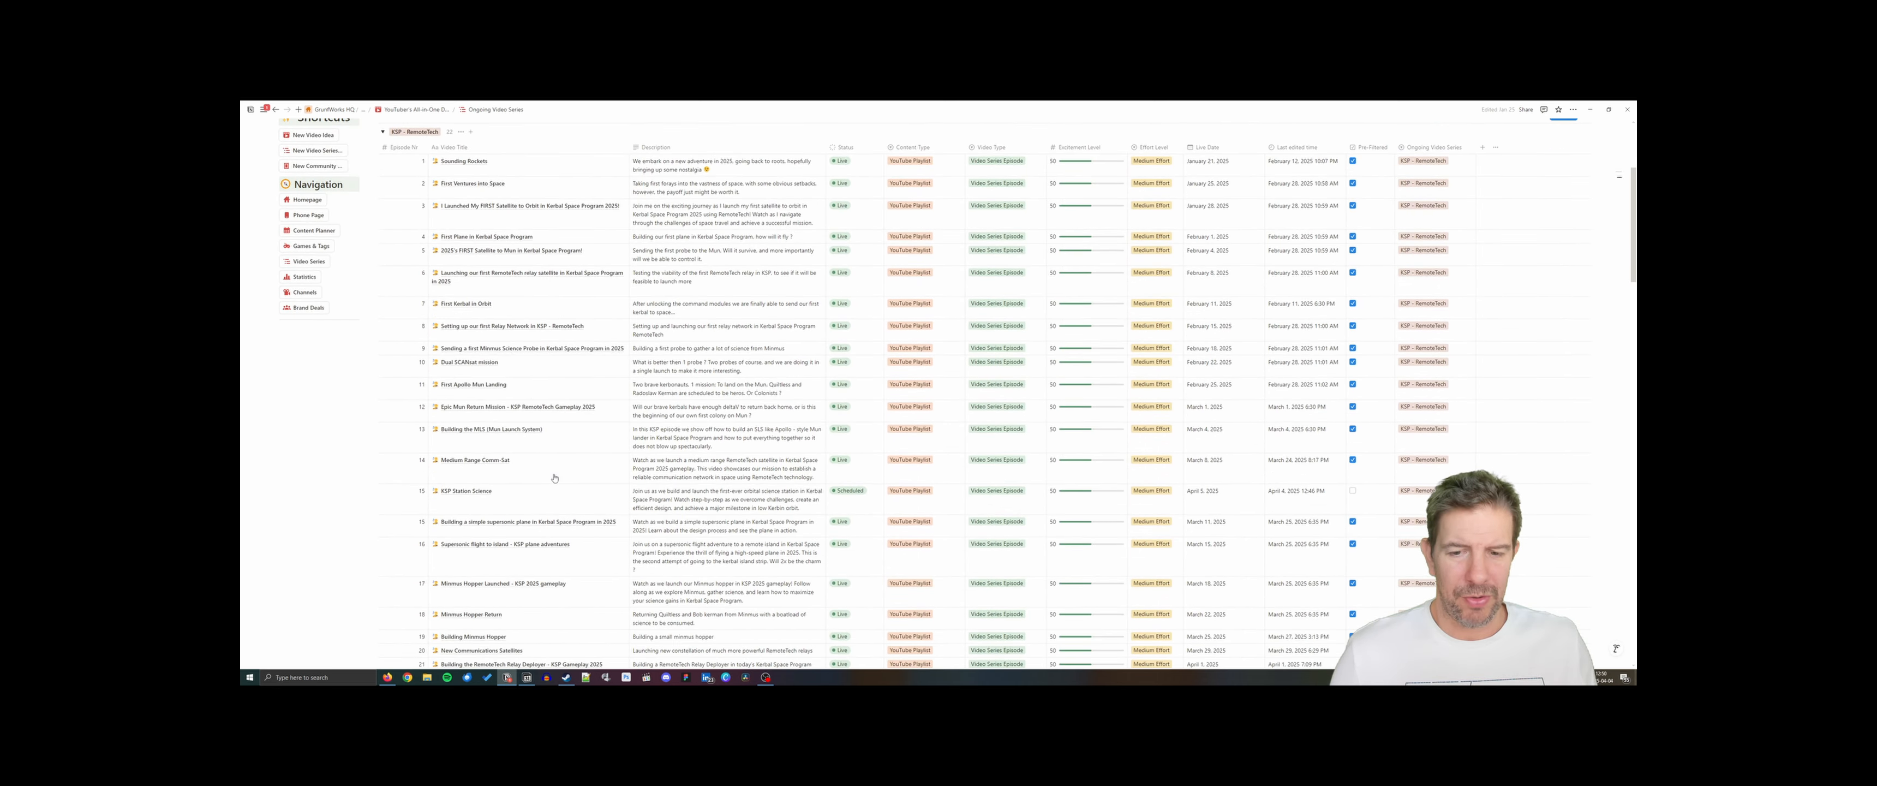
Open the Statistics page and inspect the Occupy Mars The Game share in the Publications By Game Last 3 Months chart
{"action": "left_click", "coordinate": [304, 265]}
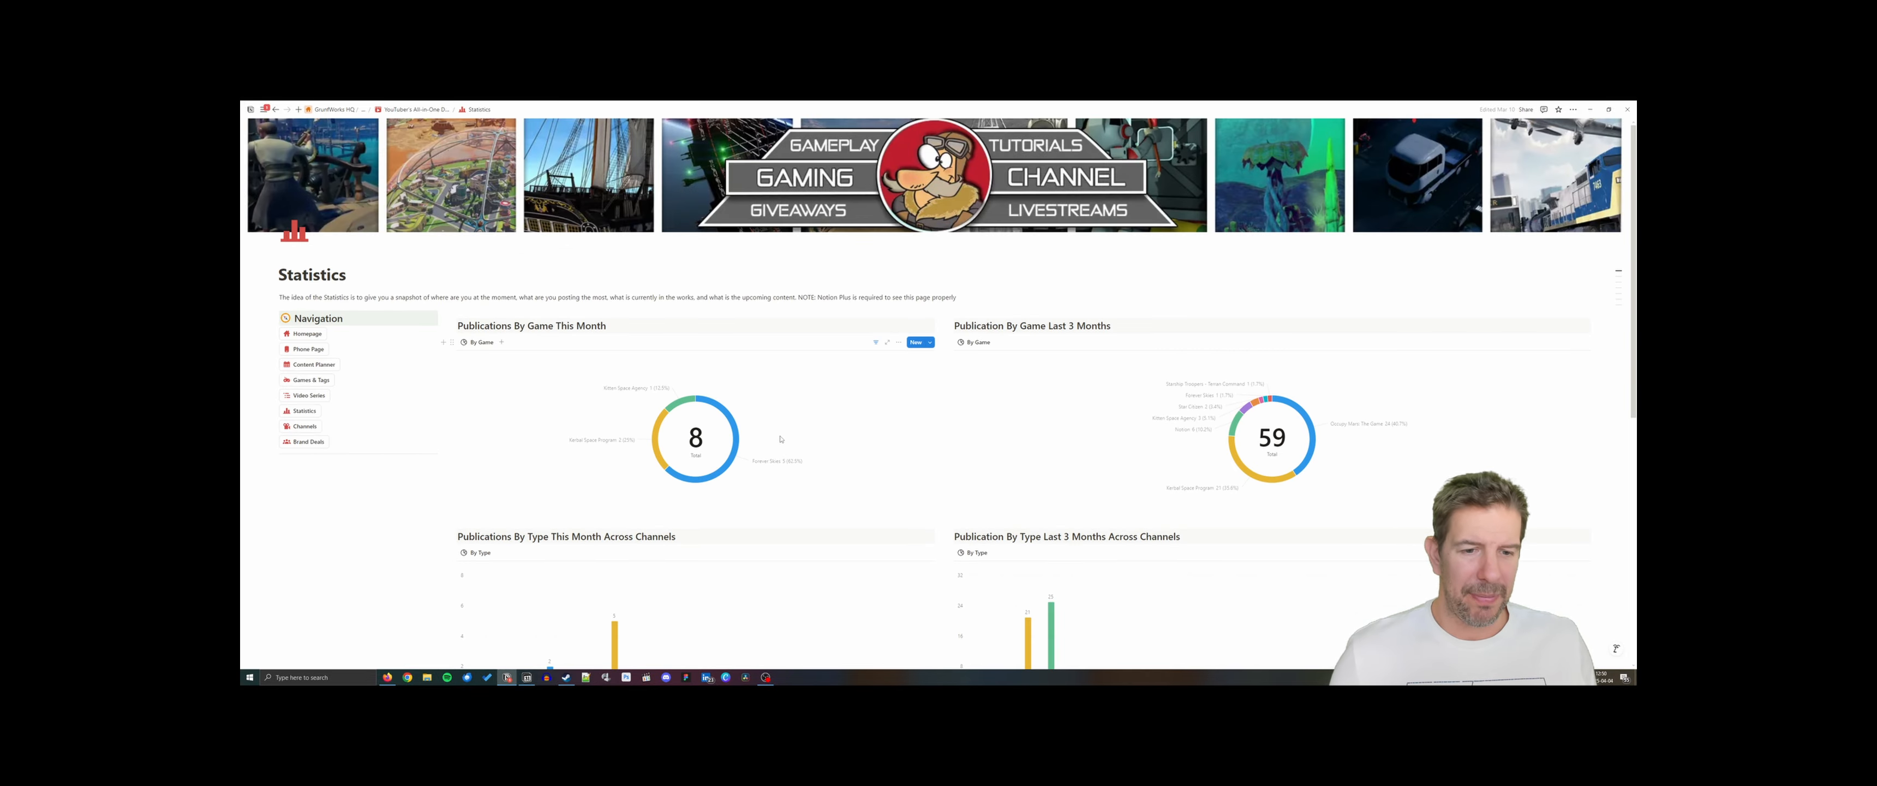
{"action": "mouse_move", "coordinate": [1400, 423]}
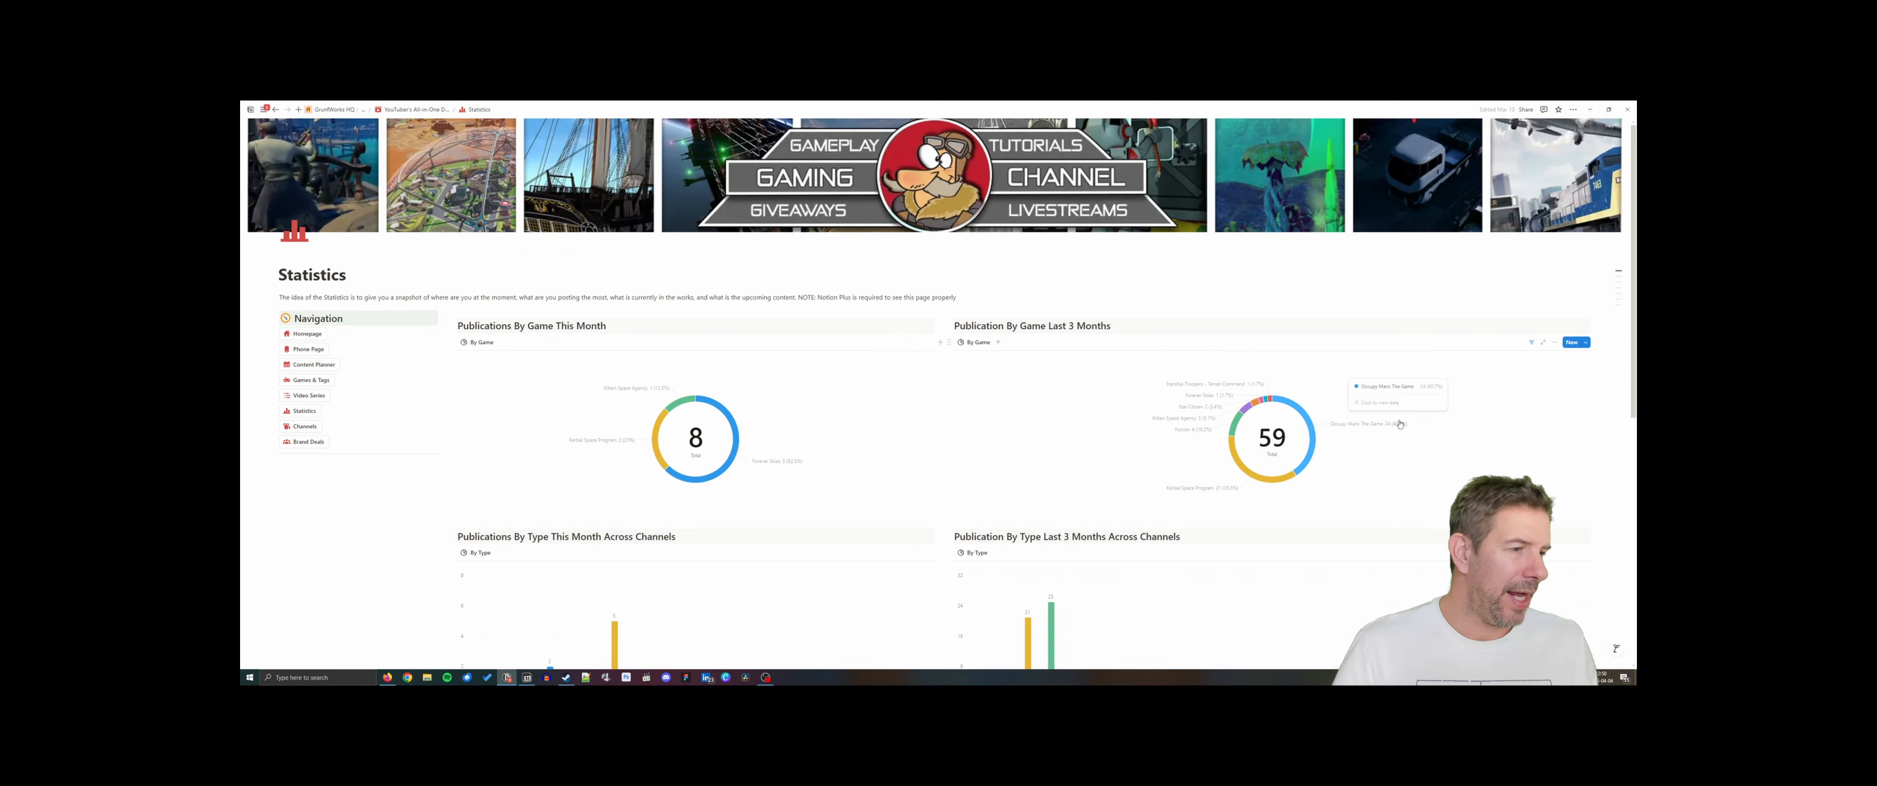